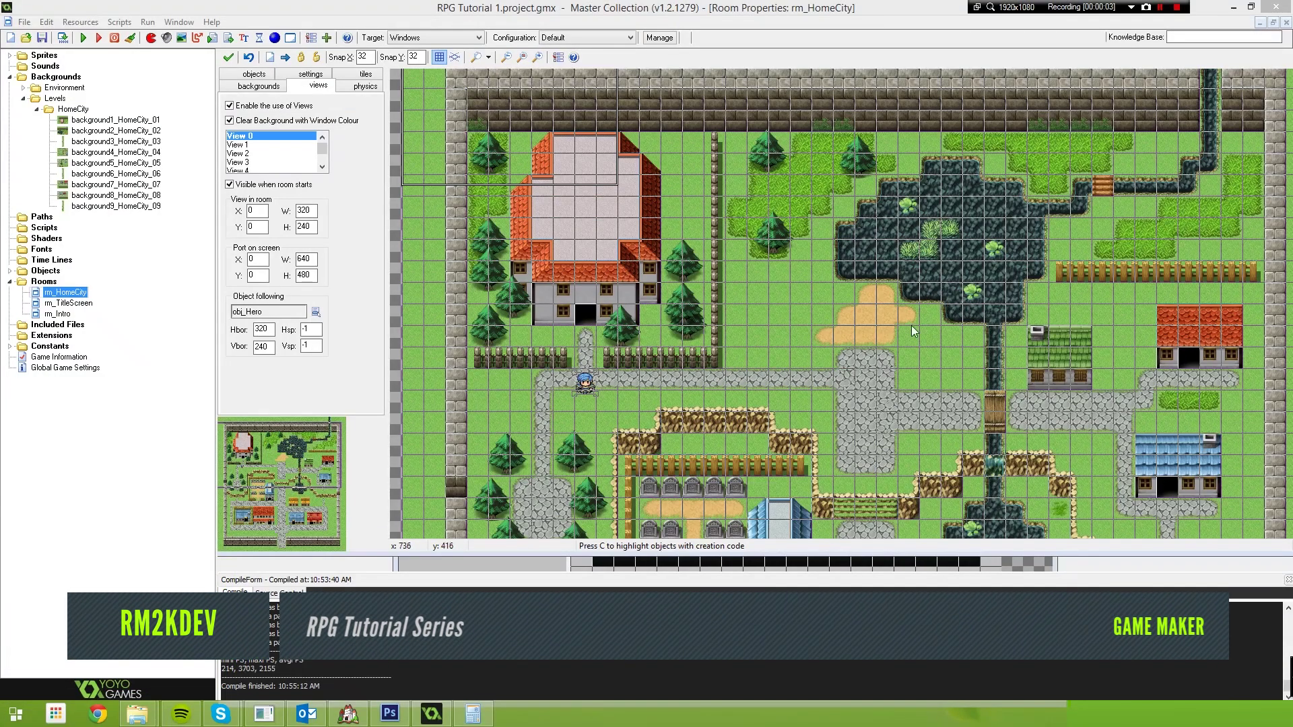
Step: Look over the rm_HomeCity room map, including the houses, paths, graveyard and pond
middle_click_drag(872, 291, 788, 108)
scroll(880, 250, "down", 1)
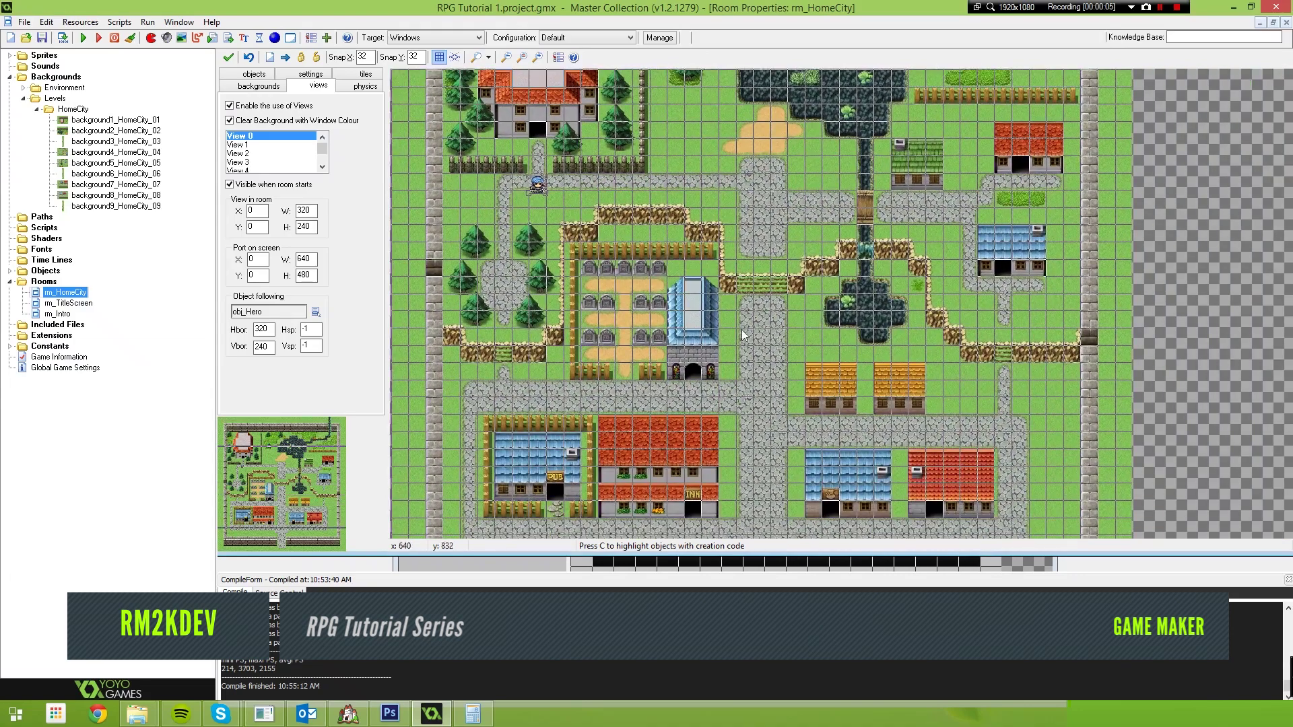
middle_click_drag(748, 273, 743, 115)
scroll(745, 120, "up", 10)
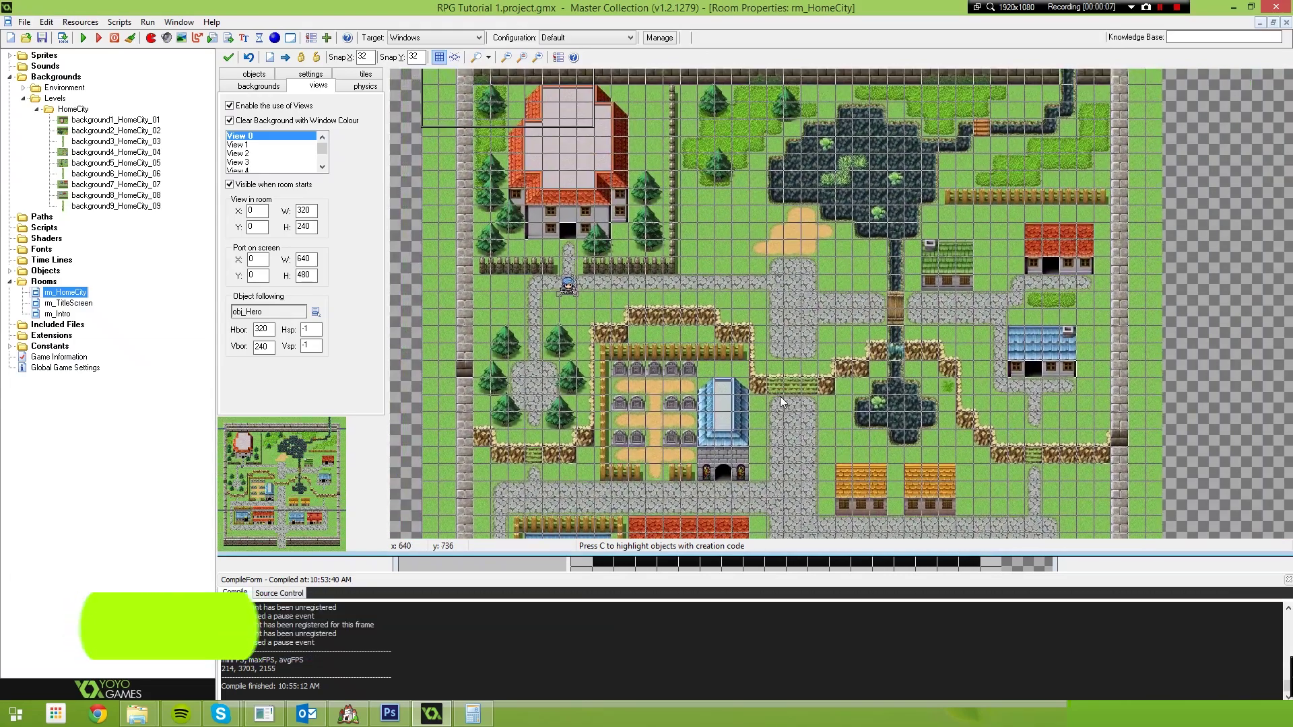
middle_click_drag(778, 424, 781, 403)
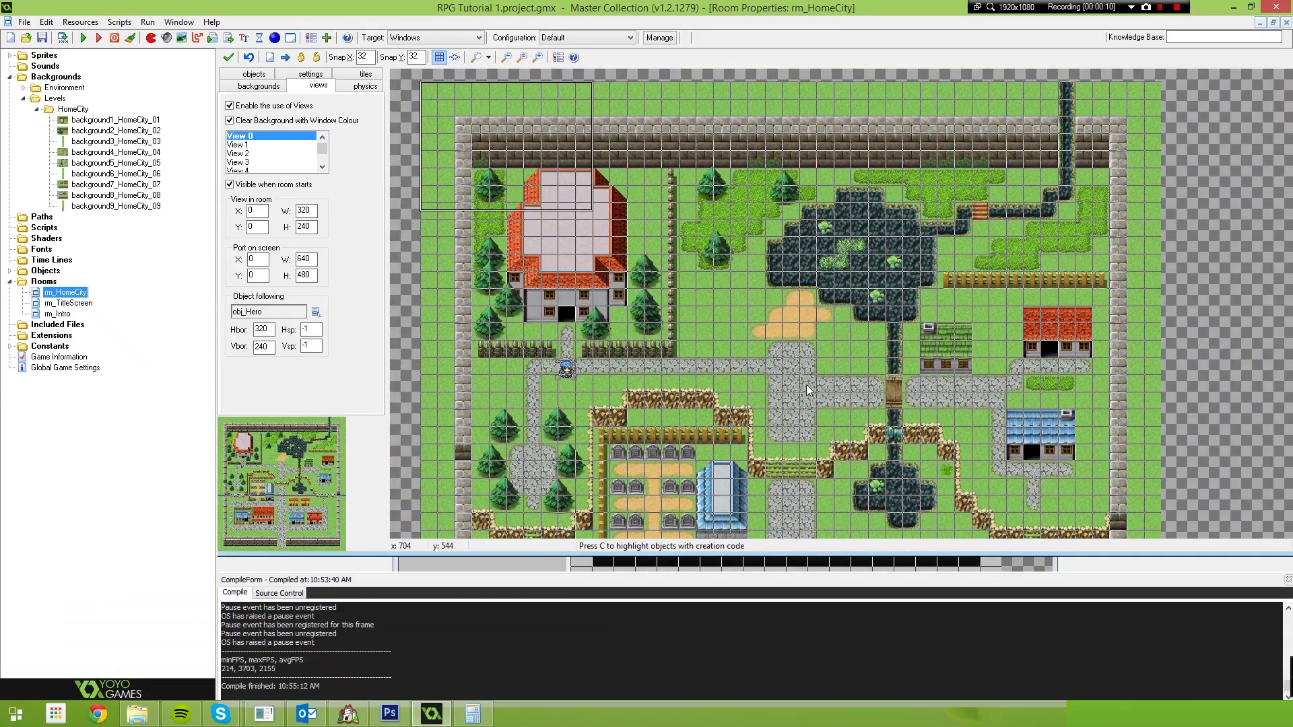
scroll(708, 427, "up", 4, "ctrl")
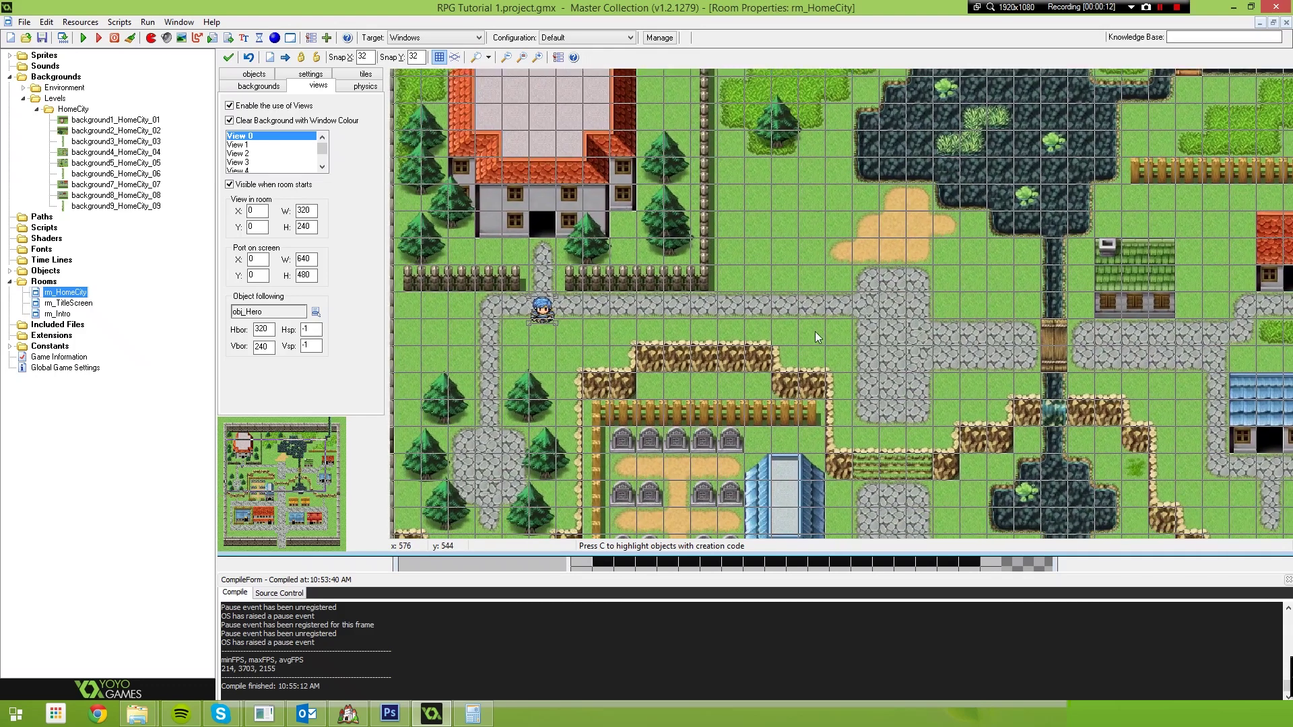
scroll(802, 341, "up", 1, "ctrl")
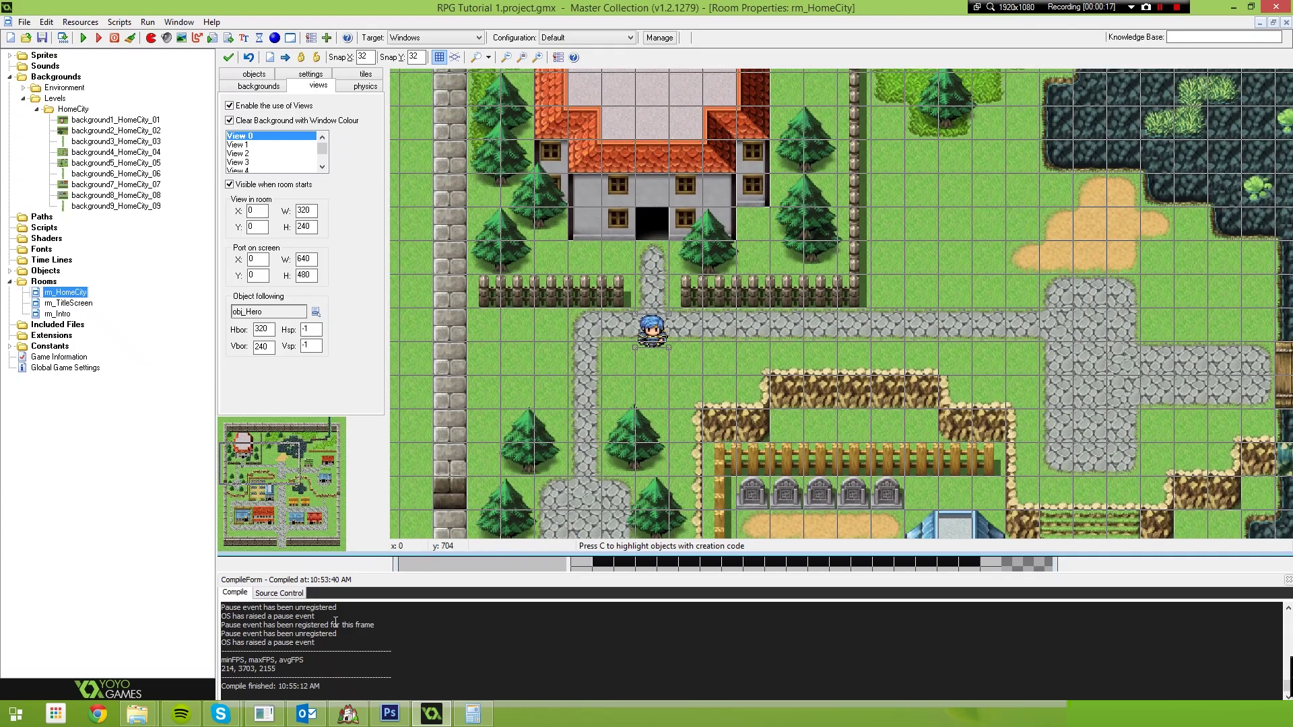
Step: Switch to RPG Maker VX Ace and examine the Regular Town map's trees, walls and buildings
left_click(348, 713)
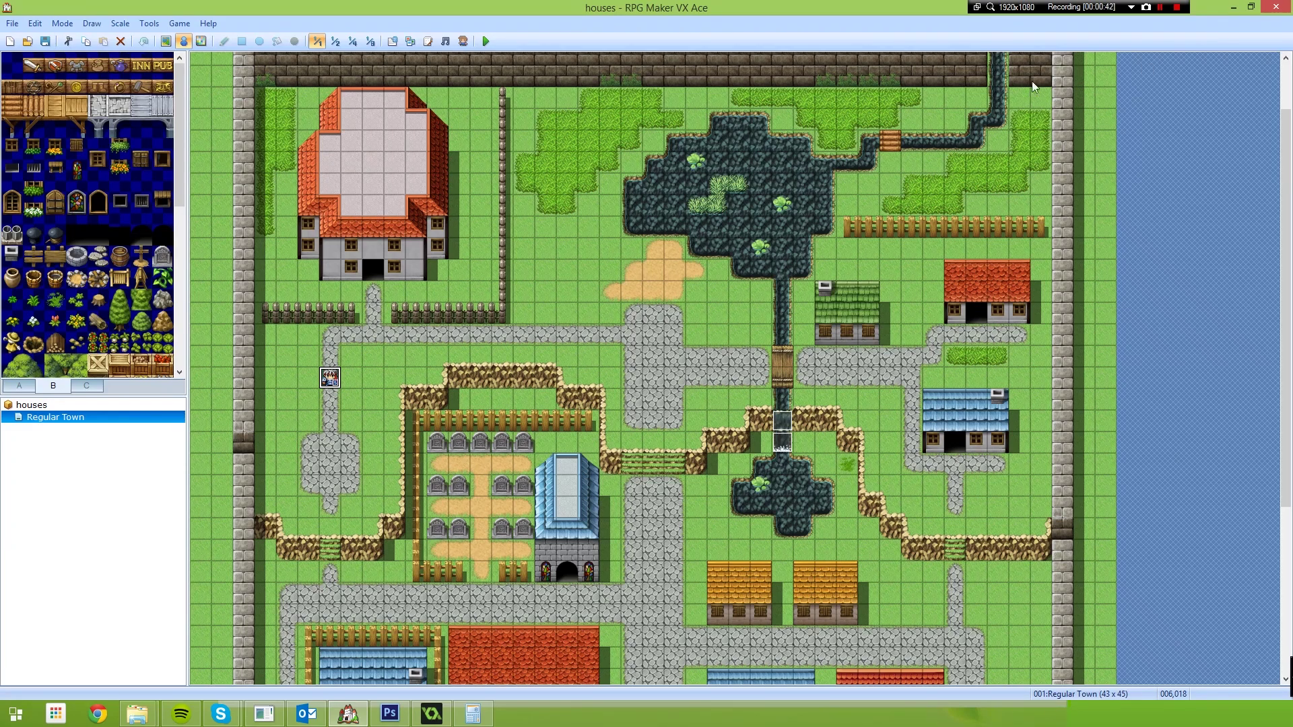
left_click(676, 101)
left_click(666, 127)
left_click(527, 190)
Step: Switch back to GameMaker and inspect the area around the hero and the large house in rm_HomeCity
left_click(431, 714)
scroll(687, 269, "down", 1)
middle_click_drag(718, 275, 725, 368)
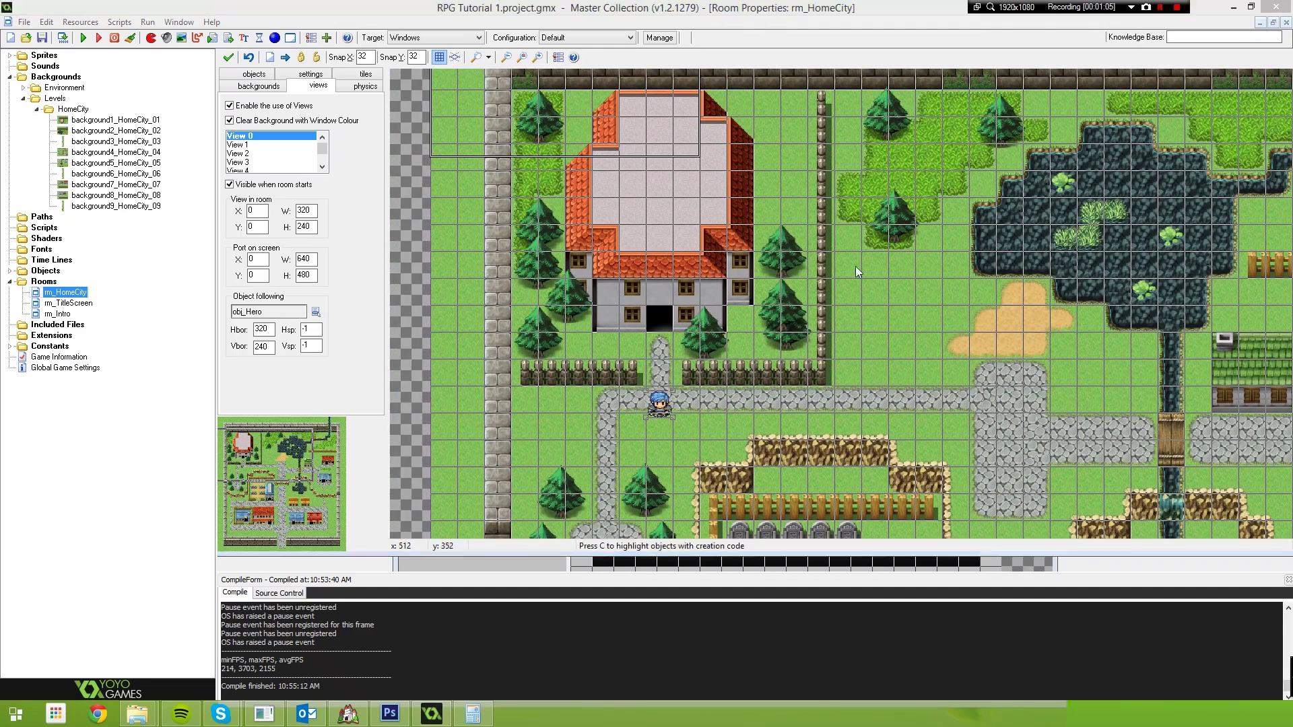
middle_click_drag(833, 378, 774, 324)
scroll(774, 324, "down", 1)
middle_click_drag(804, 476, 774, 448)
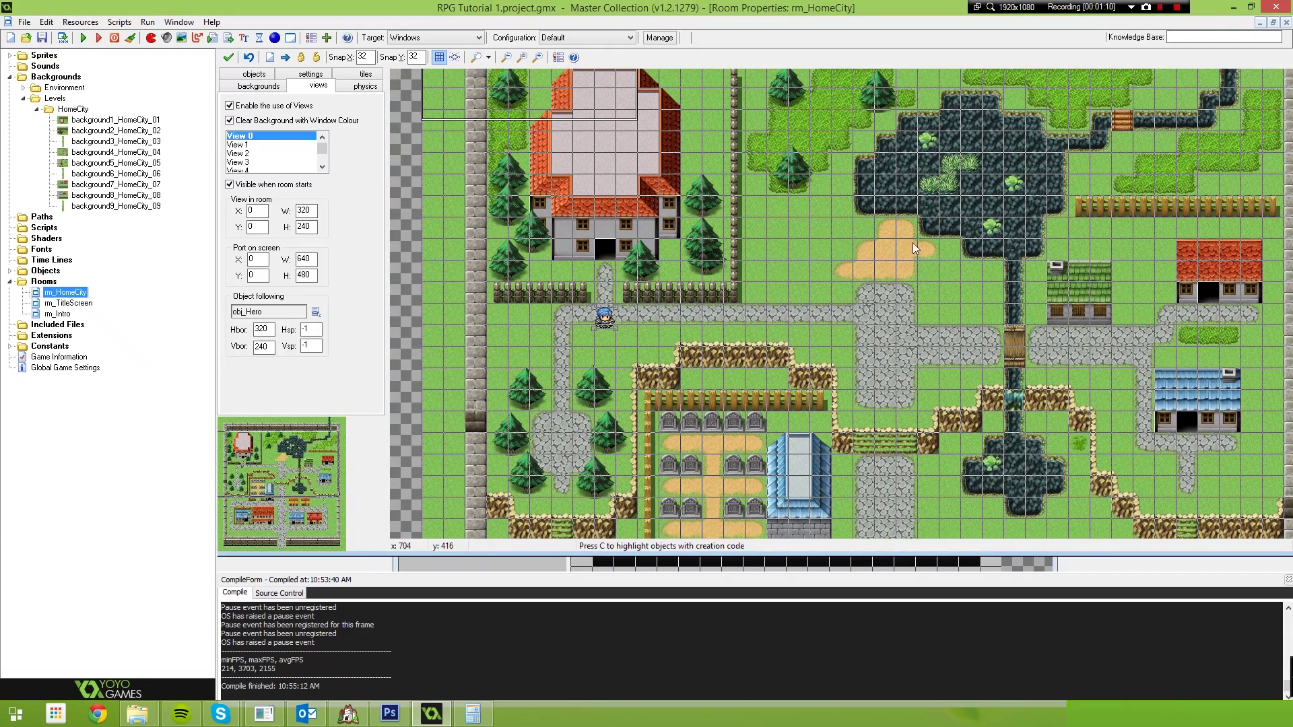
scroll(879, 214, "up", 1)
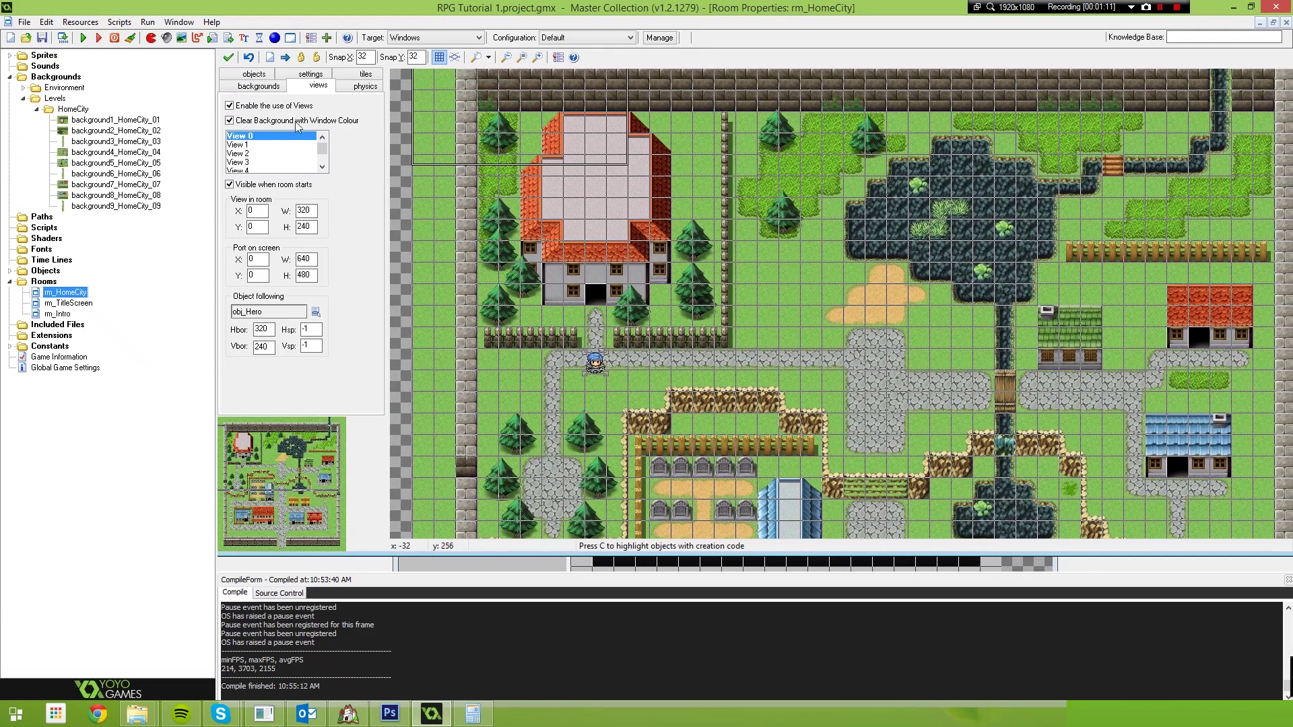
Step: Create a group named Collisions inside the System group of Sprites
left_click(43, 55)
left_click(10, 56)
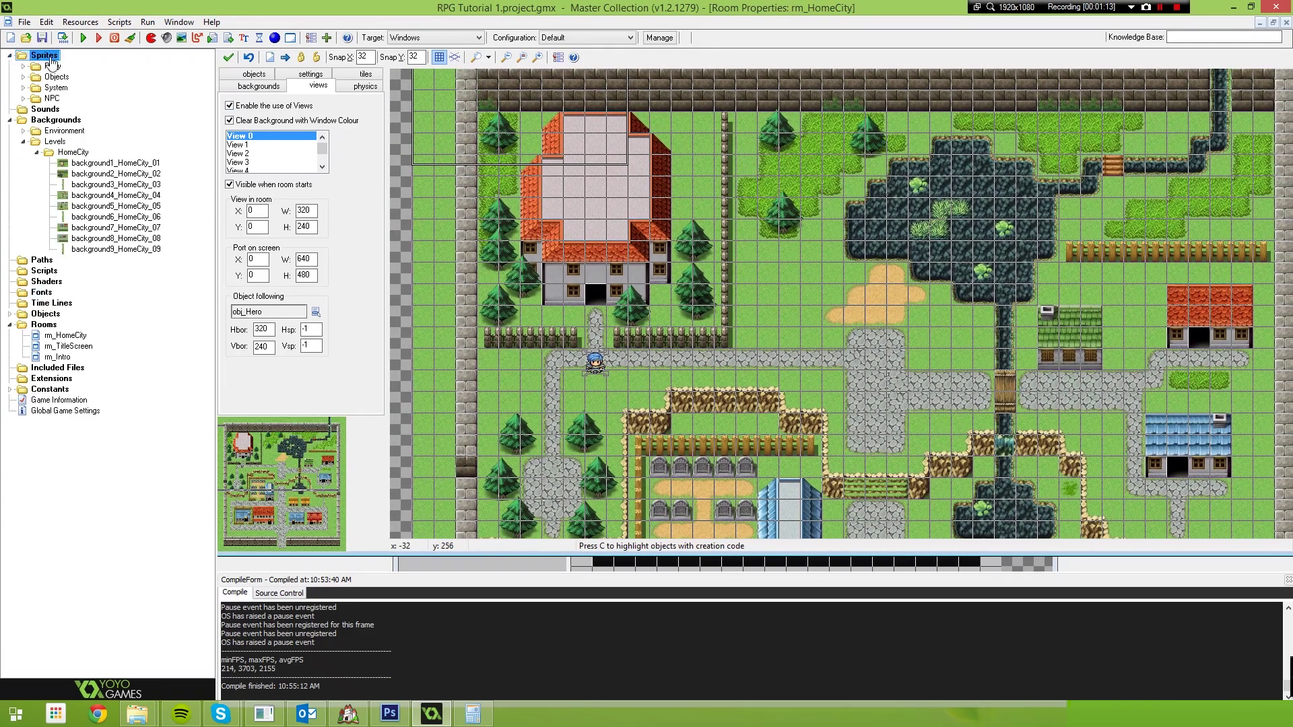
double_click(56, 87)
right_click(56, 87)
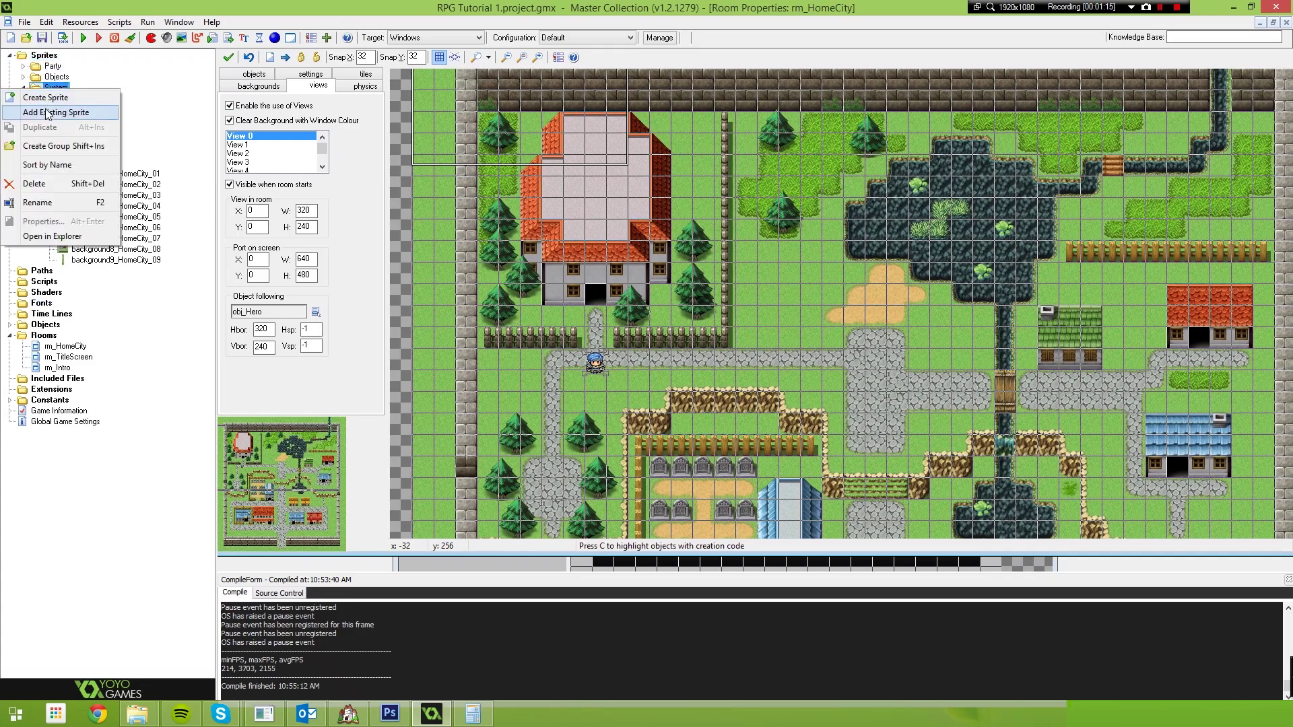
left_click(43, 146)
type("Col")
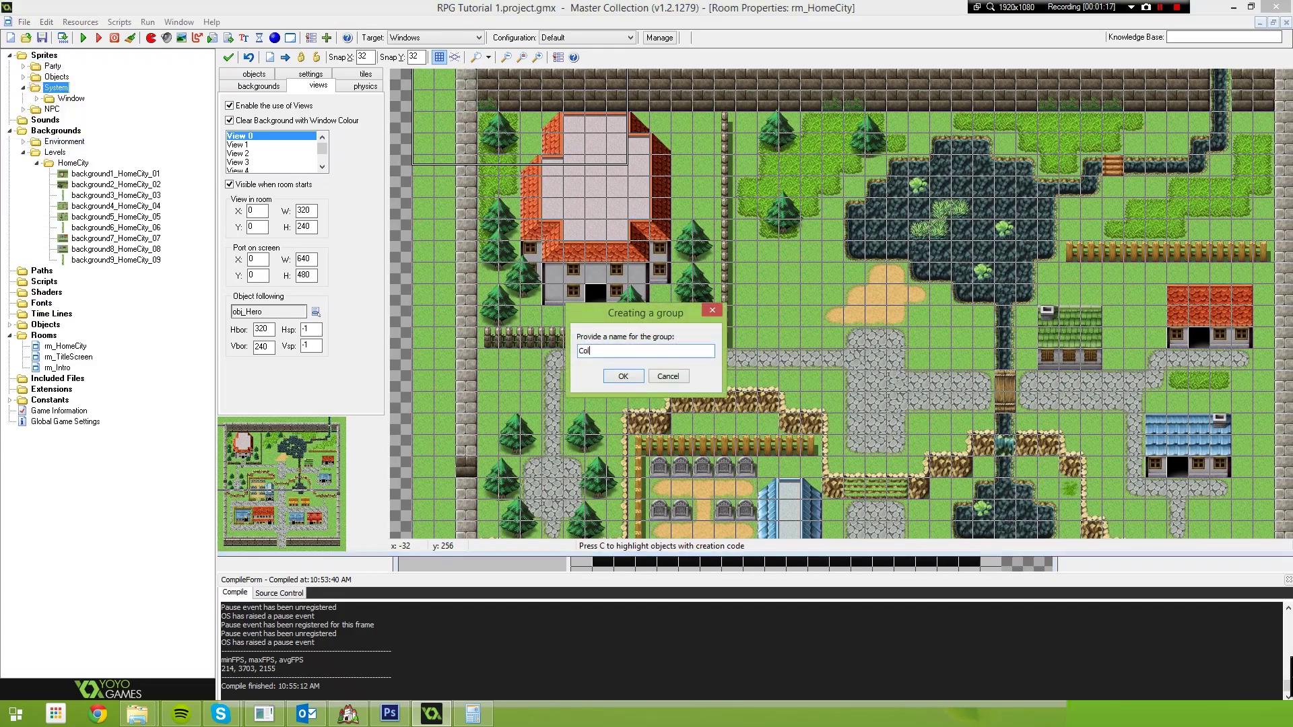
type("lisions")
key("Return")
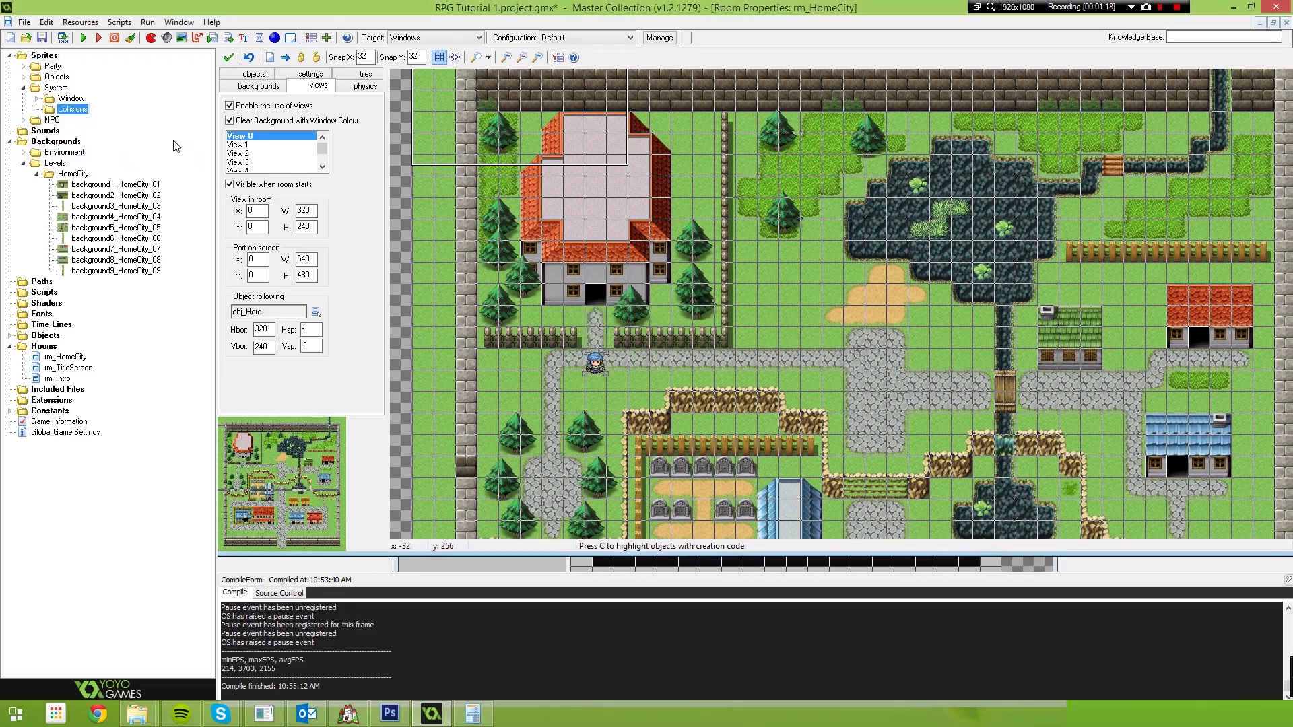
Step: Create a sprite named spr_Collision in the Collisions group and give it a blank 32 by 32 image
right_click(79, 110)
left_click(101, 119)
type("s")
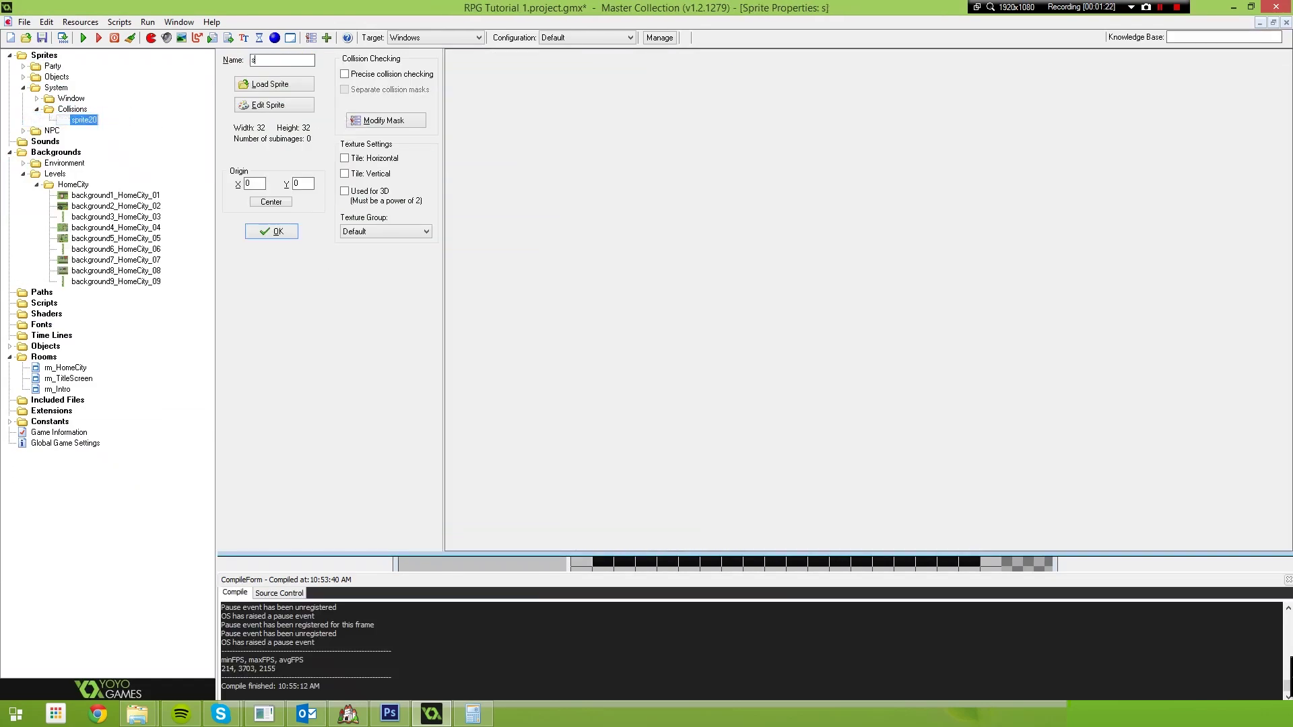
type("pr_Collision")
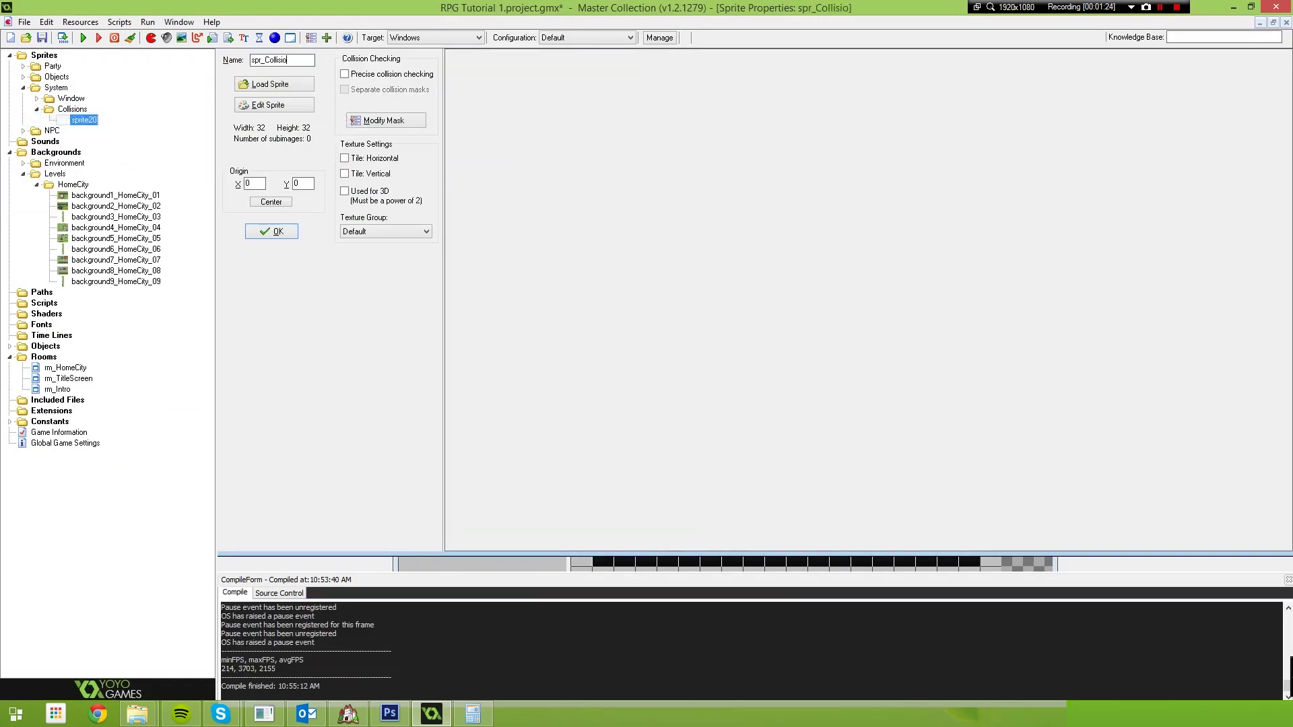
left_click(301, 106)
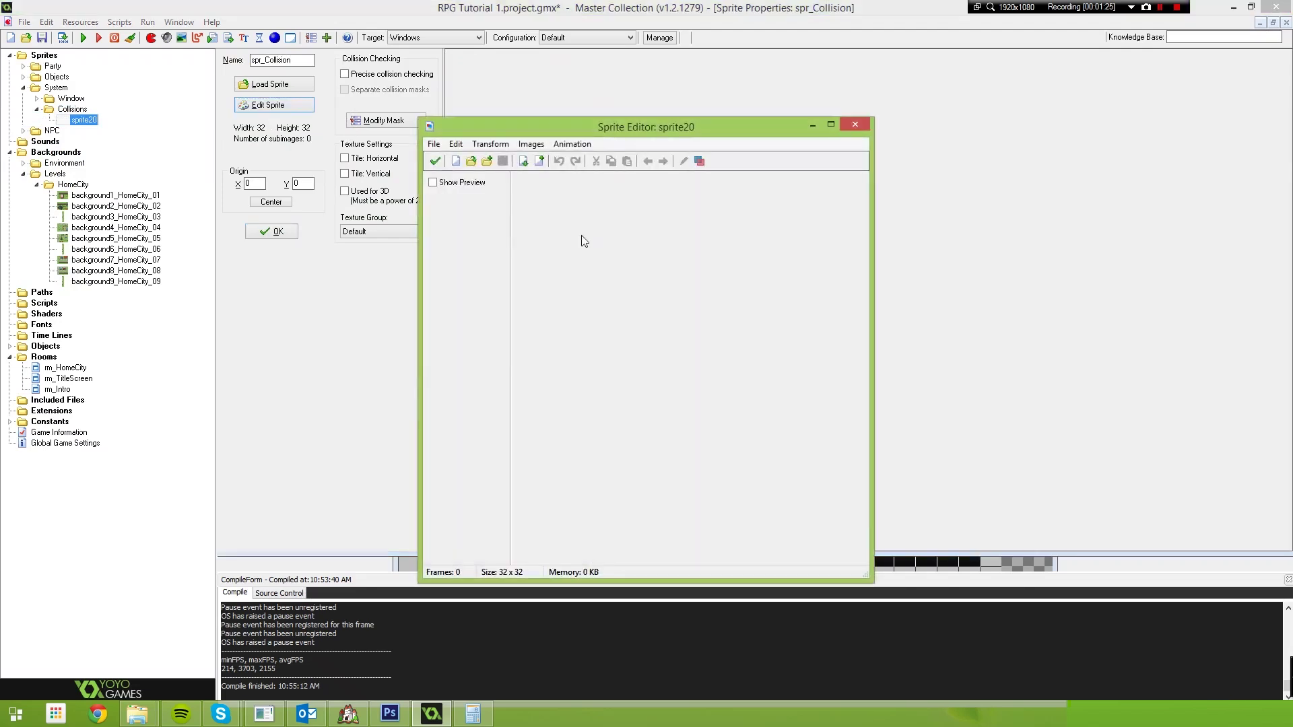
left_click(455, 161)
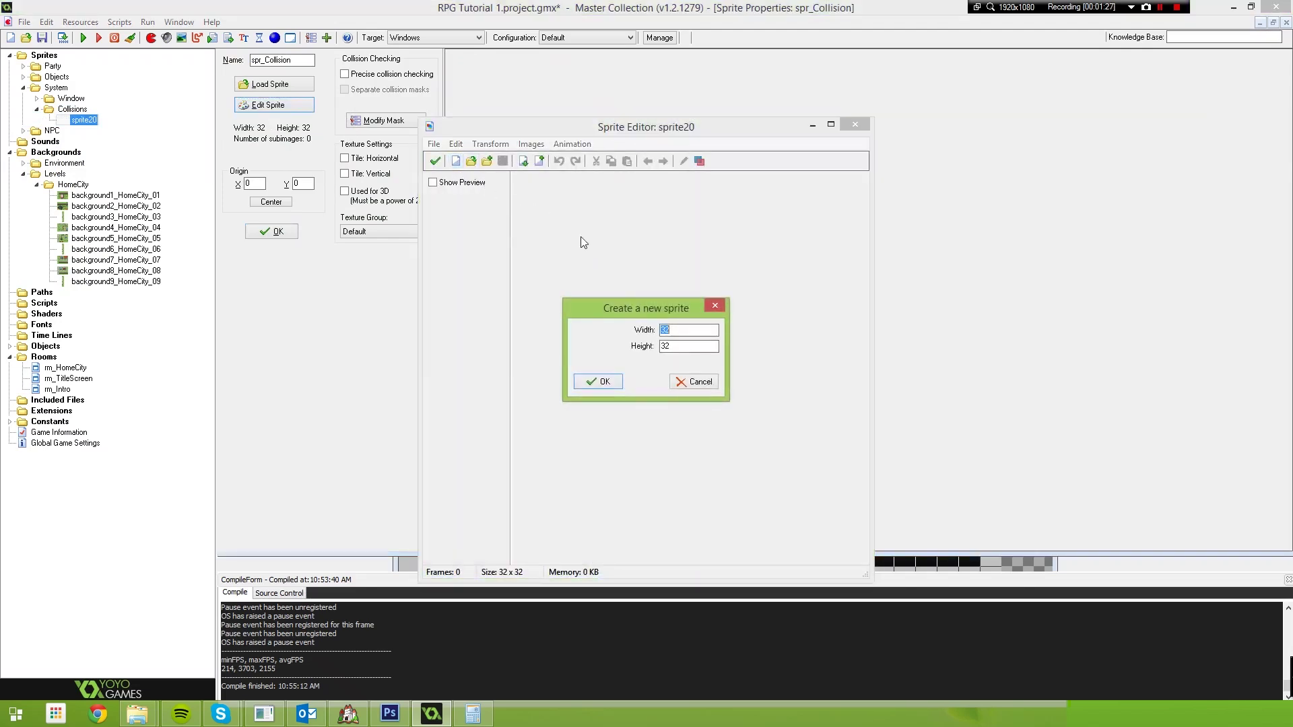
left_click(603, 381)
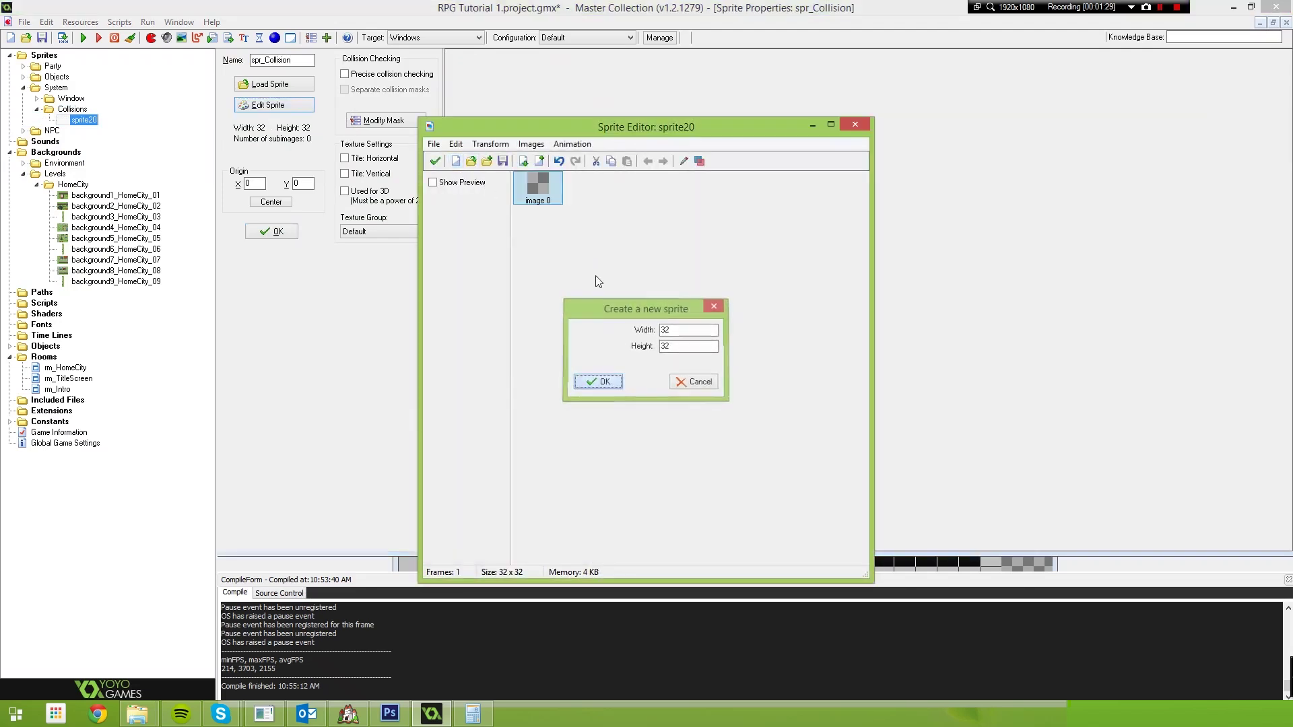
Step: Flood-fill the sprite's image with dark red at opacity 64 and save the sprite
double_click(553, 204)
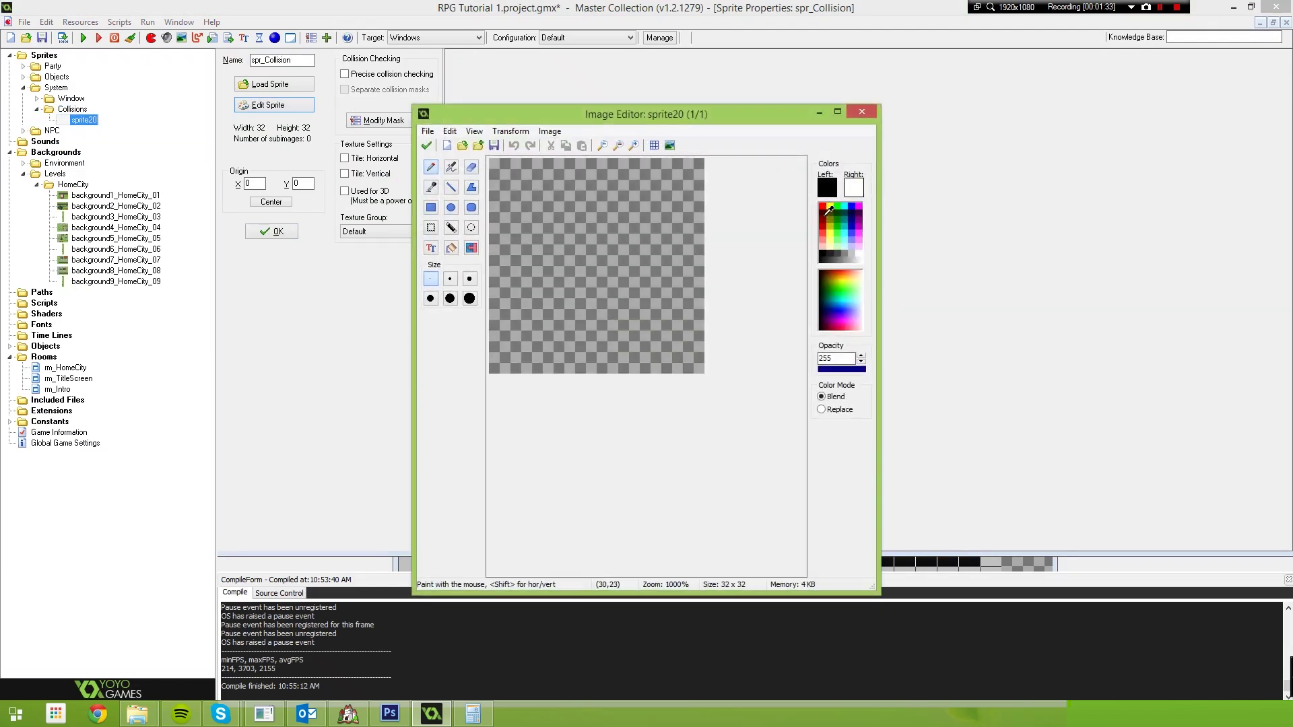
left_click(823, 206)
left_click(826, 215)
left_click(827, 221)
left_click_drag(829, 369, 832, 370)
left_click(451, 247)
left_click(532, 236)
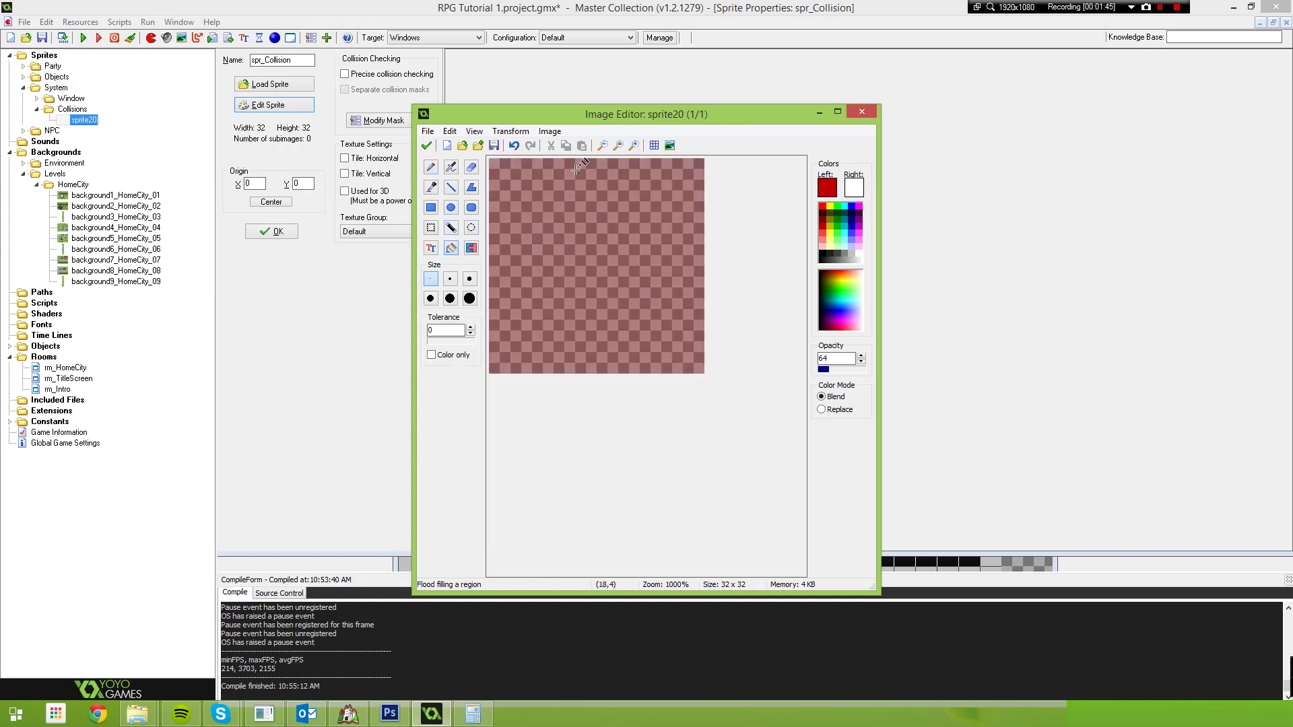
left_click(426, 146)
left_click(435, 160)
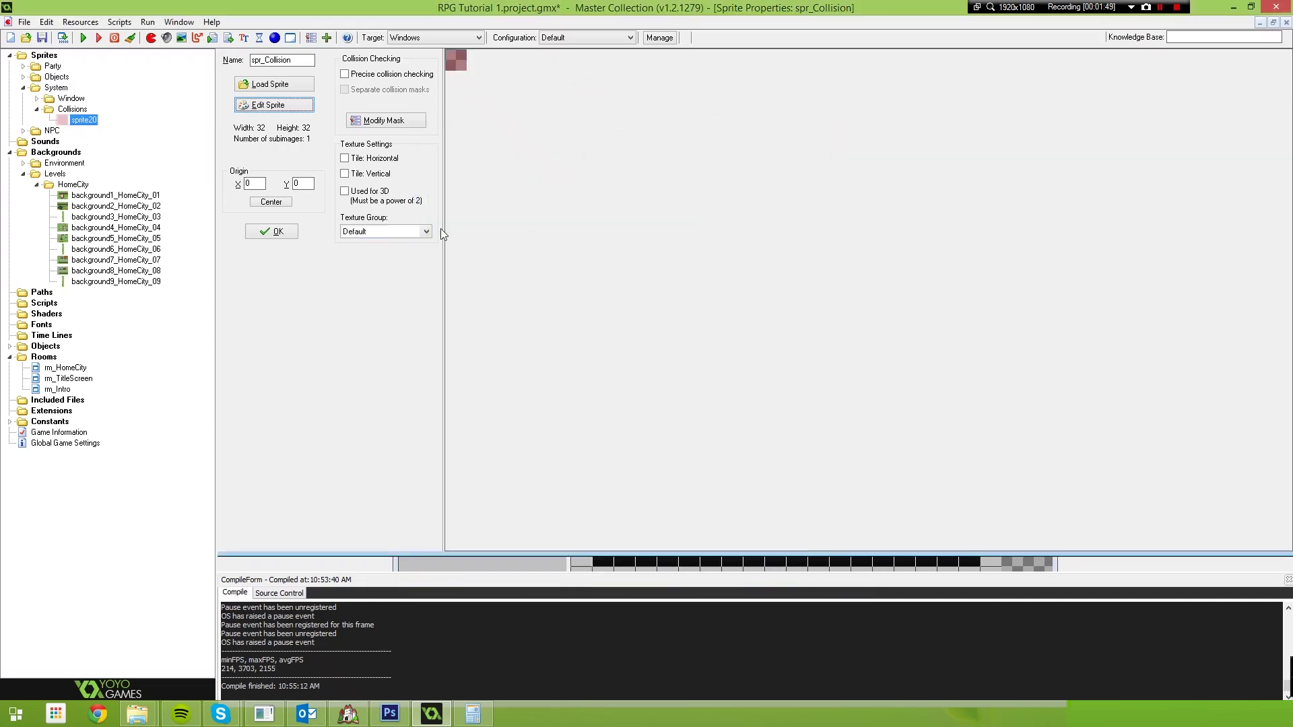
left_click(277, 231)
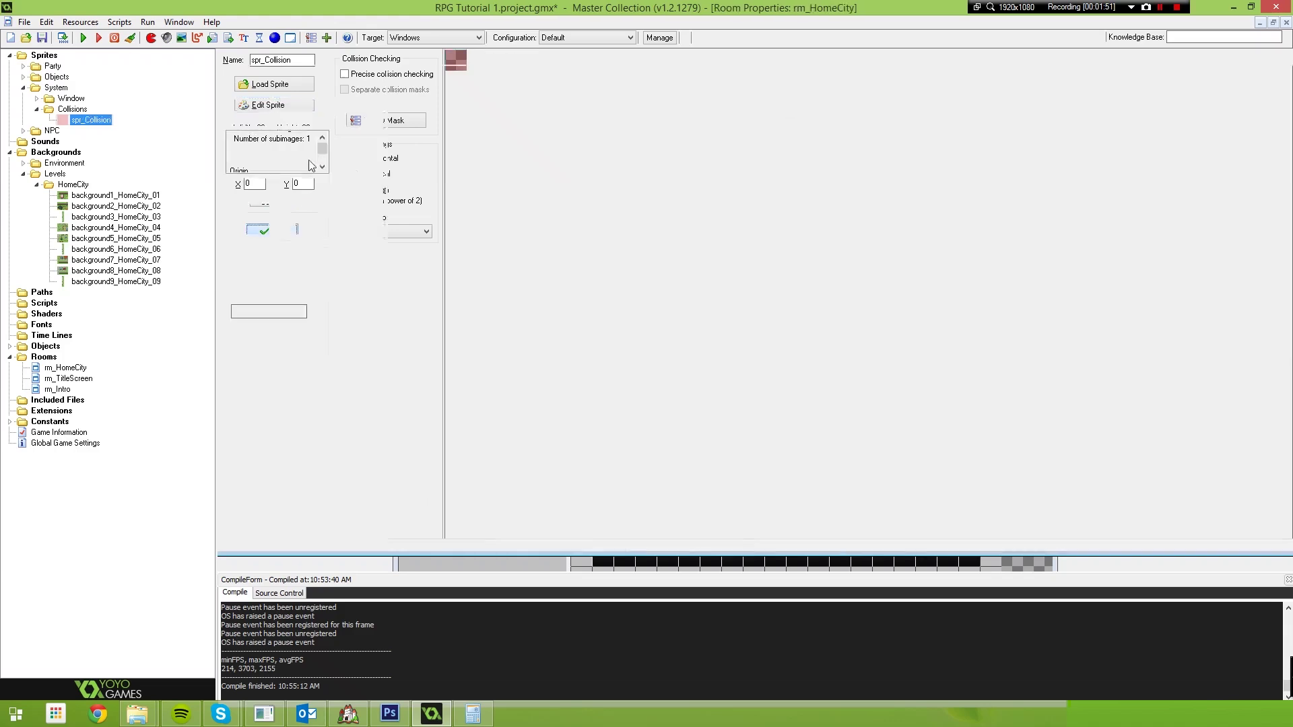
Step: Create a new object inside the System group of Objects
left_click(45, 346)
left_click(9, 346)
left_click(56, 378)
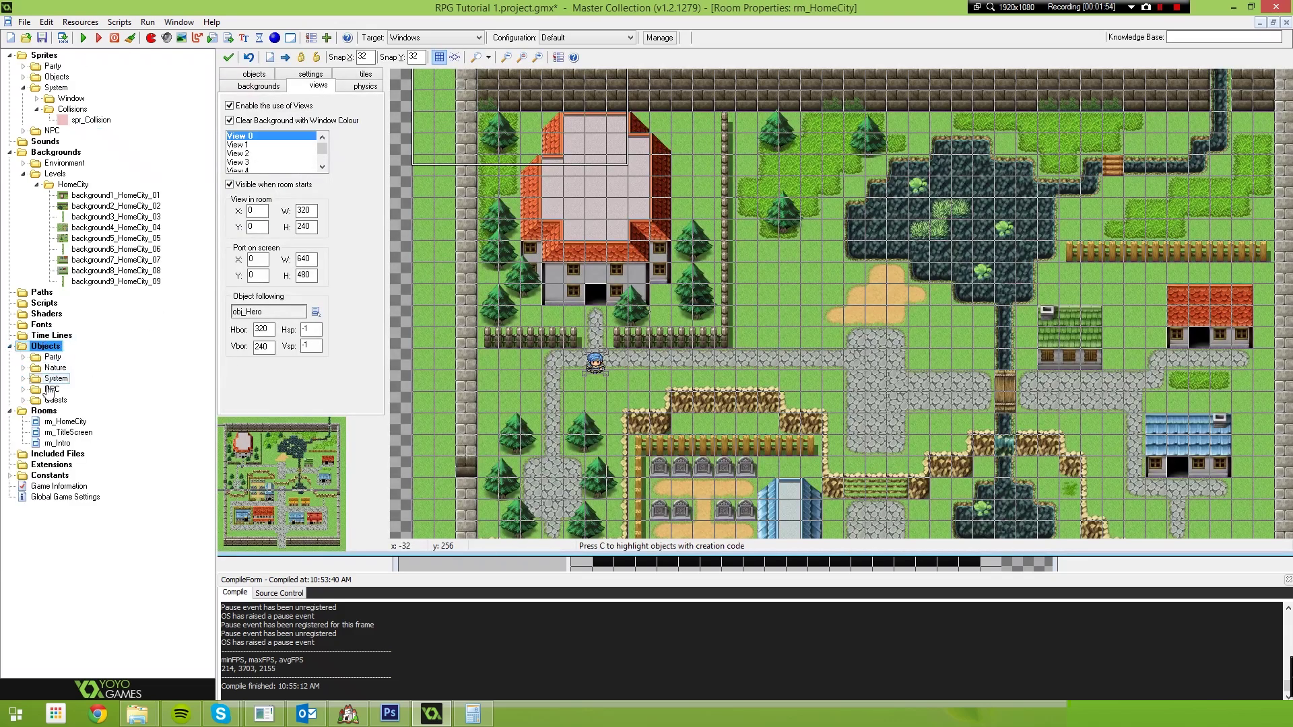
left_click(23, 379)
right_click(50, 383)
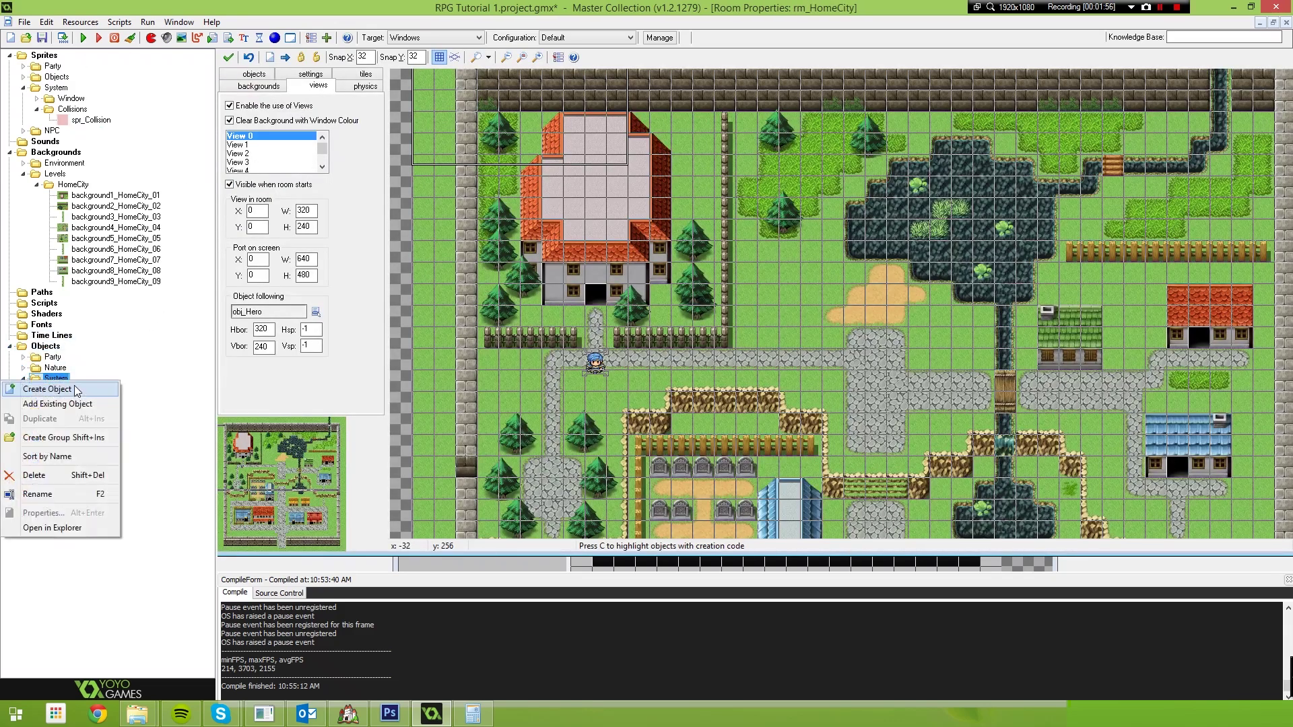
left_click(72, 392)
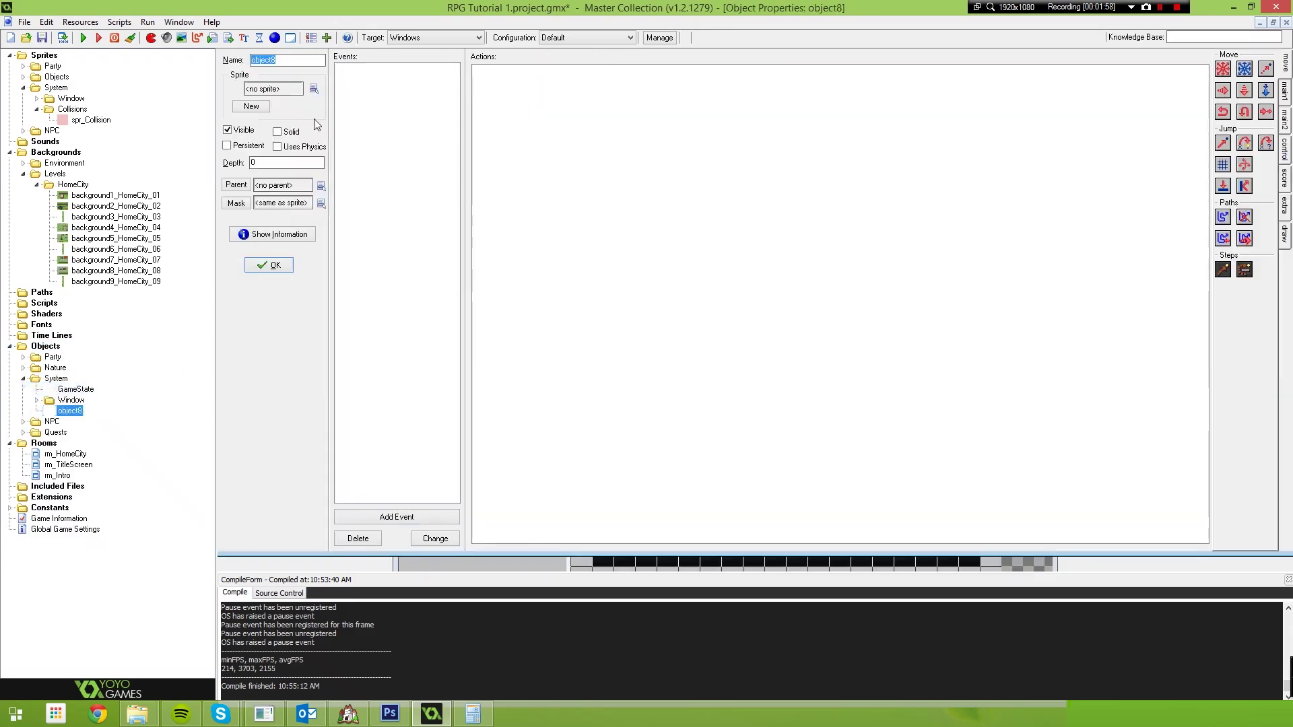
Step: Name the new object obj_Collision
type("obj_Col")
key("BackSpace")
key("BackSpace")
key("BackSpace")
type("World_")
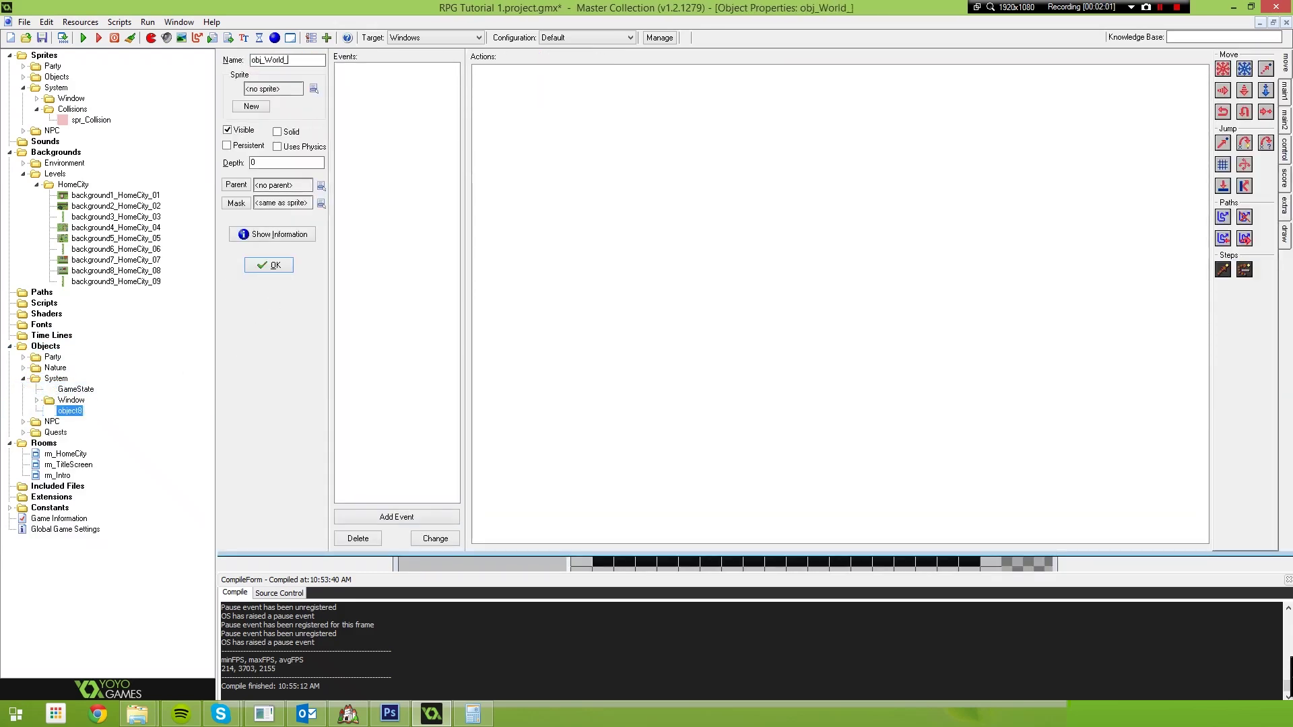
type("C")
key("BackSpace")
key("BackSpace")
key("BackSpace")
key("BackSpace")
key("BackSpace")
key("BackSpace")
key("BackSpace")
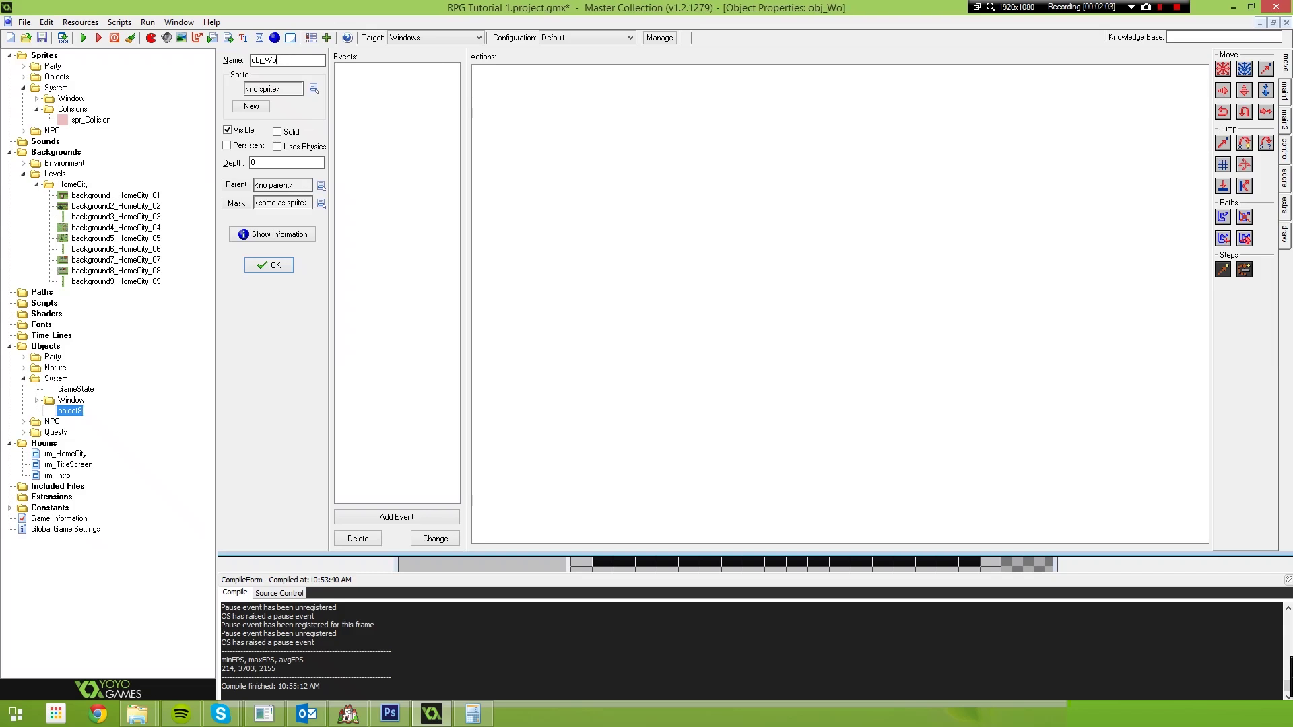
type("Collision")
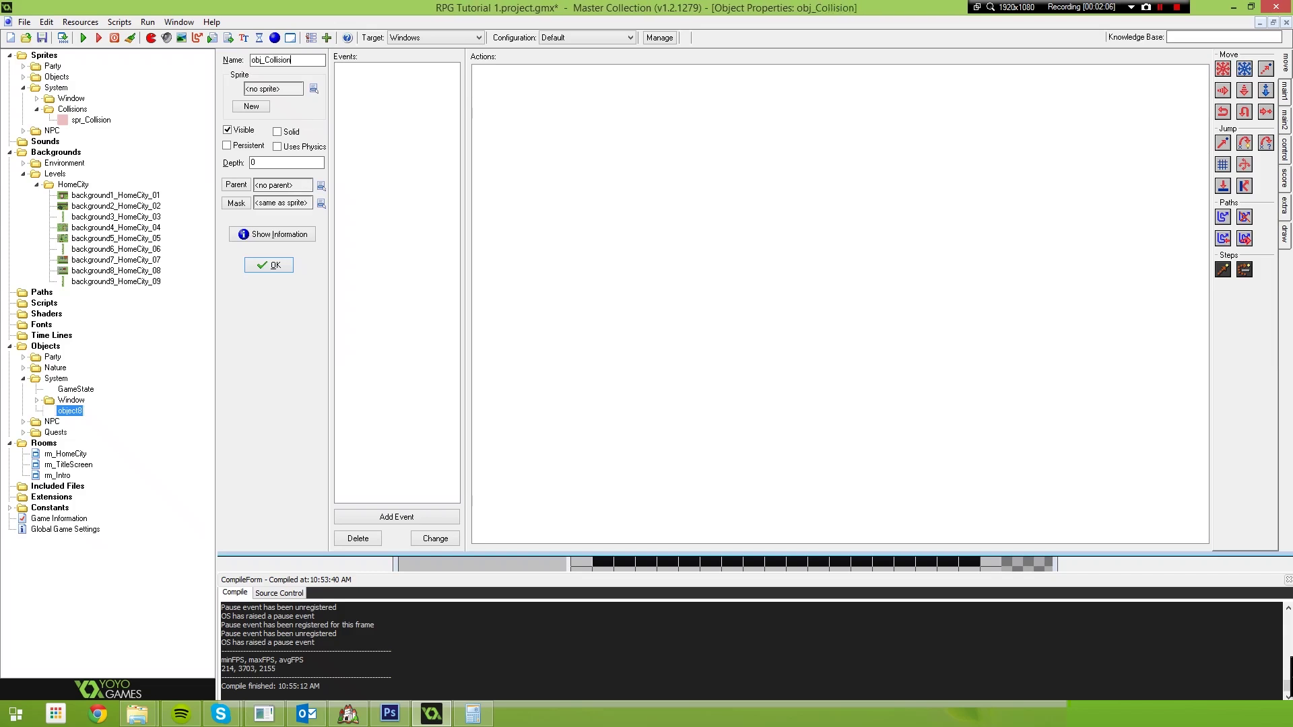
Step: Assign the spr_Collision sprite to obj_Collision and save the object
left_click(315, 89)
mouse_move(363, 146)
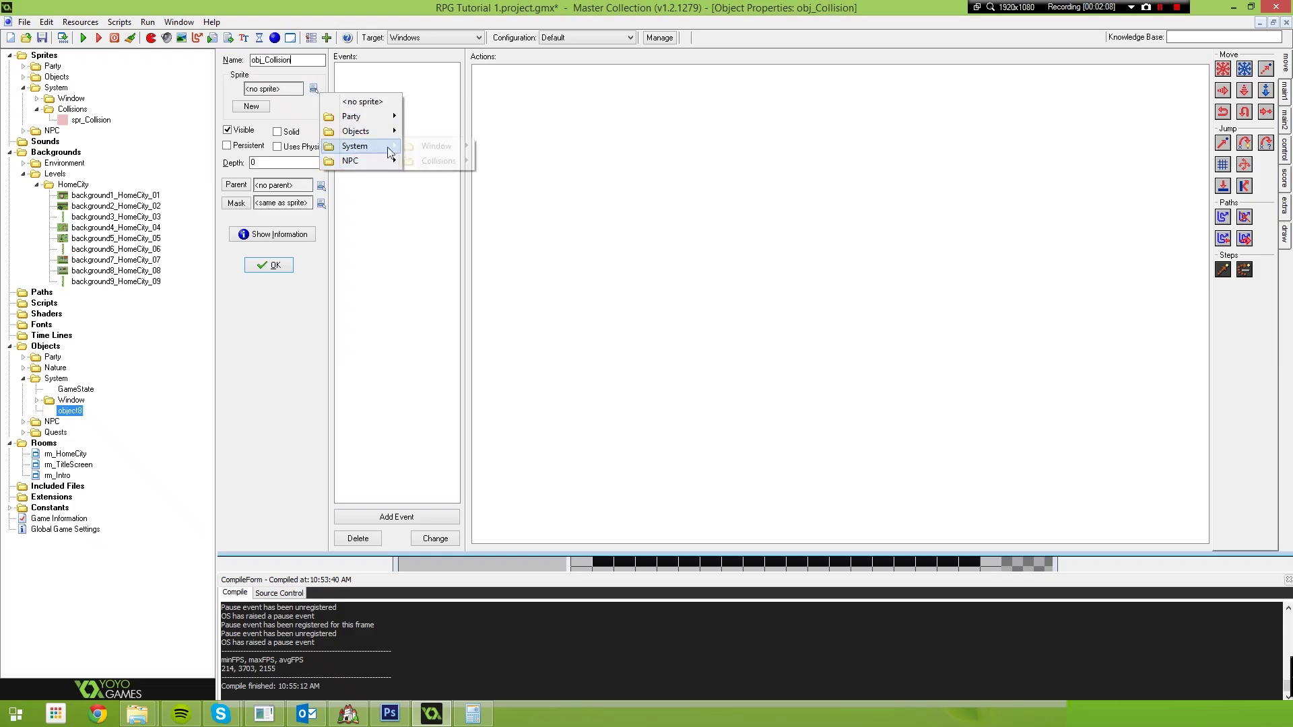
mouse_move(467, 163)
left_click(516, 161)
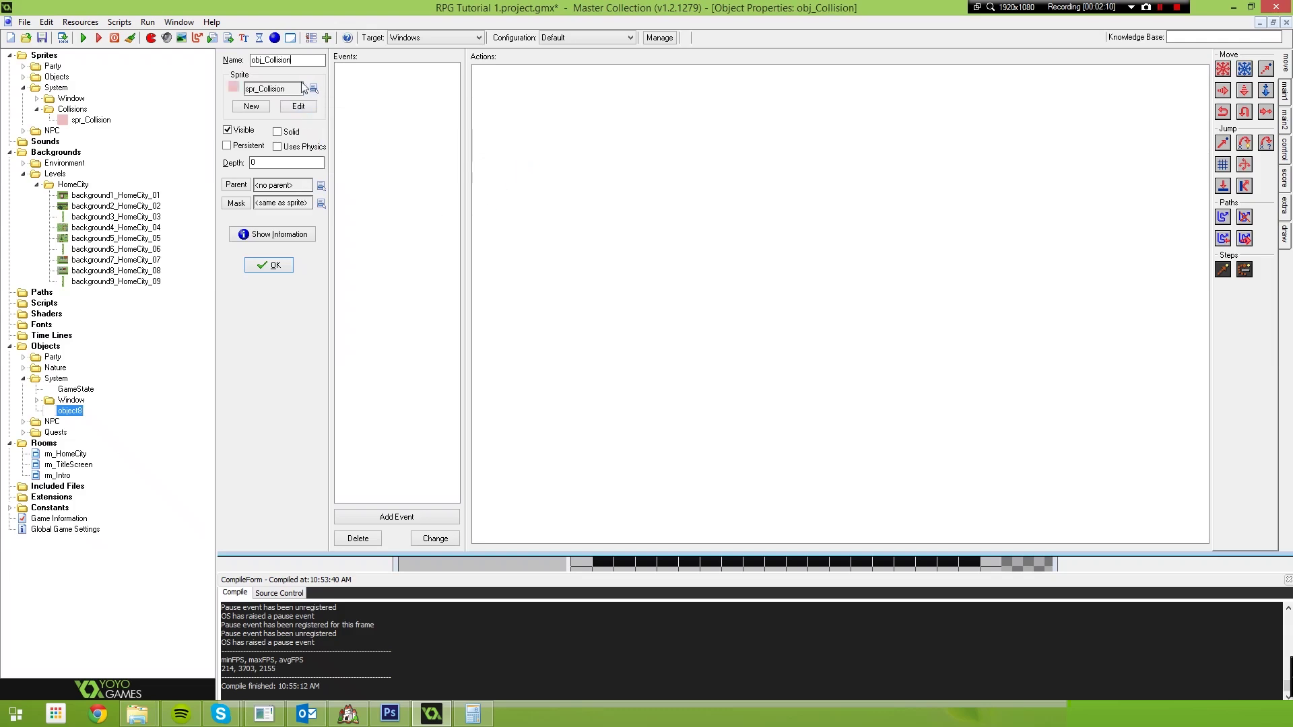
left_click(273, 265)
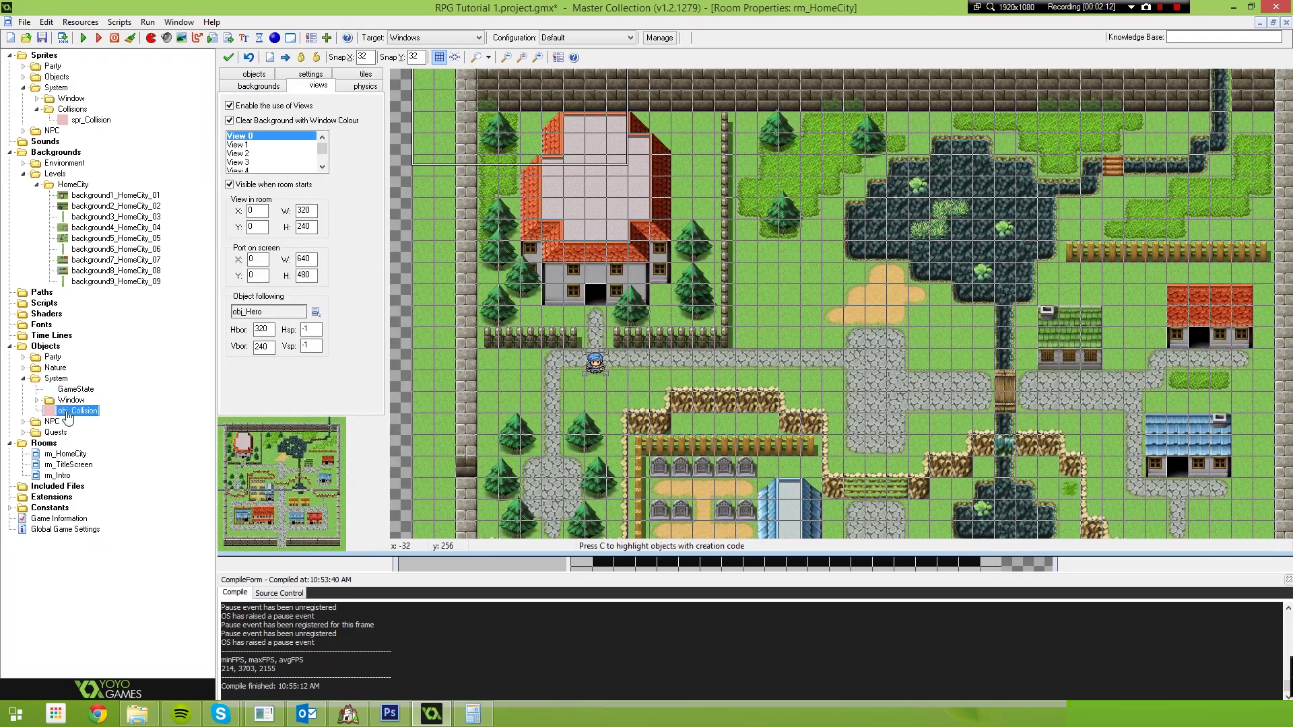
Step: Move obj_Collision to the start of the System object group and dismiss the error dialog
mouse_move(62, 384)
left_mouse_down()
mouse_move(71, 403)
mouse_move(60, 380)
left_mouse_up()
left_click(771, 405)
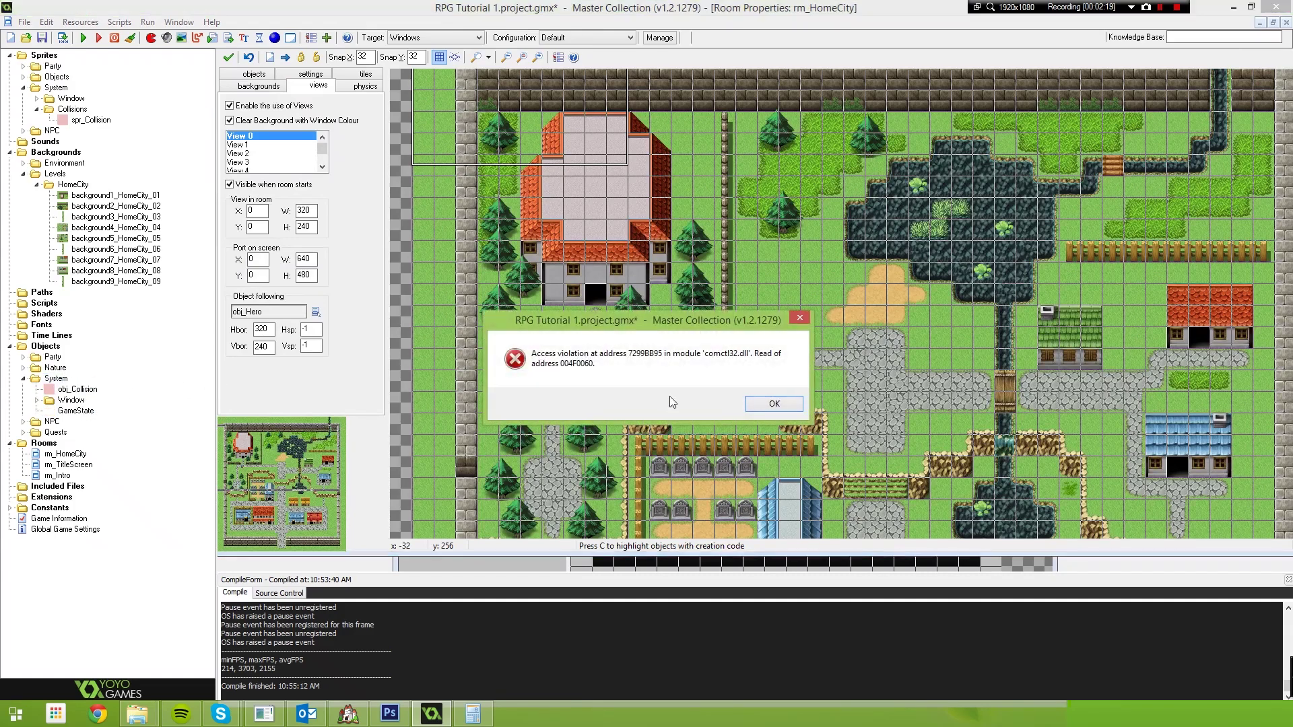
left_click(774, 405)
left_click(767, 406)
key("Return")
left_click(38, 410)
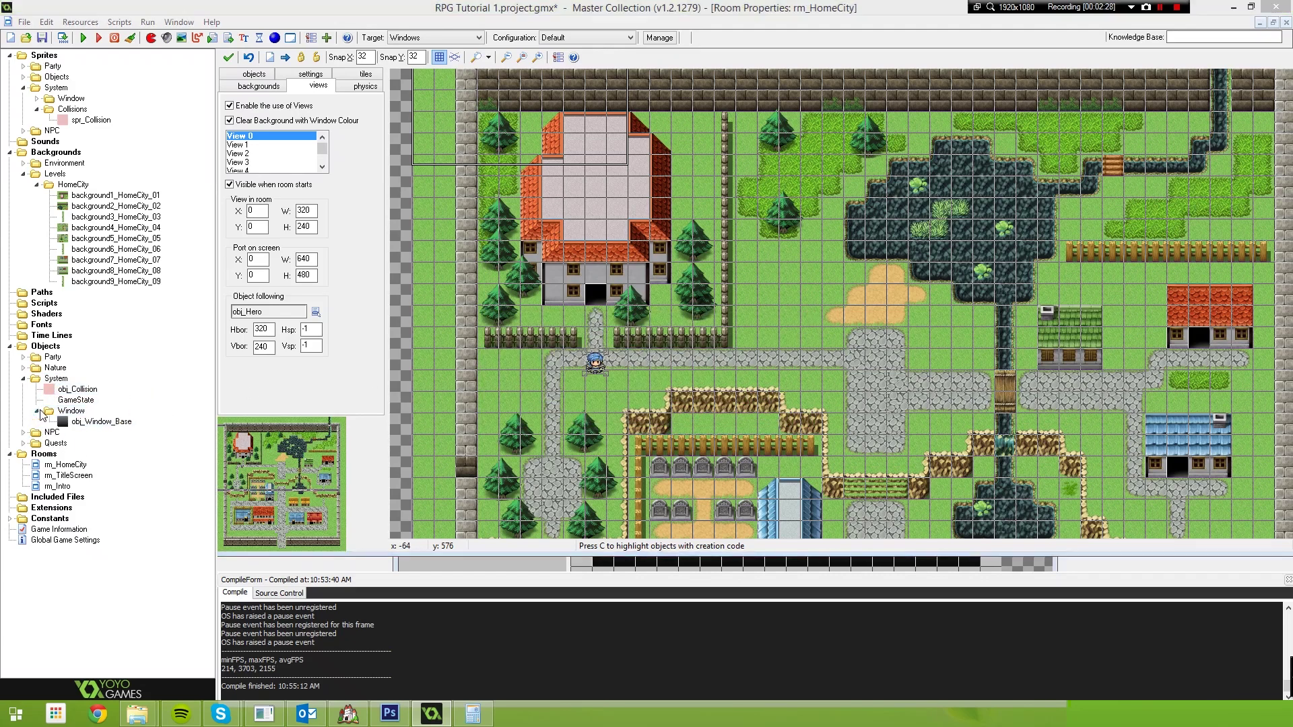
left_click(773, 404)
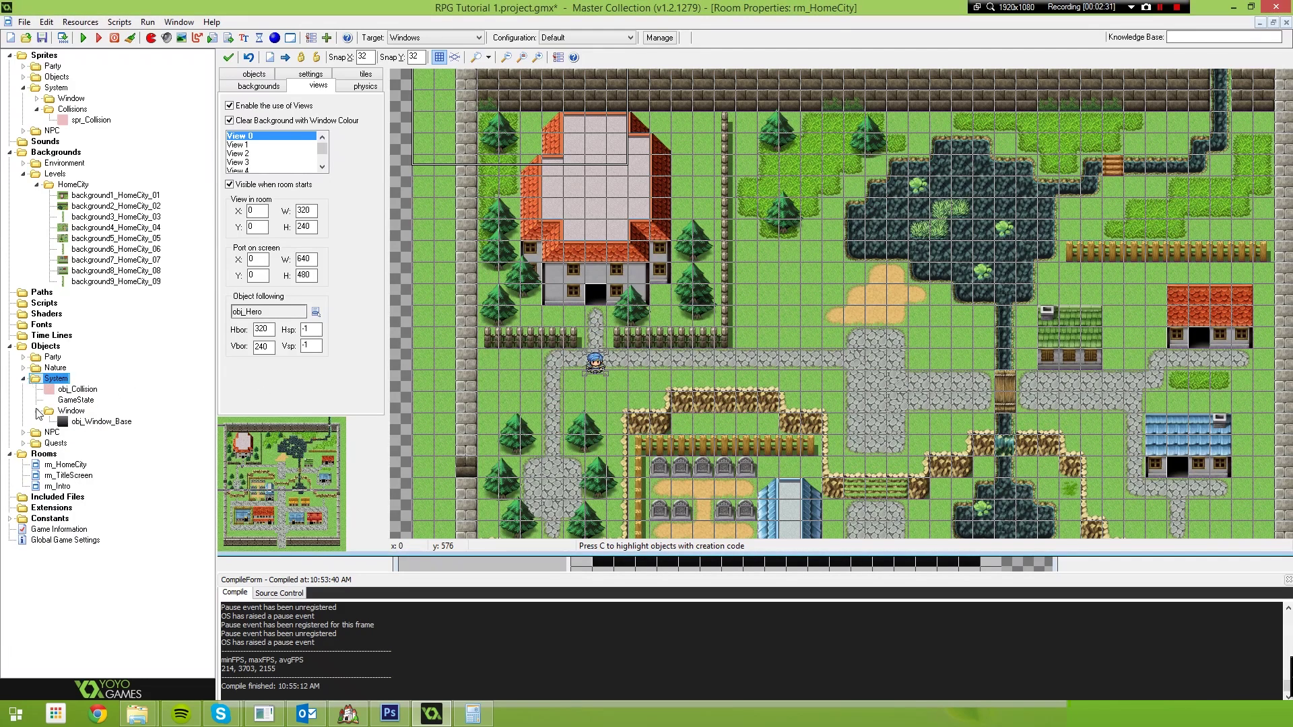
left_click(37, 412)
left_click(776, 402)
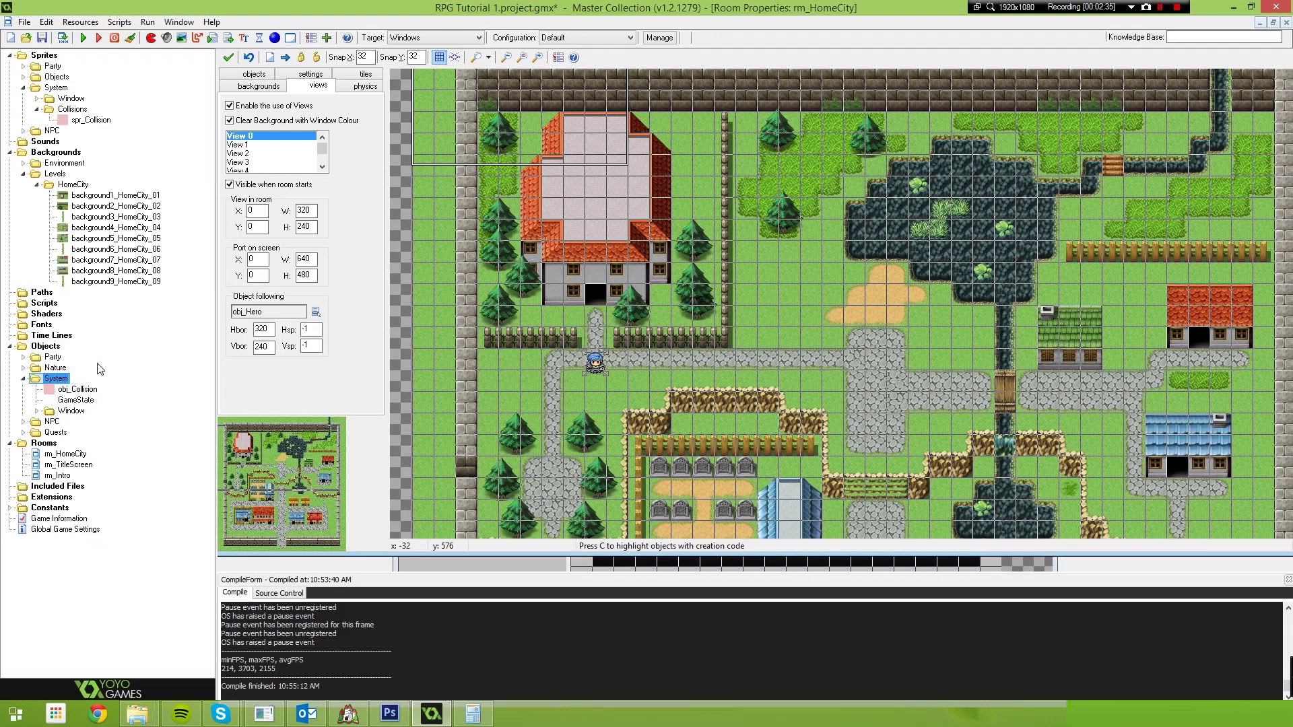
double_click(68, 390)
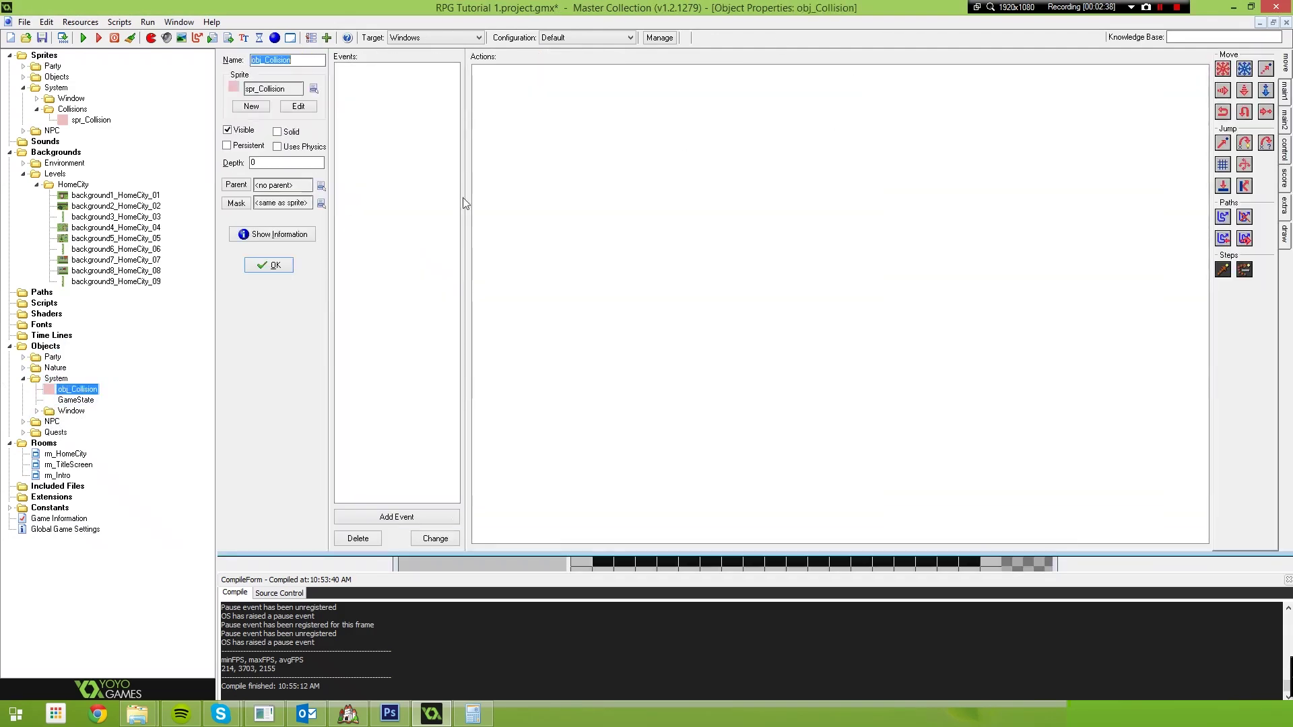
left_click(278, 264)
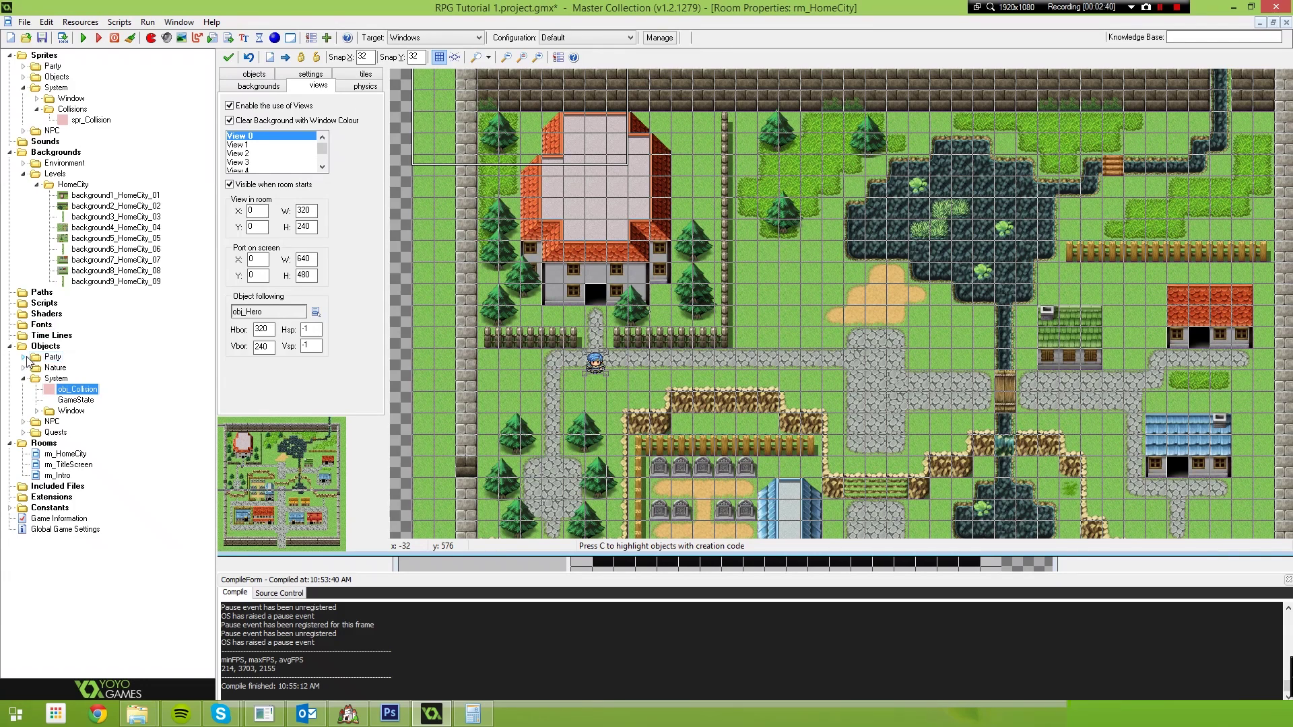
left_click(24, 357)
left_click(773, 403)
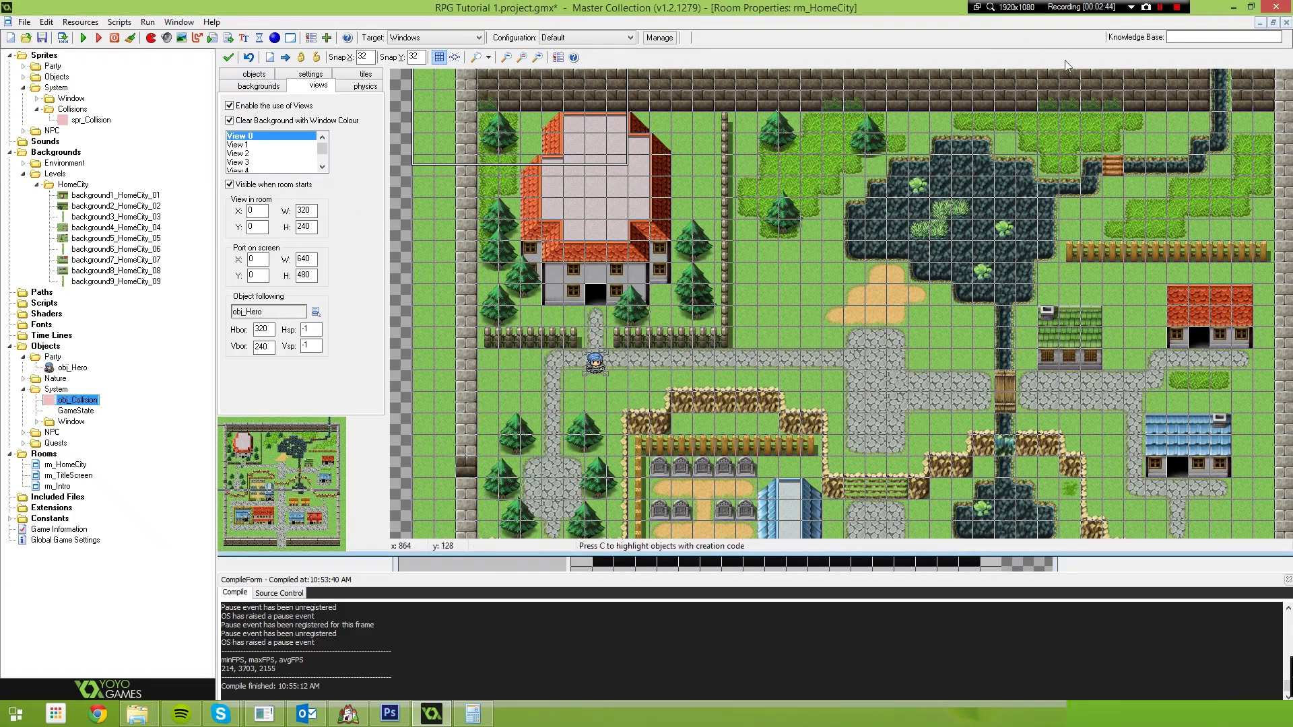
left_click(1160, 7)
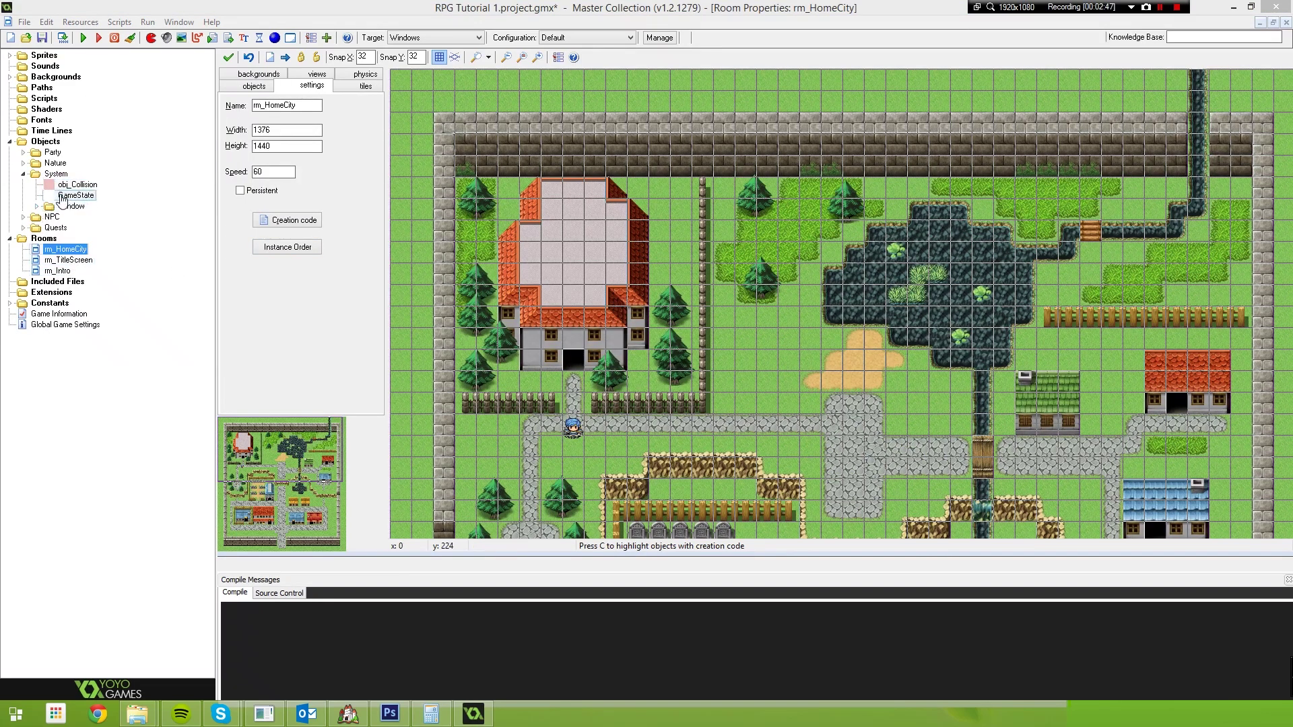
Step: Add a collision event with obj_Collision to obj_Hero in the Party object group
left_click(25, 154)
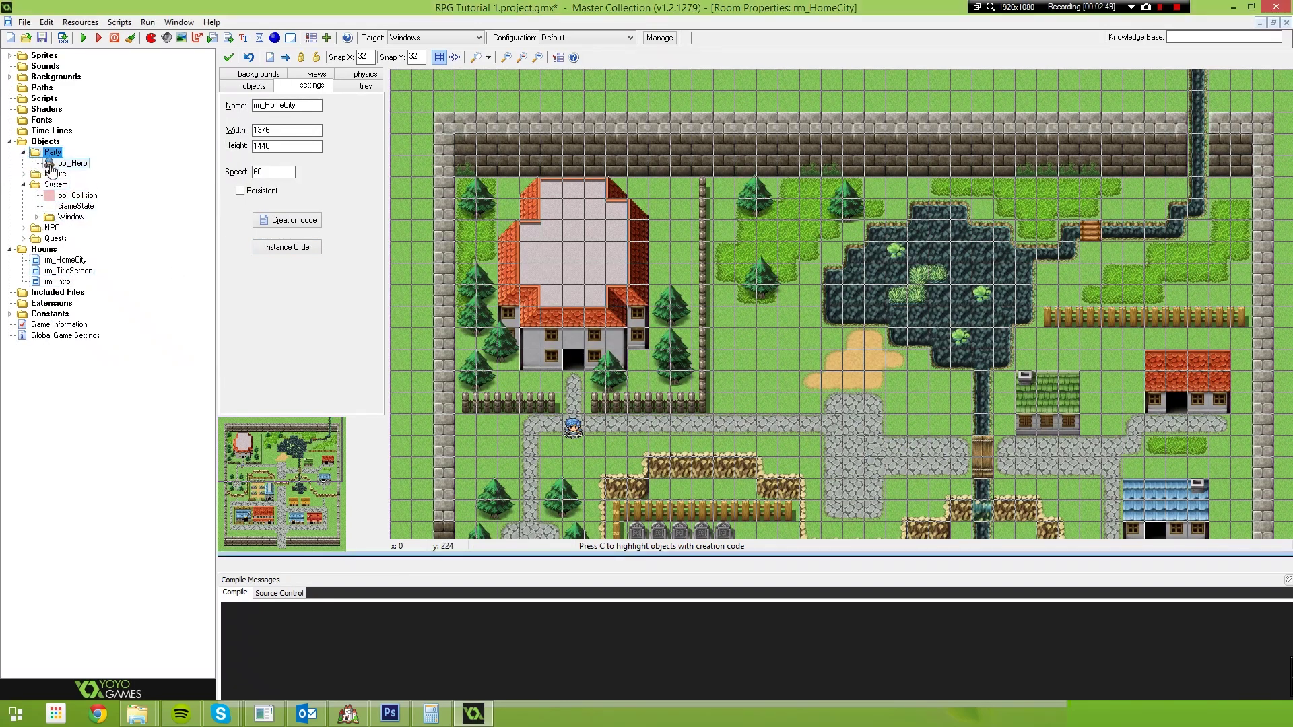
double_click(70, 163)
left_click(507, 516)
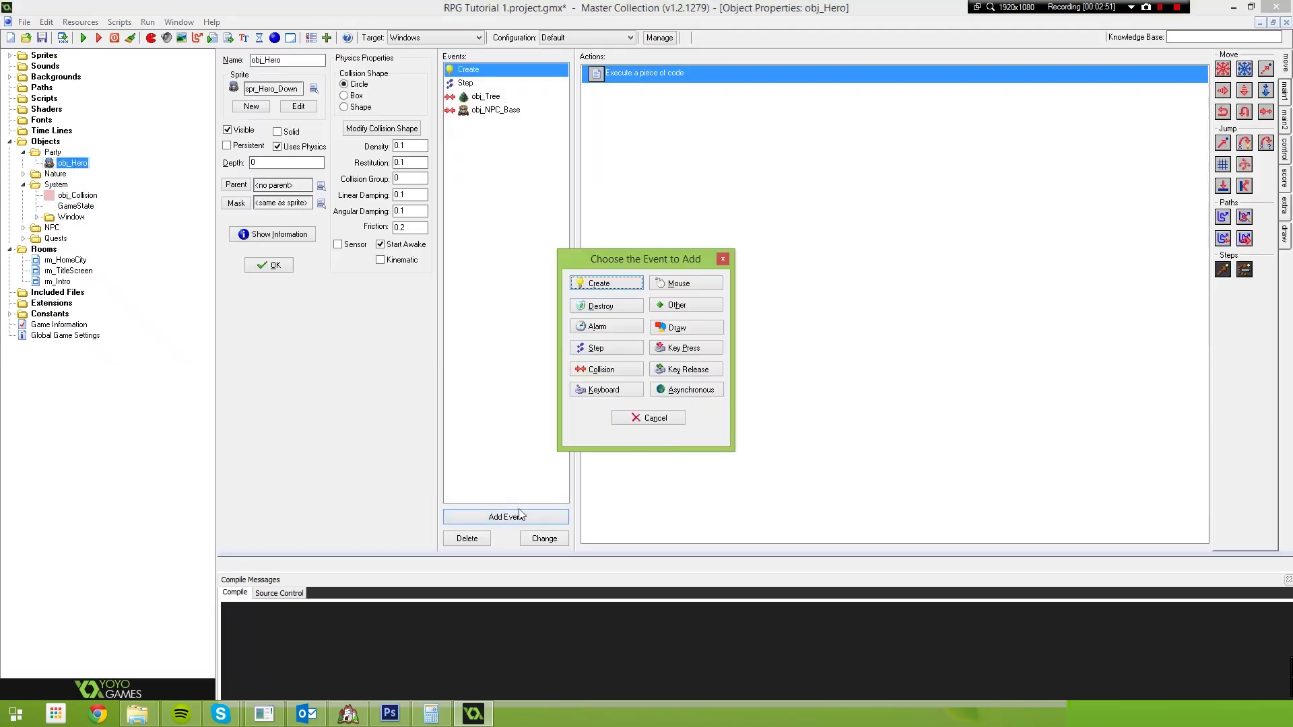
left_click(594, 372)
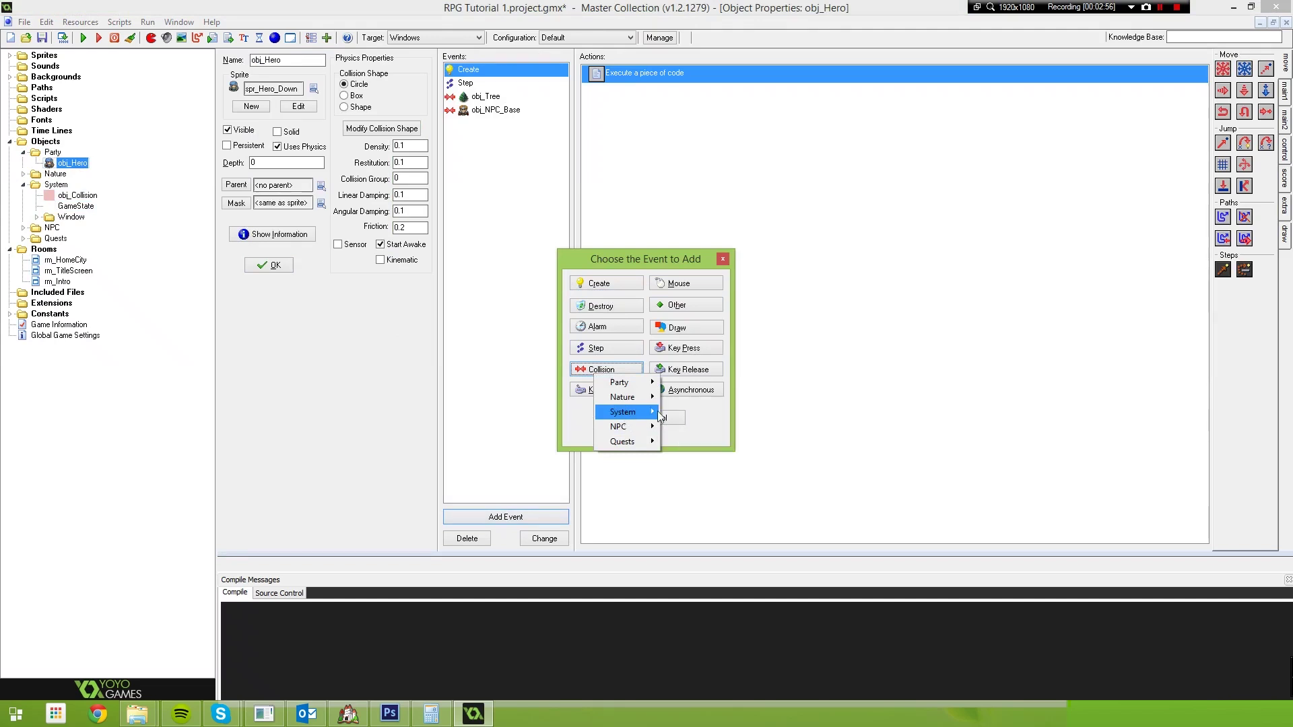
mouse_move(642, 419)
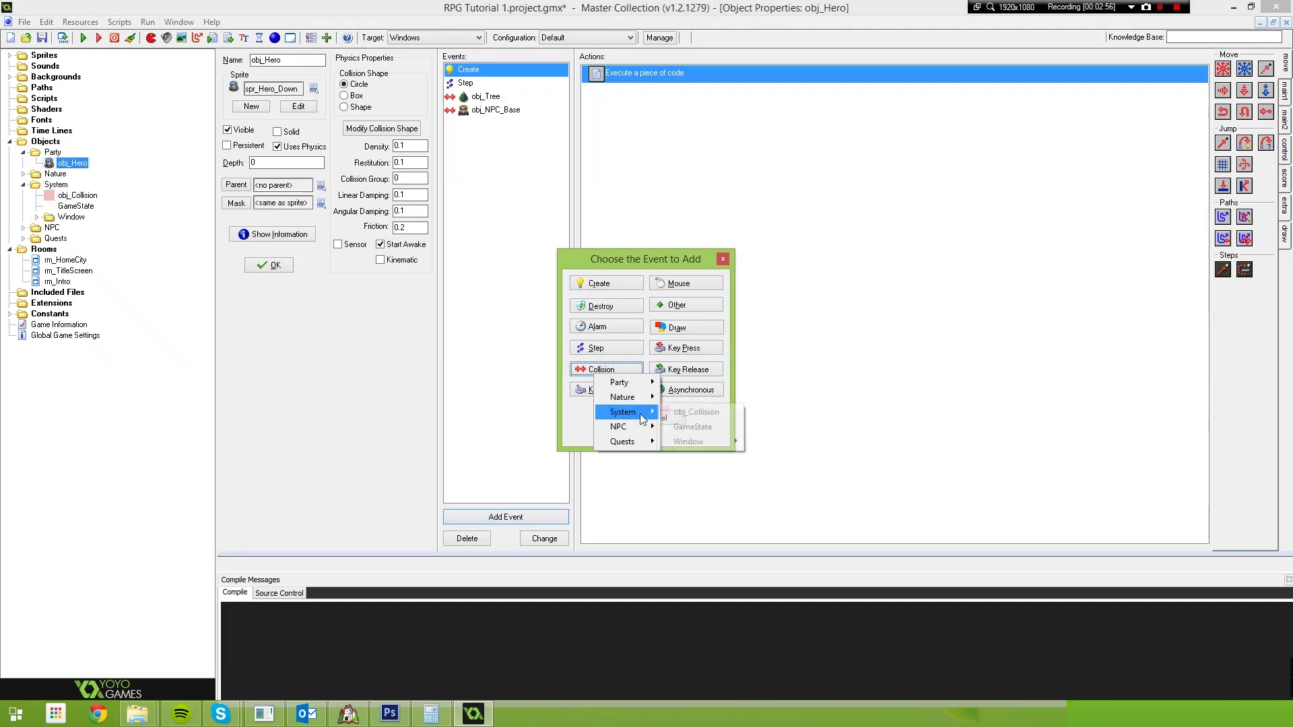
left_click(701, 413)
Step: Copy the Collide With code action from obj_Hero's obj_Tree collision event into its obj_Collision event and save the object
left_click(498, 96)
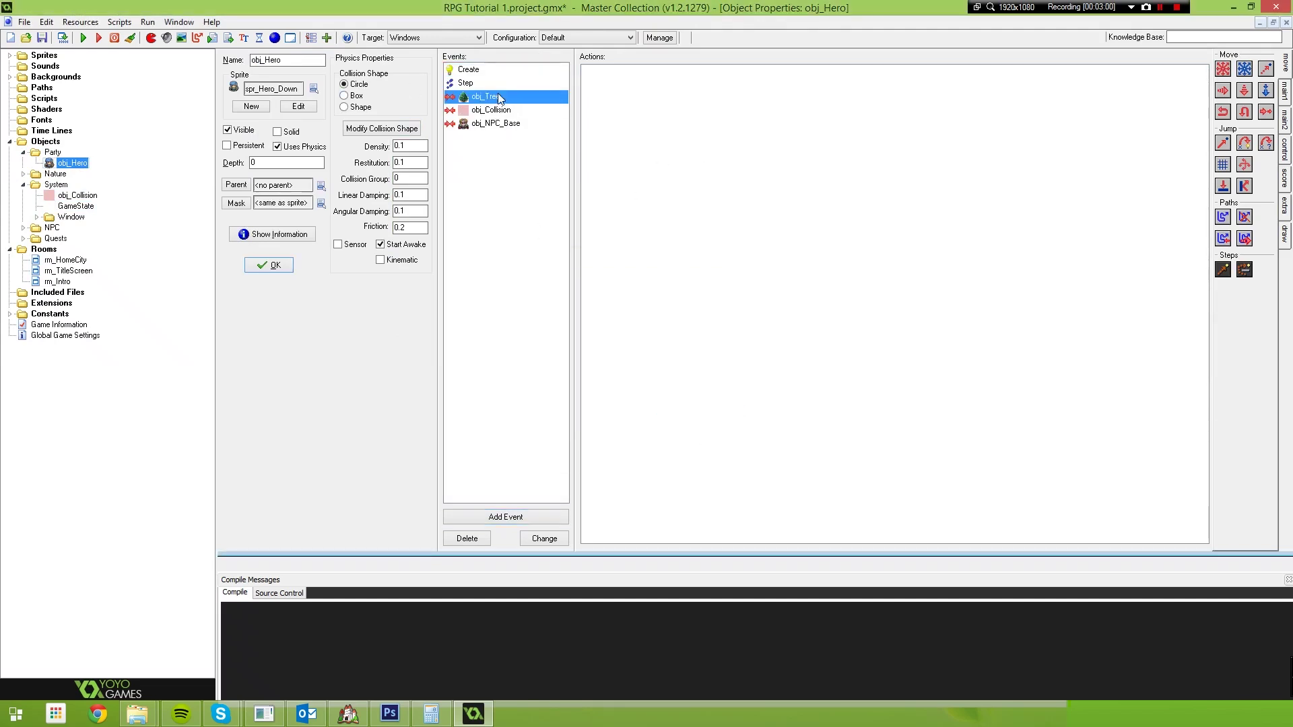
left_click(625, 75)
left_click(491, 110)
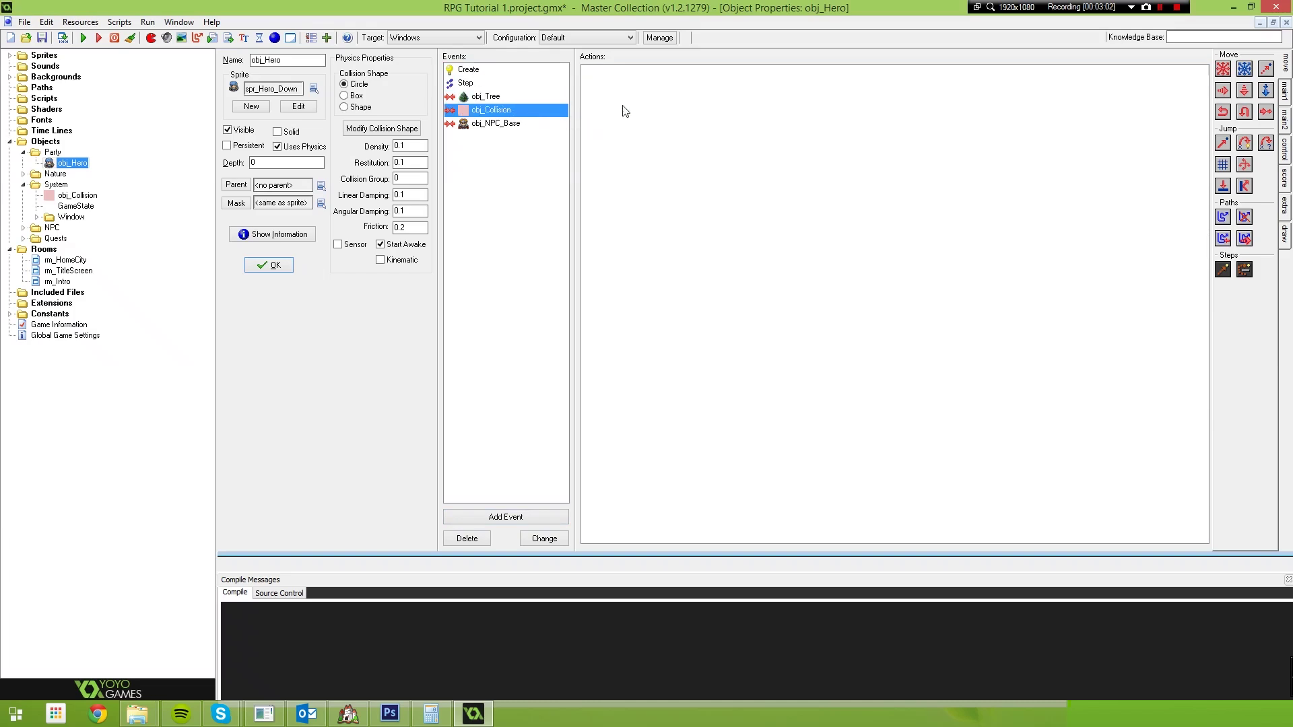
key("ctrl+v")
double_click(625, 74)
left_click_drag(491, 193, 404, 193)
left_click(850, 155)
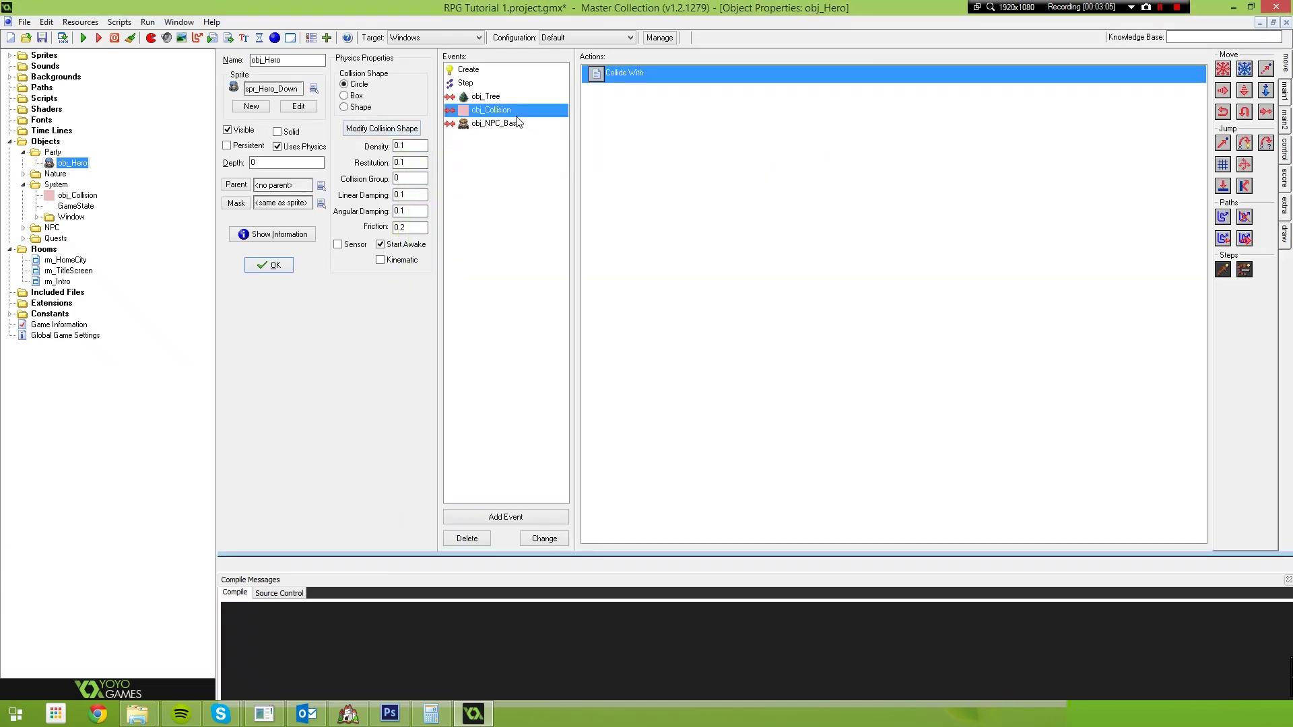
left_click(269, 264)
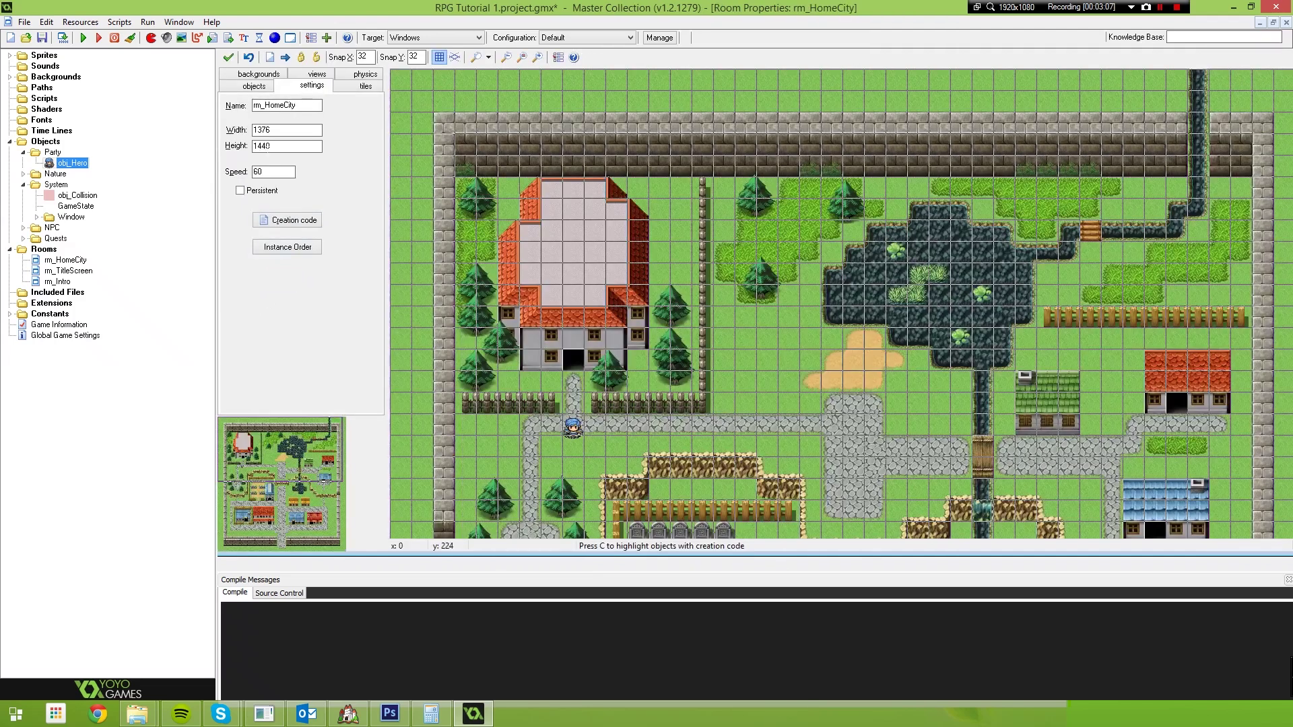
Step: Choose obj_Collision from the System group as the object to place in rm_HomeCity
left_click(65, 260)
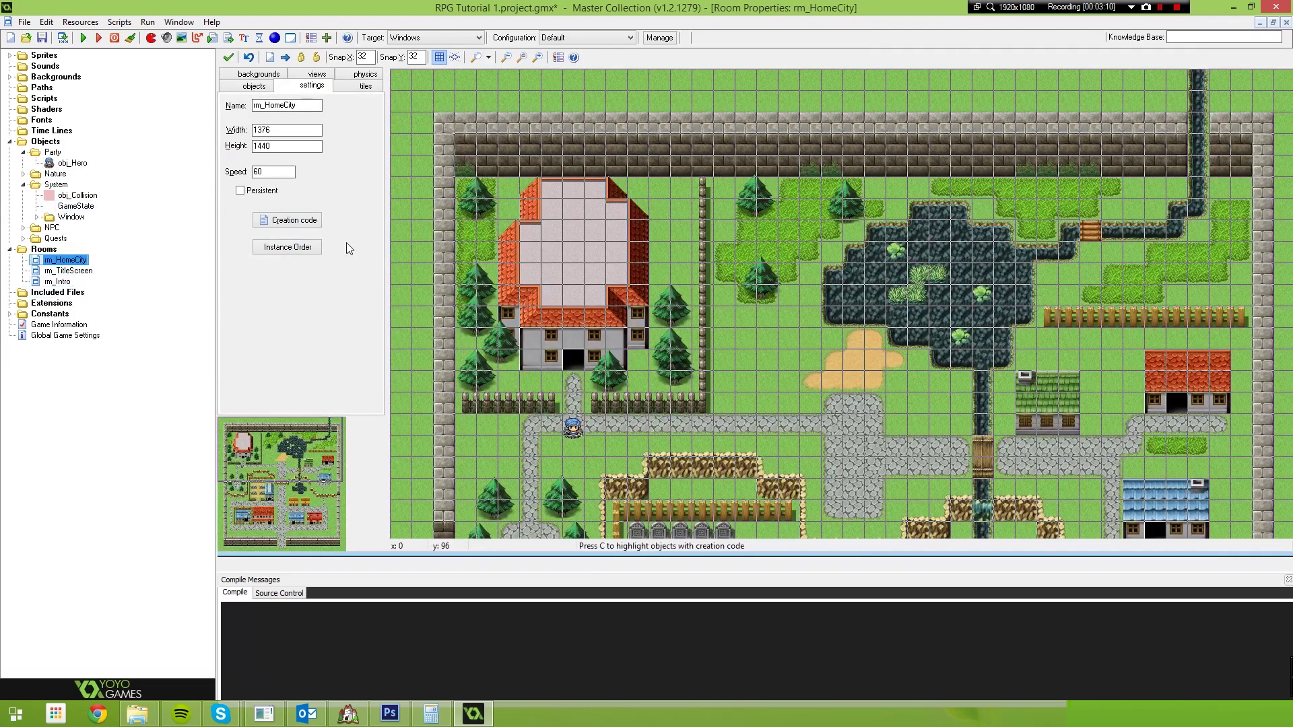
middle_click_drag(499, 306, 537, 294)
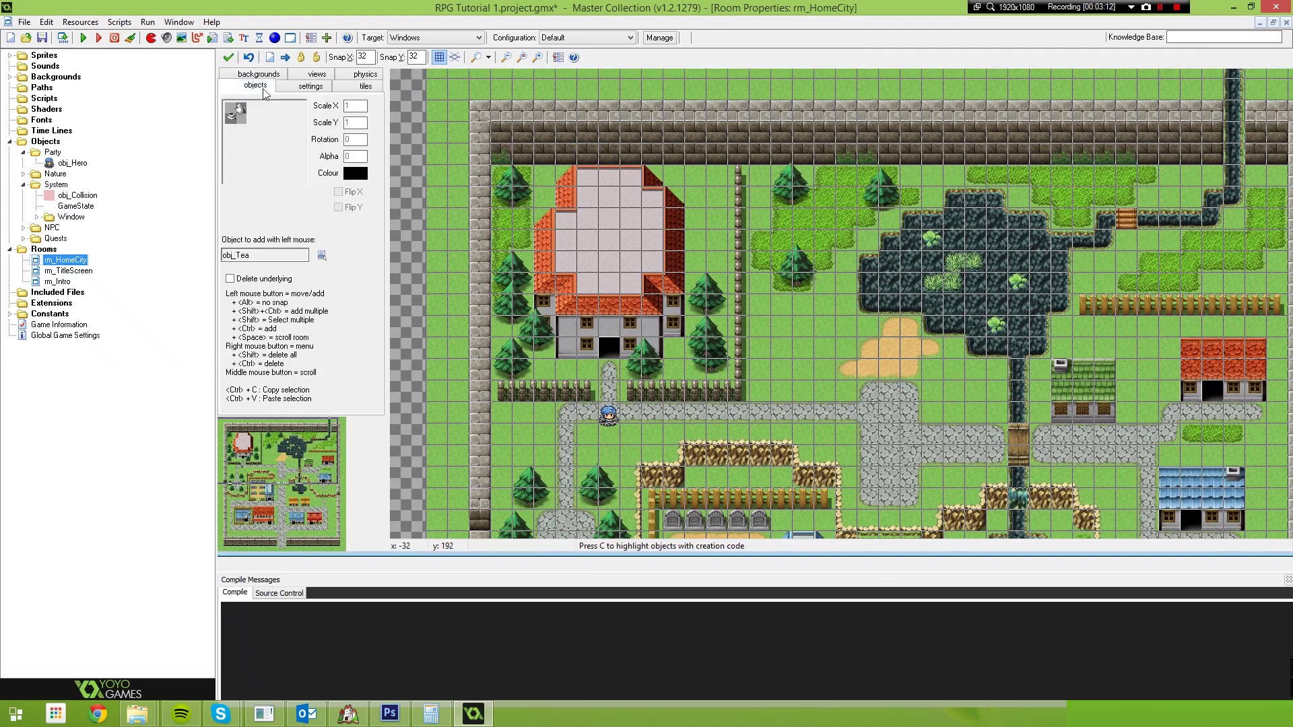
left_click(269, 85)
left_click(324, 258)
mouse_move(363, 298)
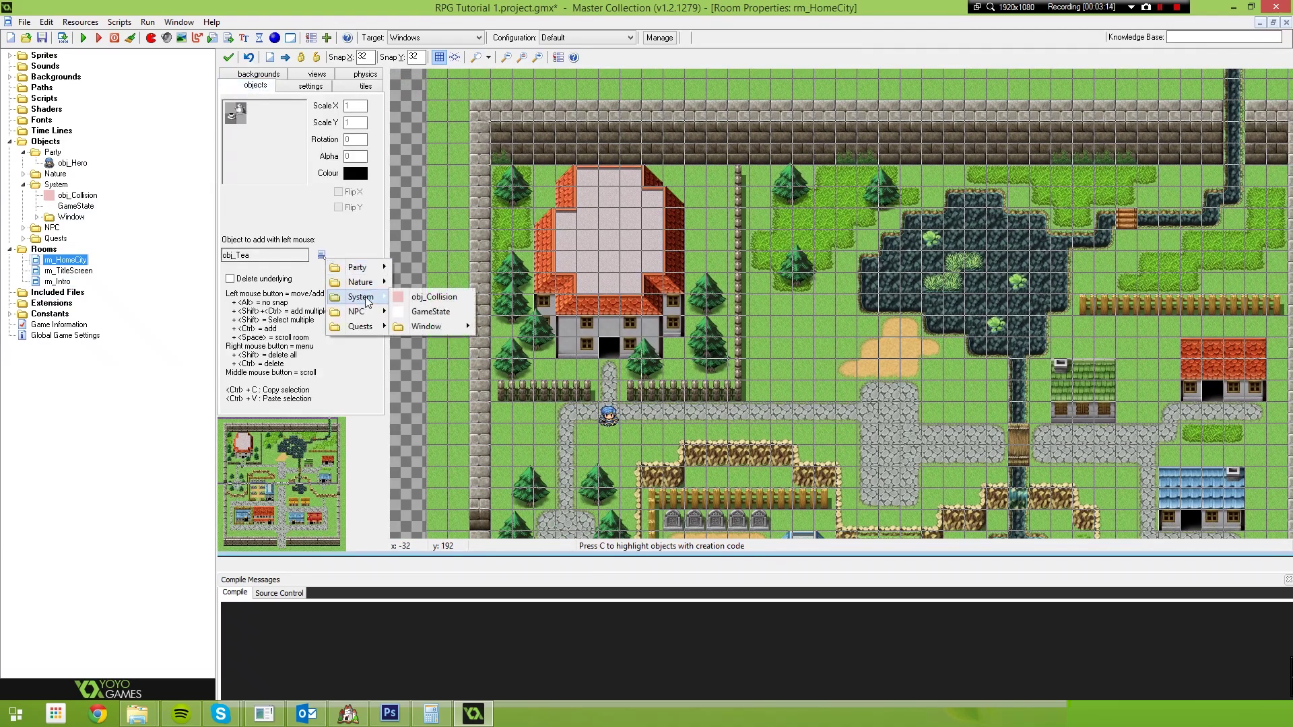
left_click(437, 298)
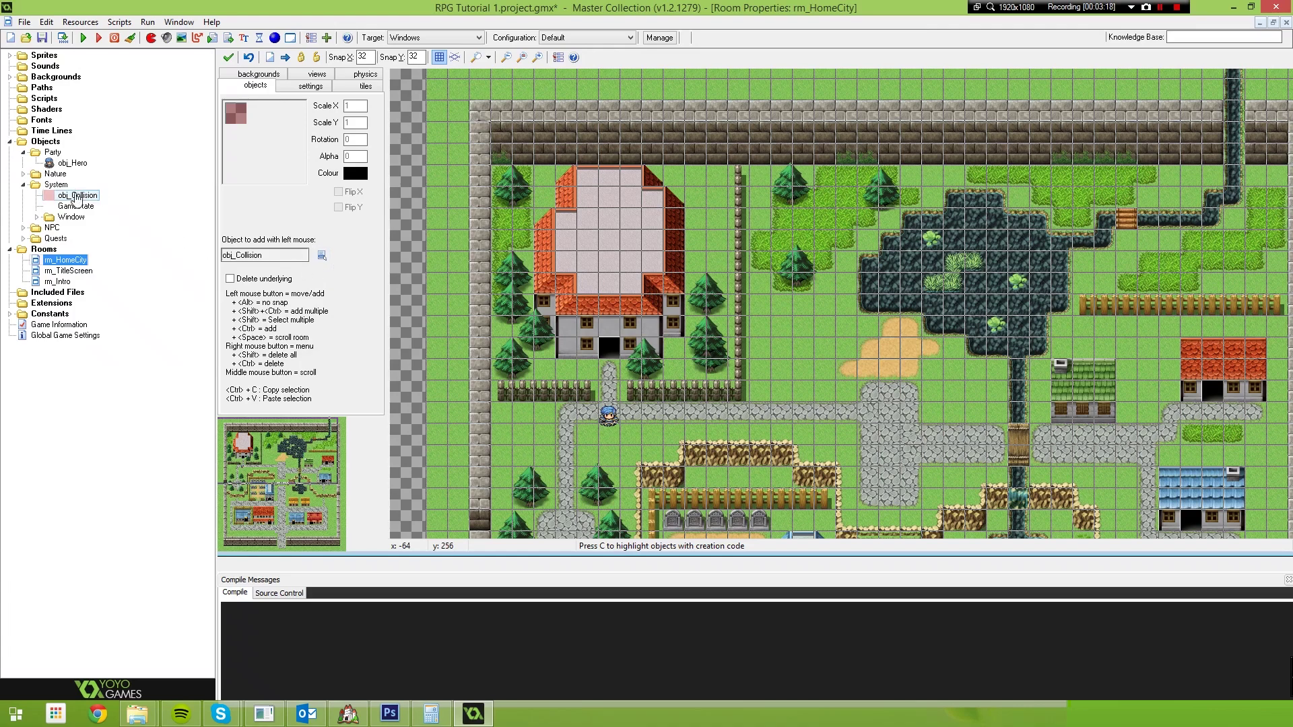
Step: Enable physics for obj_Collision and use a box as its collision shape
double_click(76, 197)
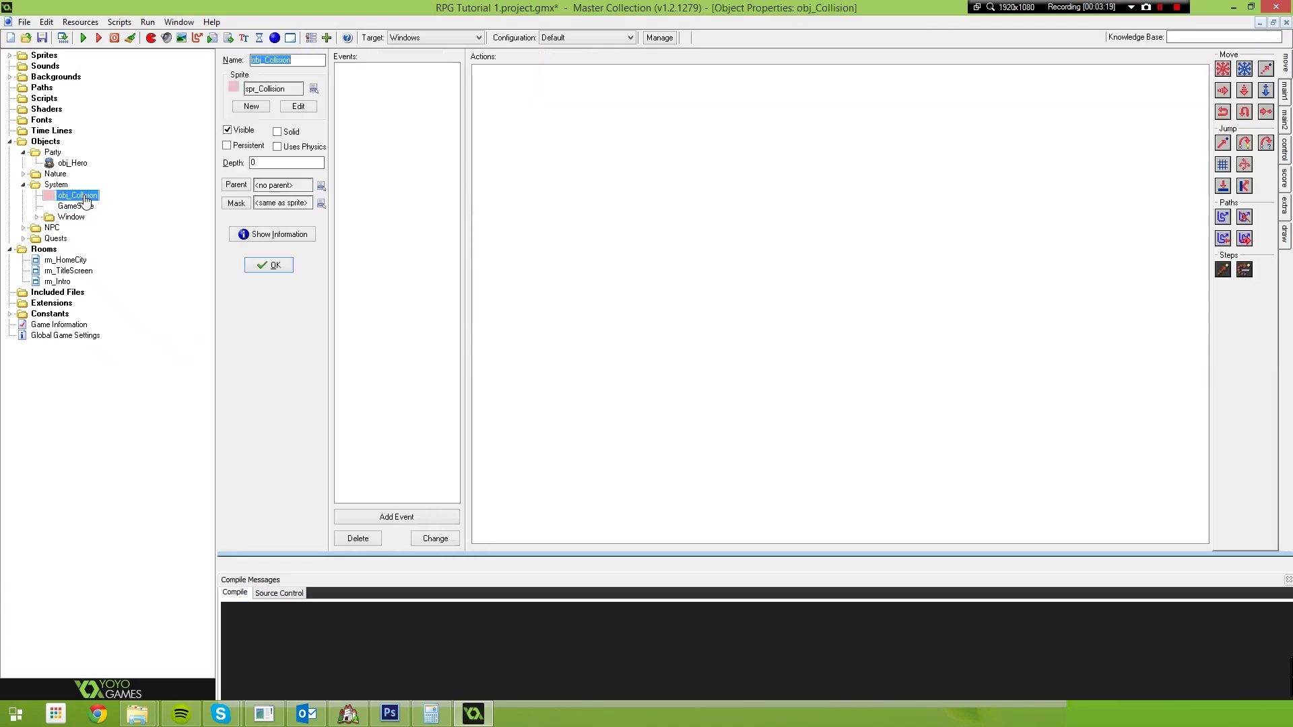
left_click(278, 146)
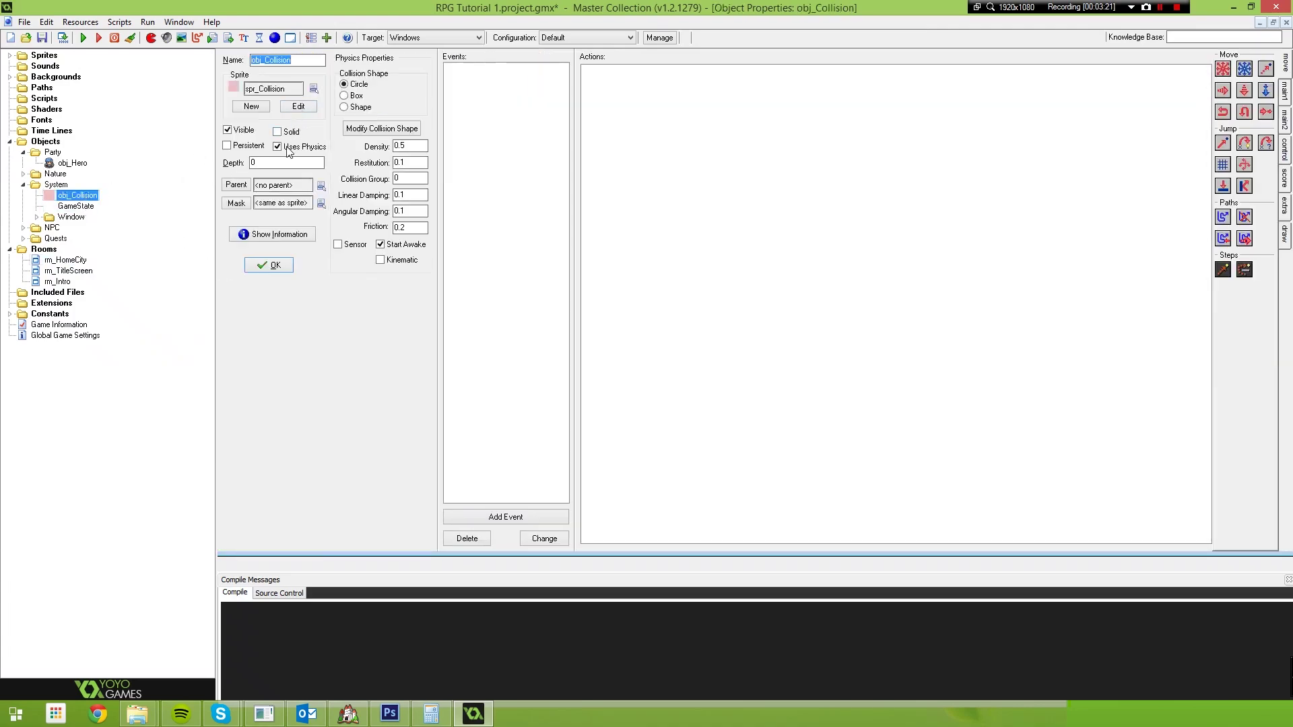
left_click(357, 97)
Step: Fit obj_Collision's physics box over its sprite from (0,0), set the density to 0.0 and save the object
left_click(367, 128)
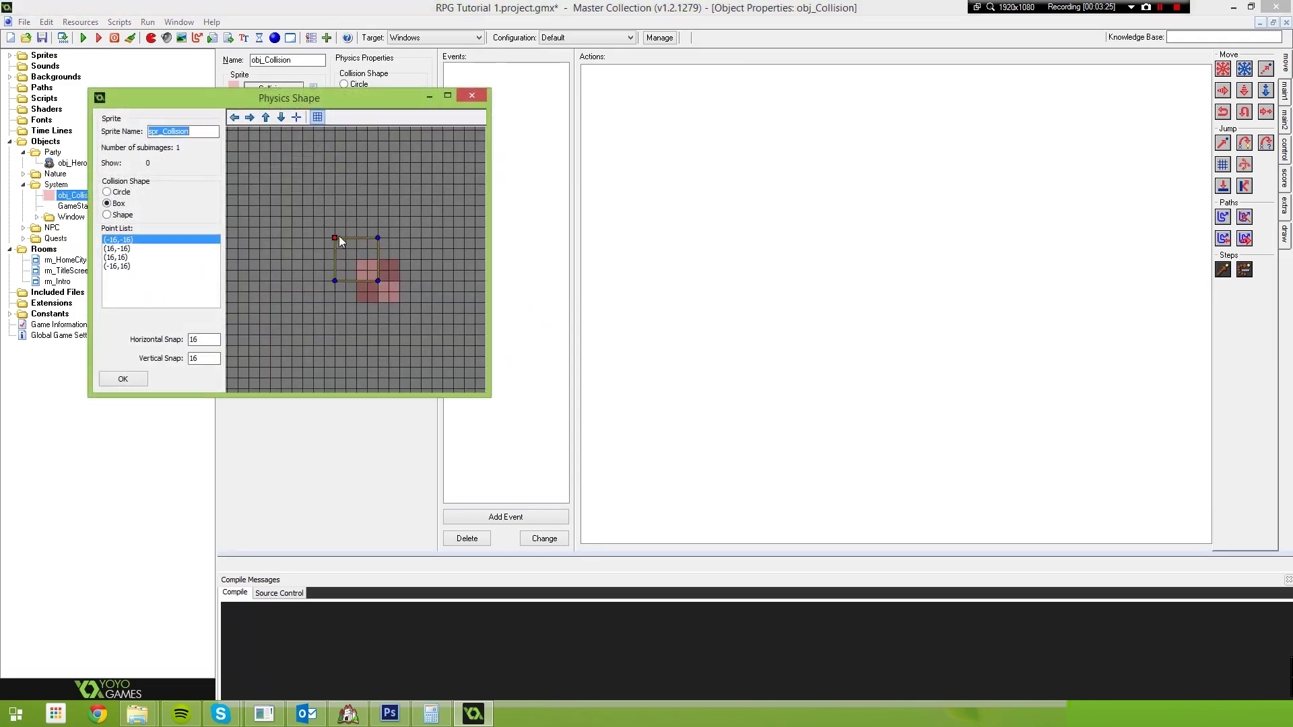
left_click_drag(335, 238, 389, 301)
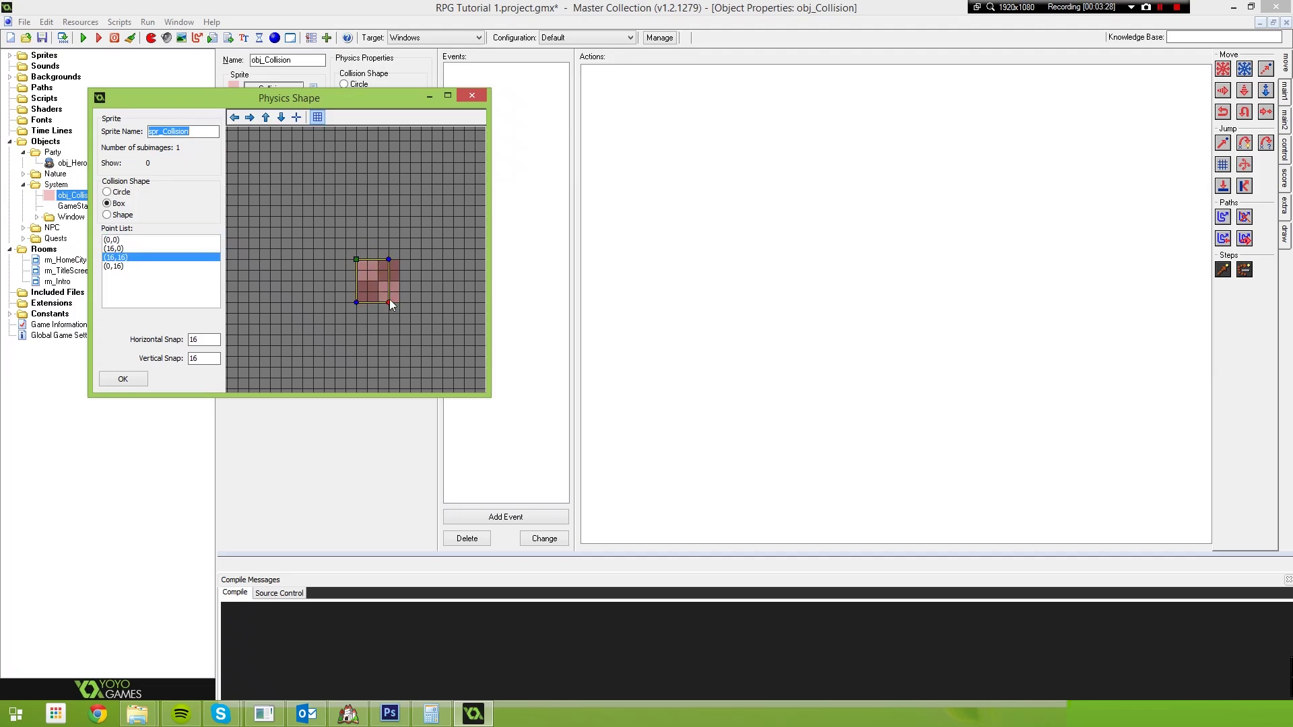
left_click(127, 377)
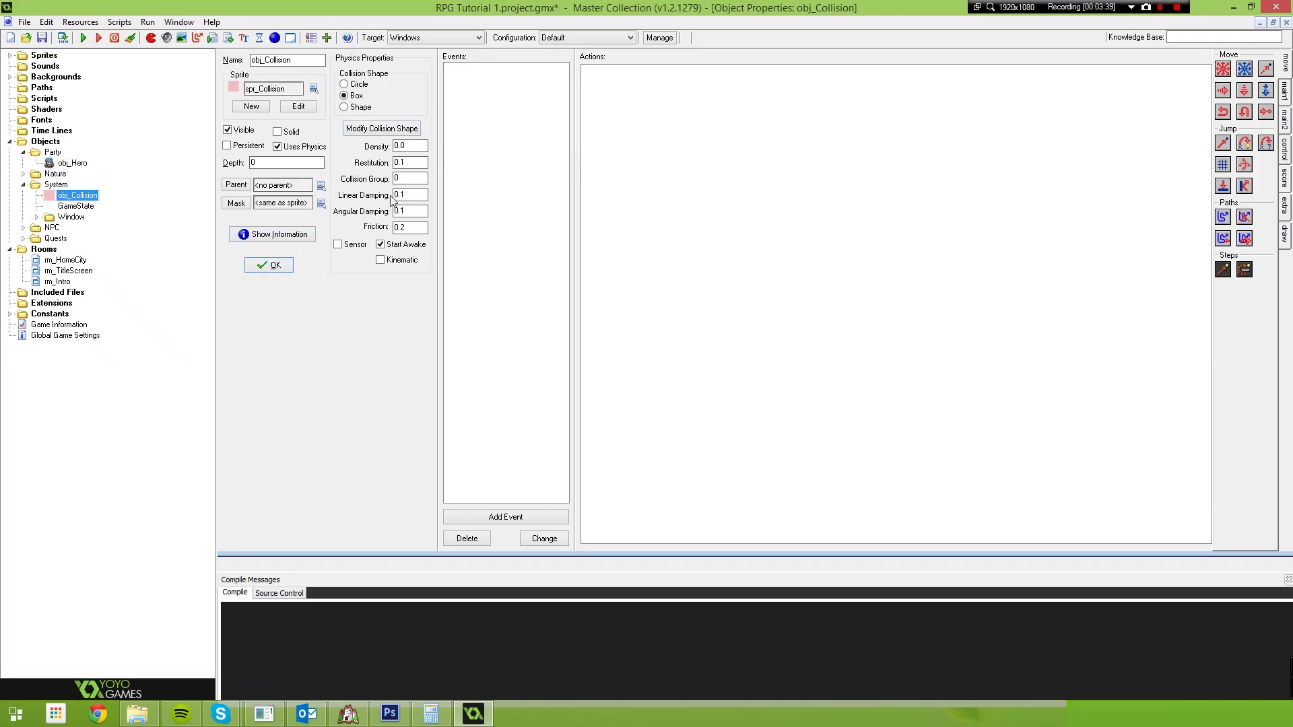
left_click(276, 268)
Step: Place an obj_Collision instance at the city wall's northwest corner and stretch it down the west wall to a vertical scale of about 41.3
left_click(479, 132)
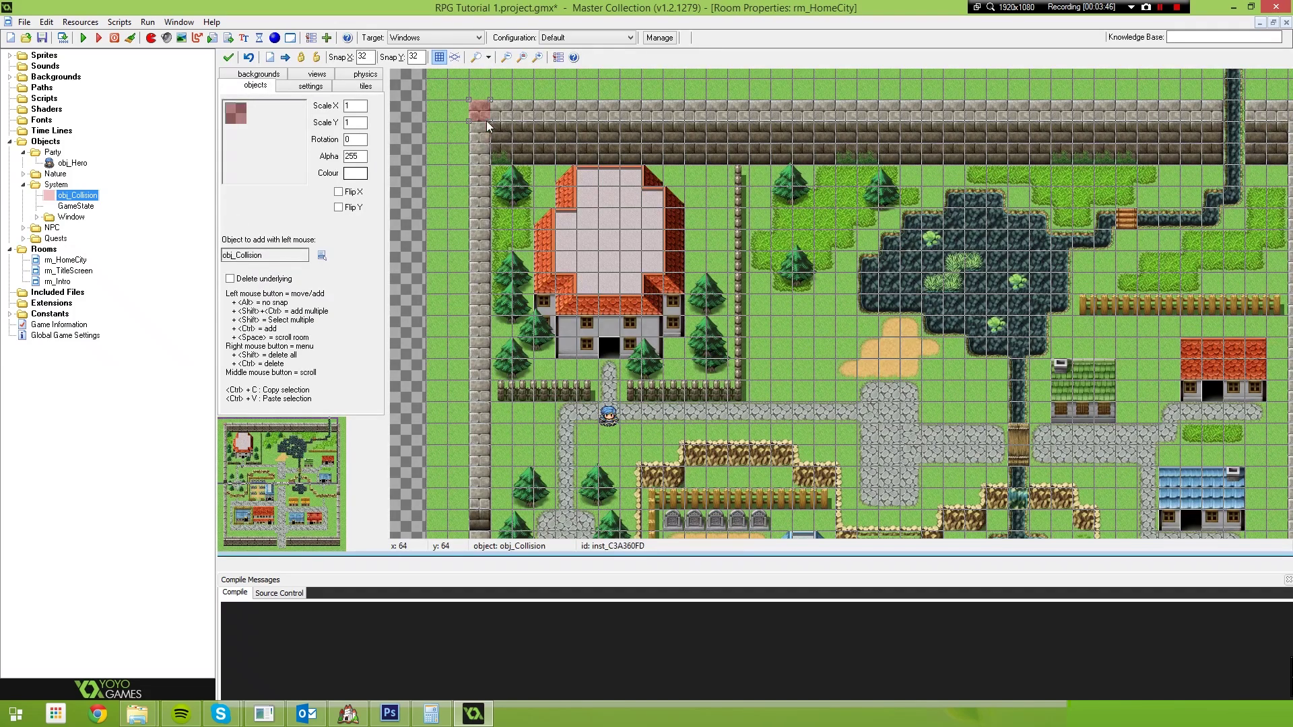
left_click_drag(483, 152, 495, 520)
scroll(555, 356, "down", 2)
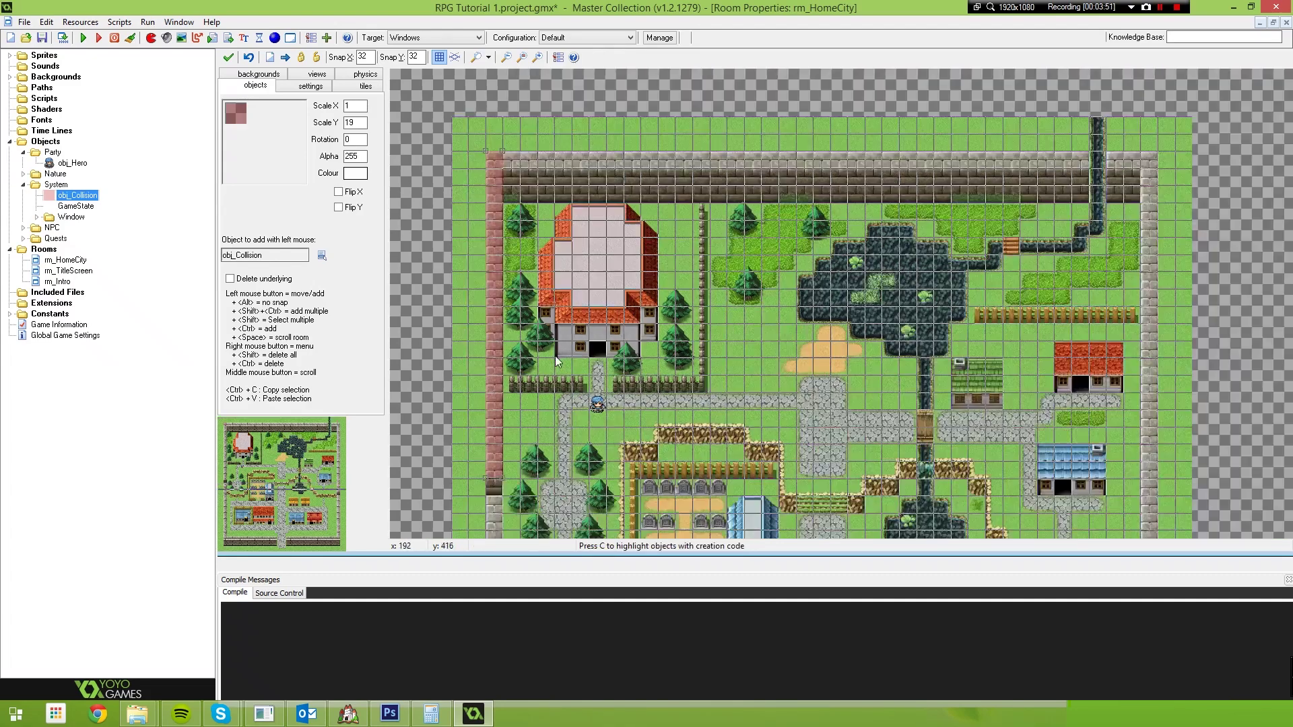
middle_click_drag(554, 352, 520, 171)
left_click_drag(510, 181, 511, 478)
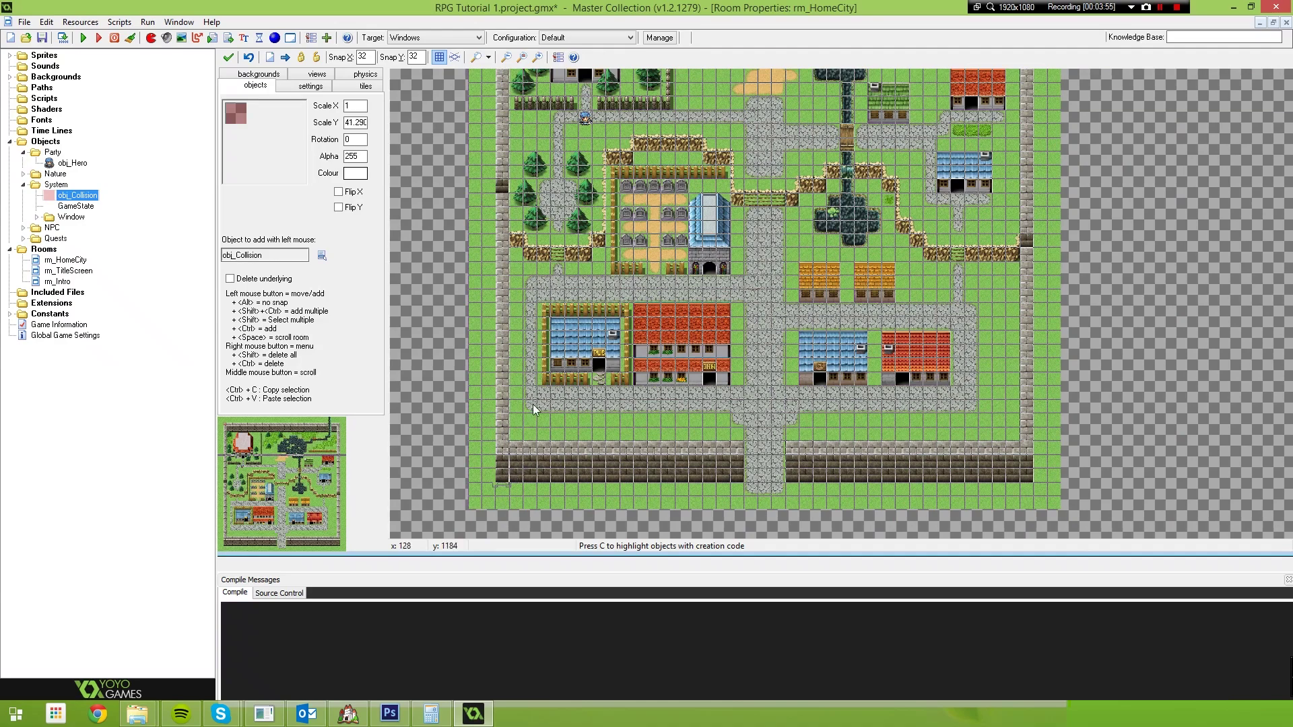
Step: Shorten the west wall's collision instance to end flush with the wall's southern edge, with a vertical scale of 41
scroll(535, 389, "up", 4)
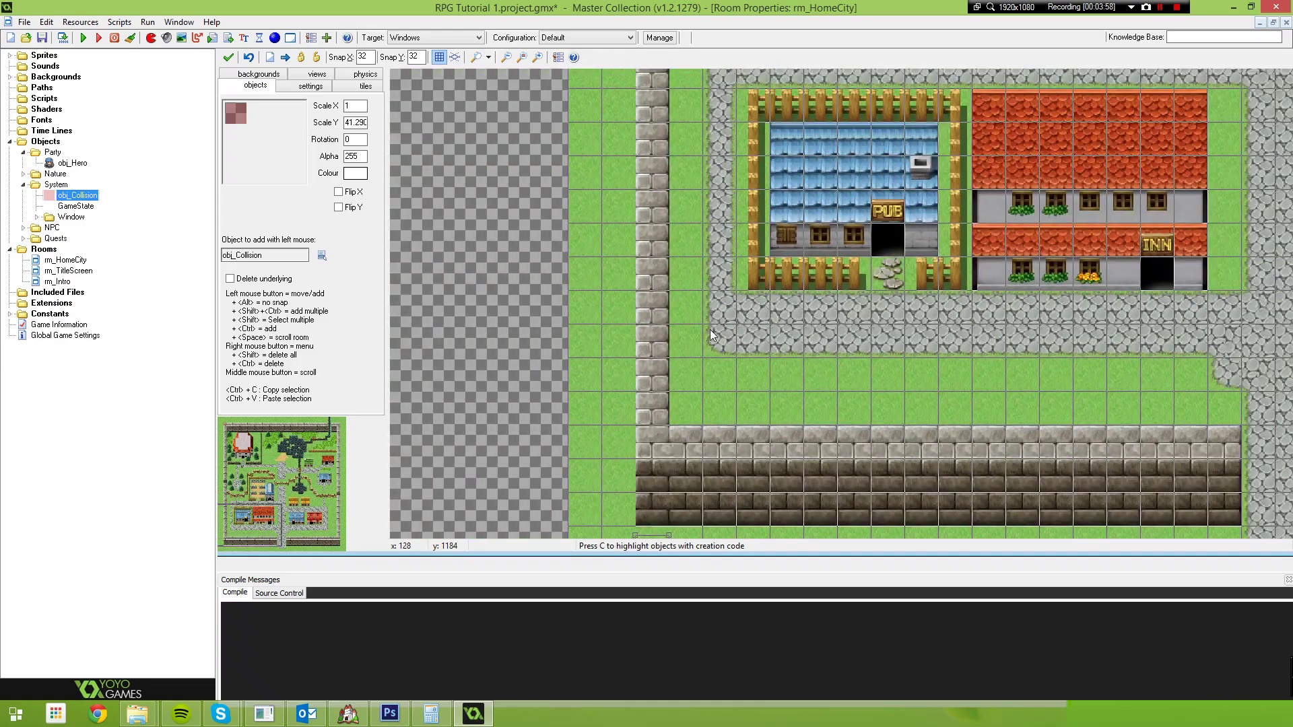
scroll(713, 269, "down", 3)
scroll(714, 202, "down", 1, "ctrl")
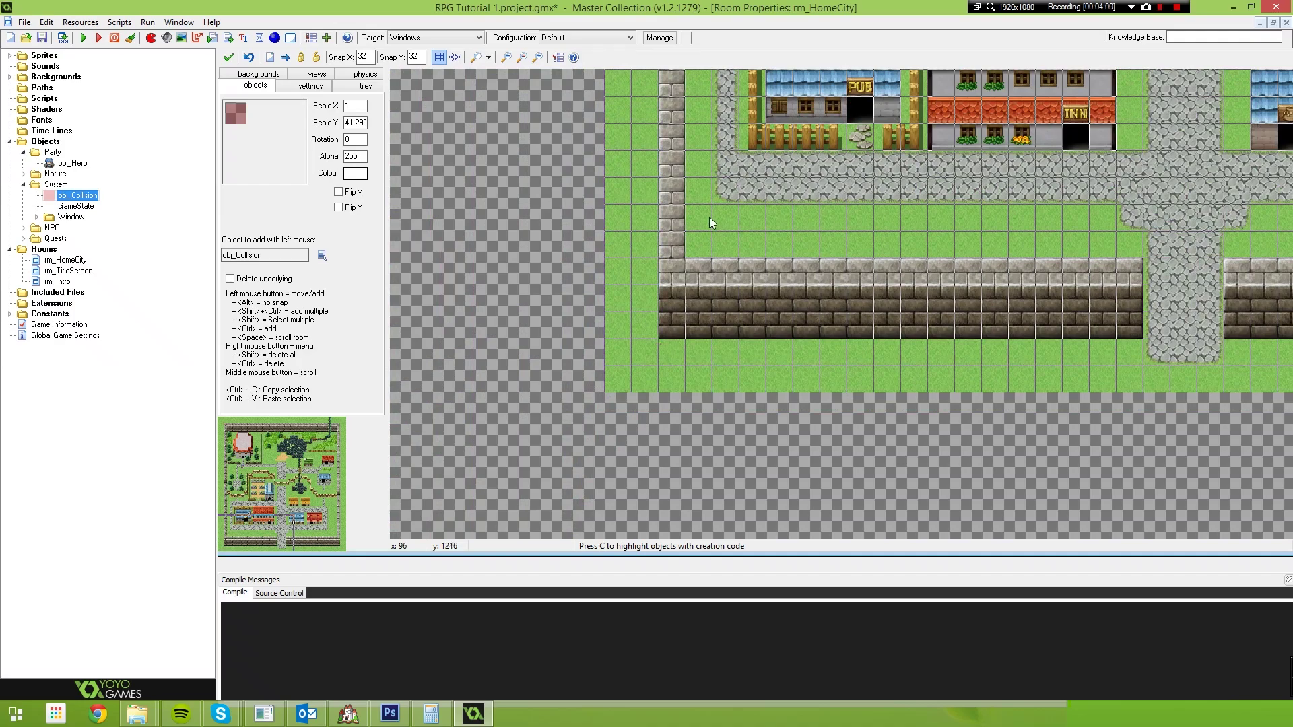
scroll(700, 270, "up", 2)
scroll(685, 328, "up", 1)
scroll(687, 296, "down", 2, "ctrl")
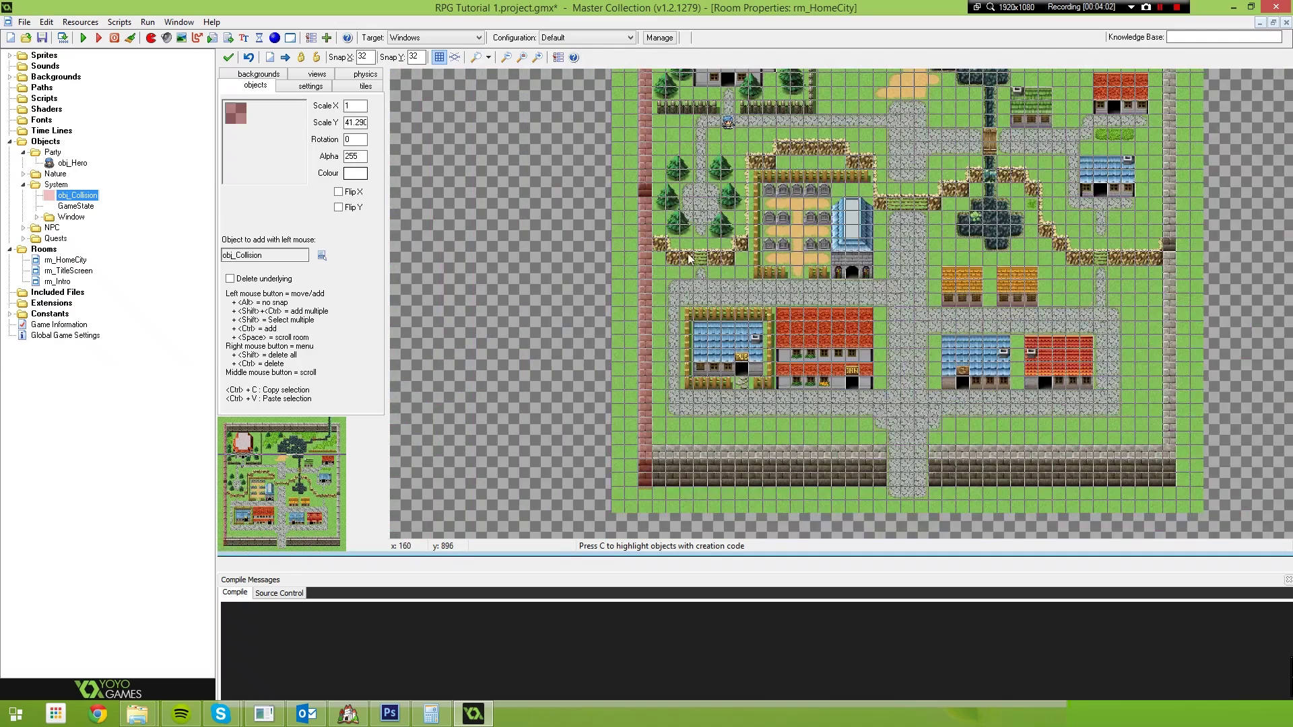
mouse_move(693, 202)
middle_mouse_down()
mouse_move(681, 337)
mouse_move(703, 178)
middle_mouse_up()
scroll(690, 395, "up", 3)
middle_click_drag(701, 422, 752, 278)
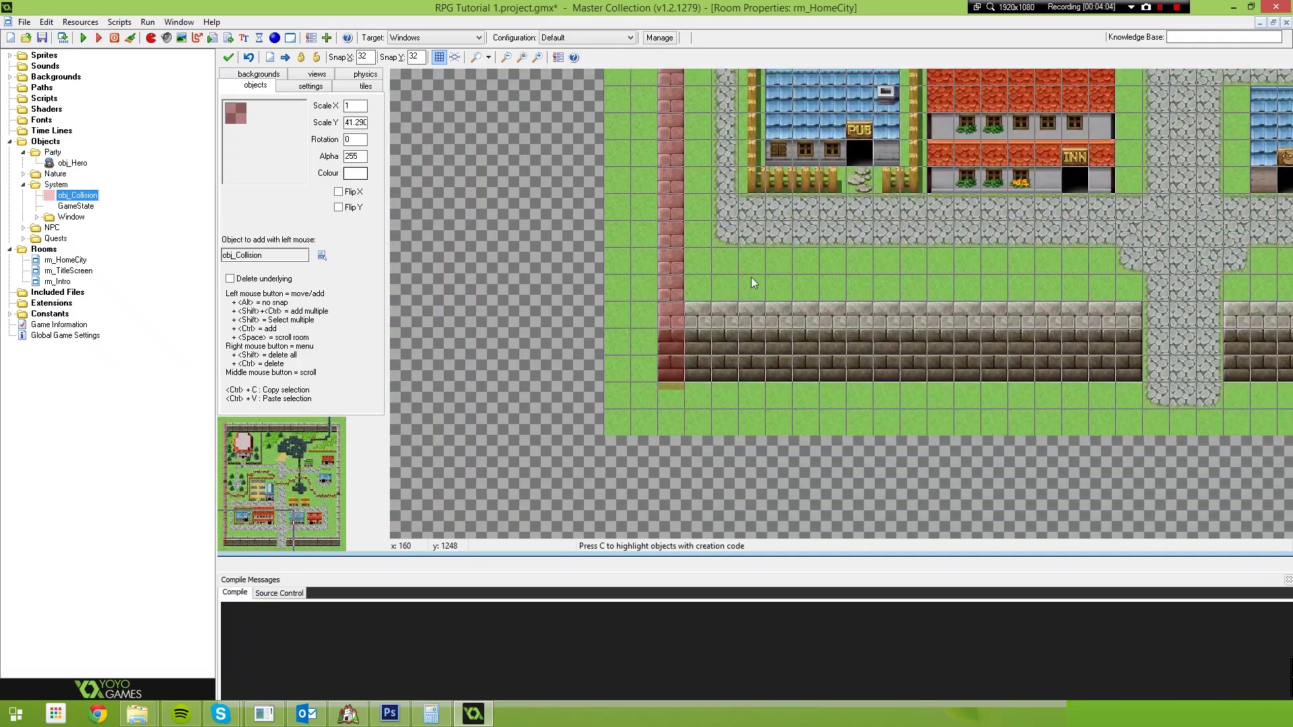
scroll(753, 282, "up", 2, "ctrl")
left_click(644, 371)
right_click(657, 383)
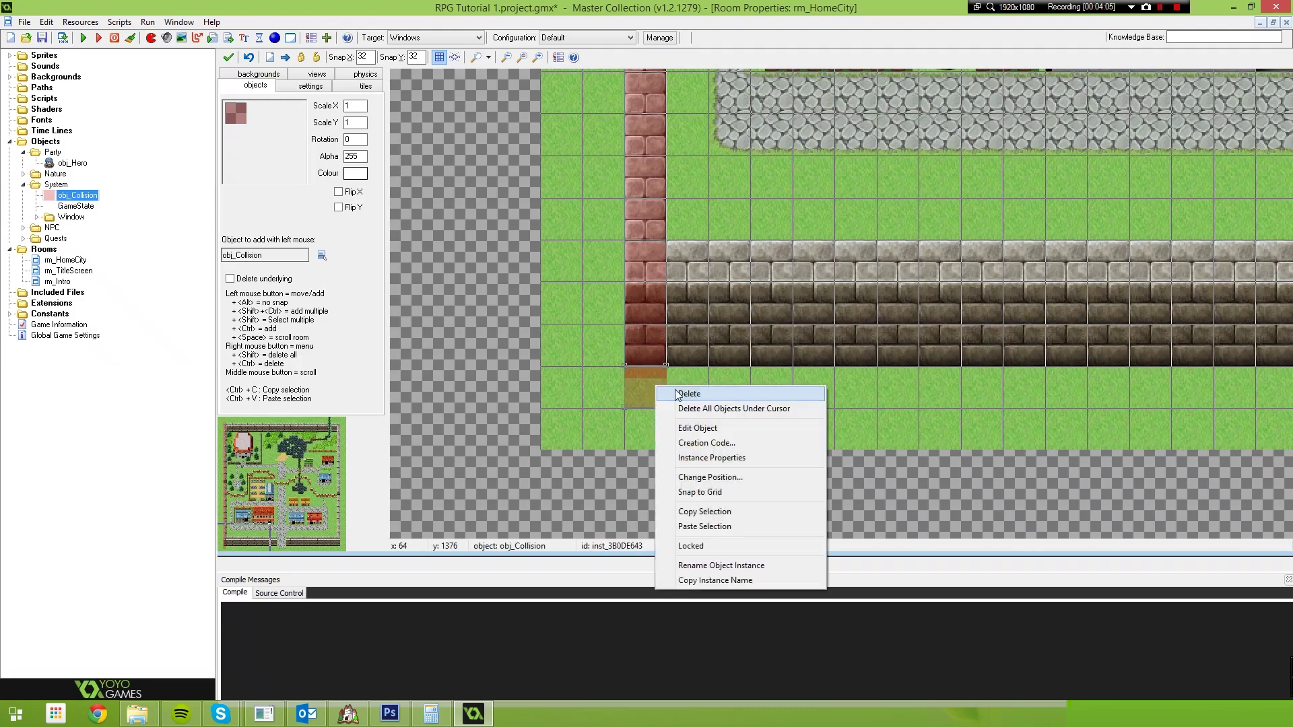
left_click(675, 393)
left_click(652, 333)
left_click_drag(666, 364, 665, 370)
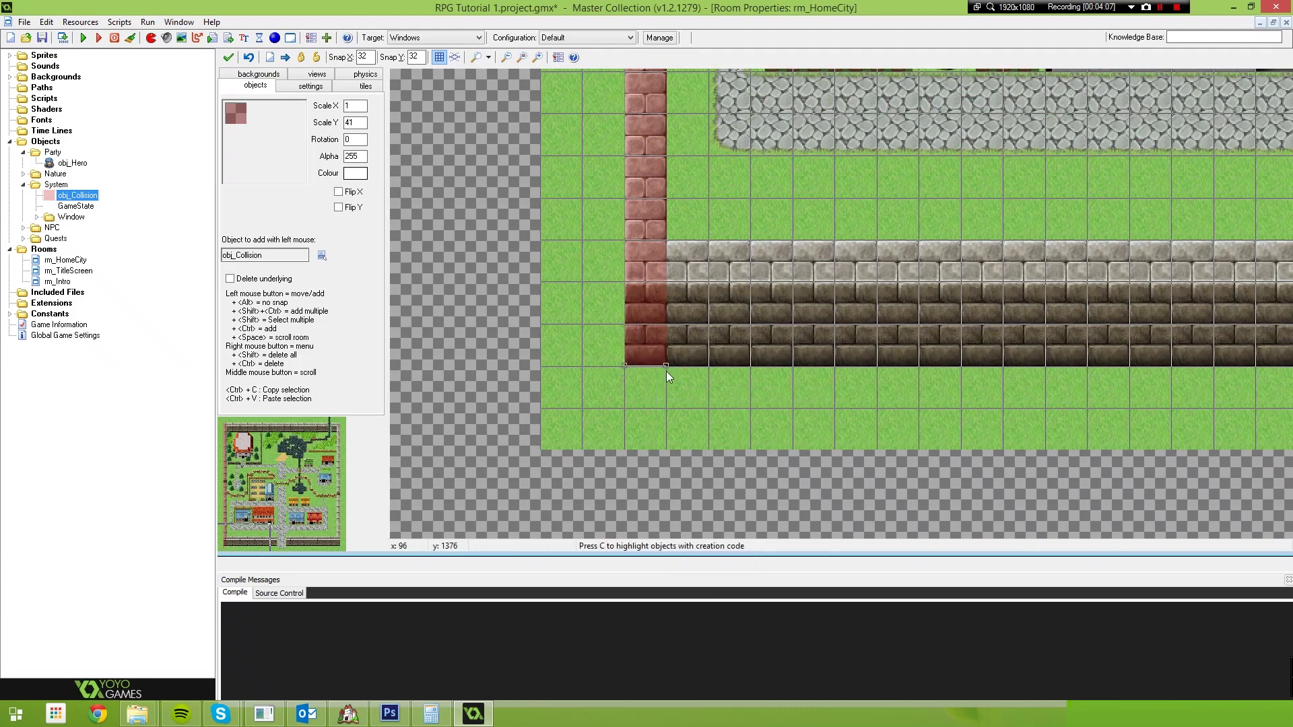
Step: Place an obj_Collision instance on the south wall west of the gate path and stretch it over that section at scale 17 by 3
middle_click_drag(736, 239, 711, 280)
left_click(663, 300)
middle_click_drag(906, 324, 761, 249)
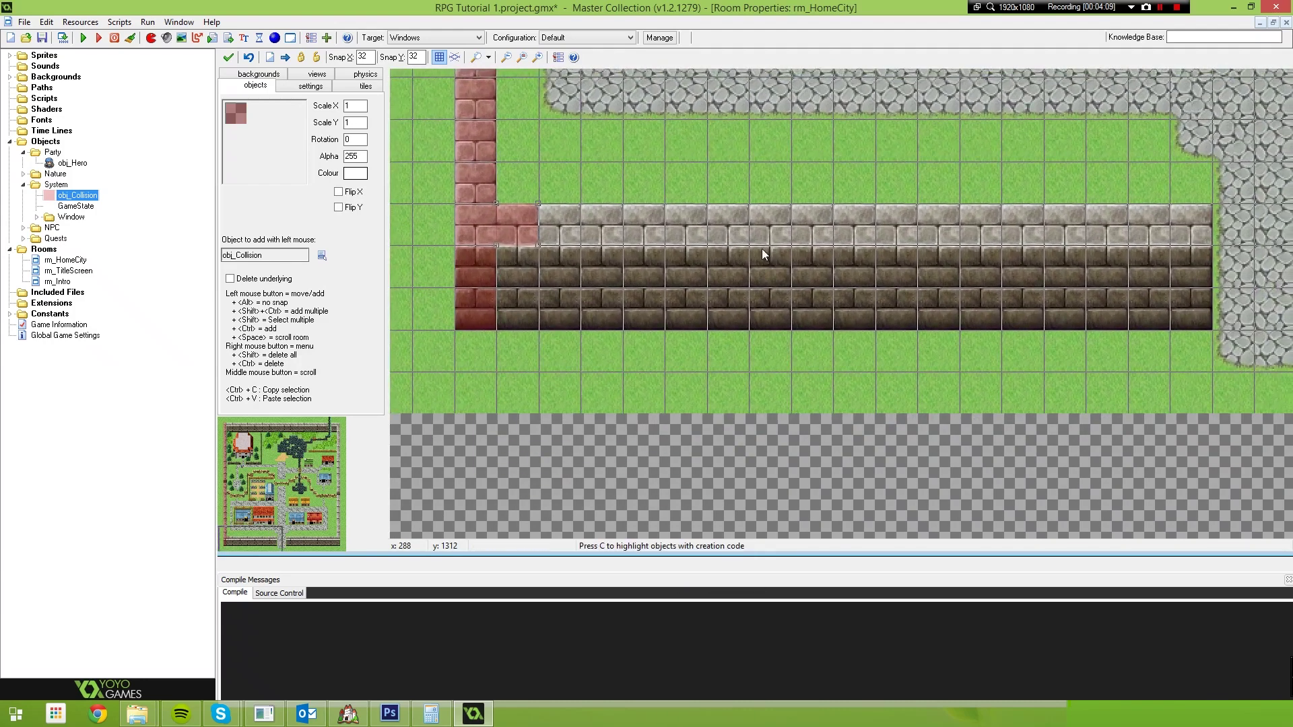
scroll(762, 249, "down", 1, "ctrl")
left_click_drag(583, 242, 1122, 317)
Step: Place an obj_Collision instance on the south wall east of the gate path and stretch it across to the east wall
scroll(996, 286, "right", 1)
middle_click_drag(997, 285, 970, 215)
left_click(862, 210)
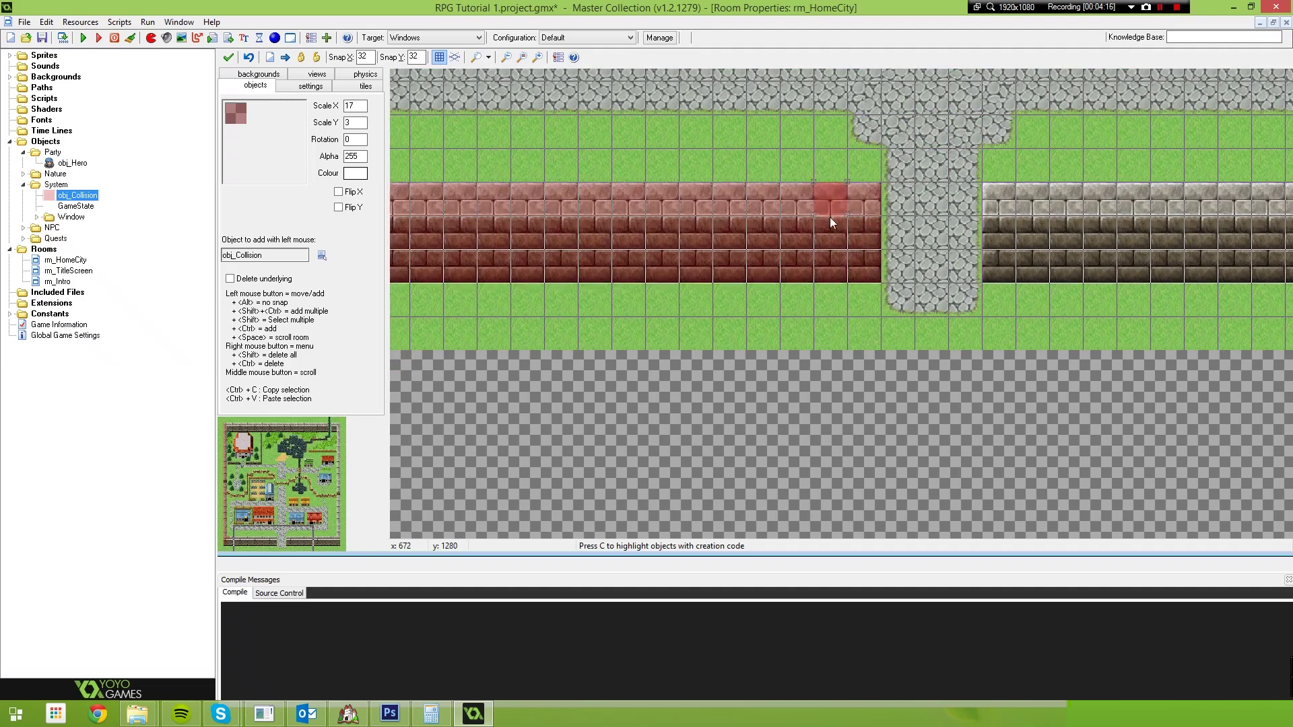
middle_click_drag(1080, 249, 612, 234)
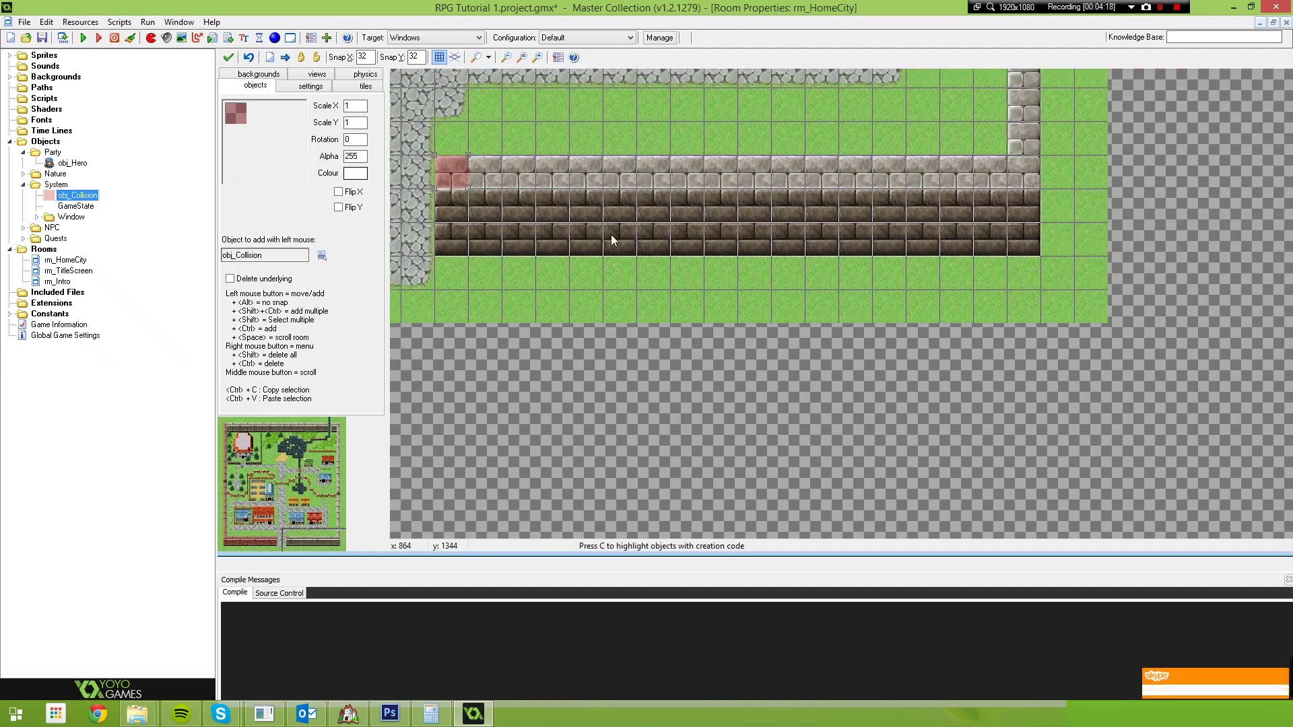
left_click_drag(519, 197, 1059, 273)
left_click(1081, 257)
left_click_drag(1090, 233, 1121, 248)
right_click(1079, 249)
left_click(1095, 257)
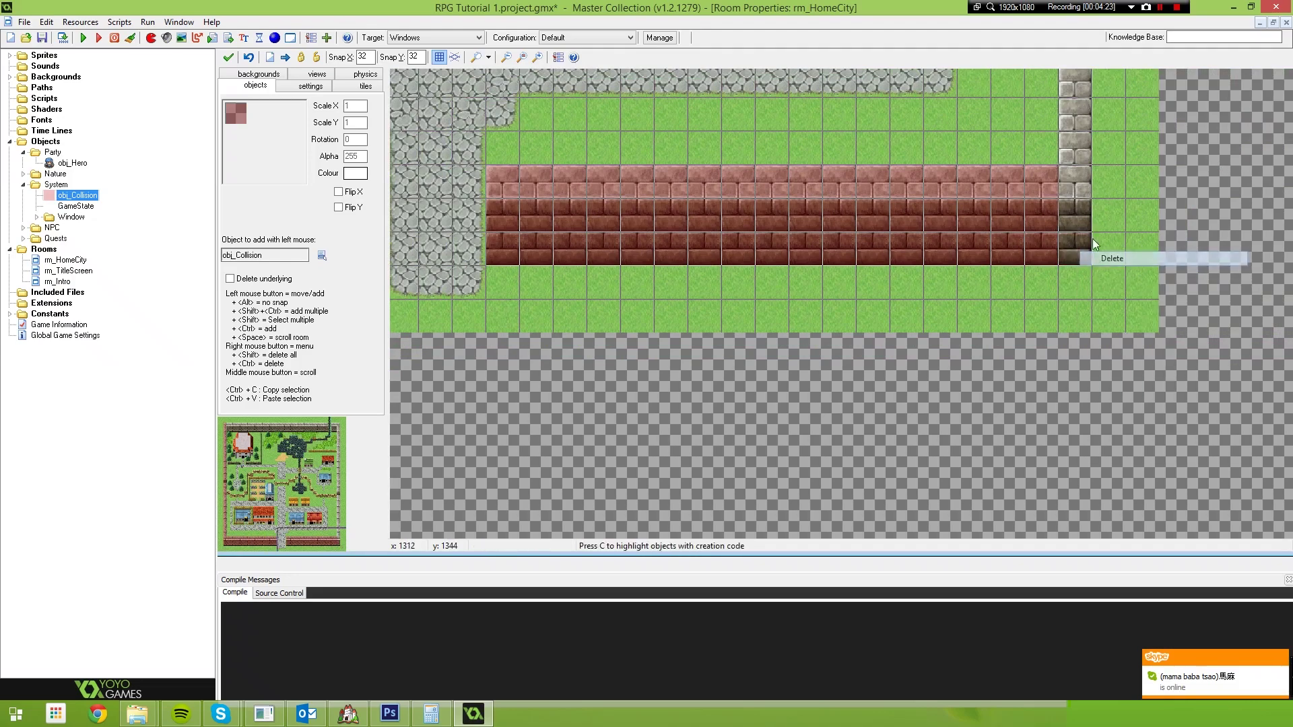
Step: Place an obj_Collision instance at the city wall's northeast corner and stretch it down the whole east wall at scale 1 by 41
scroll(1094, 202, "down", 4)
middle_click_drag(1085, 152, 1016, 374)
middle_click_drag(1047, 72, 975, 282)
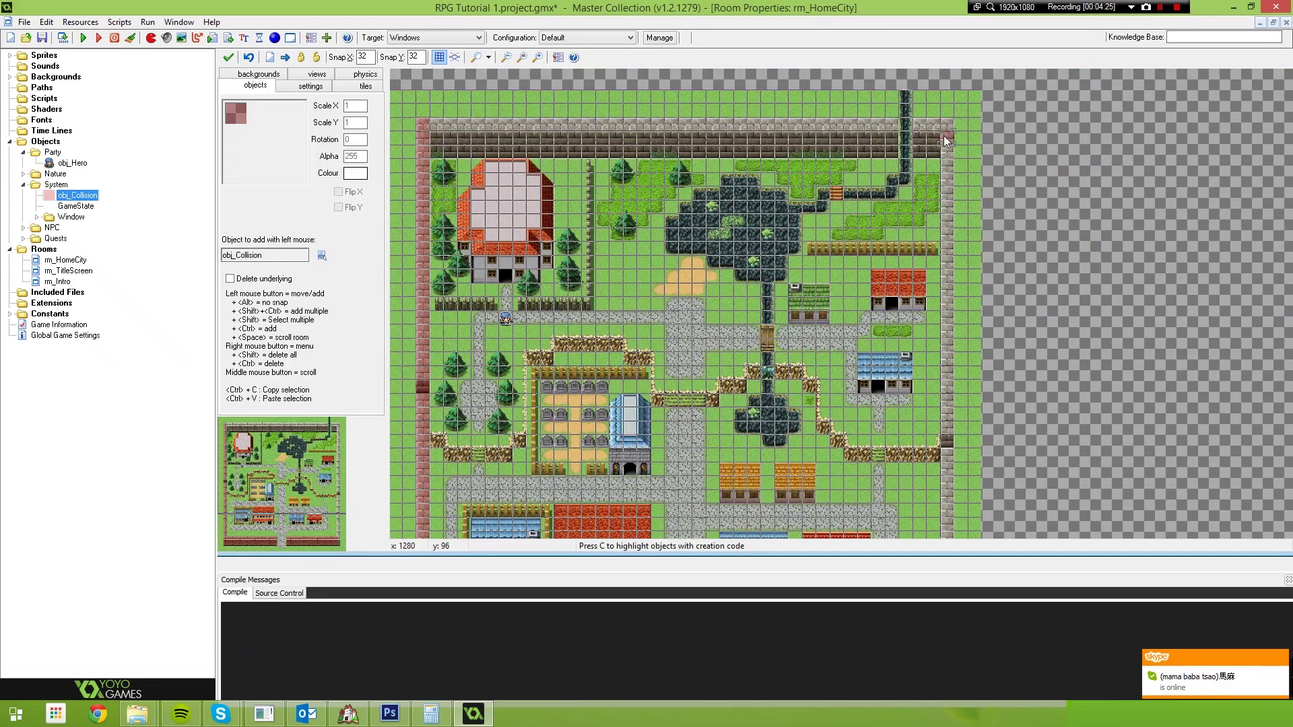
left_click_drag(953, 130, 959, 479)
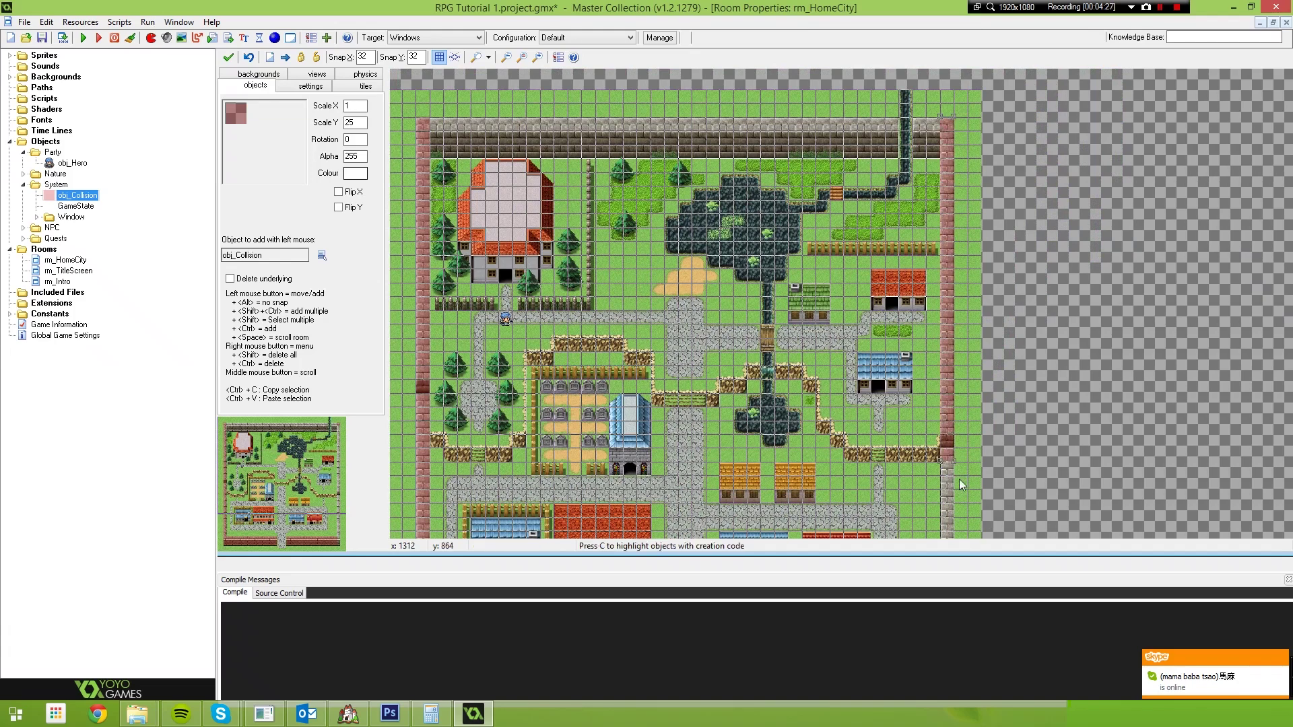
middle_click_drag(974, 501, 970, 252)
left_click_drag(956, 224, 948, 441)
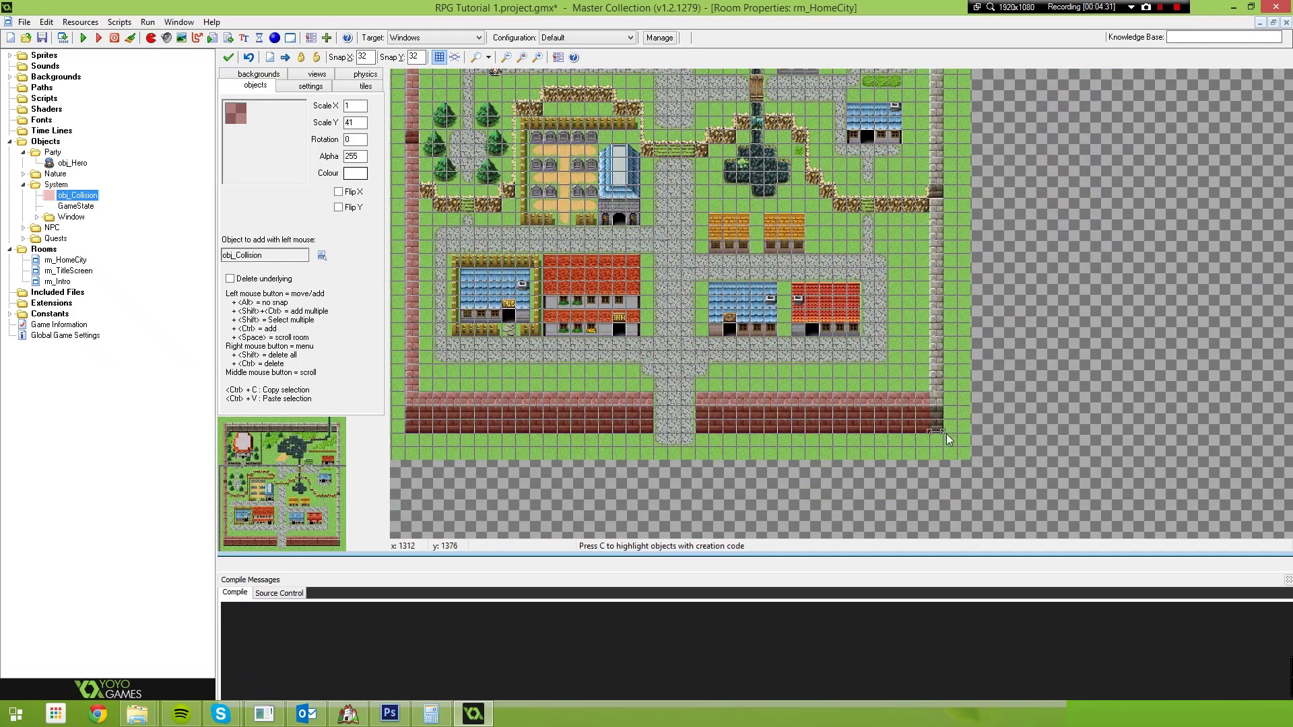
left_click(965, 364)
right_click(967, 357)
left_click(981, 366)
Step: Place an obj_Collision instance on the north wall beside the west wall and stretch it across to the east wall at scale 37 by 3
scroll(961, 336, "up", 4)
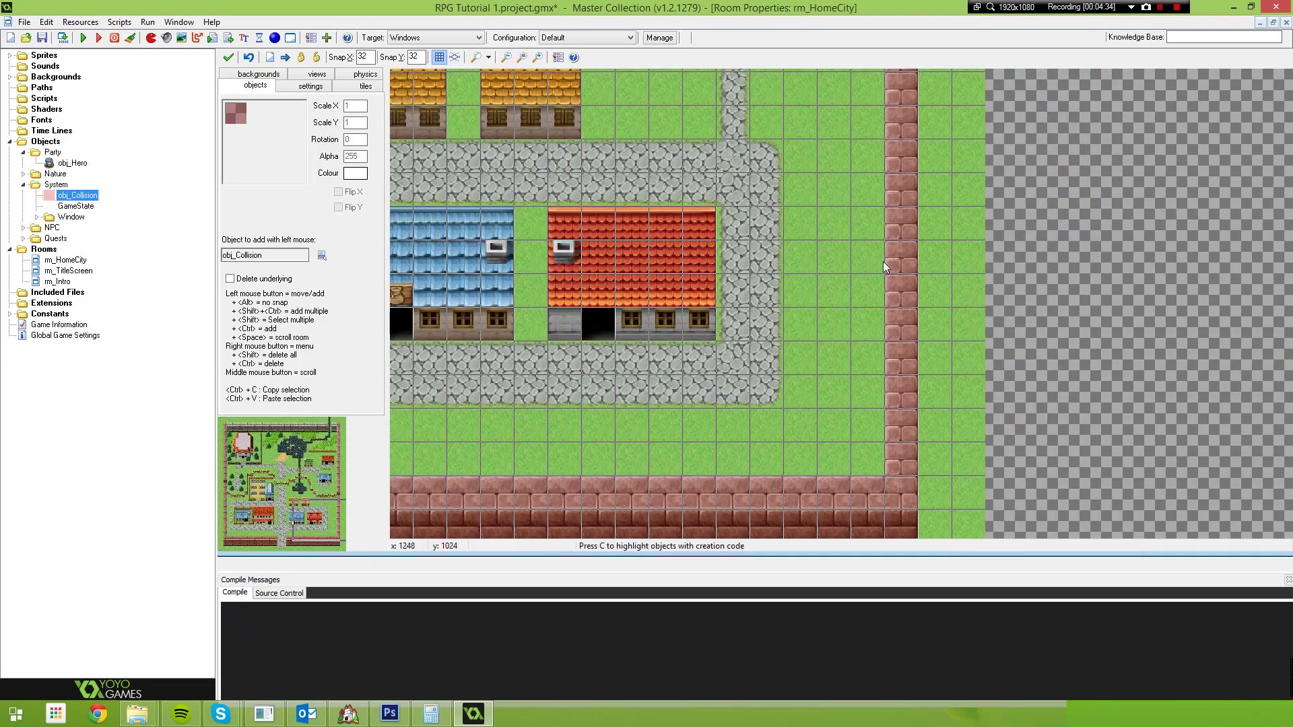
scroll(882, 261, "down", 5)
middle_click_drag(834, 135, 866, 342)
scroll(866, 342, "up", 2)
middle_click_drag(778, 305, 955, 330)
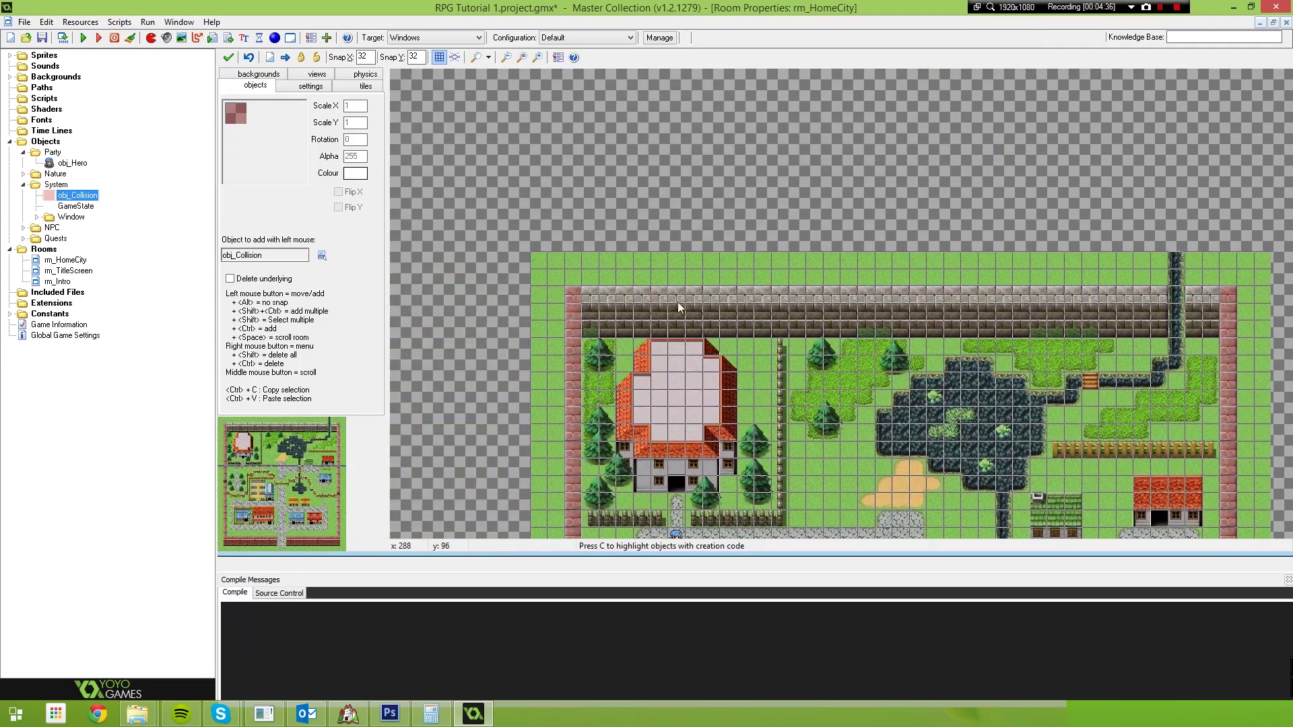
left_click(594, 296)
left_click_drag(596, 301, 1226, 343)
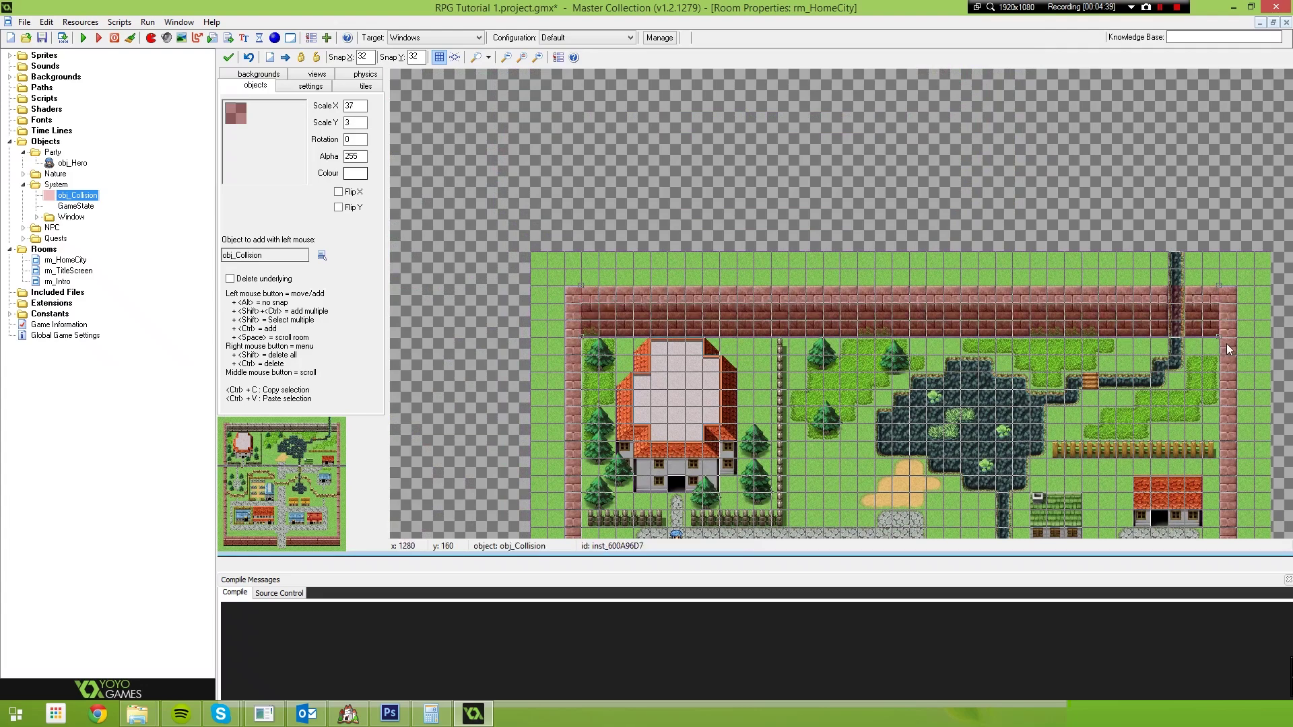
Step: Cover the stream from the north wall to the small wooden bridge with obj_Collision instances, stretching the section beside the bridge to scale 3 by 1
scroll(1068, 327, "up", 3)
left_click(1052, 299)
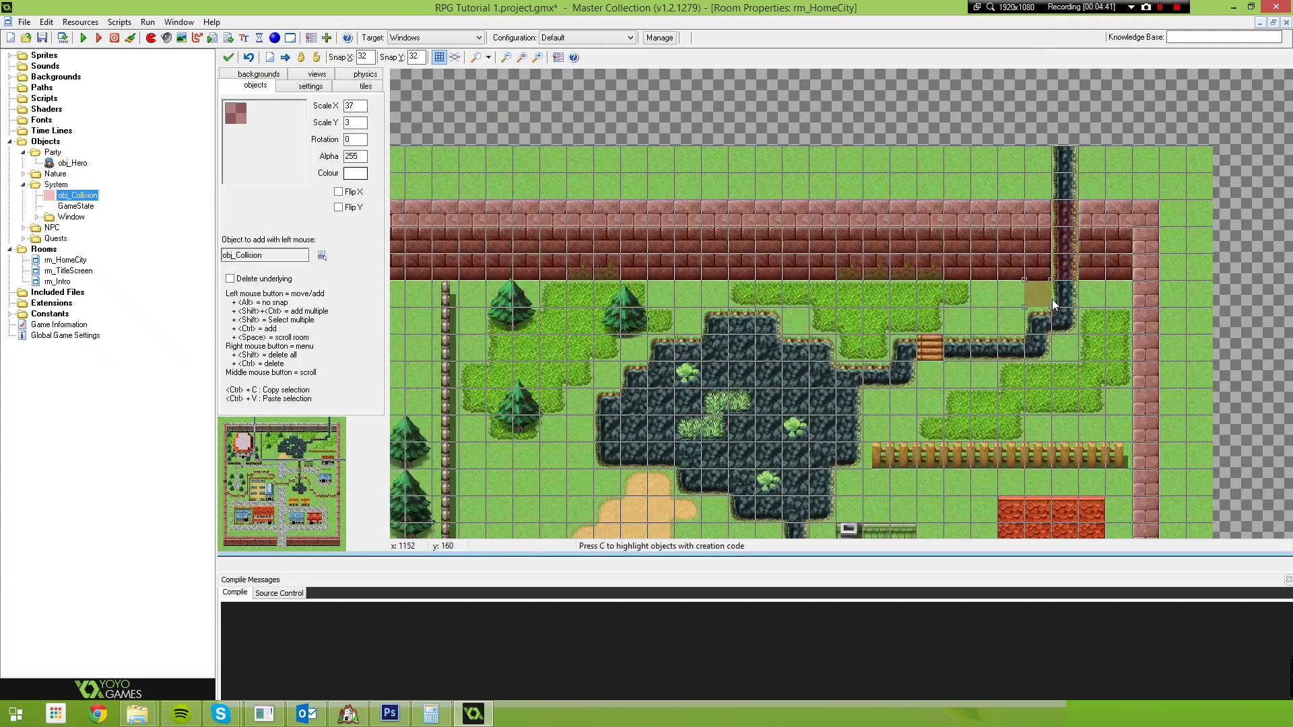
left_click_drag(1051, 299, 1064, 289)
left_click(1076, 316)
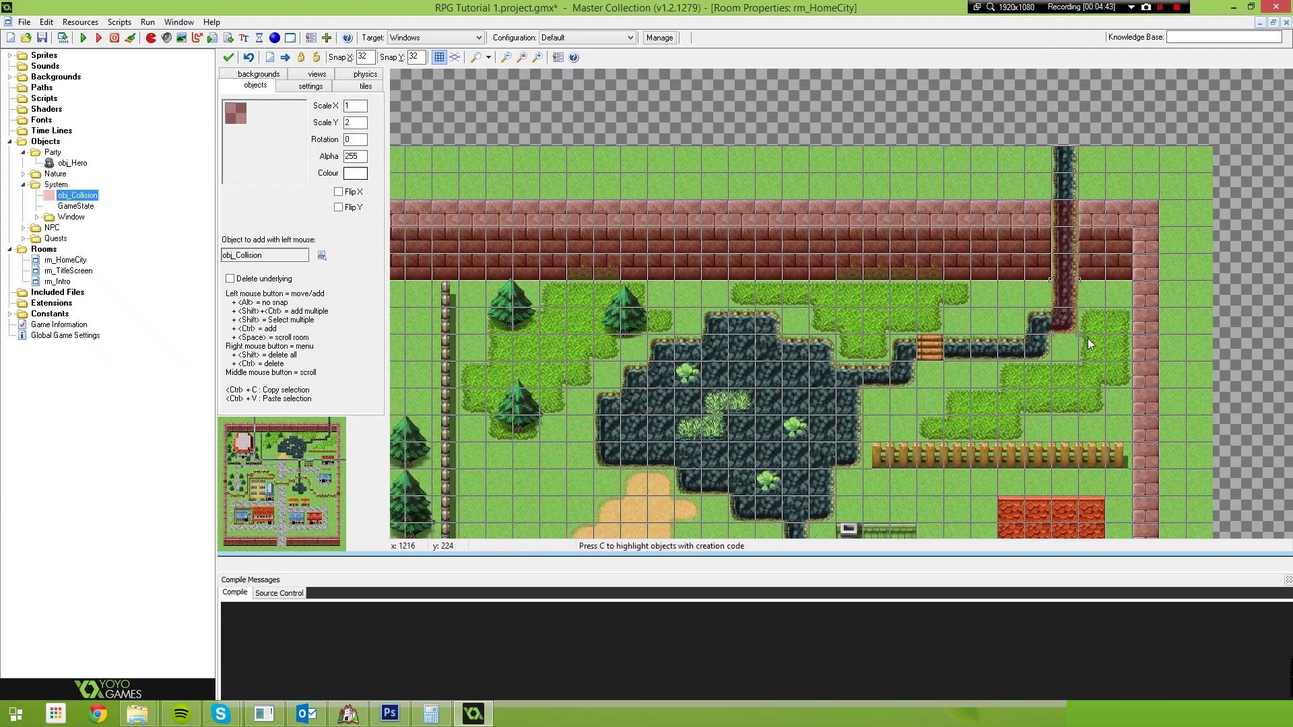
left_click(1035, 323)
left_click_drag(1052, 337, 1057, 374)
left_click(961, 356)
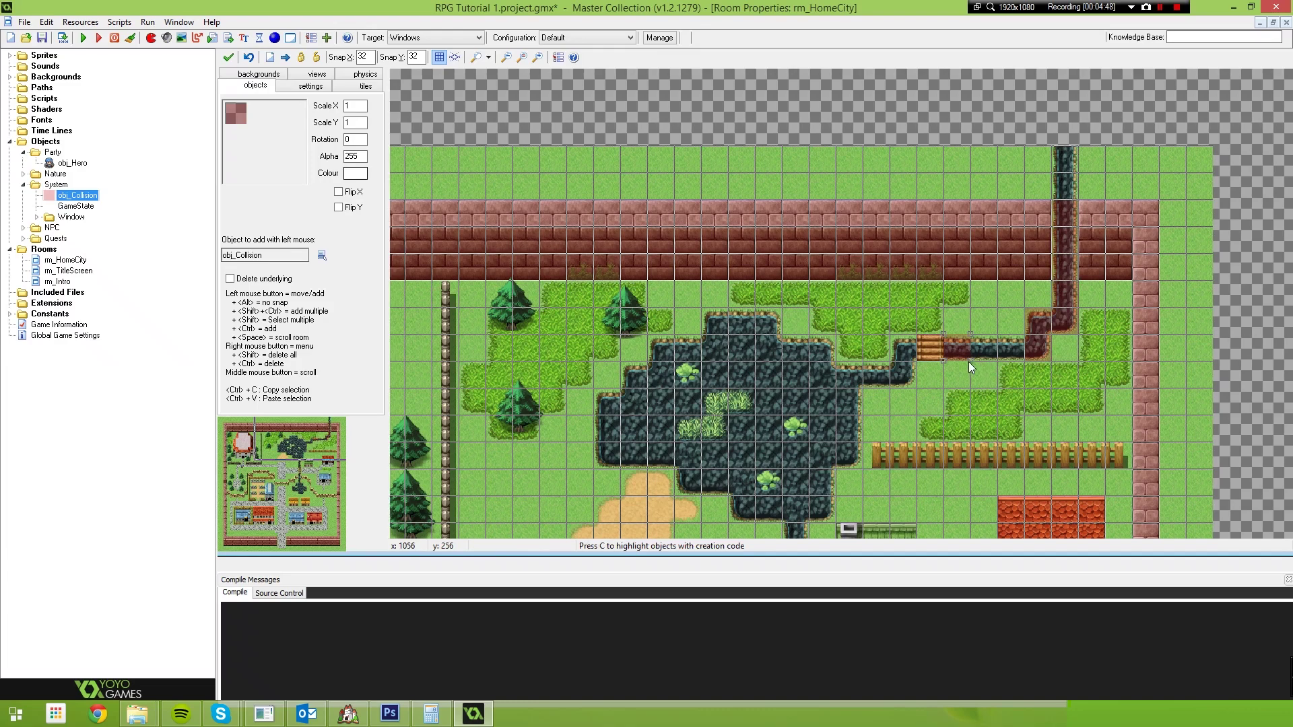
left_click_drag(968, 362, 1026, 359)
Step: Cover the stream between the small bridge and the pond with obj_Collision instances, using scale 2 by 1 for the section touching the pond
middle_click_drag(961, 348, 1060, 290)
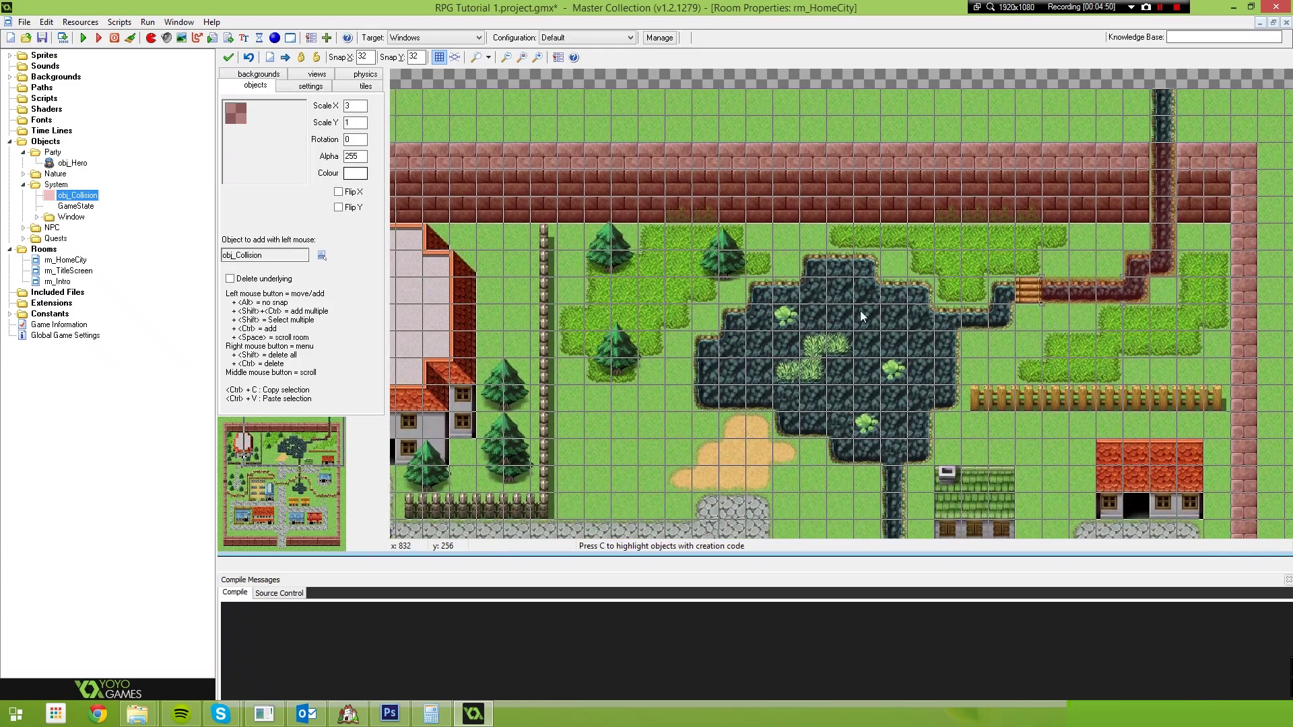
left_click(1000, 296)
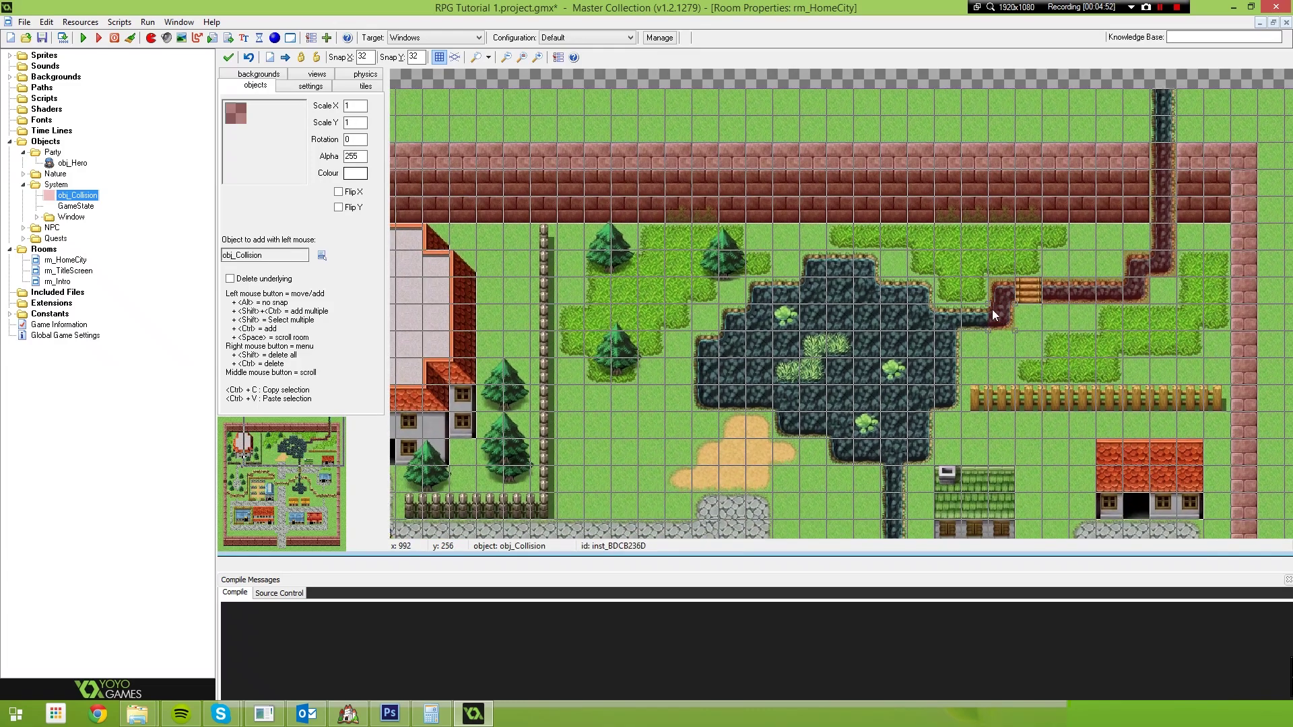
left_click_drag(991, 318, 892, 309)
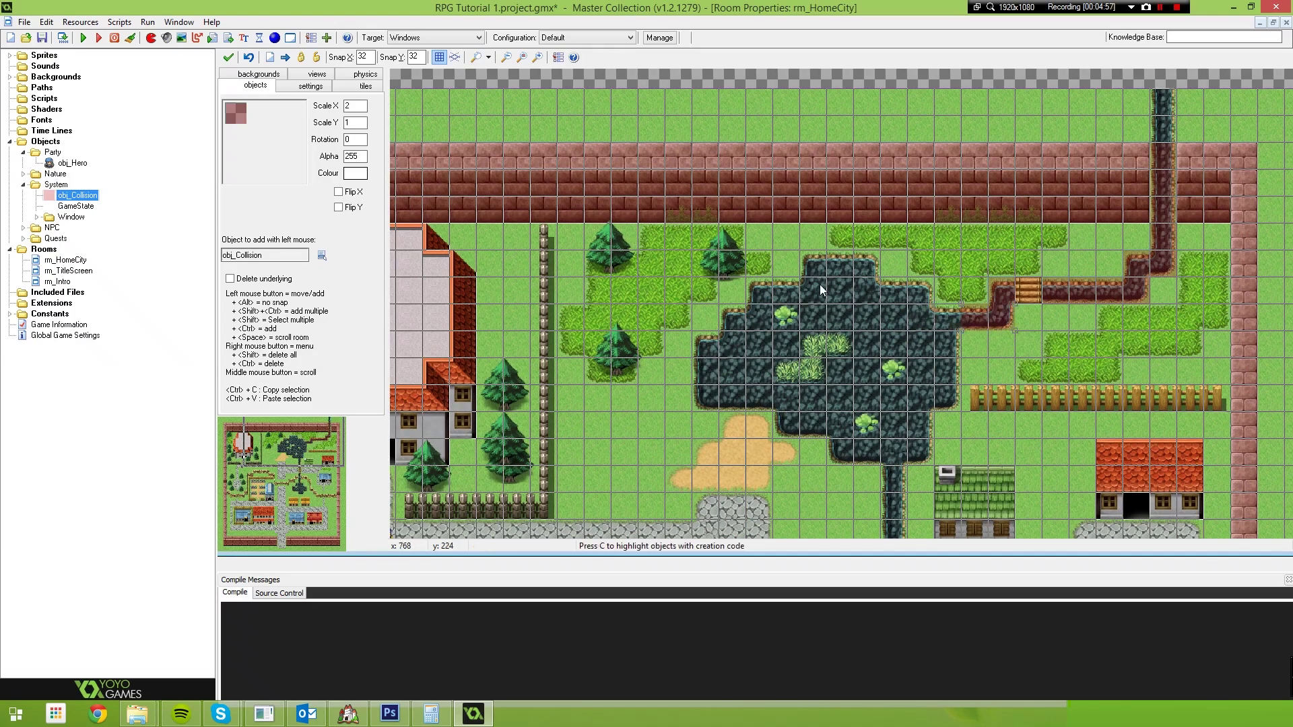
Step: Cover the red-roofed mansion's main body with an obj_Collision instance at scale 5 by 8, and its east and west wings with vertically stretched instances
middle_click_drag(821, 302, 1007, 261)
middle_click_drag(559, 247, 651, 228)
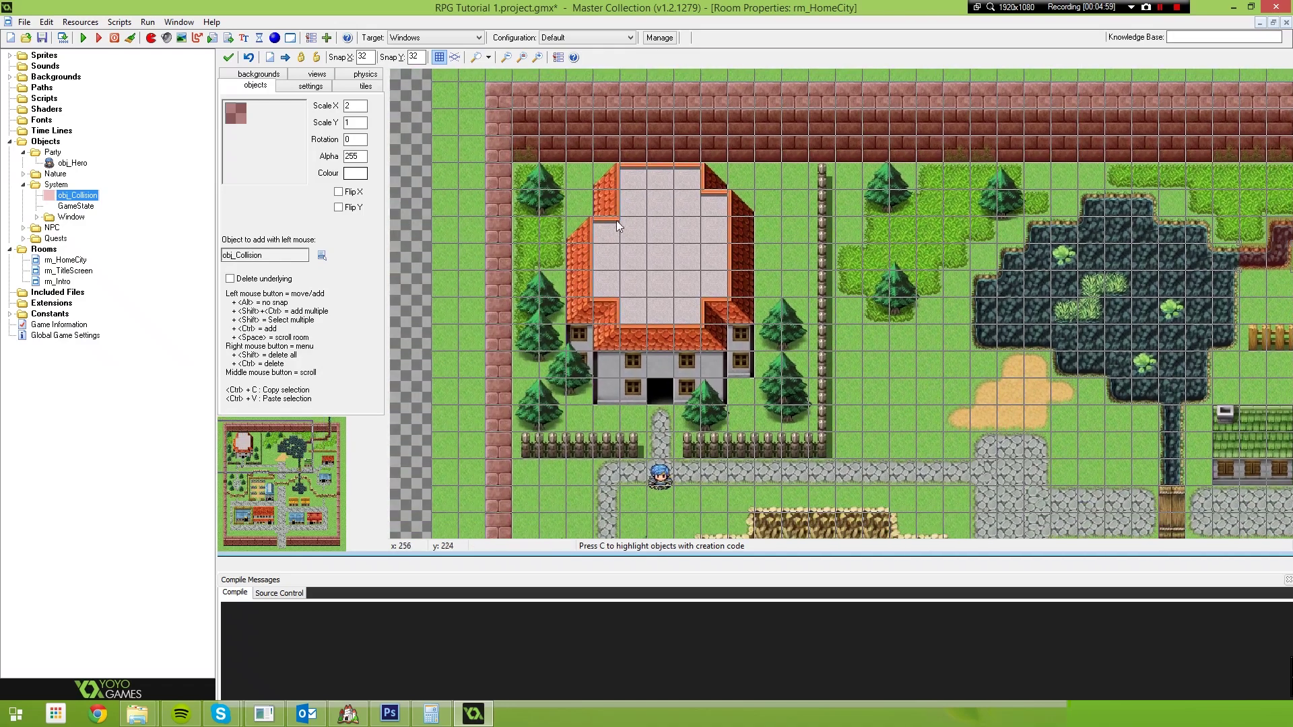
left_click(601, 183)
left_click_drag(619, 191, 729, 387)
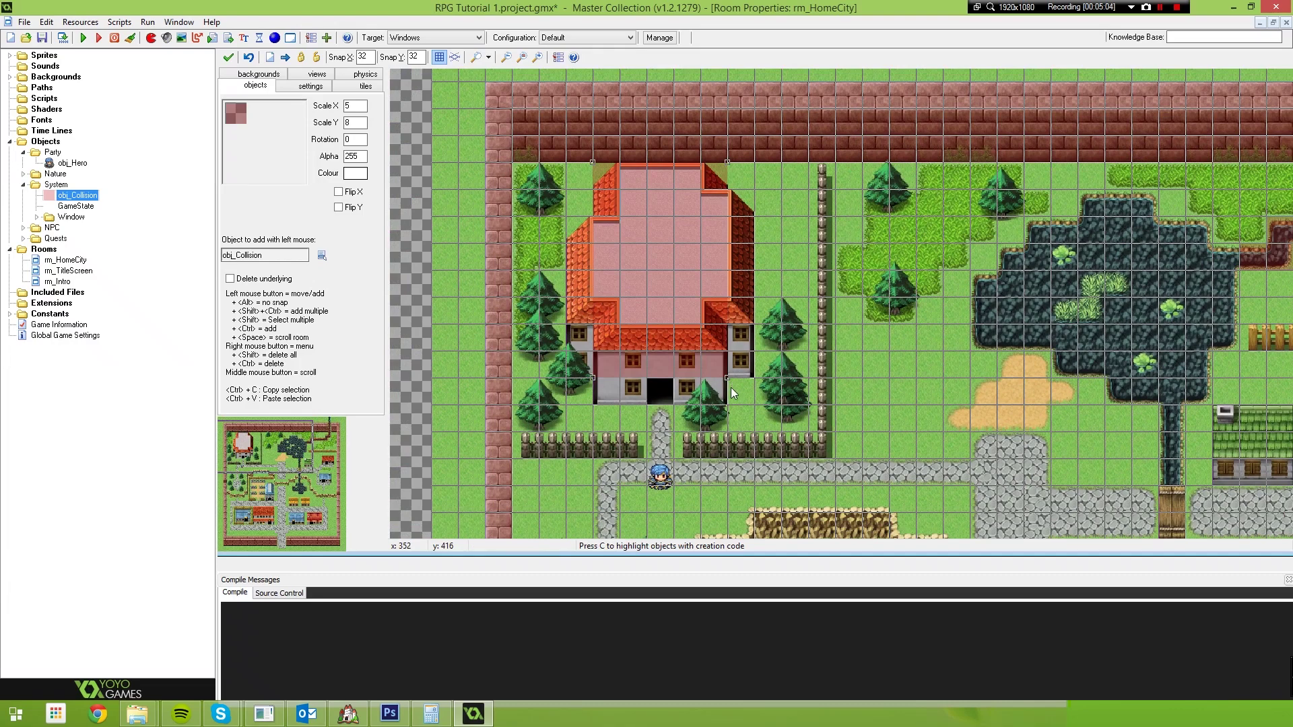
left_click(746, 211)
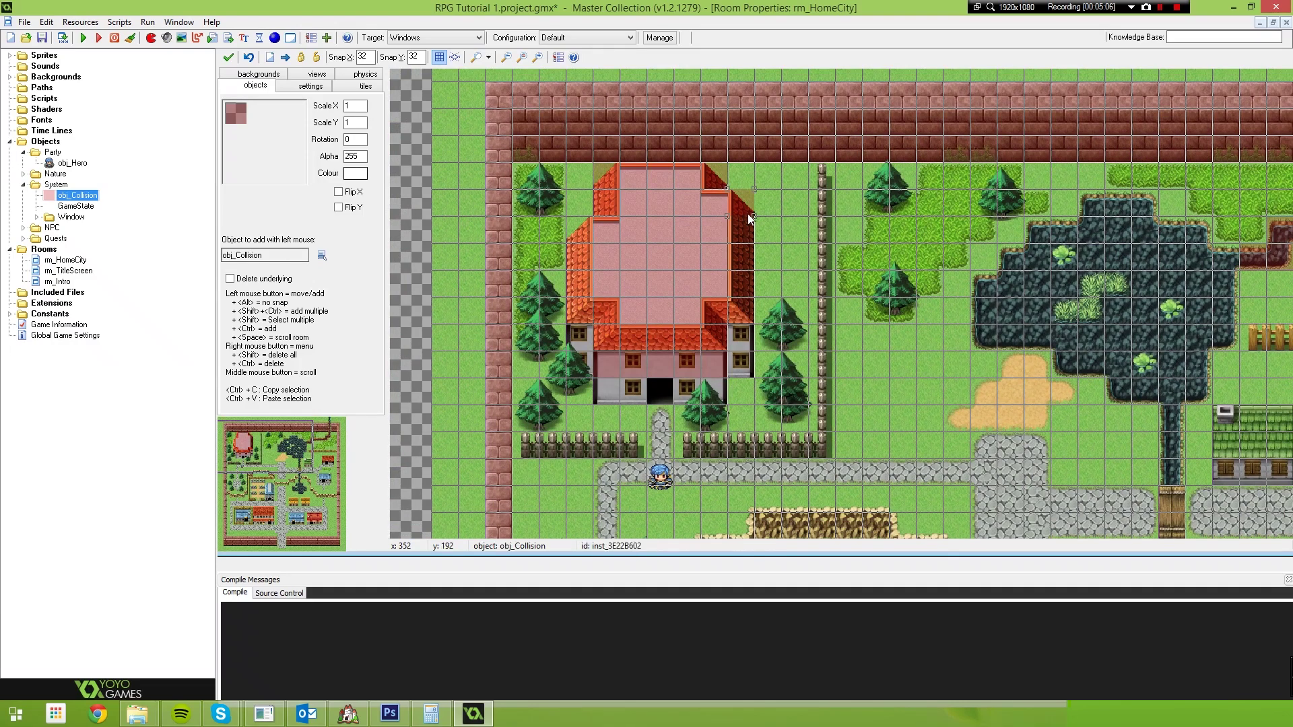
left_click_drag(751, 218, 754, 371)
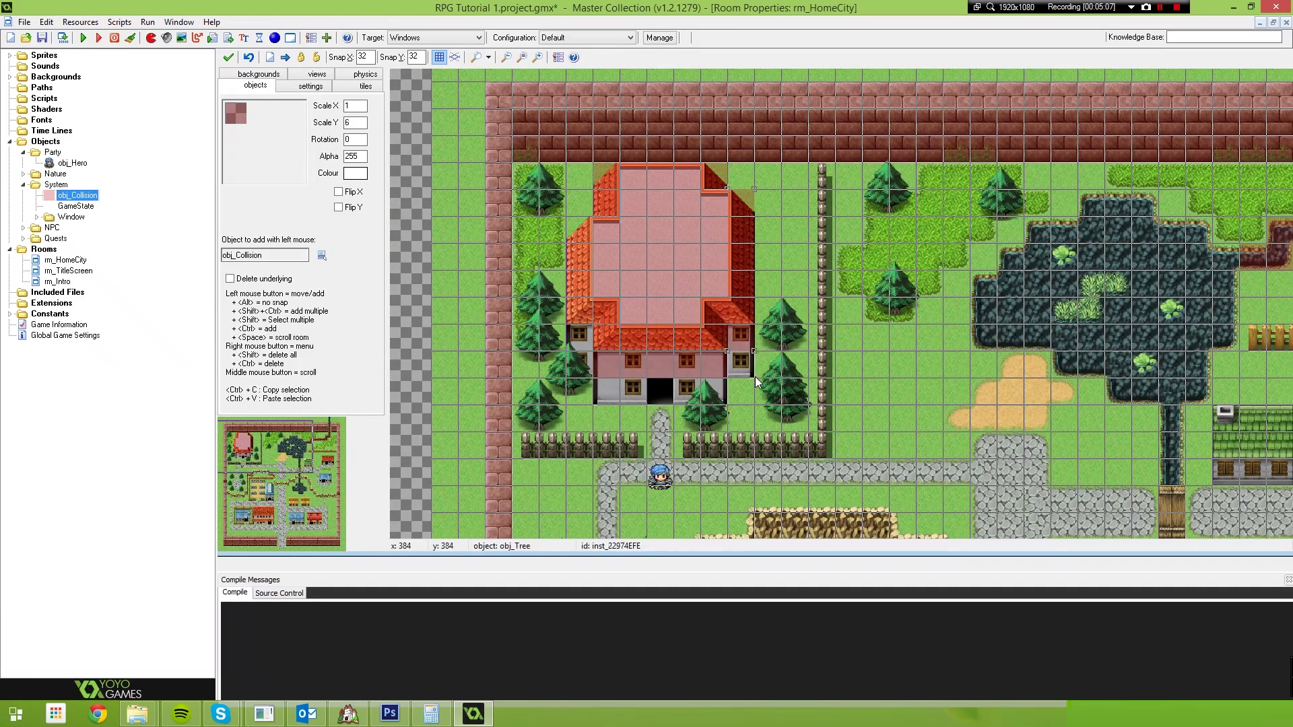
left_click(582, 240)
left_click_drag(593, 241, 593, 270)
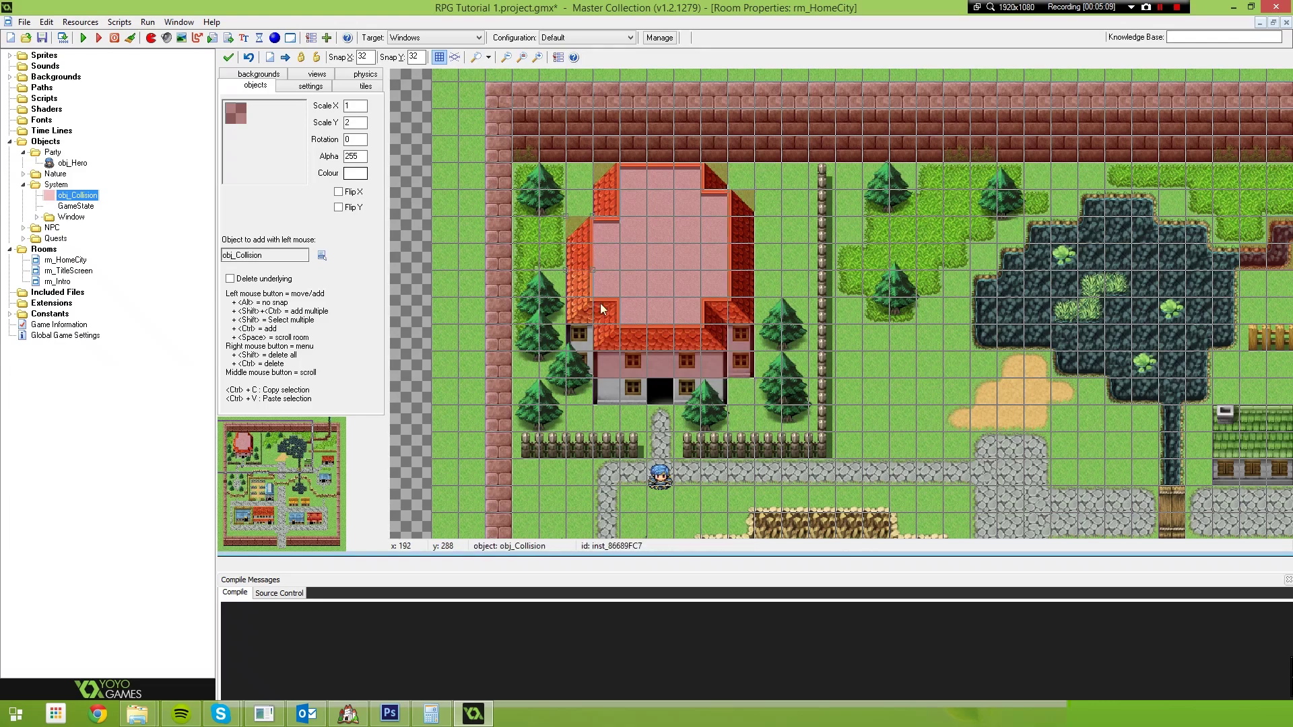
Step: Cover the mansion's front wall with obj_Collision instances on both sides of the doorway, leaving the doorway open
left_click(592, 380)
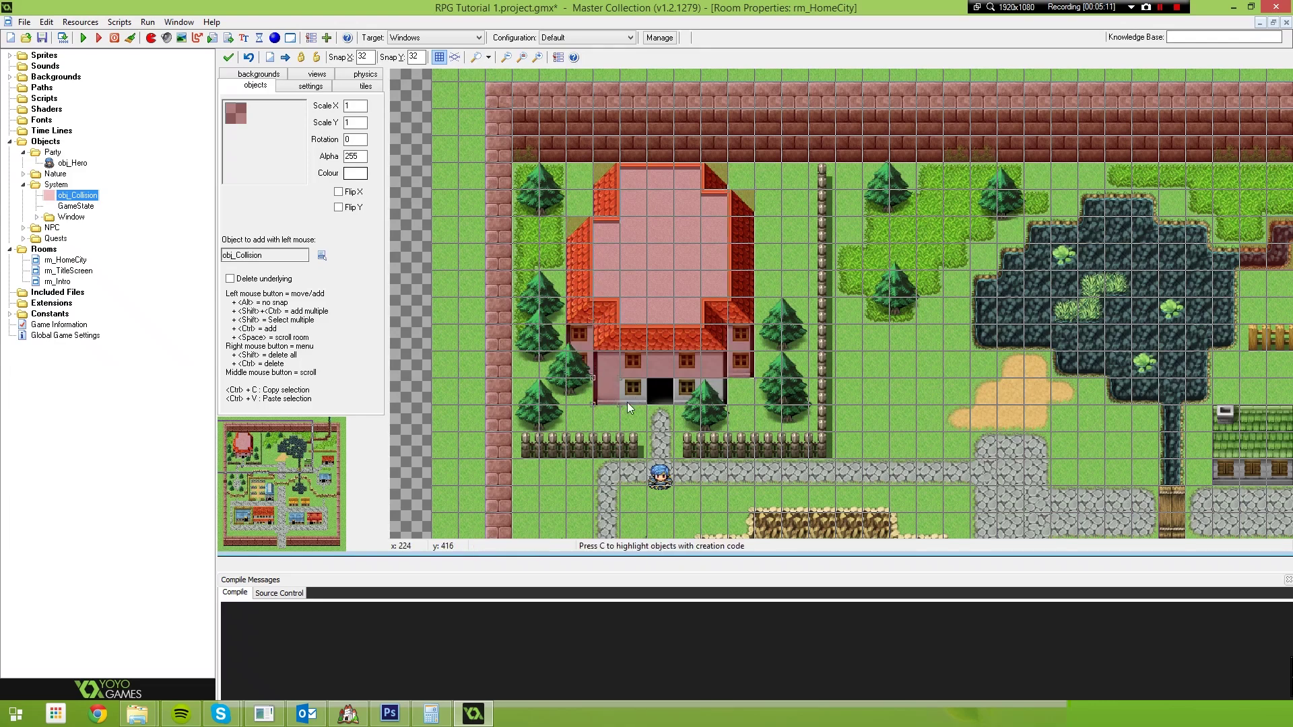
left_click(733, 389)
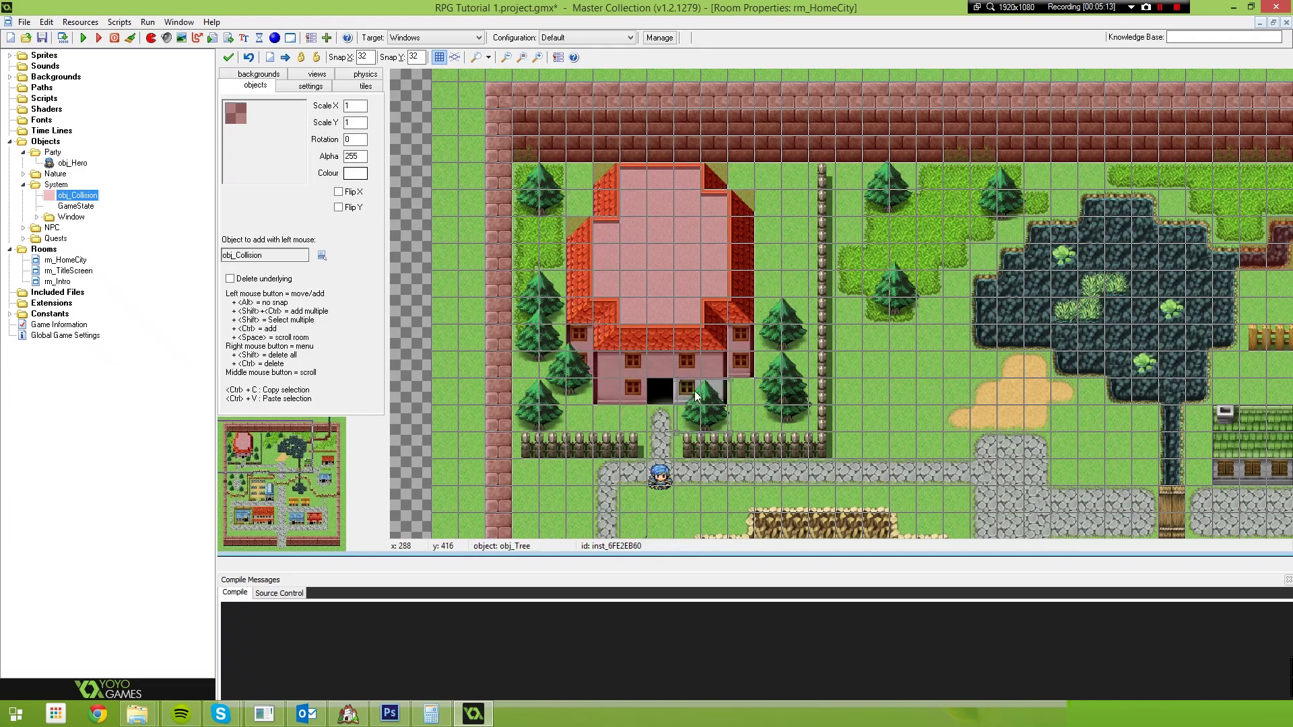
left_click(697, 399)
left_click_drag(699, 404, 726, 406)
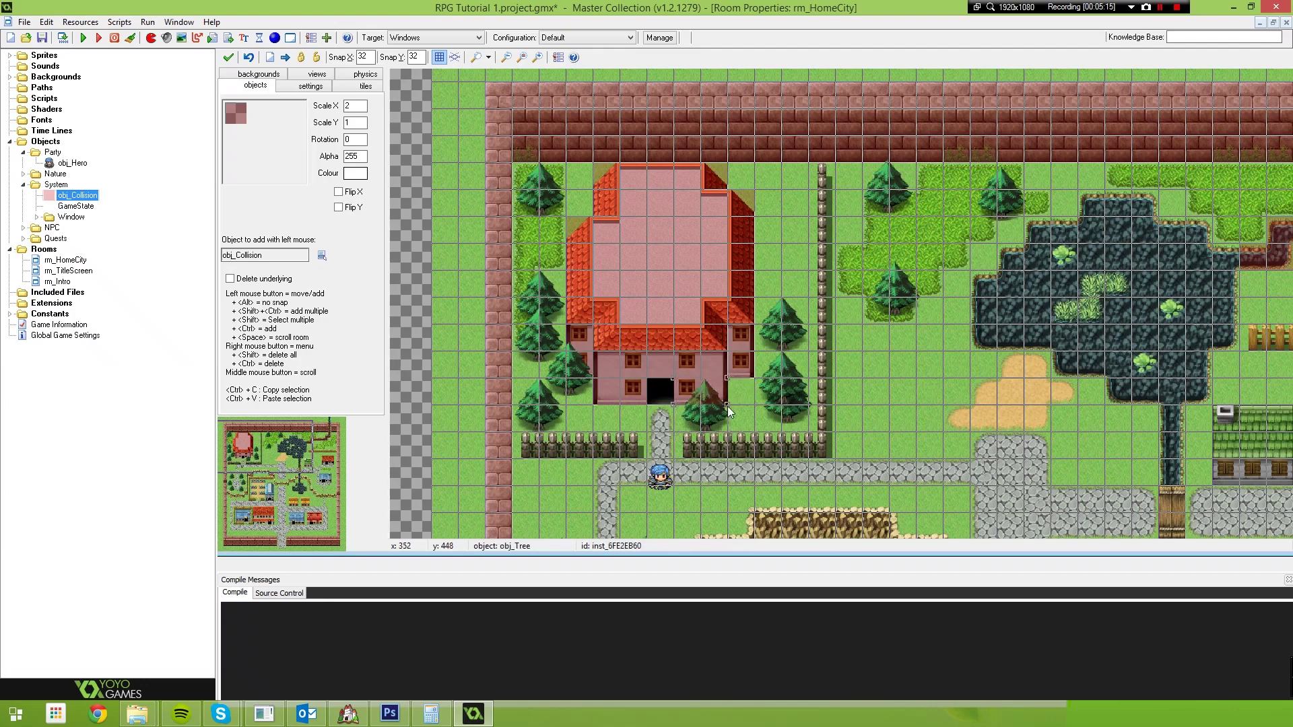
Step: Stretch obj_Collision instances over the mansion's east fence at scale 1 by 11 and over both south fence sections beside the path
left_click(821, 176)
left_click_drag(833, 187, 836, 462)
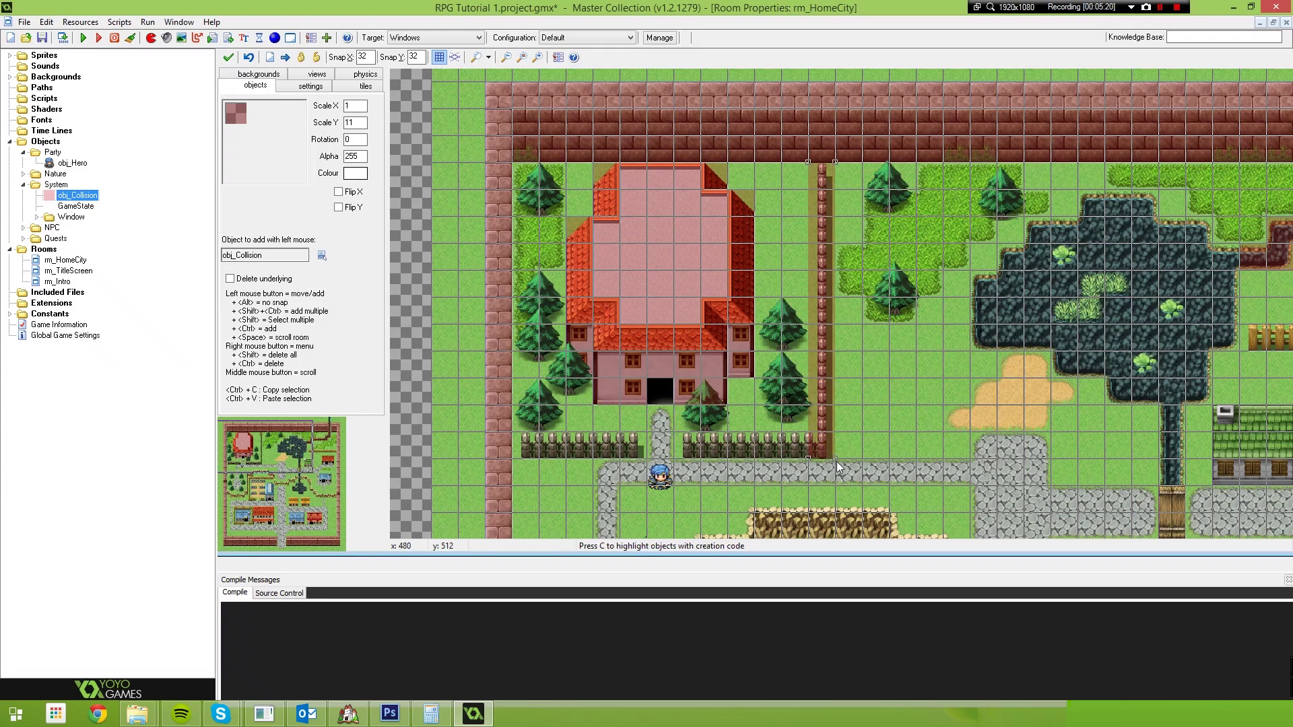
left_click(698, 446)
left_click_drag(702, 456, 822, 463)
left_click(547, 436)
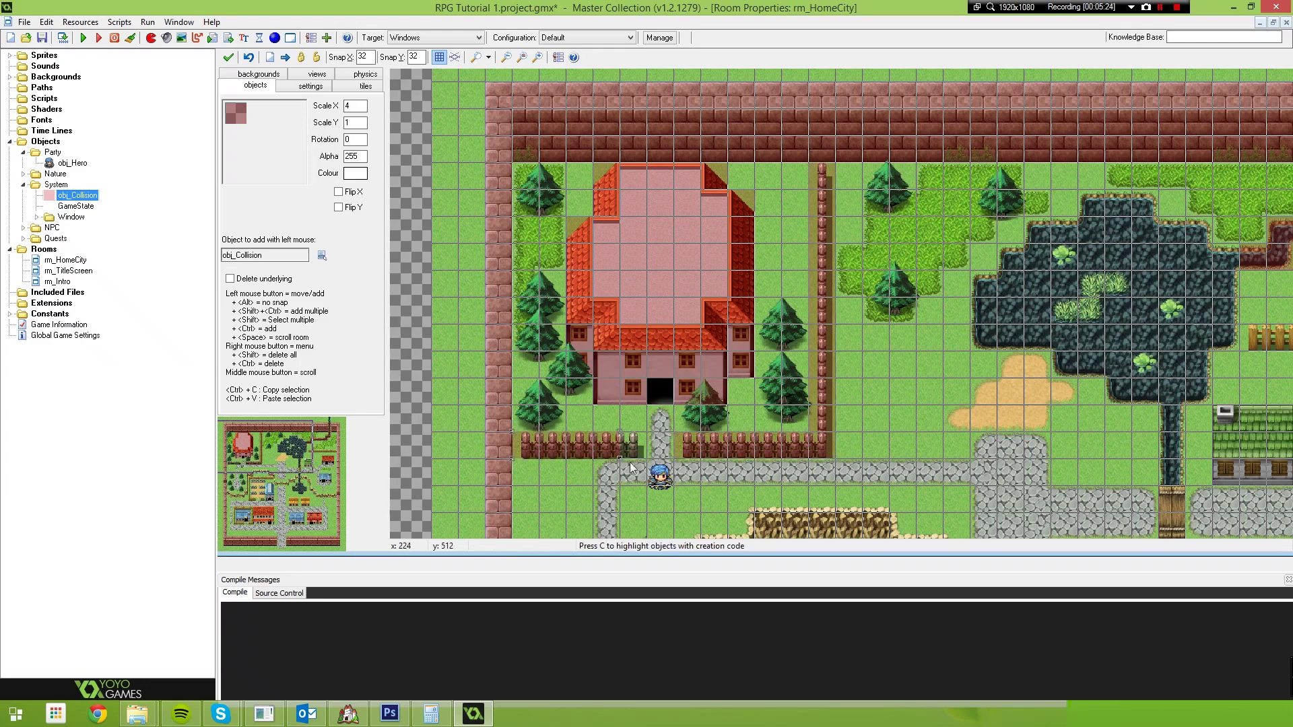
Step: Cover the cliff north of the graveyard with obj_Collision instances, 5 by 1 on the middle section and 2 by 1 on each side
scroll(760, 206, "down", 5)
left_click(717, 247)
left_click_drag(732, 263, 839, 263)
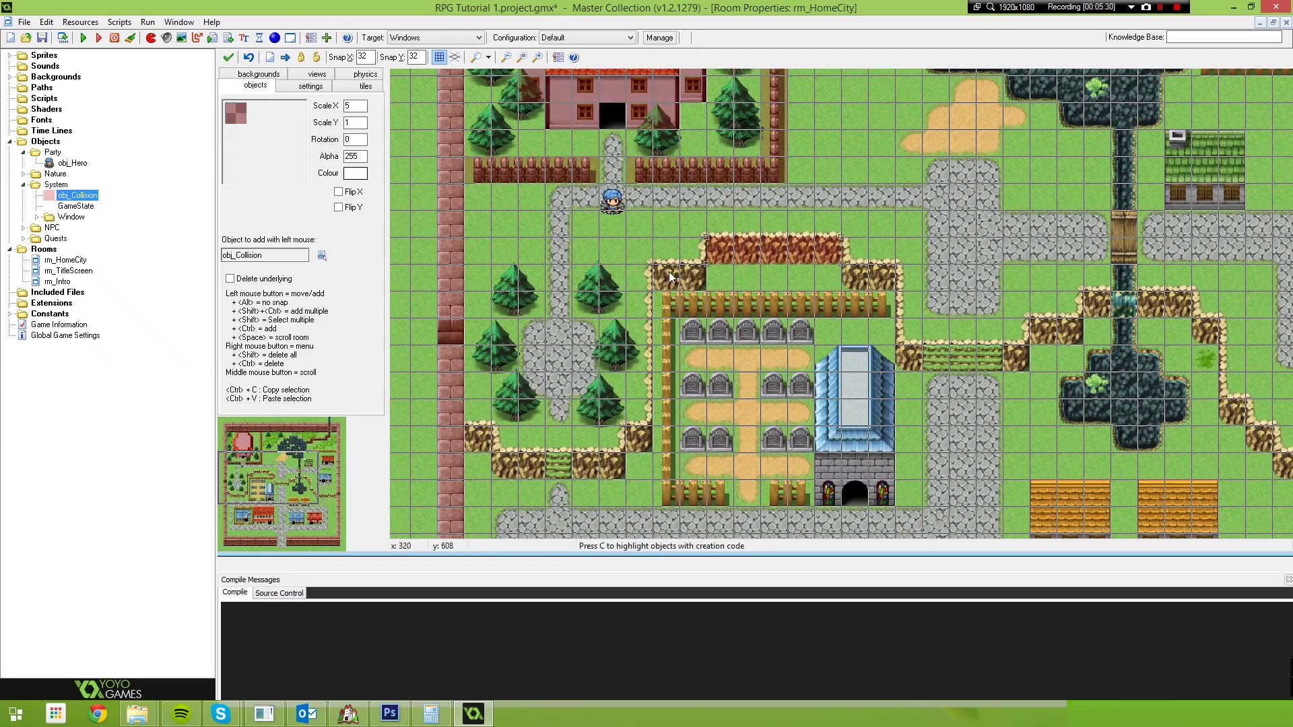
left_click(663, 275)
left_click_drag(678, 289, 707, 289)
left_click(851, 275)
left_click_drag(867, 289, 896, 293)
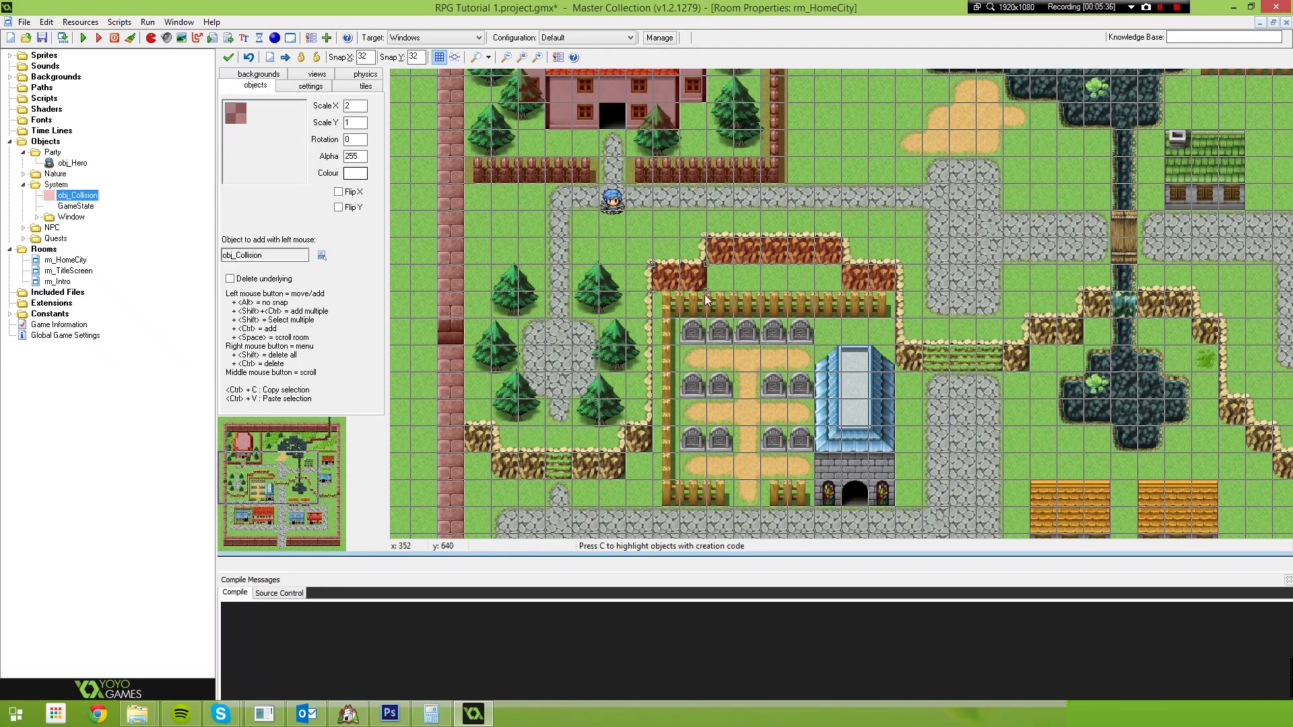
Step: Cover the cliff south of the tree grove with obj_Collision instances, 2 by 1 beside each side of the stairs and single blocks at the ends
middle_click_drag(681, 314, 691, 251)
left_click(486, 374)
left_click(513, 402)
left_click_drag(528, 416, 554, 415)
left_click(594, 403)
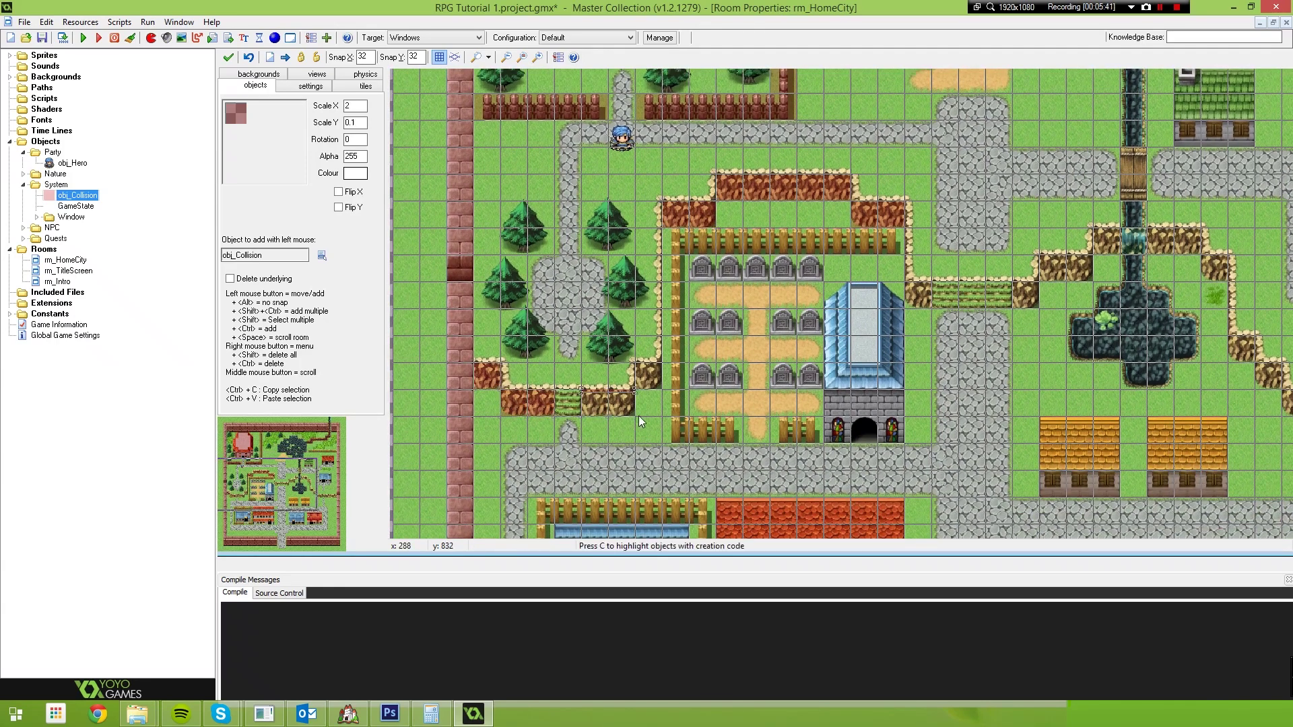
left_click(621, 412)
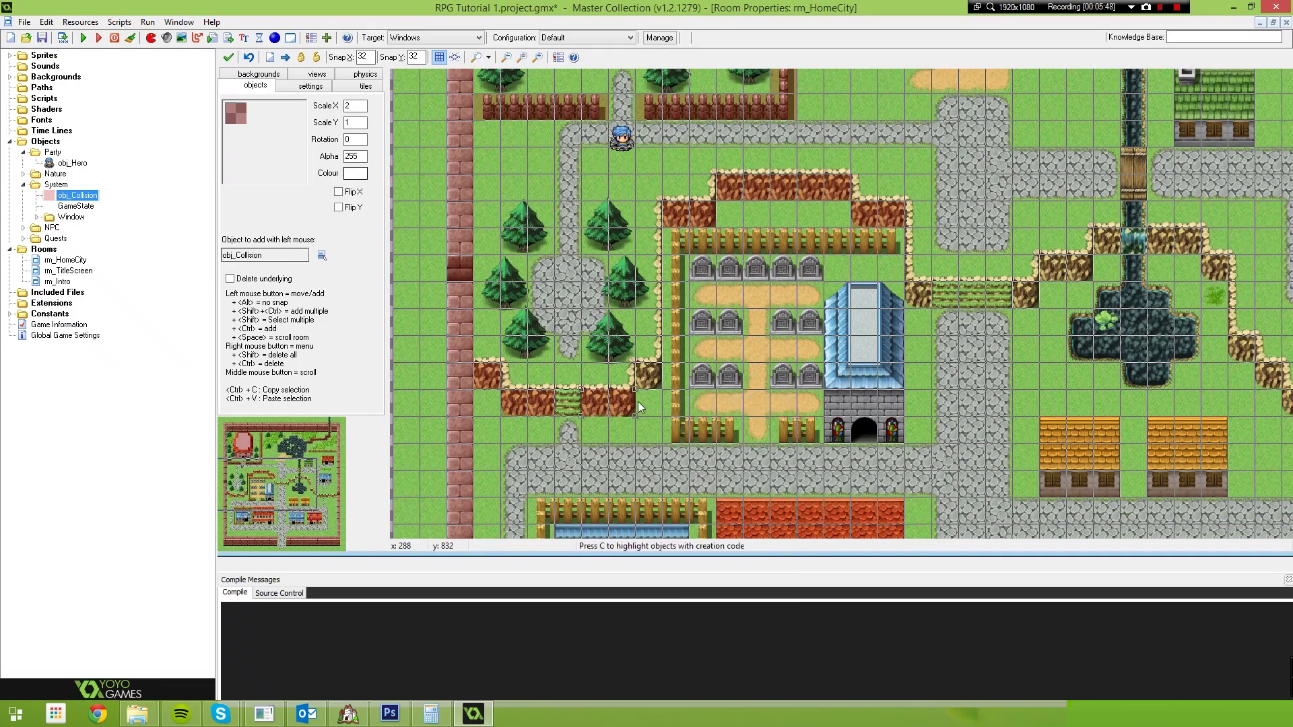
left_click(647, 377)
Step: Stretch obj_Collision instances over the graveyard's north fence at scale 9 by 1 and down its west fence at scale 1 by 7
middle_click_drag(676, 244, 641, 301)
left_click(622, 284)
left_click_drag(588, 321, 798, 324)
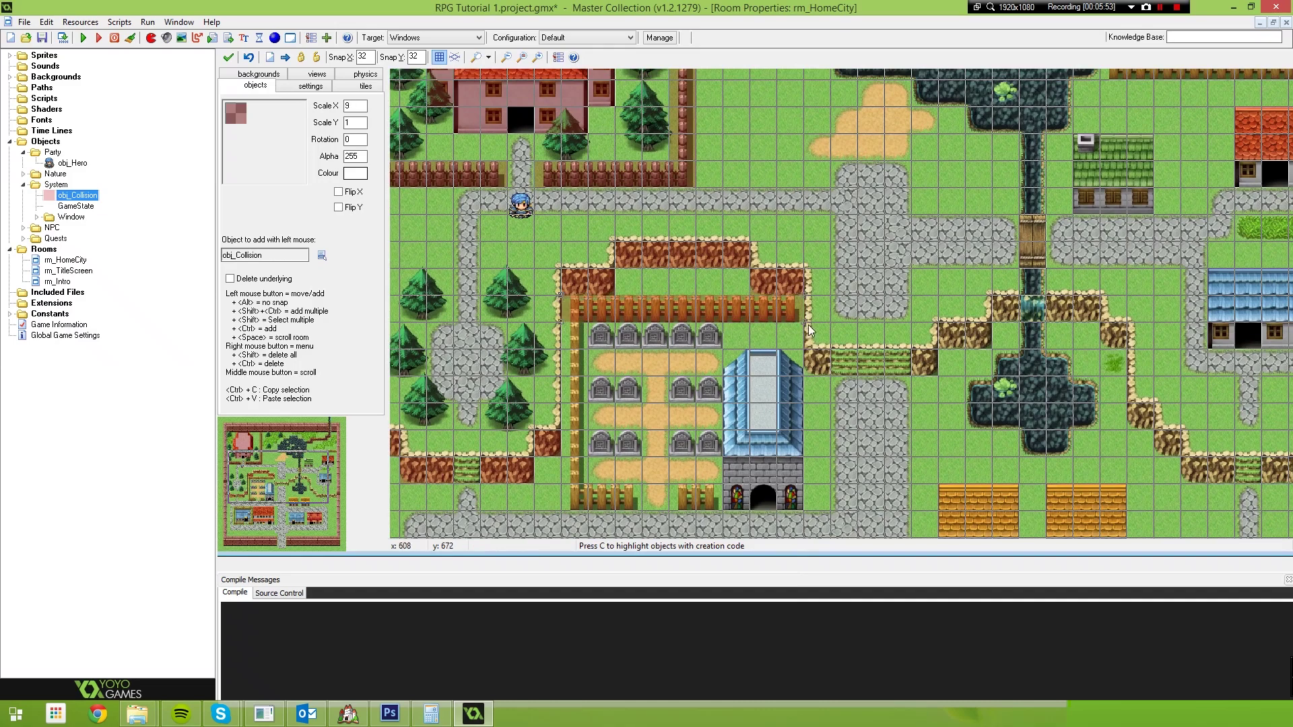
left_click(569, 342)
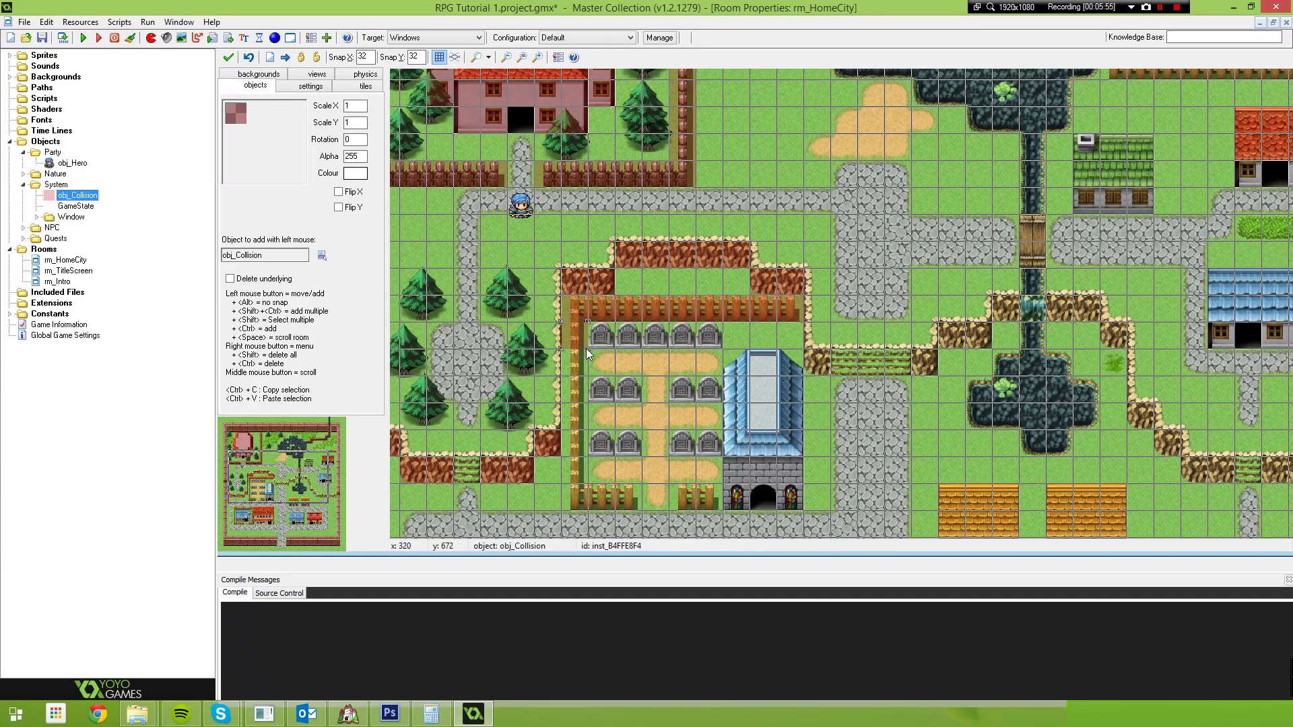
left_click_drag(587, 353, 589, 509)
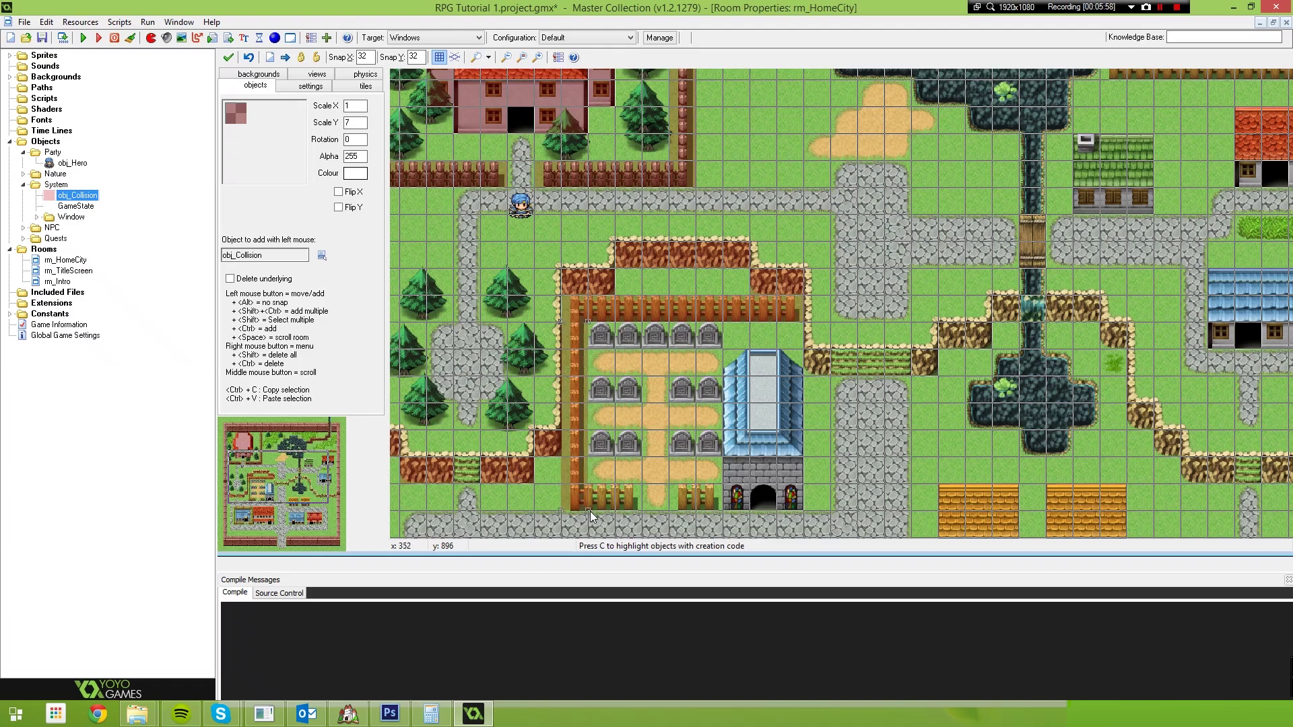
Step: Cover the graveyard's two south fence sections and the blue-roofed stone building beside it with obj_Collision instances
left_click(597, 502)
left_click(690, 505)
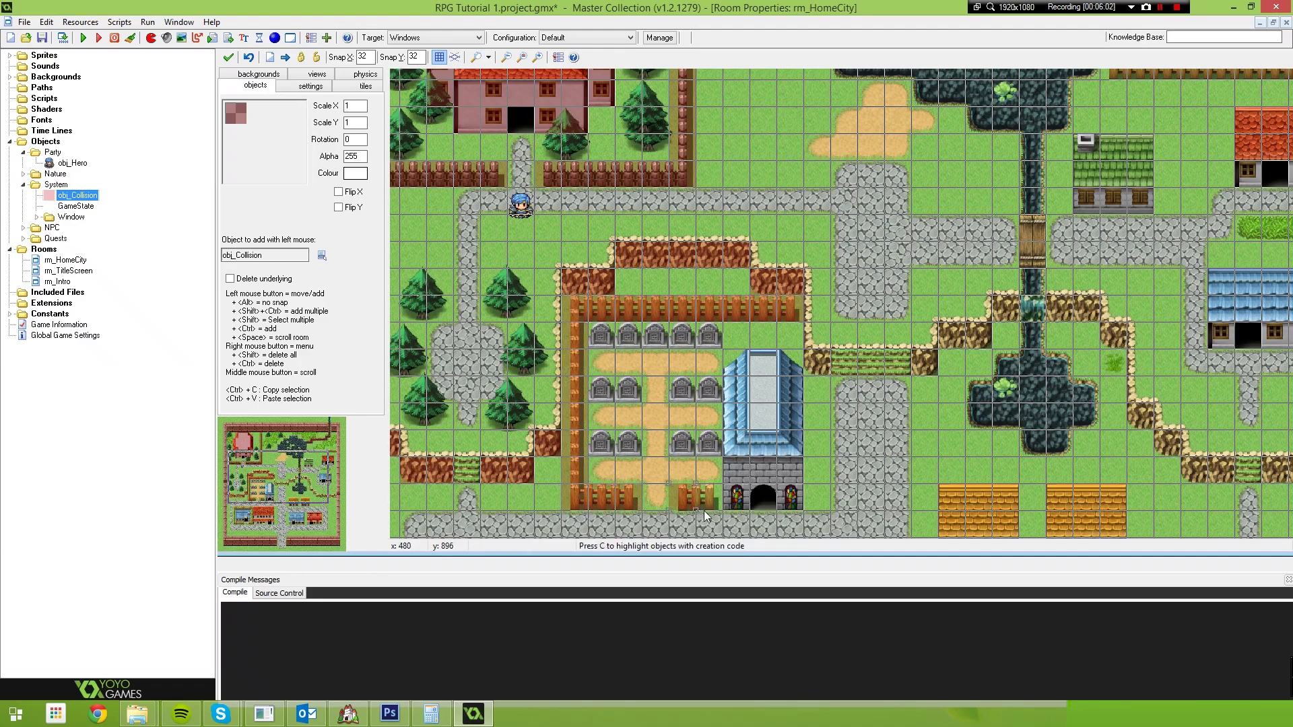
middle_click_drag(776, 399, 734, 344)
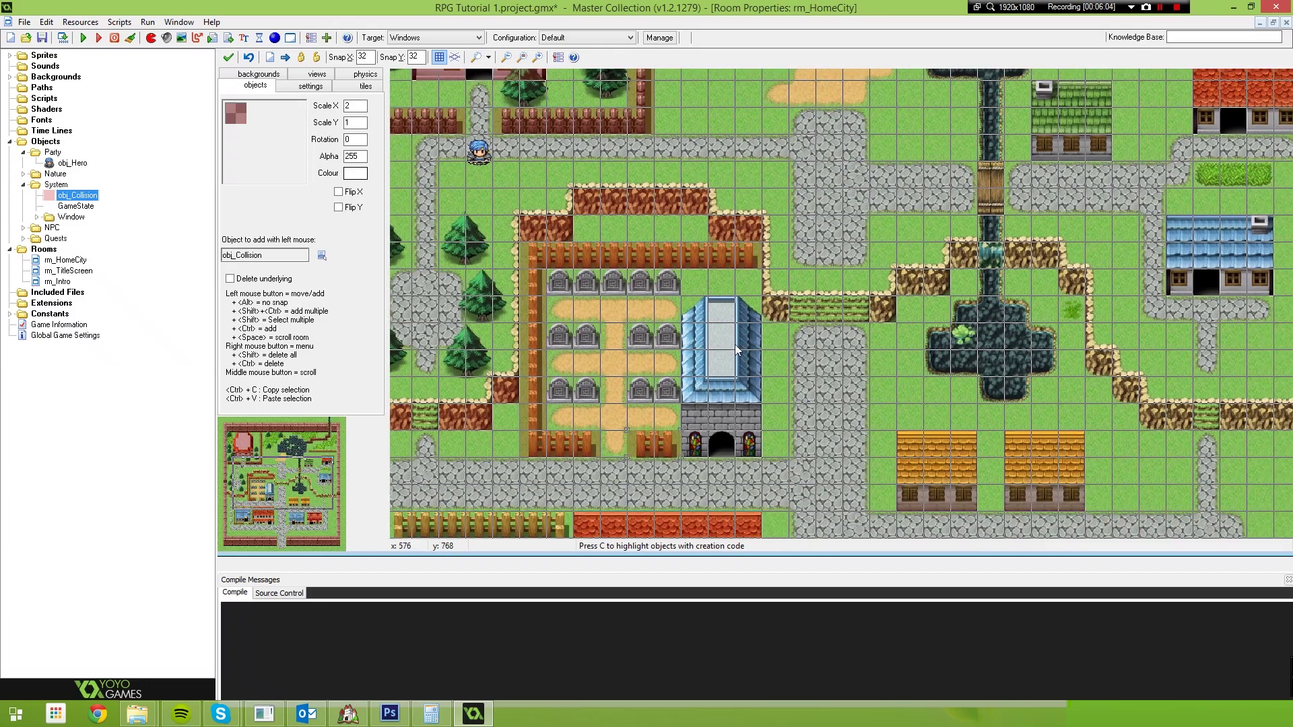
left_click_drag(708, 322, 758, 439)
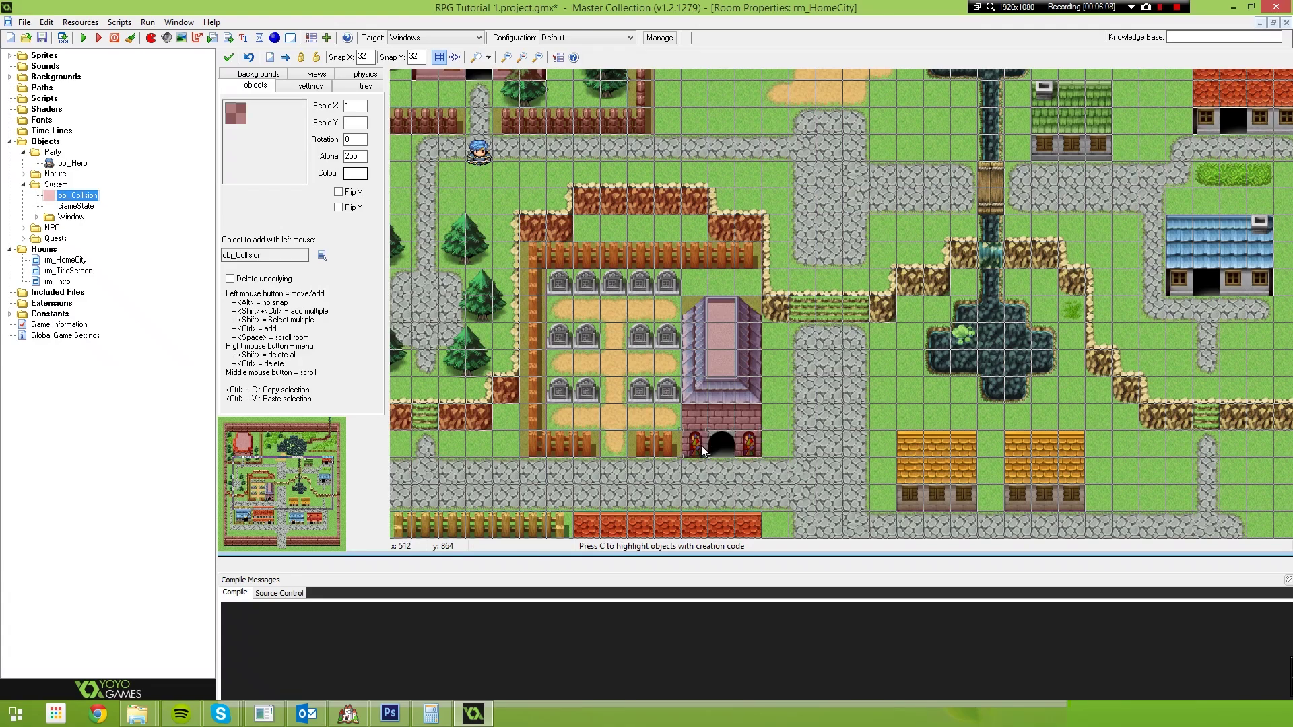
Step: Place a single obj_Collision instance on the cliff block between the stone building and the grassy stairs to its east
scroll(758, 353, "down", 1, "ctrl")
middle_click_drag(765, 352, 743, 383)
scroll(741, 344, "down", 1, "ctrl")
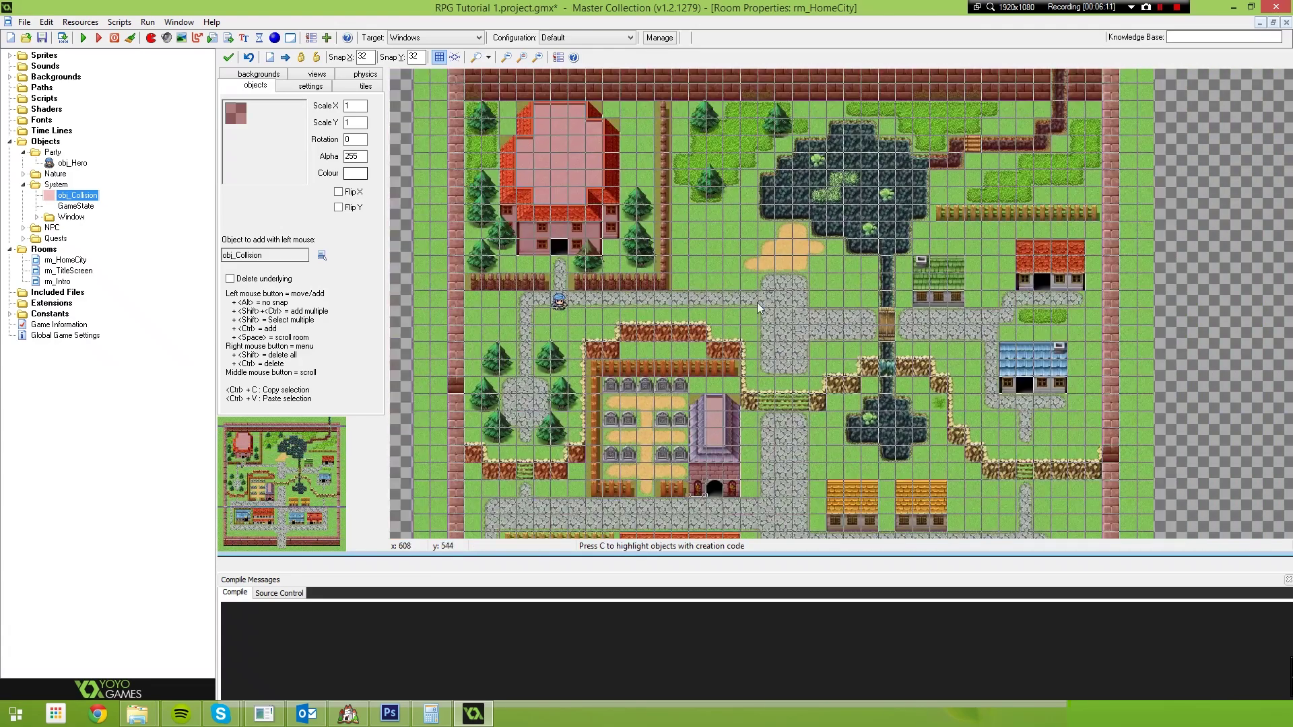
middle_click_drag(726, 263, 659, 207)
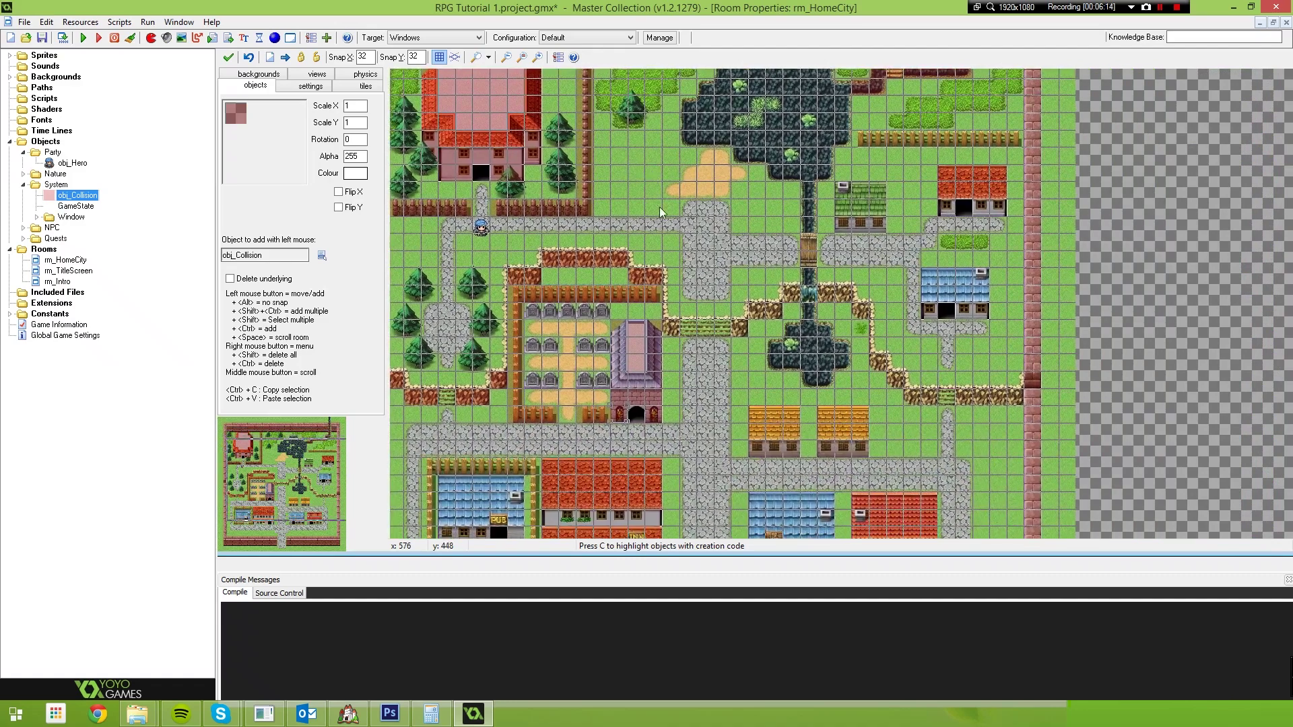
scroll(674, 337, "up", 1, "ctrl")
left_click(662, 326)
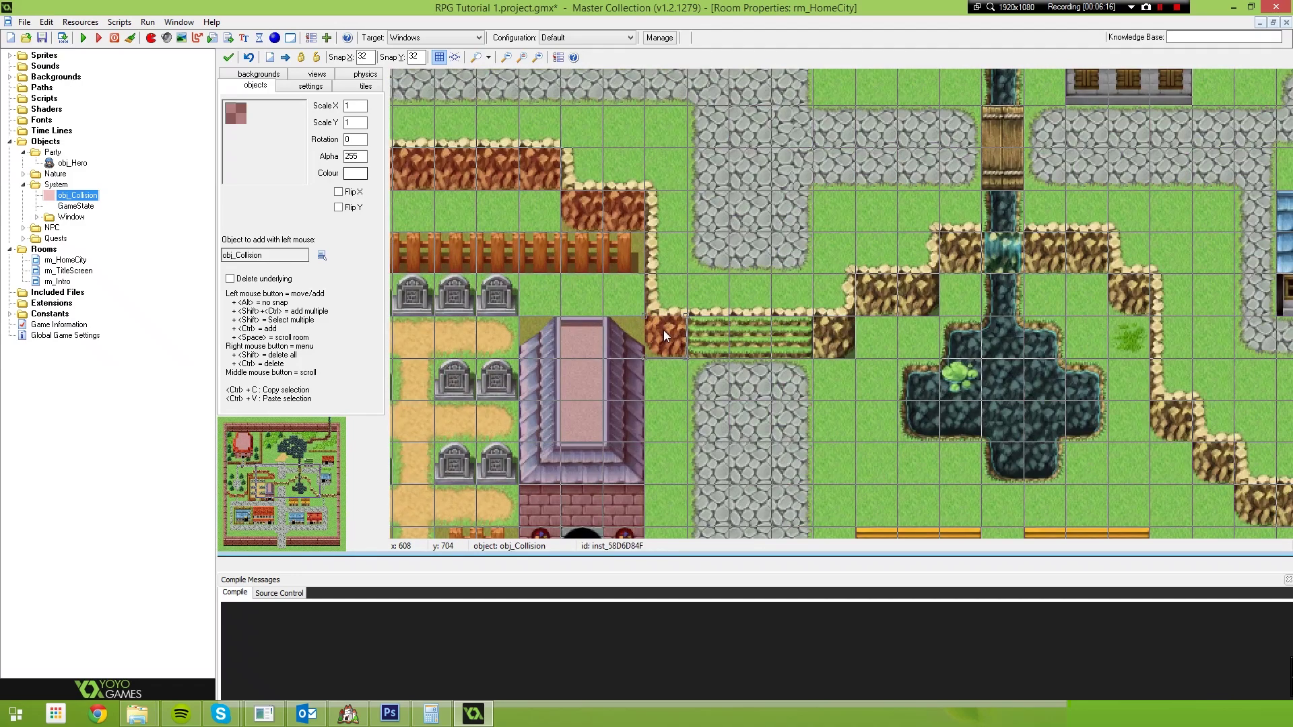
Step: Fill the gap between the graveyard's north fence and the stone building with obj_Collision instances
left_click(632, 286)
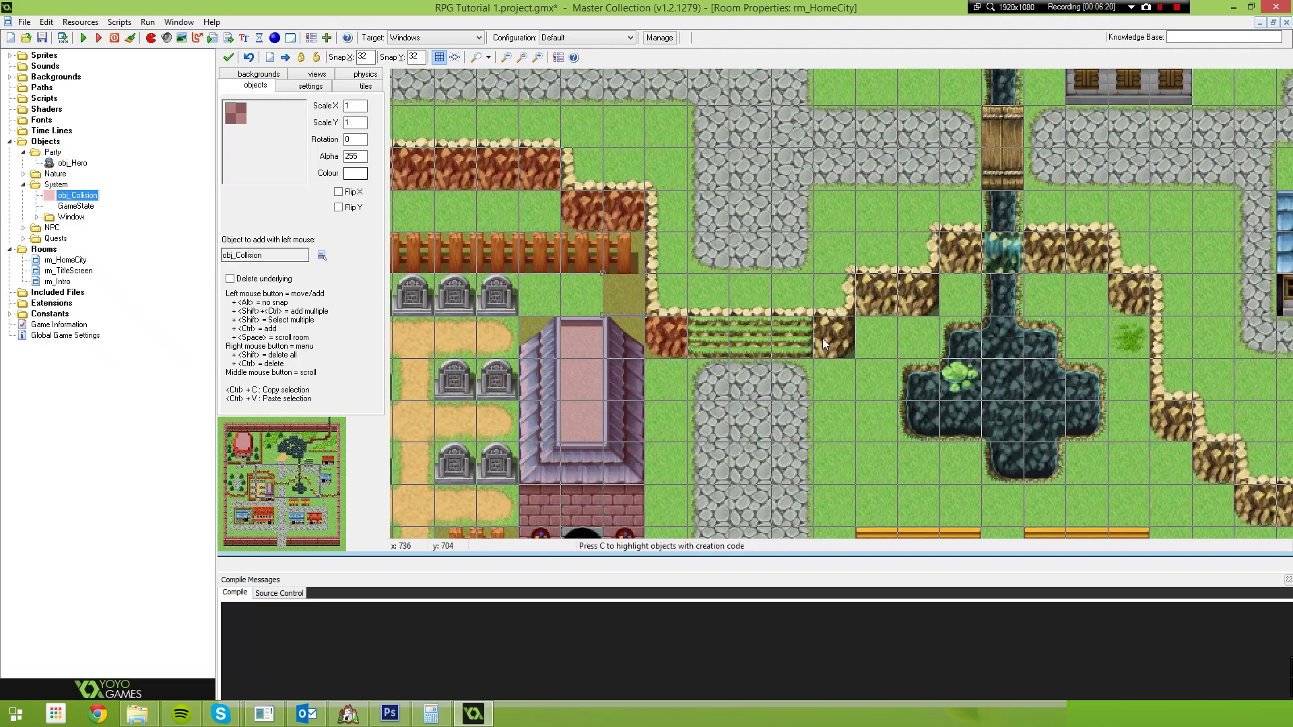
left_click(623, 332)
scroll(638, 320, "down", 1)
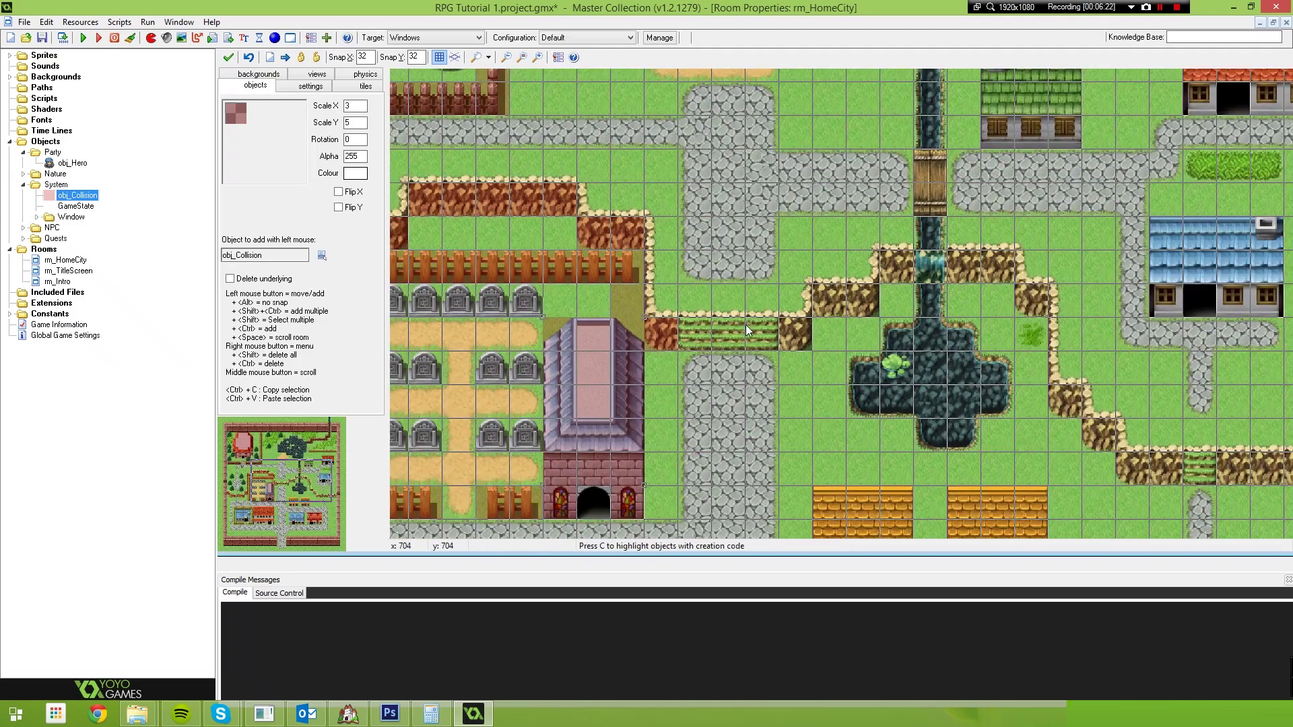
Step: Cover the cliff from the grassy stairs east past the waterfall with obj_Collision instances, stretching the topmost section to scale 4 by 1
left_click(800, 338)
left_click(842, 306)
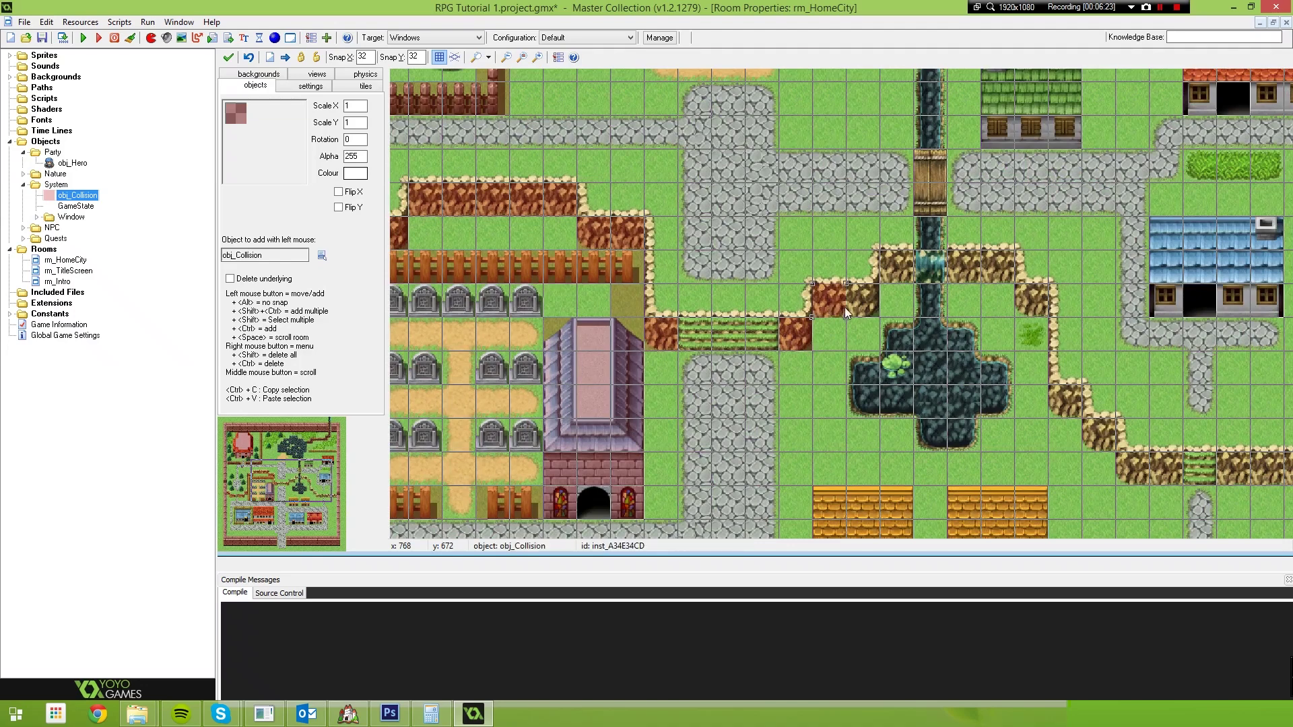
left_click(868, 301)
left_click(892, 270)
middle_click_drag(1015, 274, 830, 271)
scroll(790, 256, "up", 2)
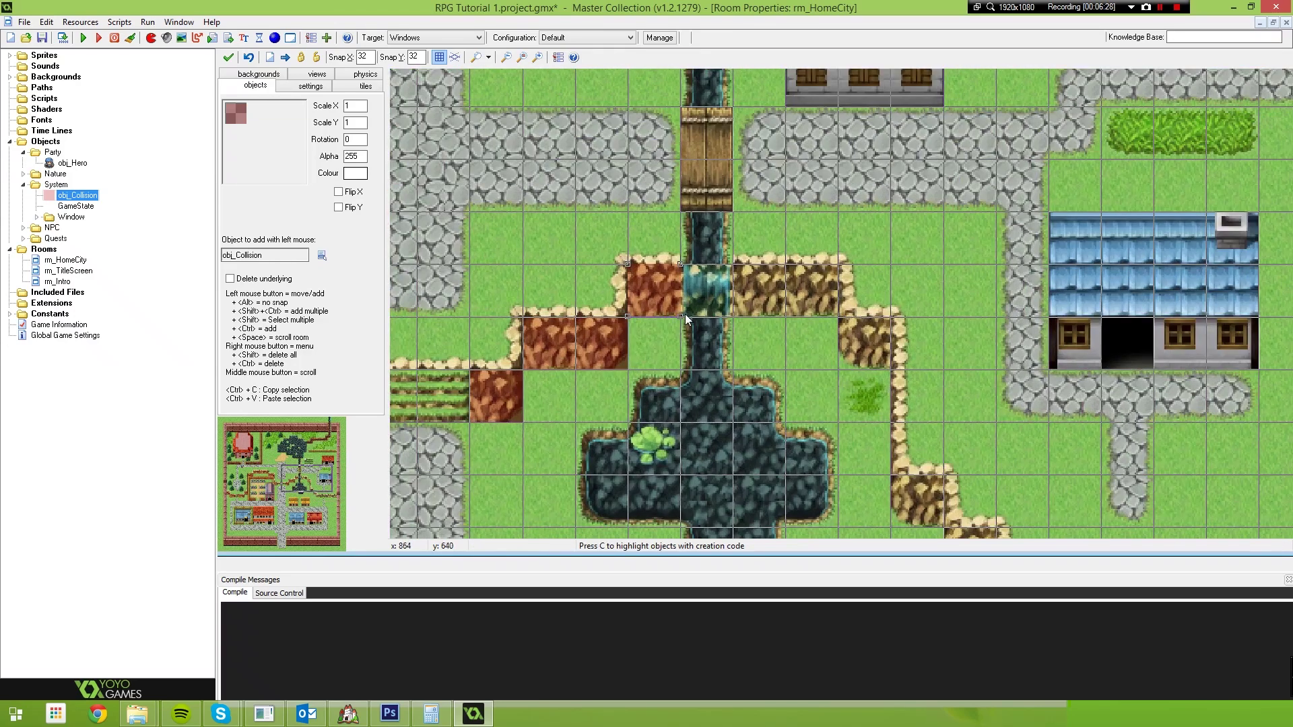
left_click_drag(681, 315, 843, 330)
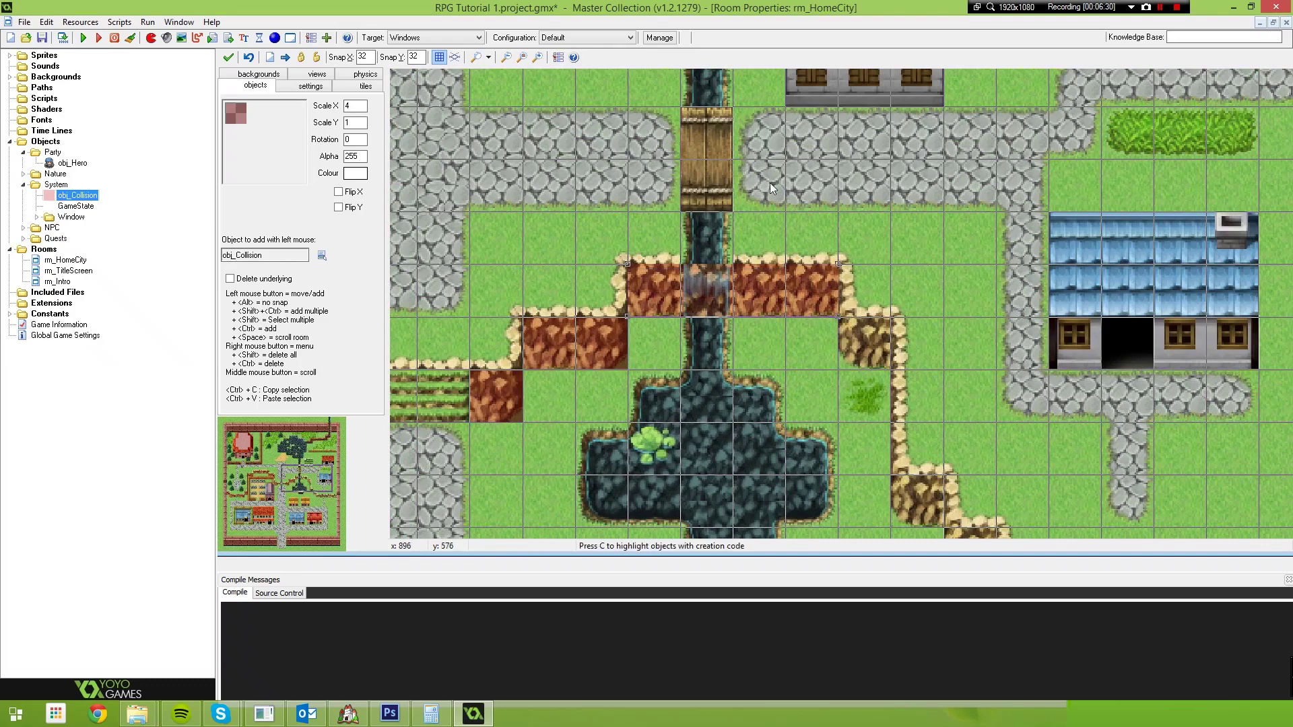
Step: Cover the large northern pond with stretched obj_Collision instances, using a 3 by 7 block in the middle and smaller ones around it
middle_click_drag(770, 183, 811, 490)
scroll(792, 298, "down", 1, "ctrl")
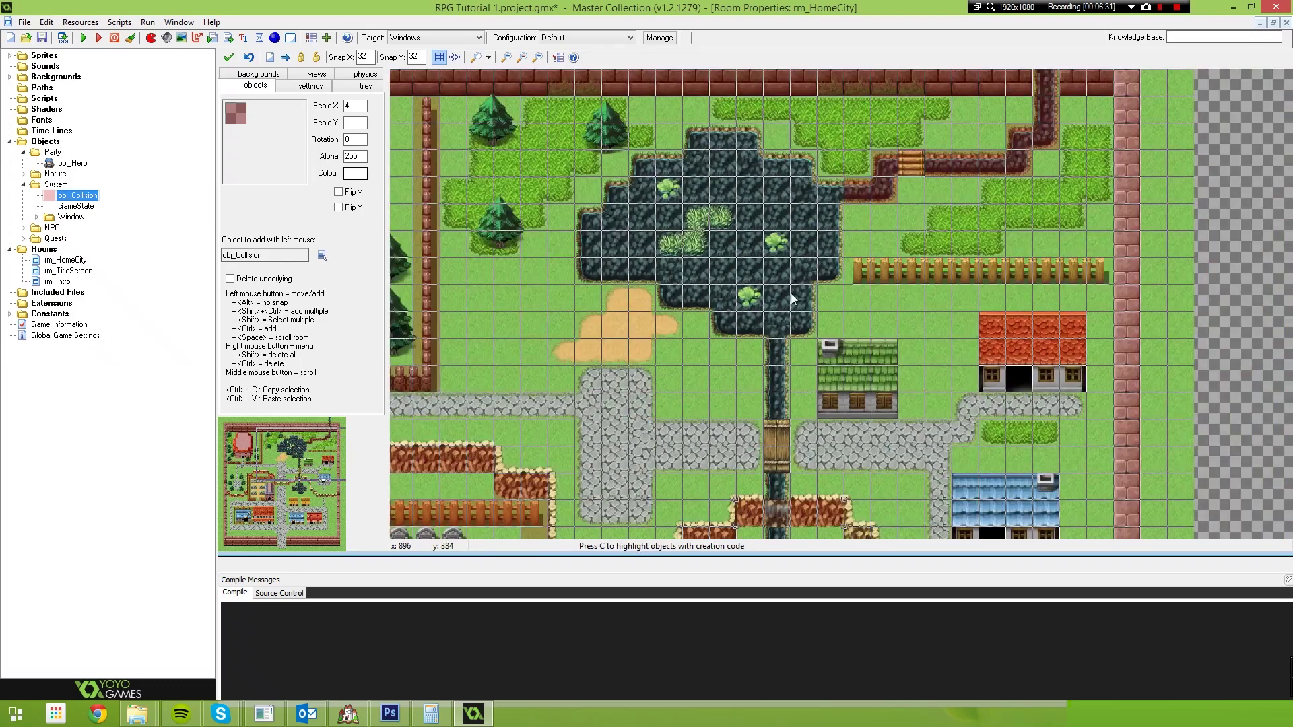
left_click(705, 140)
left_click_drag(711, 150, 781, 319)
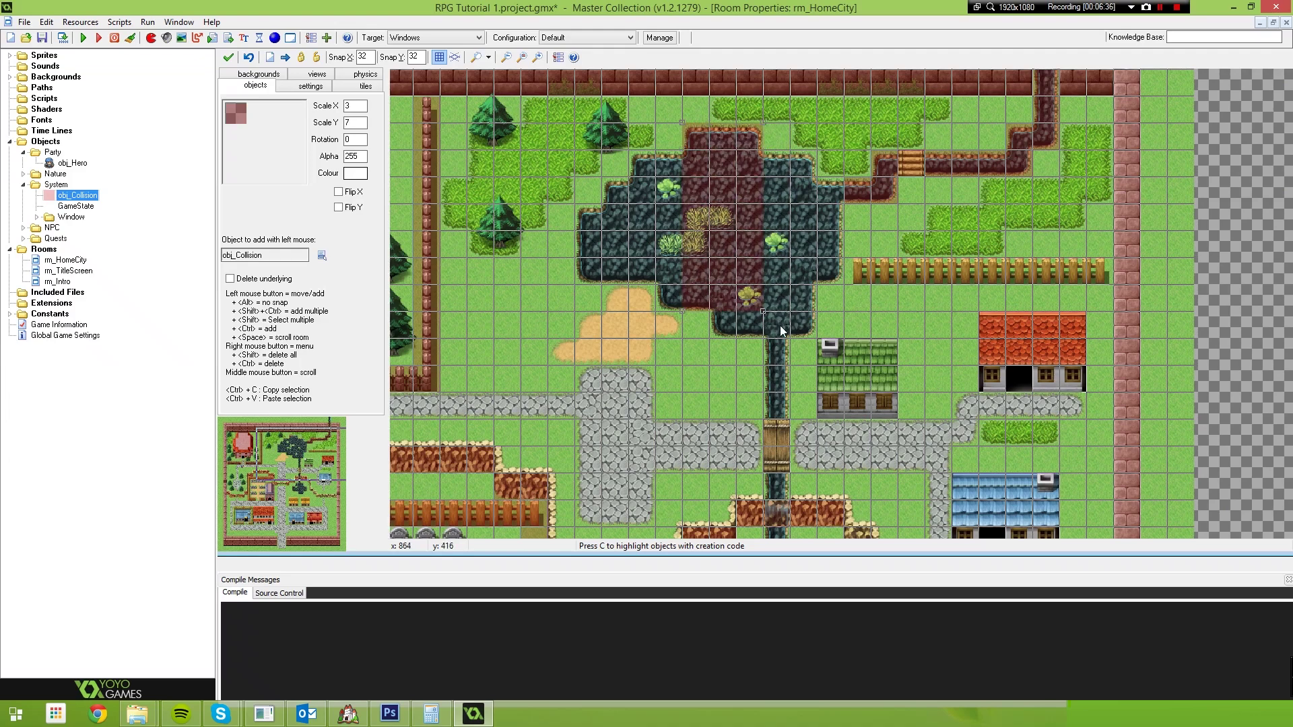
left_click(778, 173)
left_click_drag(793, 176, 821, 341)
left_click(825, 199)
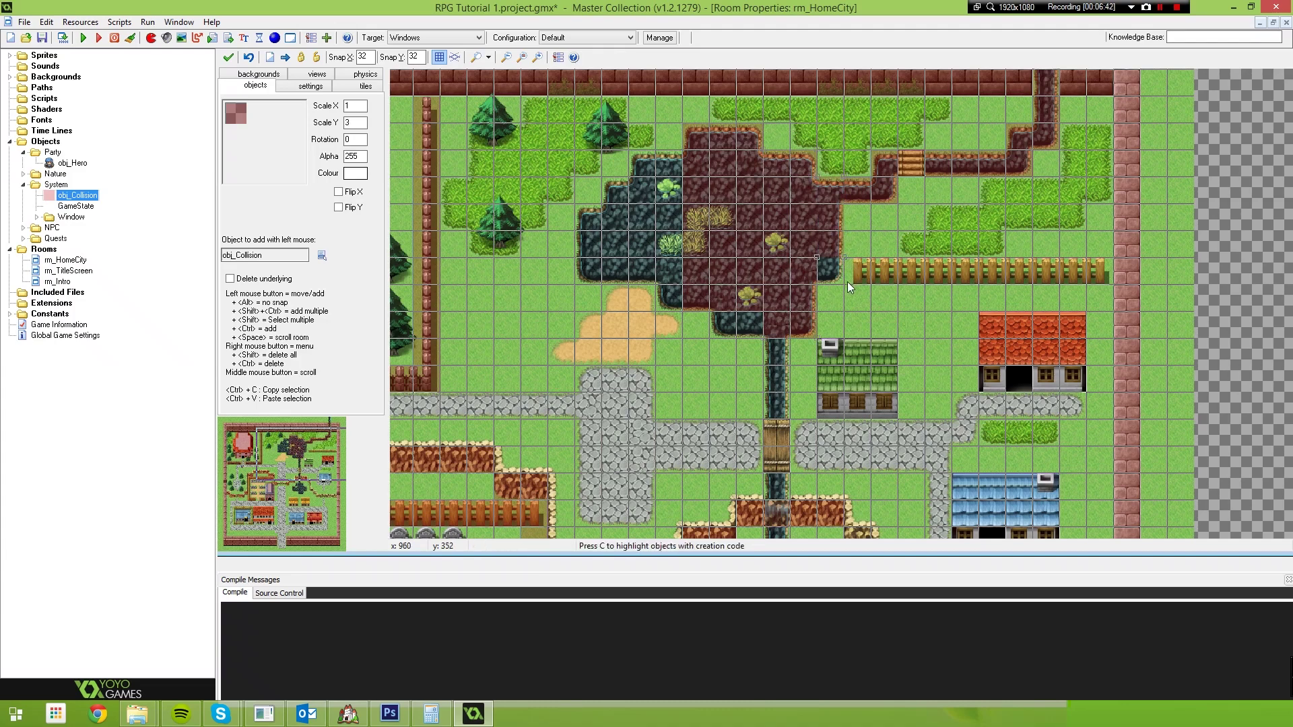
left_click_drag(847, 281, 847, 289)
left_click(652, 171)
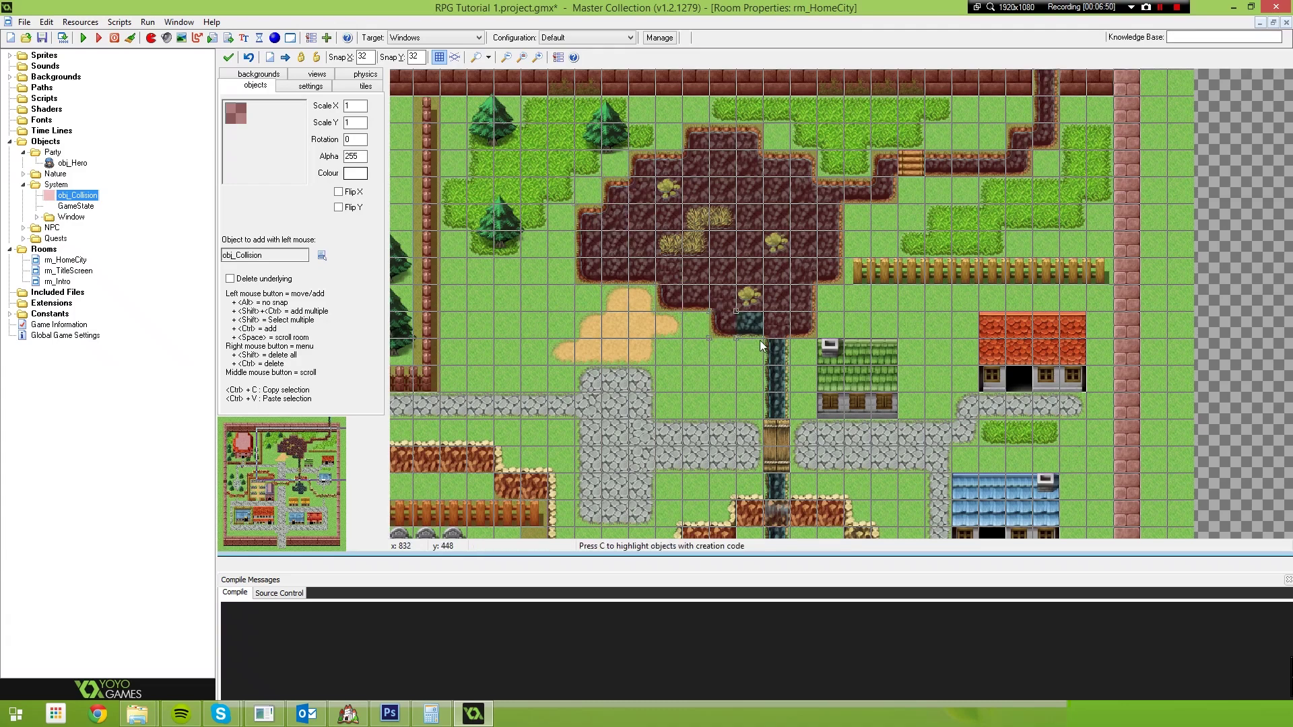
left_click_drag(760, 341, 765, 340)
Step: Cover the stream on both sides of the wooden bridge and the small cross-shaped pond with obj_Collision instances, leaving the bridge clear
middle_click_drag(779, 357, 692, 173)
left_click(691, 171)
left_click_drag(702, 182, 702, 235)
left_click(693, 303)
left_click_drag(702, 314, 713, 462)
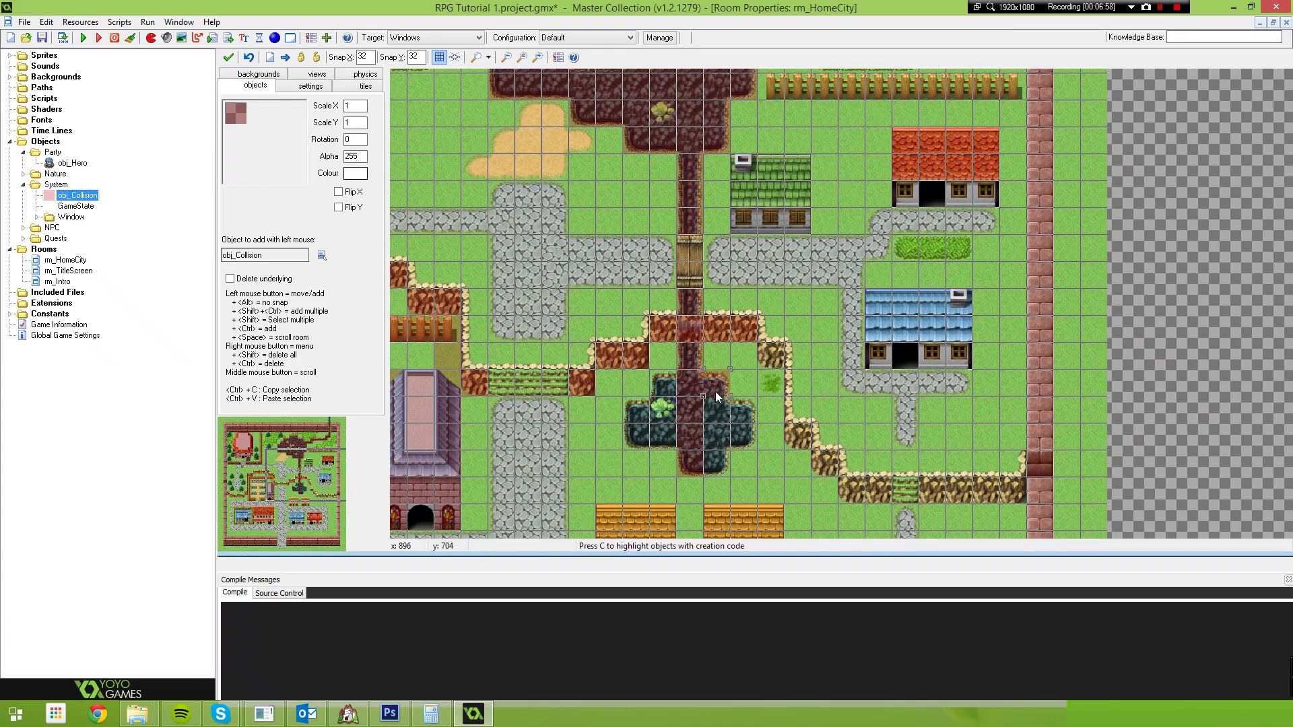
left_click(676, 397)
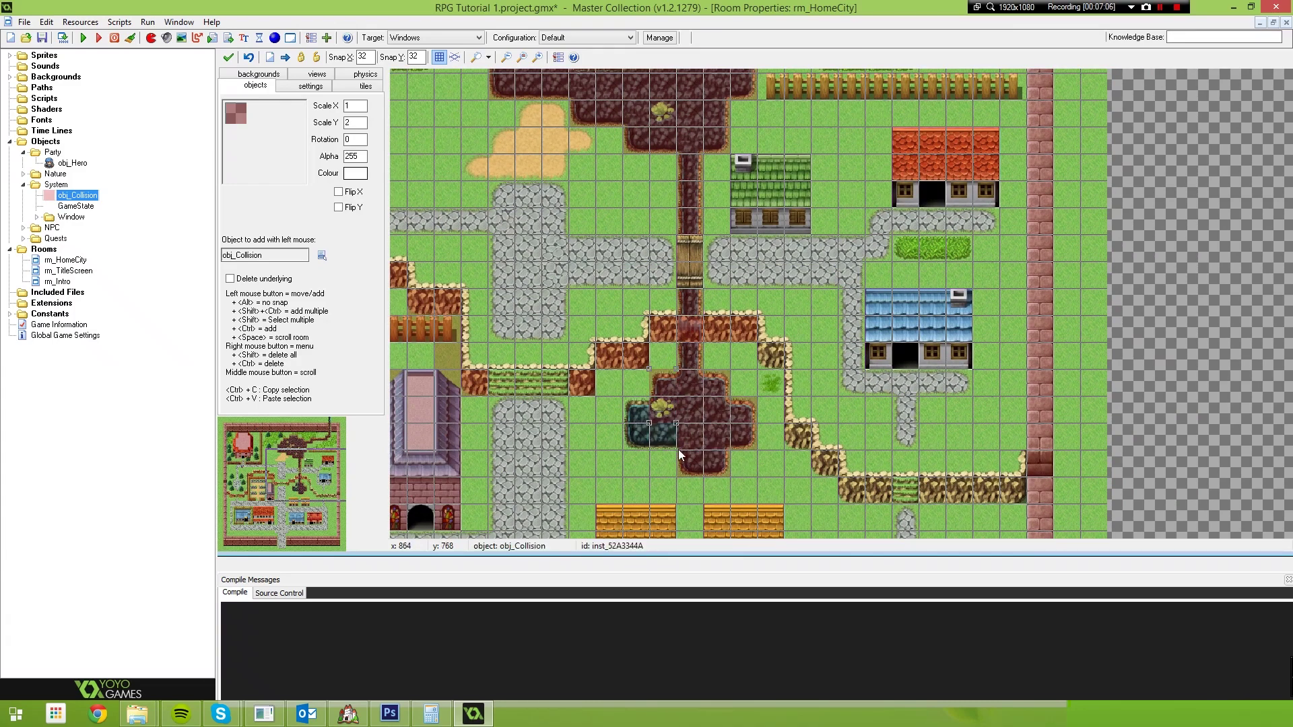
Step: Stretch an obj_Collision instance over the wooden fence east of the large pond at scale 10 by 1
scroll(795, 179, "down", 1)
middle_click_drag(796, 179, 801, 349)
left_click(699, 297)
left_click_drag(711, 305, 902, 305)
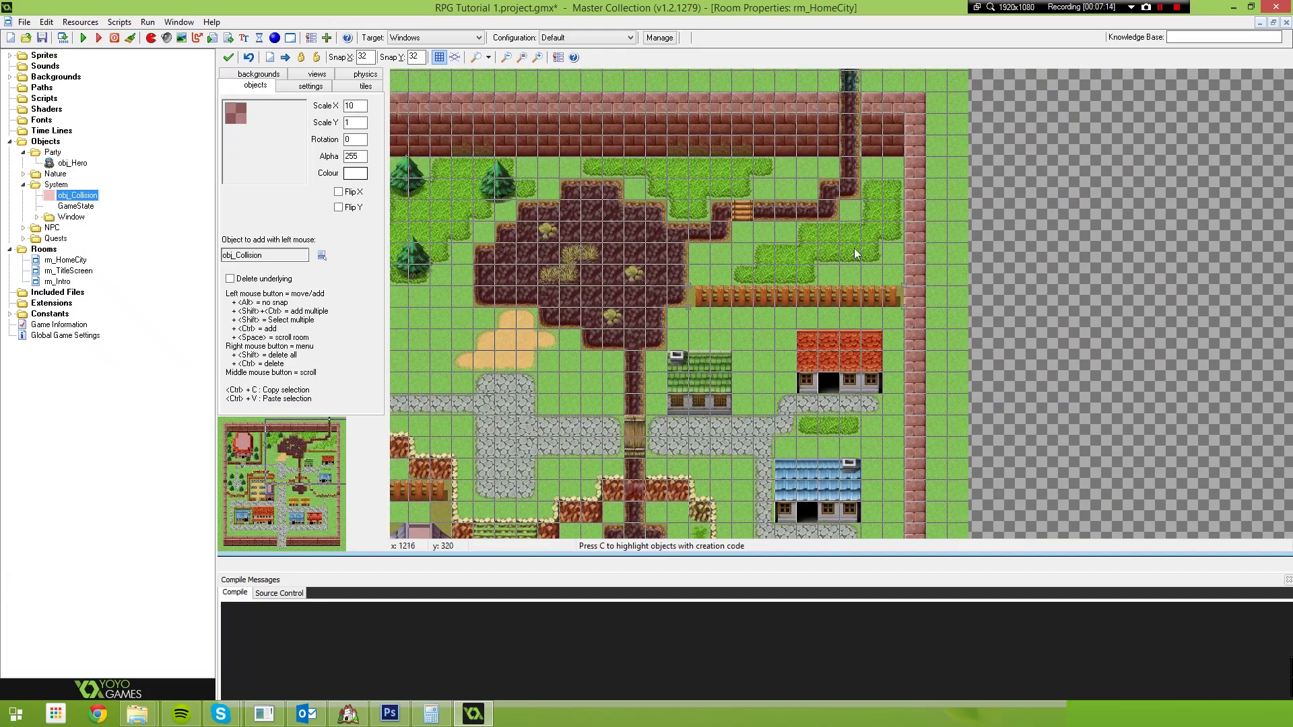
Step: Stretch an obj_Collision instance over the whole green-roofed house east of the bridge
middle_click_drag(746, 232, 766, 292)
scroll(766, 293, "up", 4)
right_click(763, 301)
scroll(766, 247, "down", 5)
middle_click_drag(756, 374, 754, 288)
scroll(754, 288, "up", 3)
middle_click_drag(668, 276, 666, 237)
left_click(660, 229)
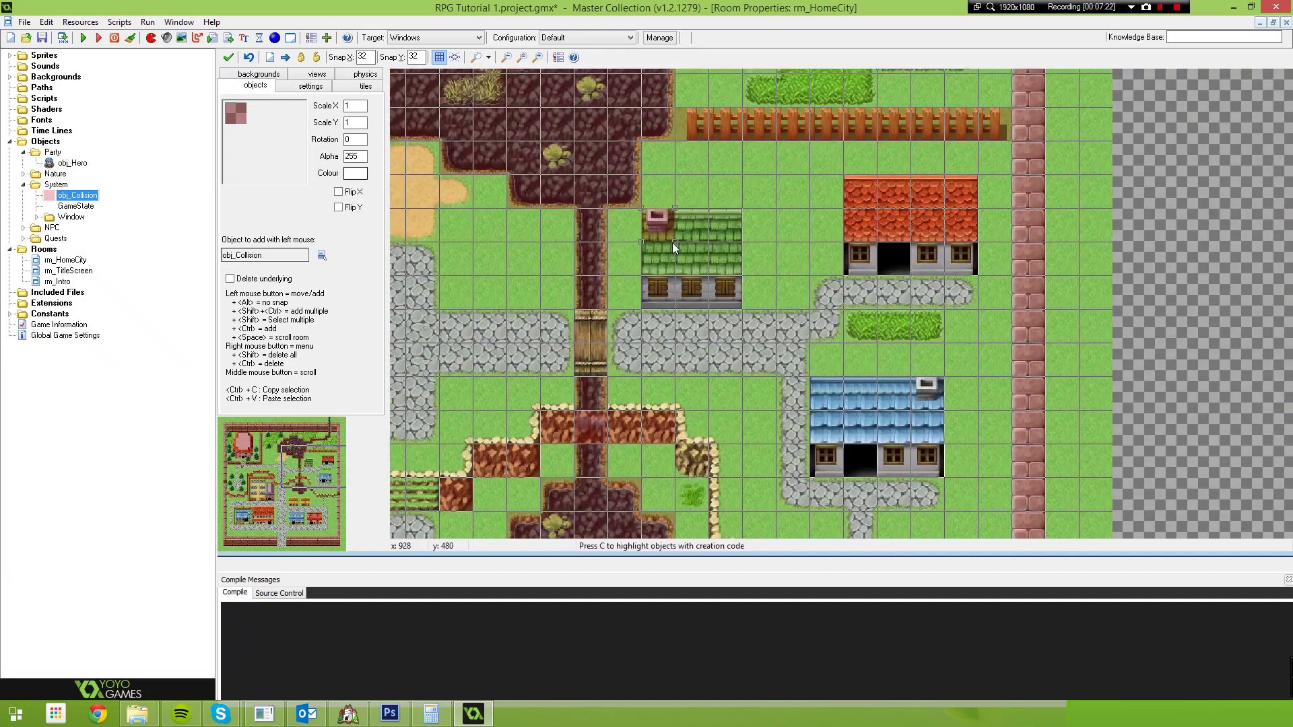
left_click_drag(674, 241, 744, 311)
Step: Cover the roof of the red-roofed house in the northeast and the walls beside its doorway with obj_Collision instances
left_click(860, 192)
left_click_drag(875, 208, 978, 244)
left_click(860, 260)
left_click(925, 259)
Step: Cover the roof of the blue-roofed house below the hedge and the walls beside its doorway with obj_Collision instances
middle_click_drag(968, 334, 926, 205)
left_click(784, 260)
mouse_move(800, 276)
left_mouse_down()
mouse_move(914, 312)
mouse_move(901, 342)
left_mouse_up()
left_click(784, 328)
left_click(851, 328)
Step: Cover the stepped cliff from the small pond to the east wall with obj_Collision instances, leaving the grassy stairs free
middle_click_drag(774, 337, 791, 224)
left_click(661, 212)
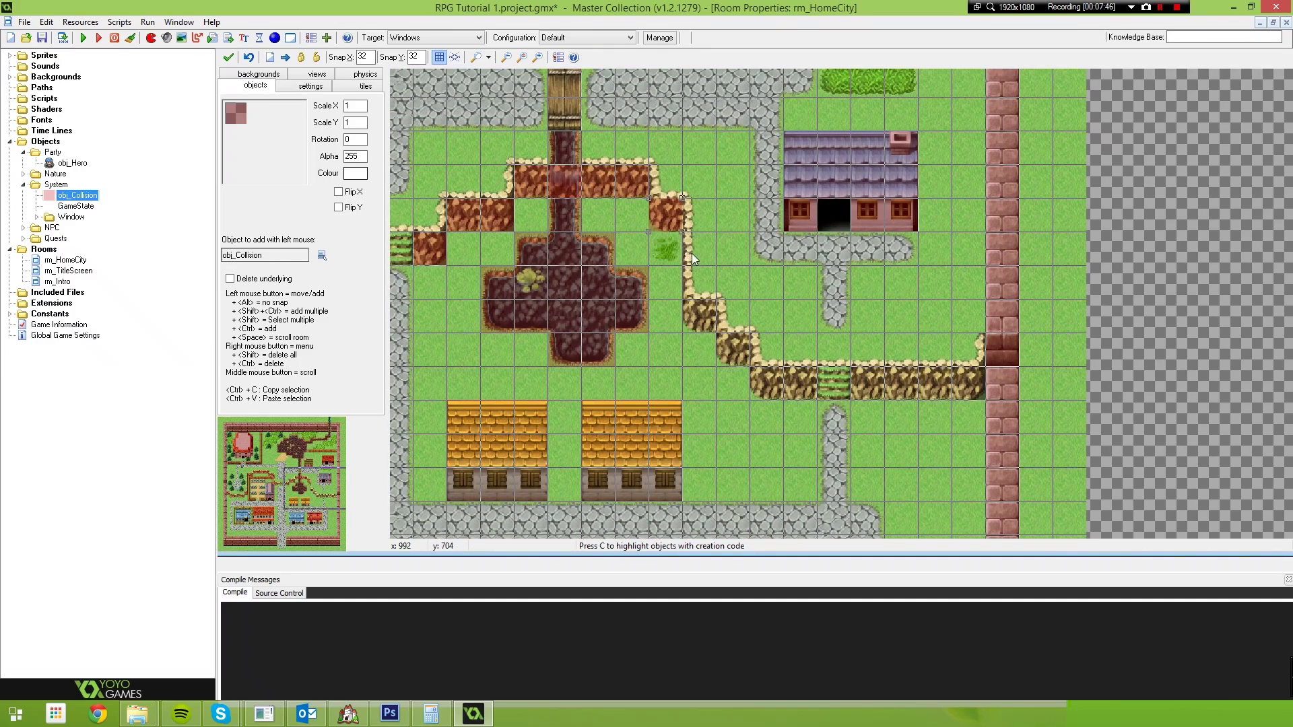
mouse_move(695, 301)
left_mouse_down("ctrl+shift")
mouse_move(784, 400)
mouse_move(915, 401)
left_mouse_up("ctrl+shift")
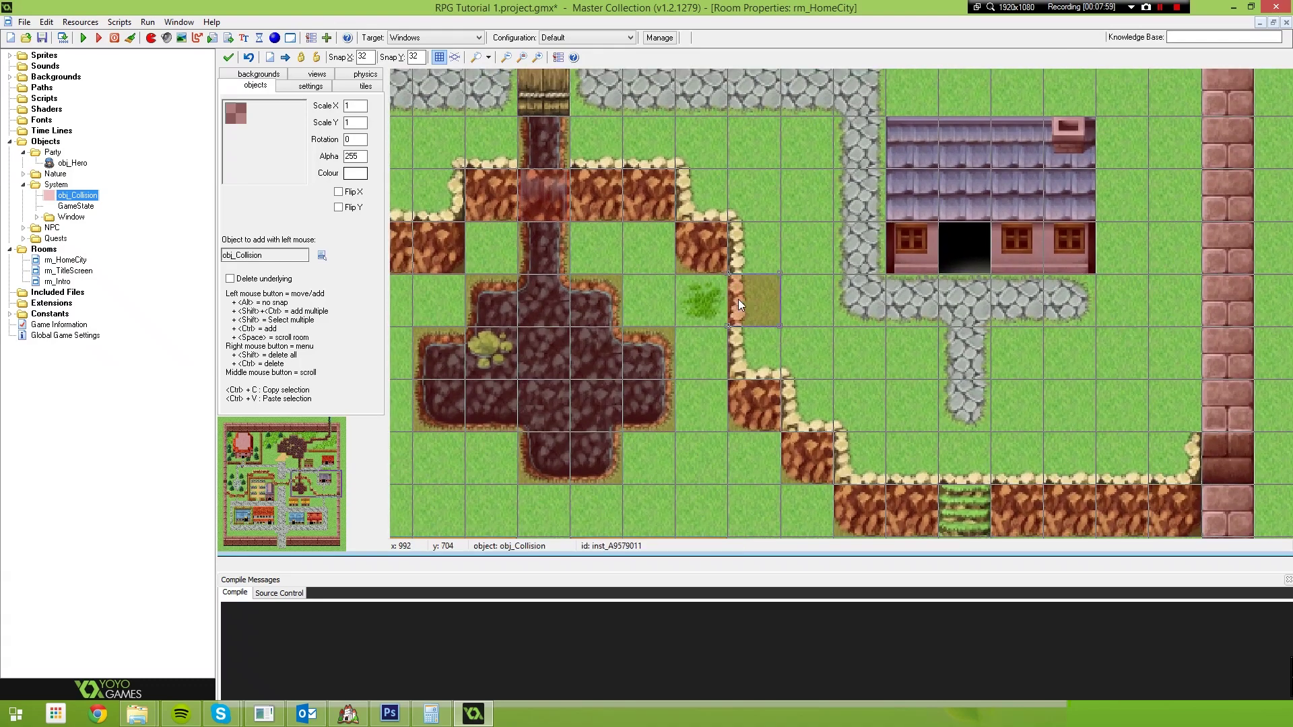
scroll(738, 299, "up", 2, "ctrl")
left_click(717, 325)
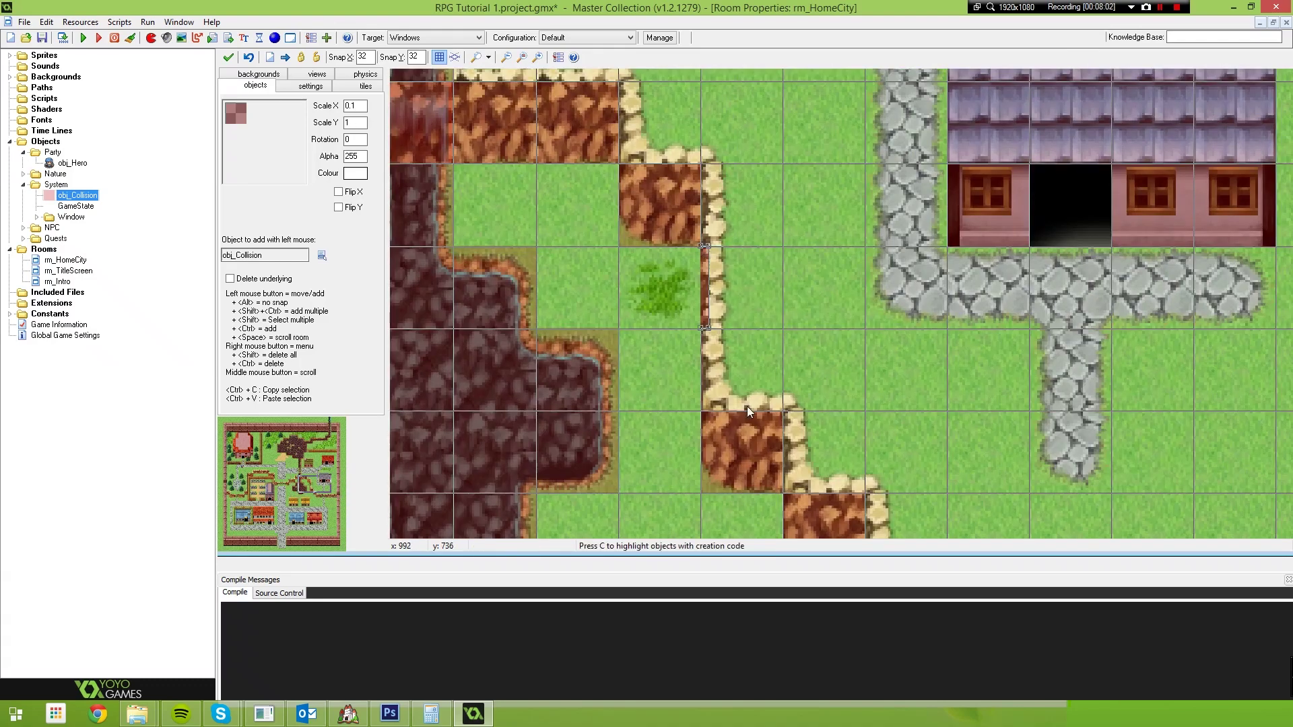
left_click_drag(746, 406, 744, 425)
right_click(705, 318)
left_click(717, 328)
scroll(738, 280, "down", 3, "ctrl")
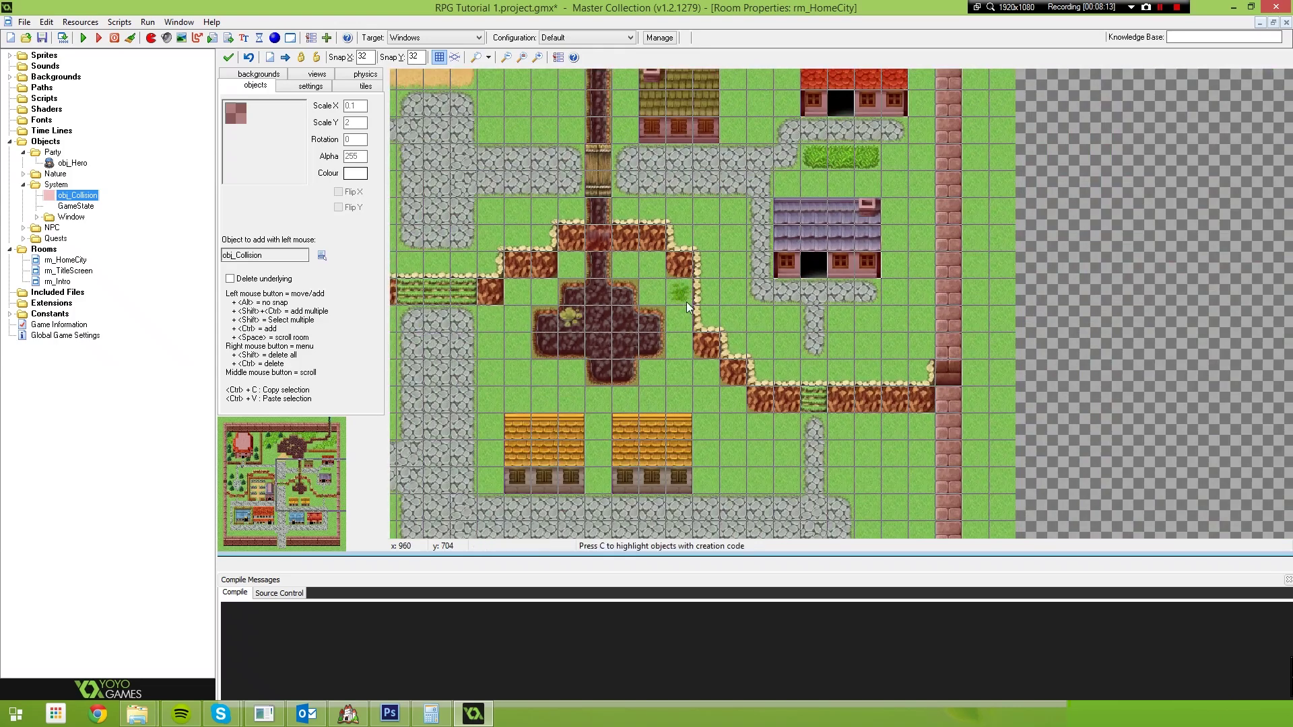
scroll(701, 310, "up", 2, "ctrl")
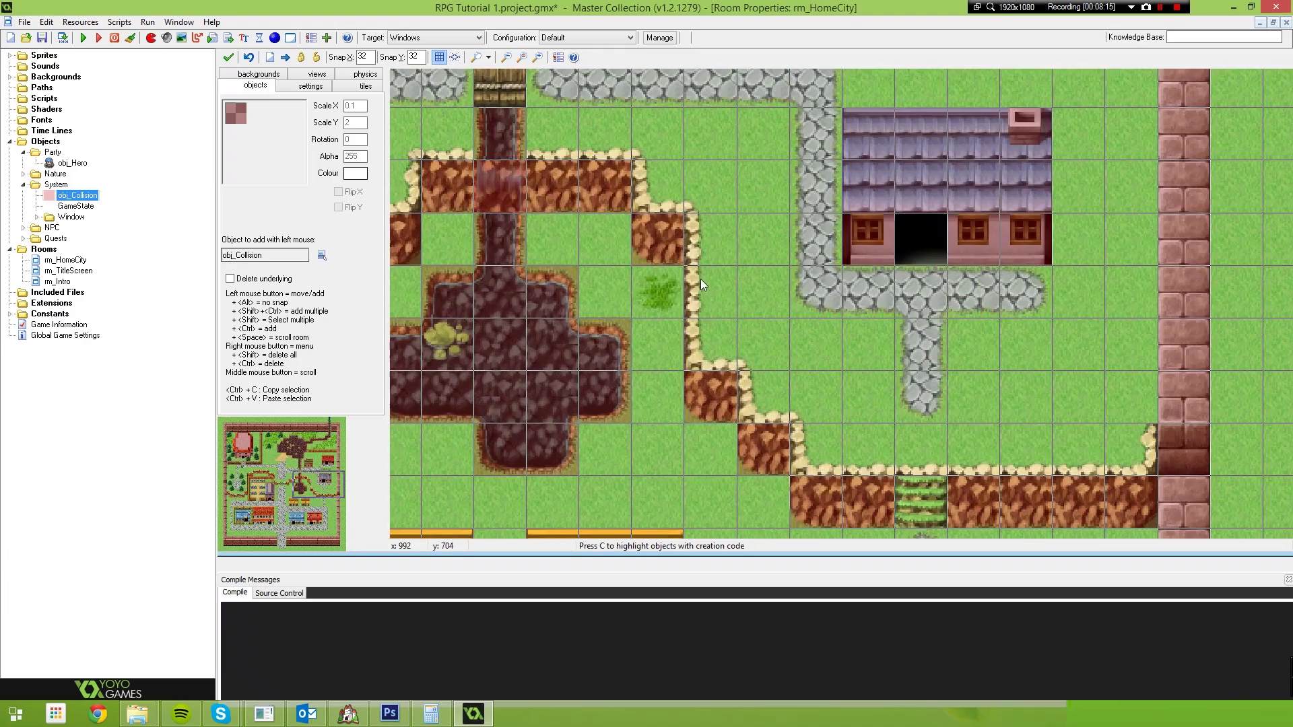
left_click(672, 287)
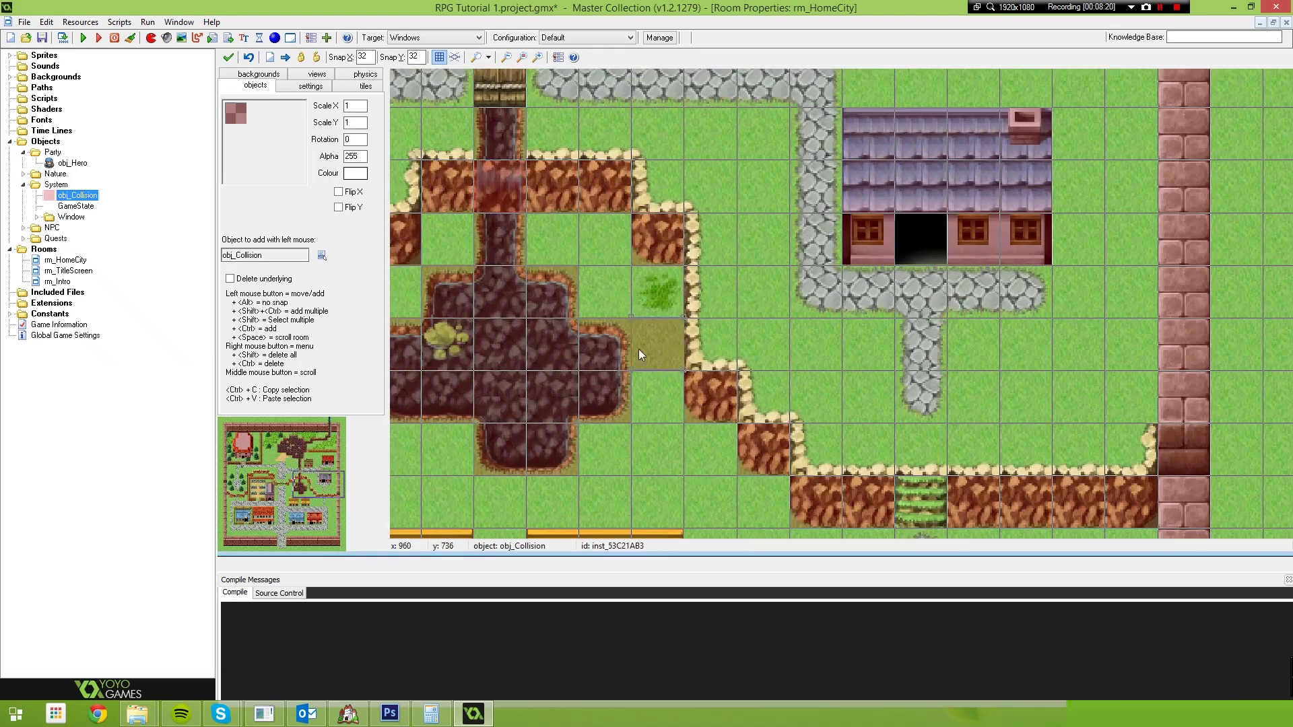
left_click_drag(651, 346, 706, 284)
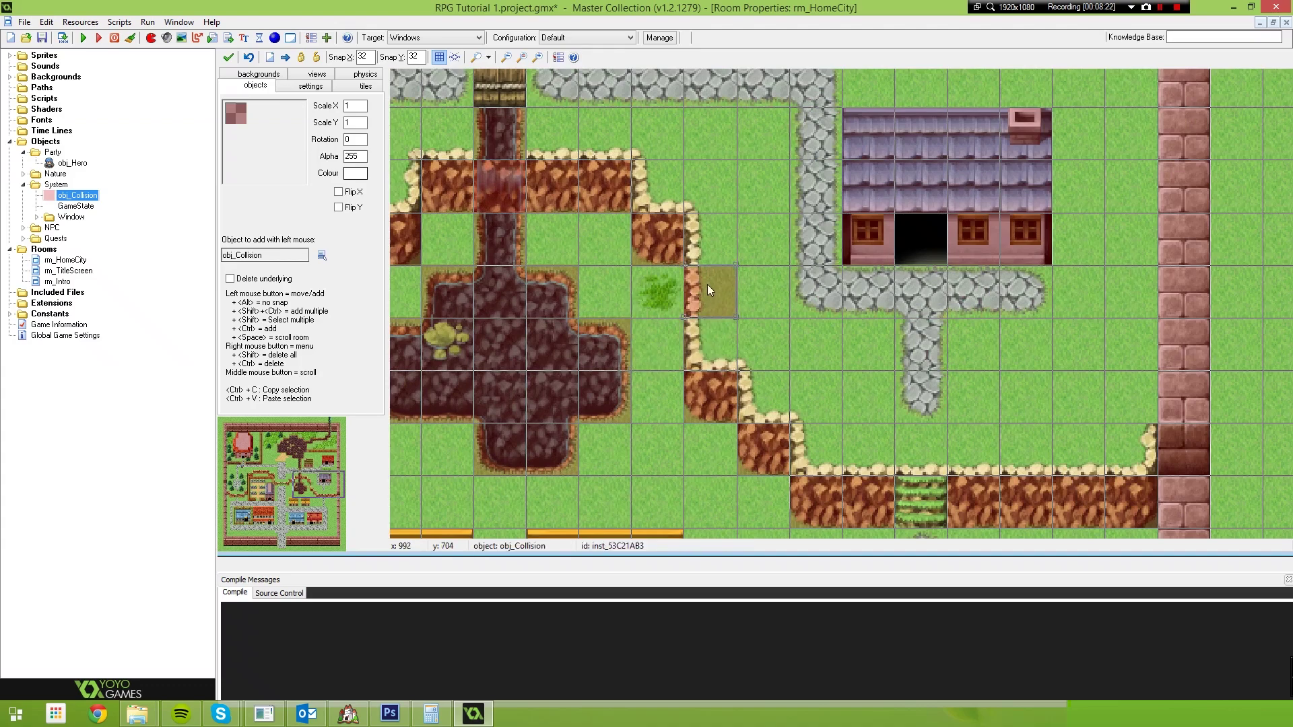
left_click(715, 343)
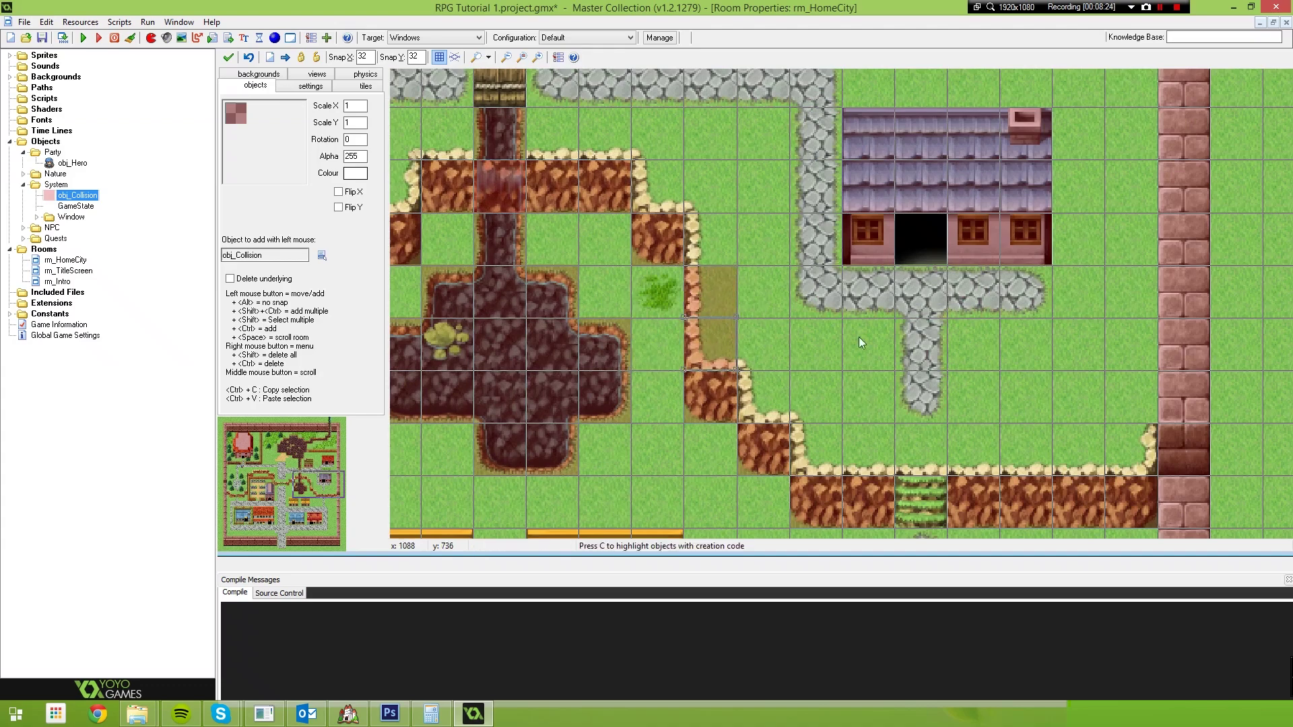
right_click(706, 297)
left_click(710, 301)
right_click(705, 329)
left_click(713, 337)
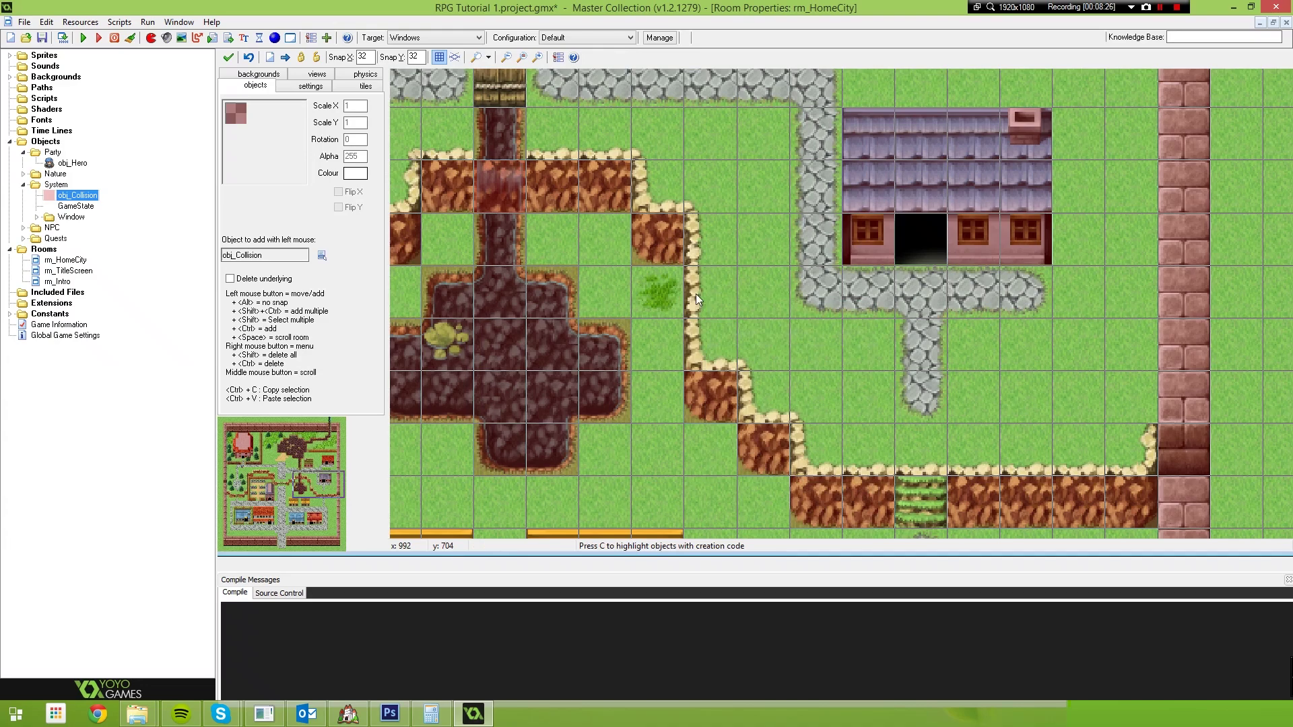
Step: Set the horizontal snap to 8 and cover the narrow vertical cliff edge east of the small pond with a 0.25 by 2 obj_Collision instance
scroll(696, 294, "up", 1)
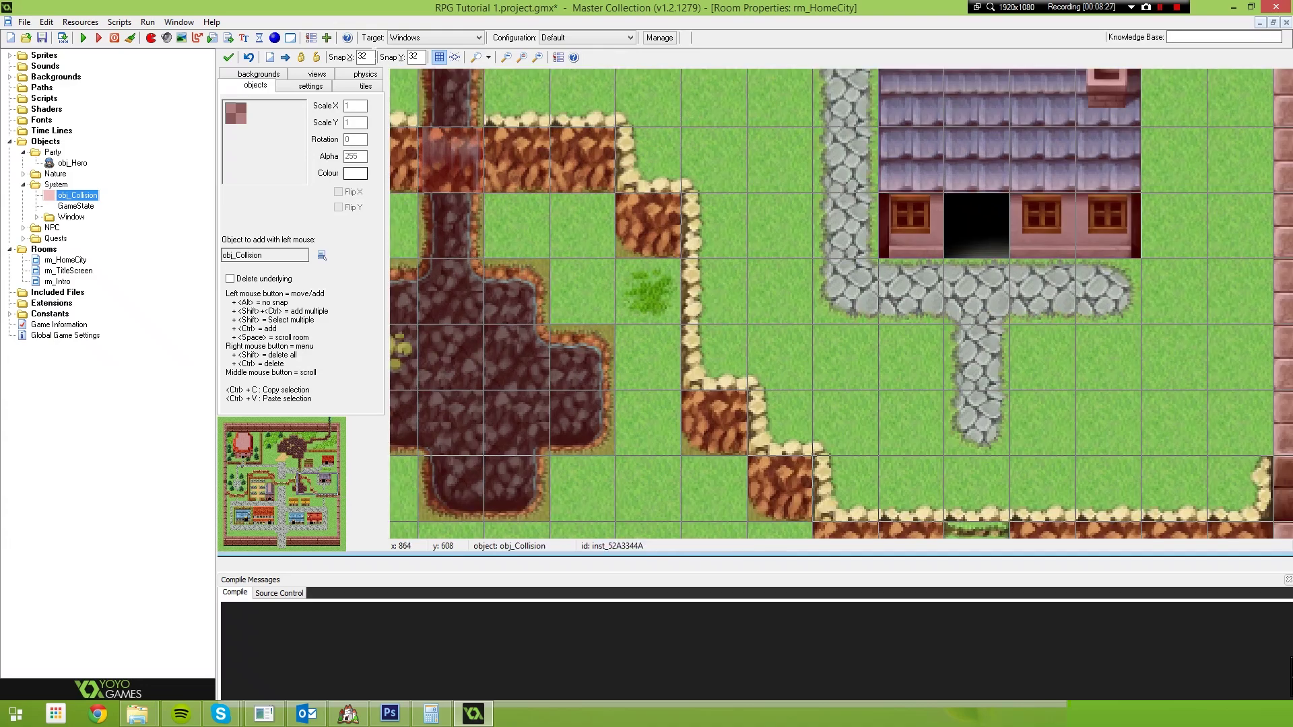
type("8")
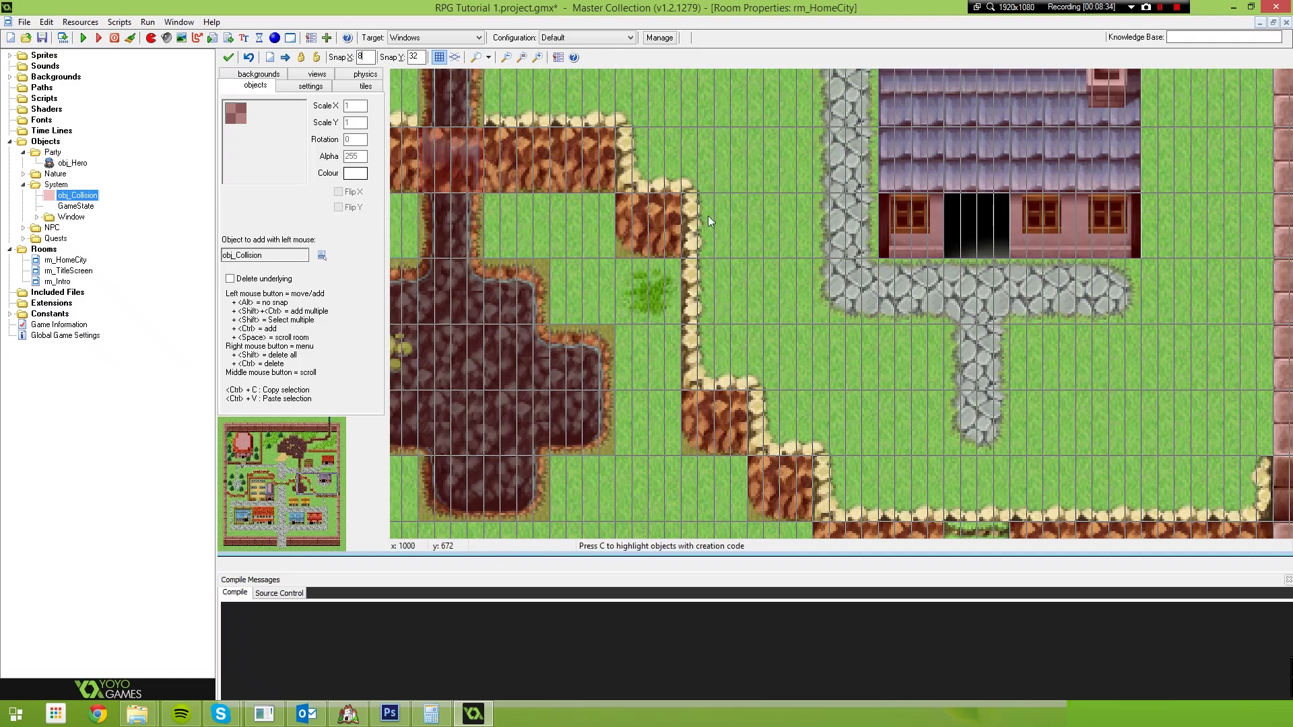
scroll(708, 275, "up", 1, "ctrl")
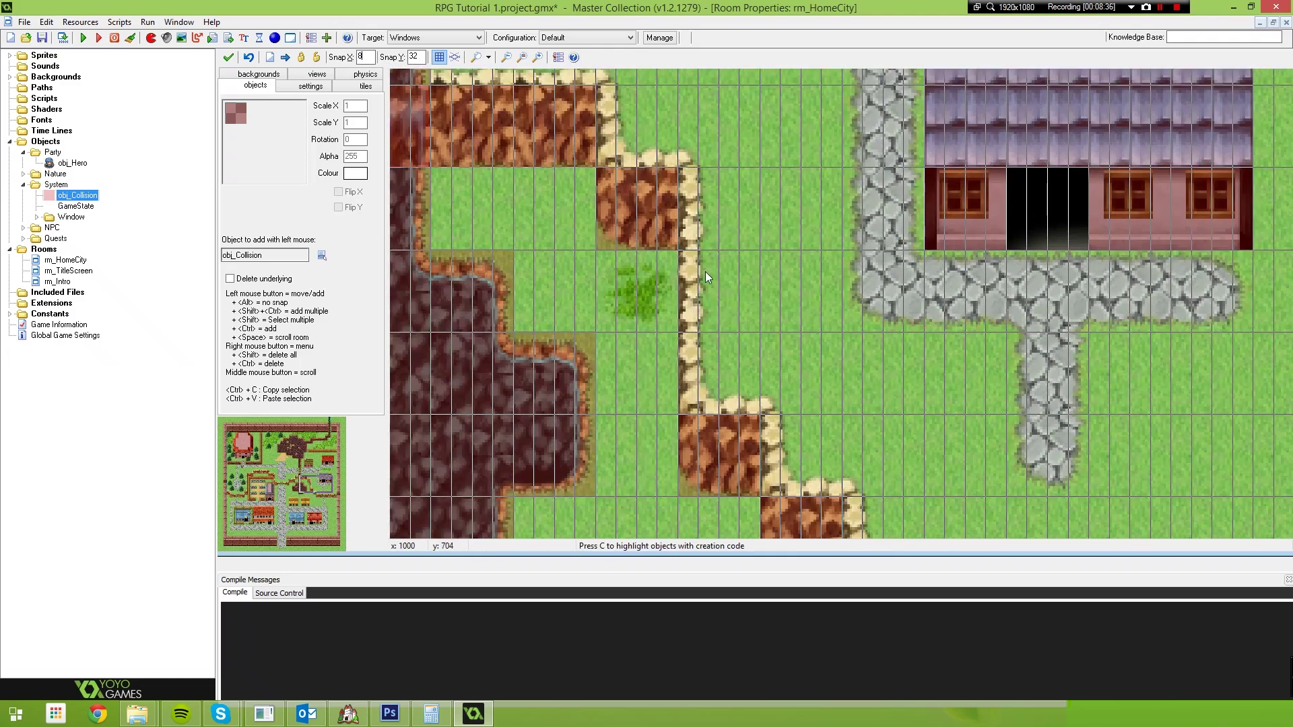
left_click(705, 272)
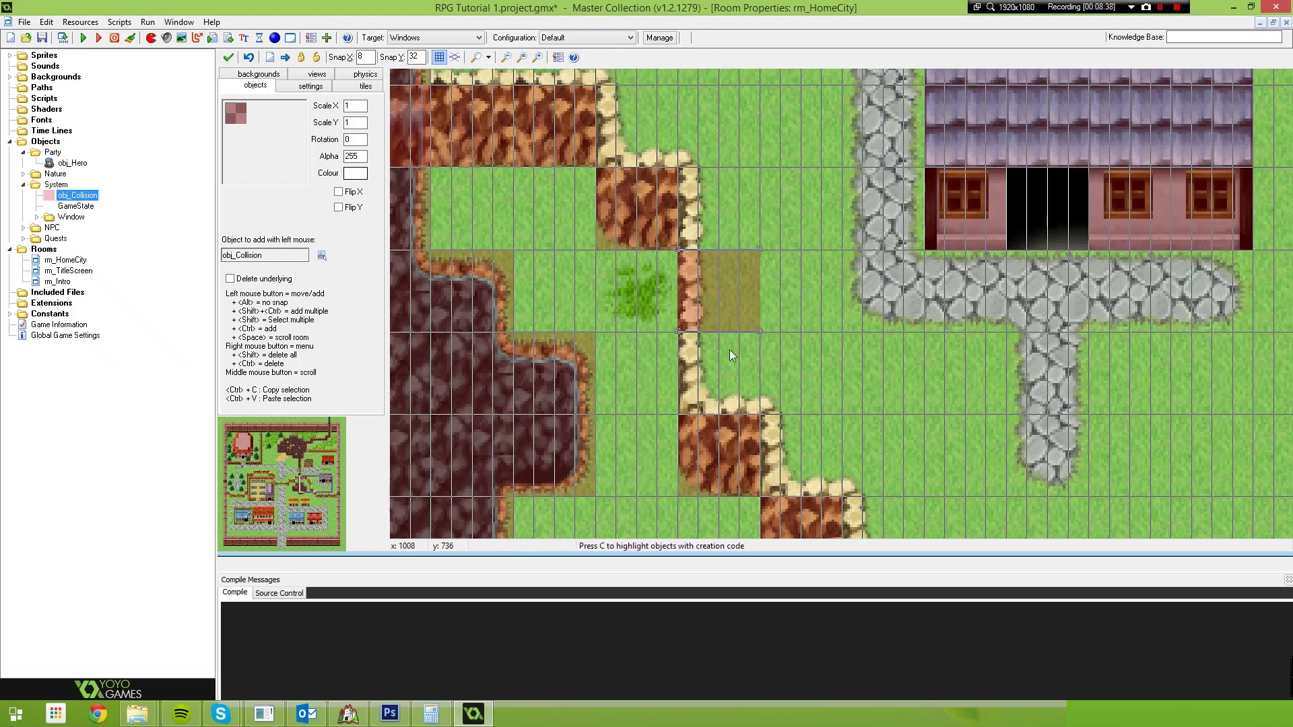
left_click_drag(758, 332, 708, 334)
left_click_drag(702, 409, 702, 431)
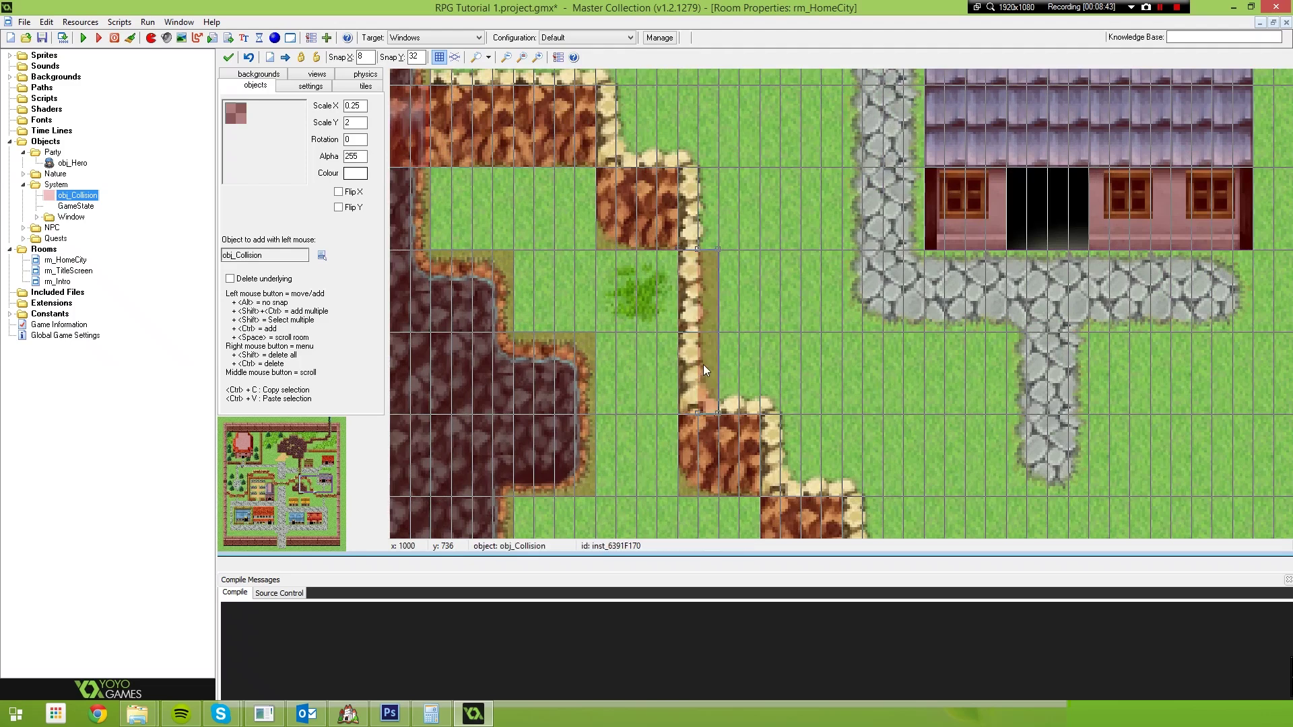
mouse_move(703, 365)
left_mouse_down()
mouse_move(739, 370)
mouse_move(685, 366)
left_mouse_up()
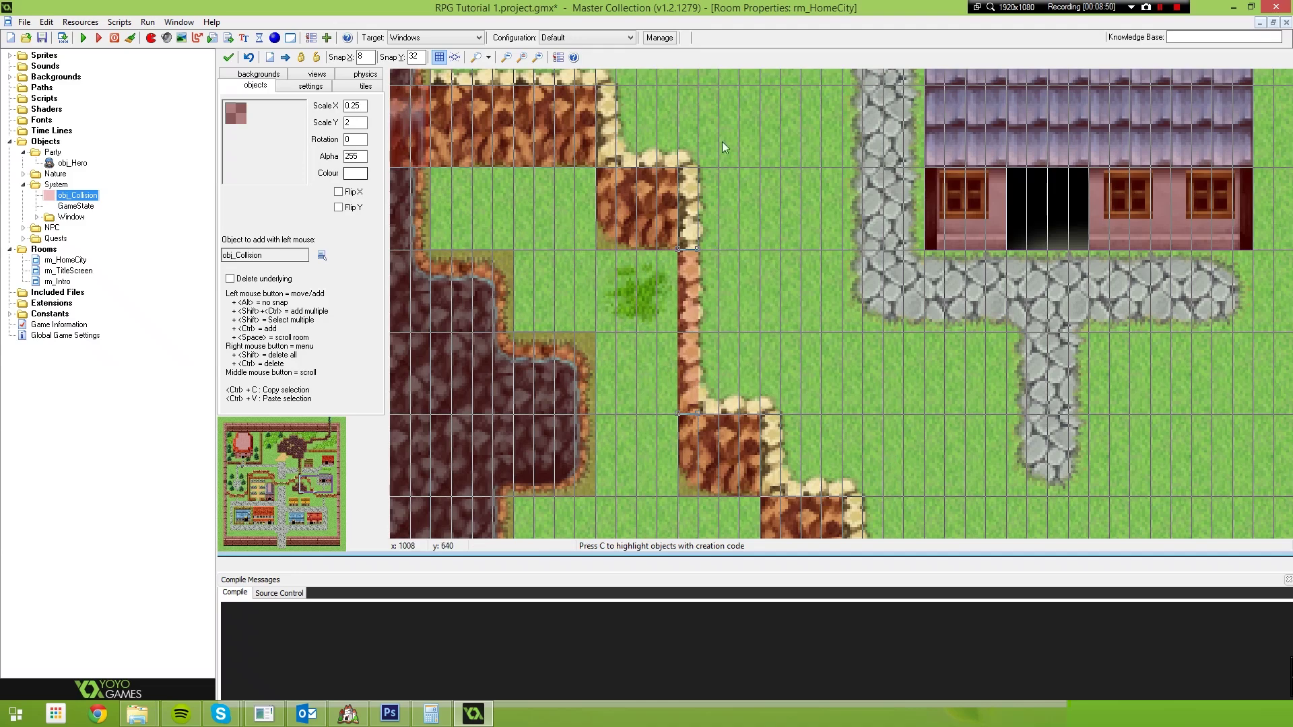
scroll(729, 274, "down", 3)
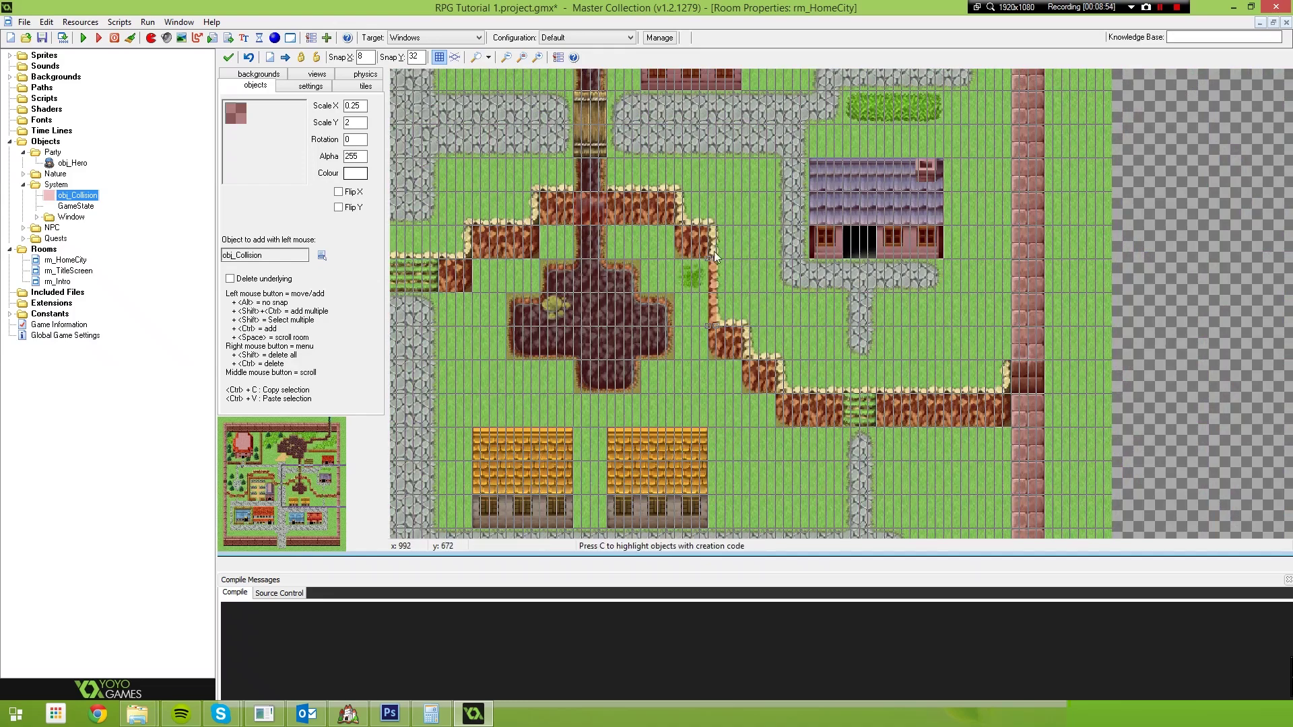
Step: Set the horizontal snap to 32 and cover the two orange-roofed buildings with 3 by 3 obj_Collision instances
type("32")
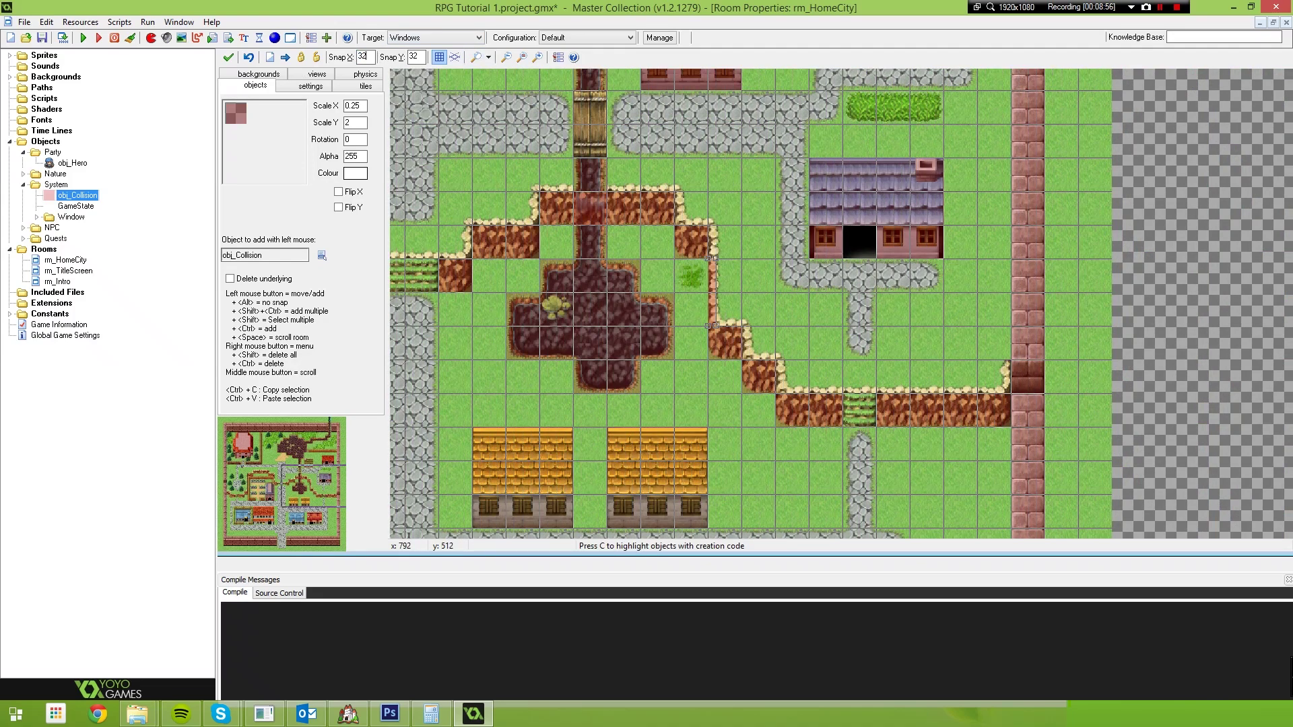
scroll(712, 85, "down", 2)
left_click(652, 317)
left_click_drag(666, 325, 703, 369)
left_click(569, 314)
left_click_drag(579, 325, 623, 369)
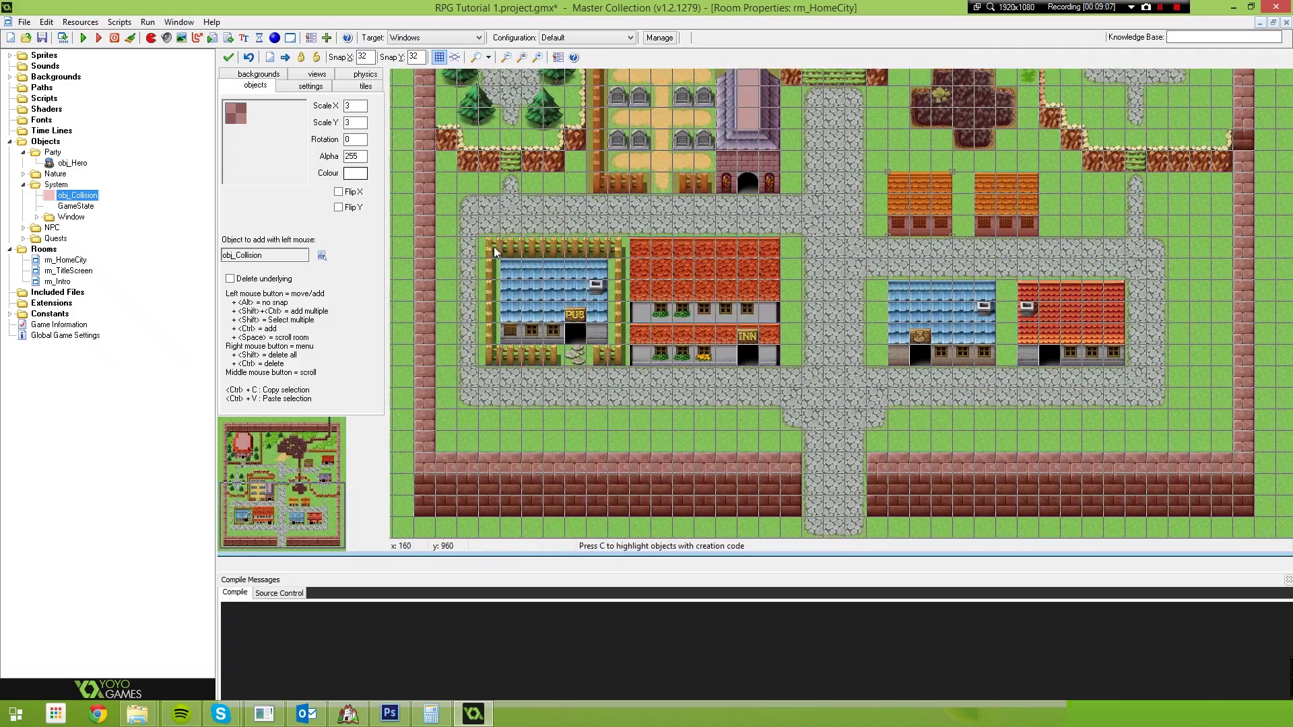
Step: Cover the pub, its surrounding fence and the neighbouring inn with obj_Collision instances, leaving both doorways clear
left_click_drag(518, 303, 783, 334)
left_click(597, 334)
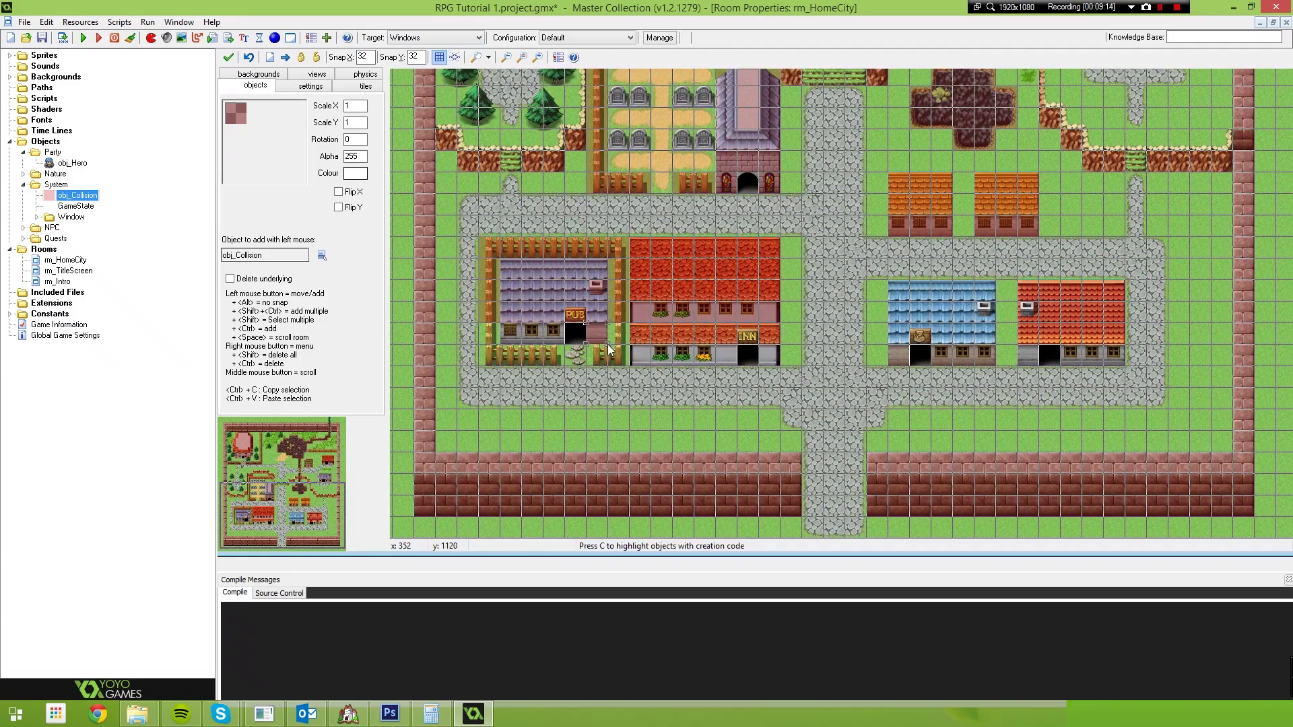
left_click_drag(608, 344, 739, 368)
left_click(489, 334)
left_click_drag(500, 344, 566, 368)
left_click(748, 334)
left_click(769, 334)
left_click_drag(777, 342, 779, 364)
scroll(779, 357, "down", 1)
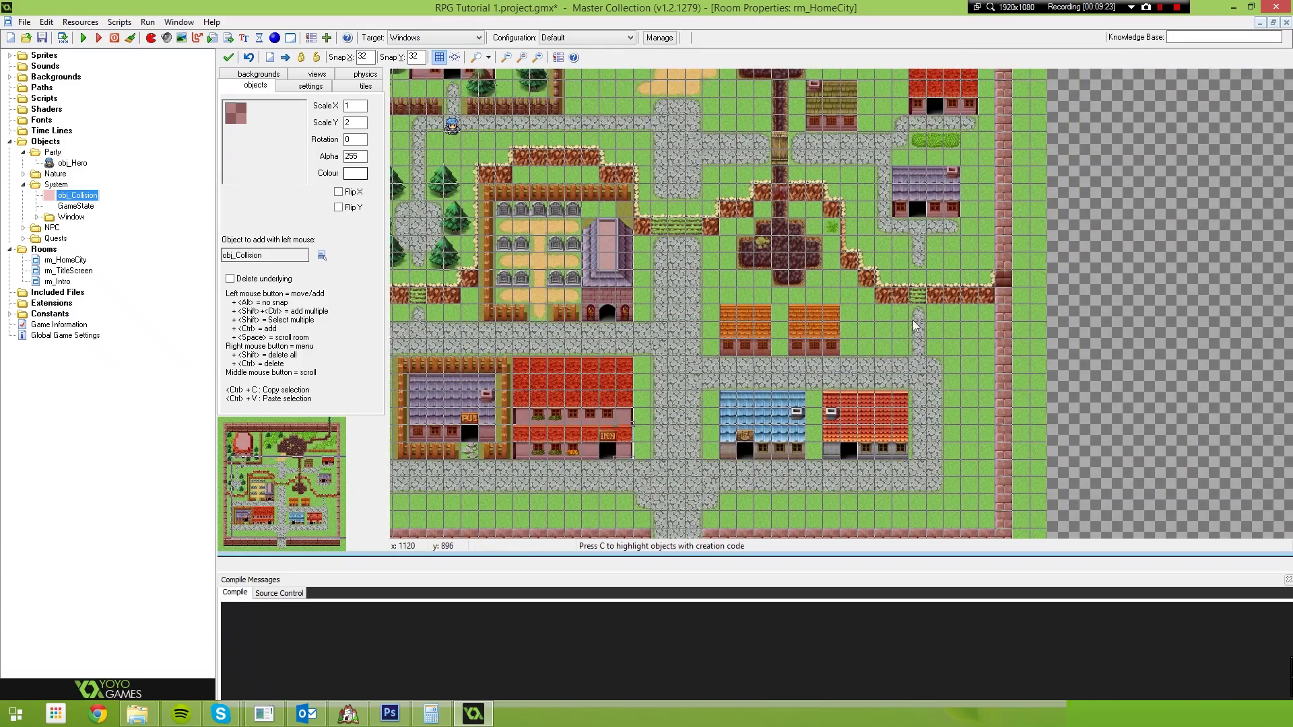
middle_click_drag(855, 202, 992, 428)
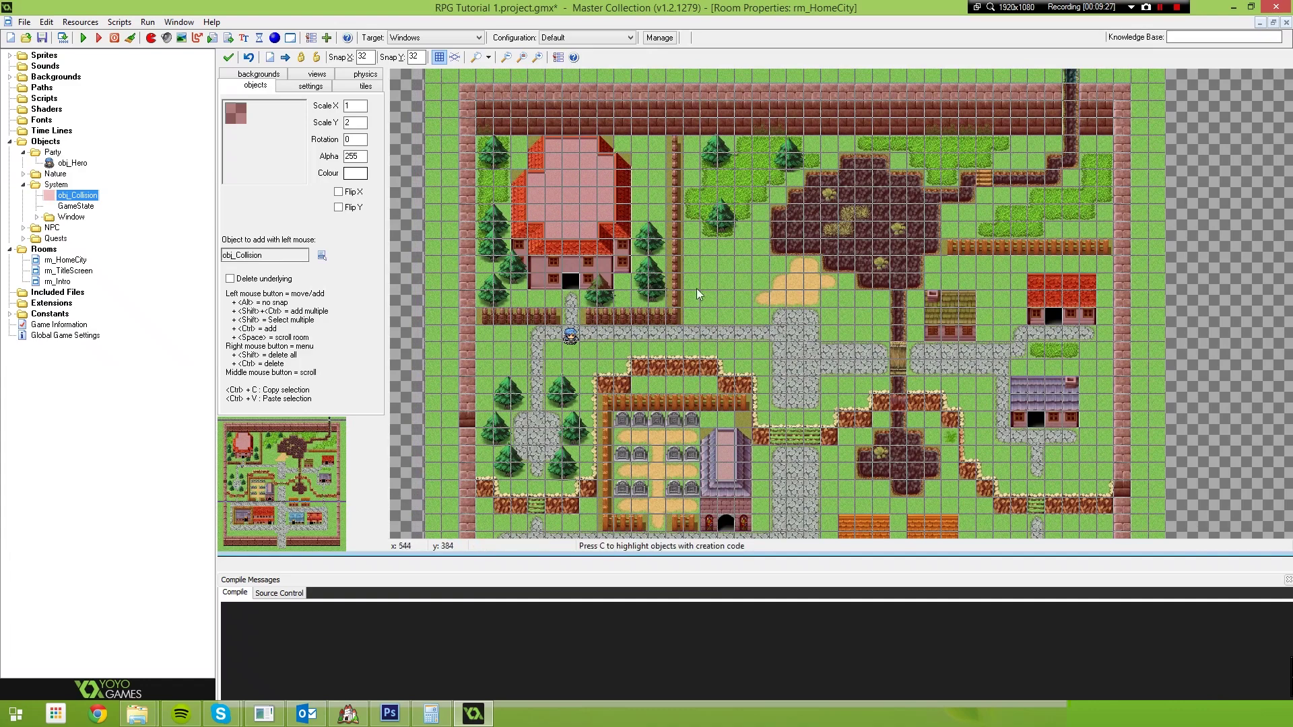
scroll(980, 298, "down", 5)
scroll(921, 357, "up", 3)
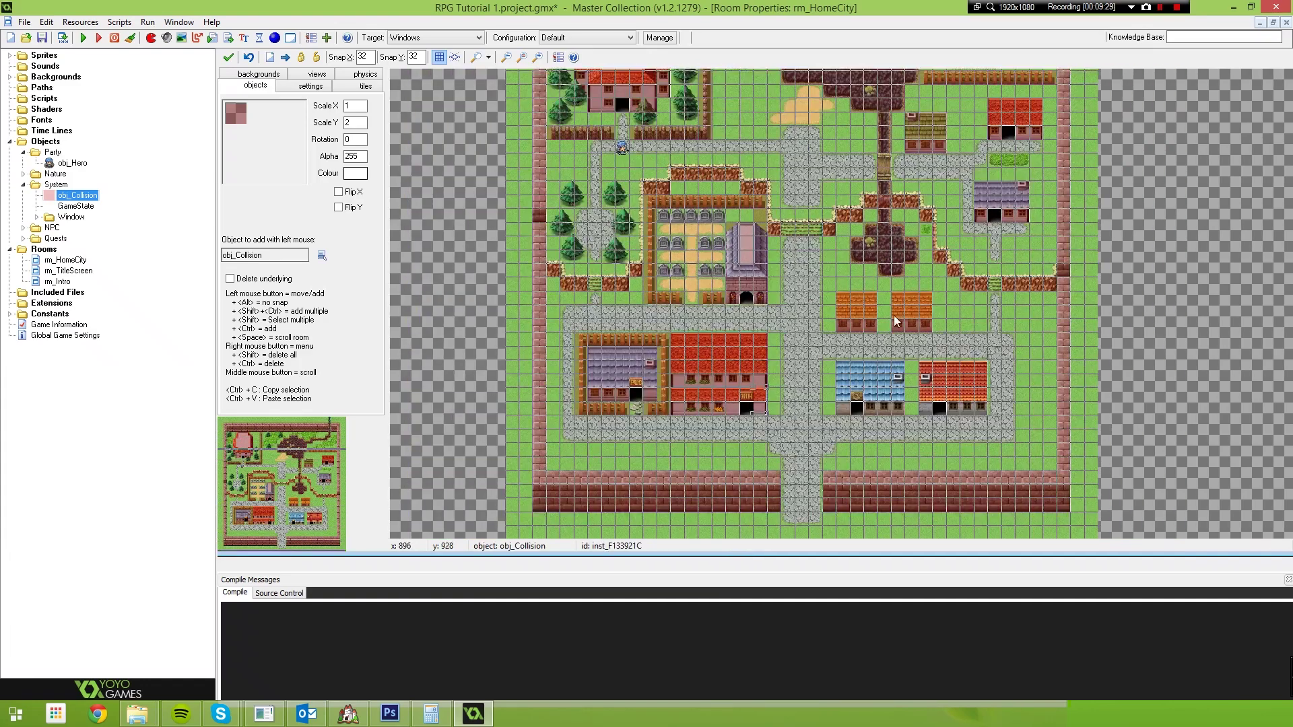
Step: Create a sprite named spr_Collision_Off in the Collisions group of the System sprites
scroll(721, 302, "up", 2)
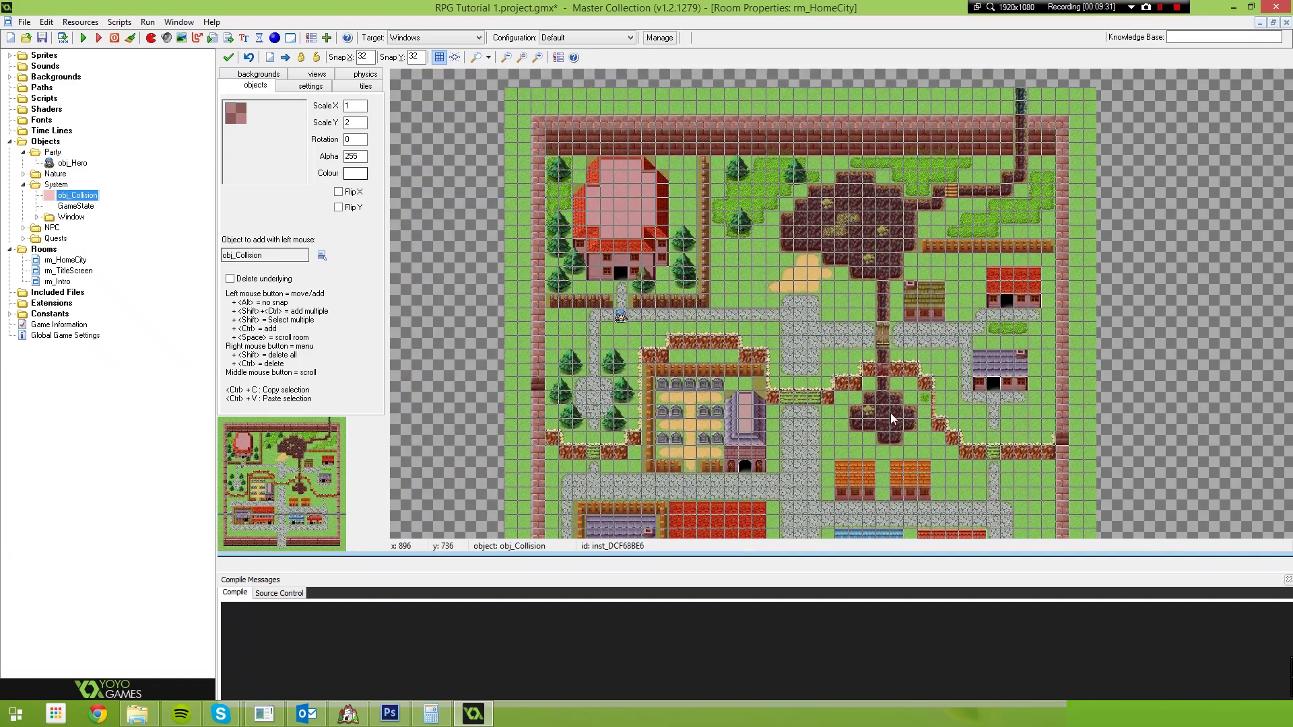
scroll(721, 302, "down", 2)
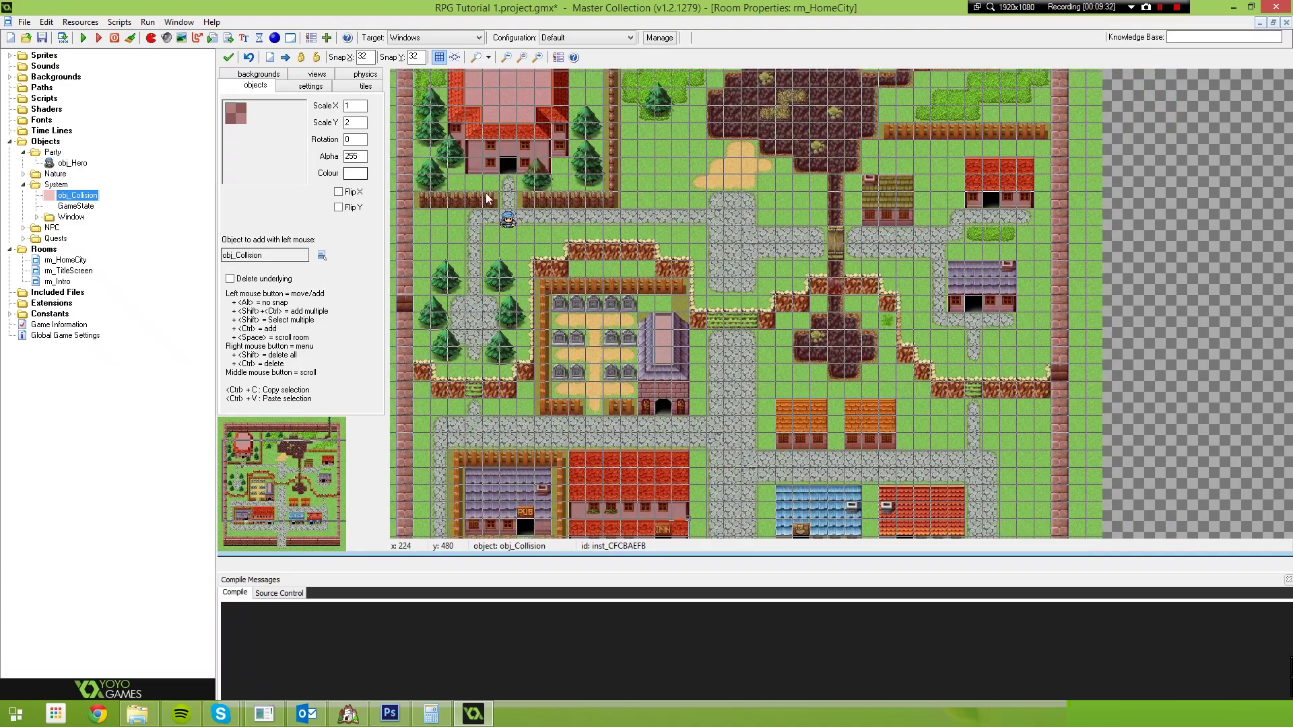
left_click(8, 56)
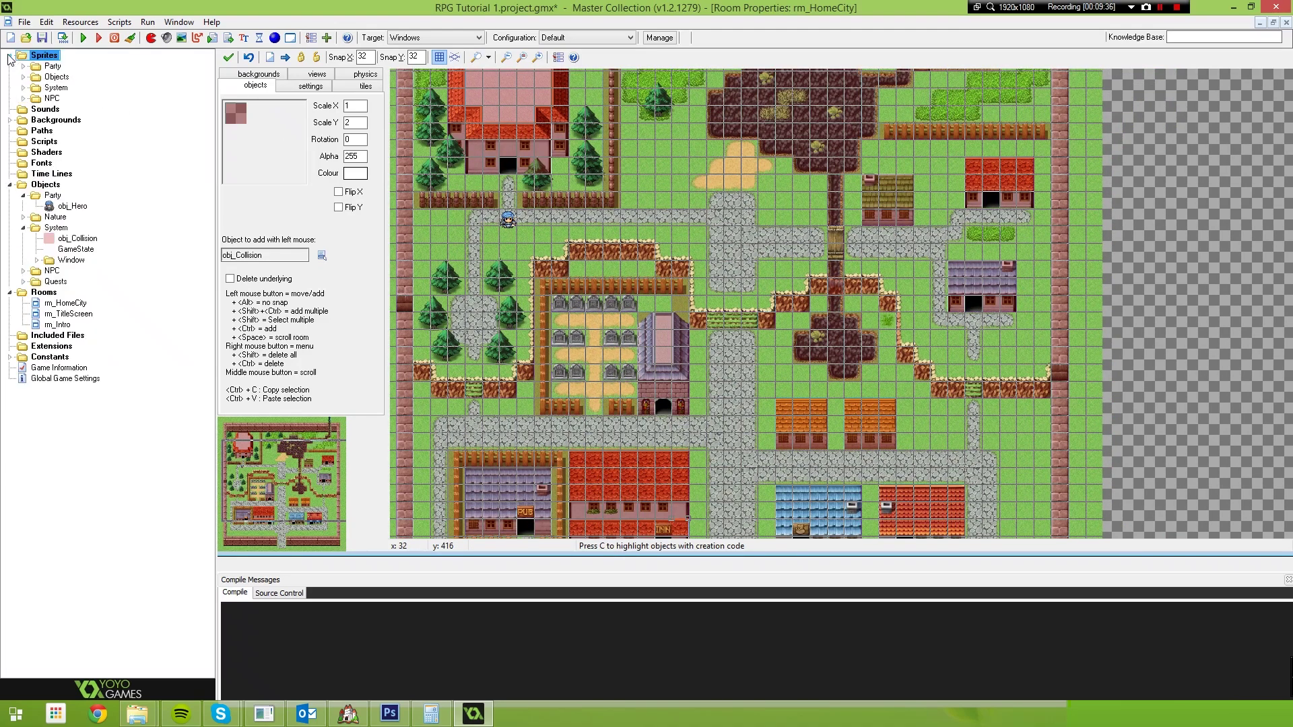
left_click(23, 88)
left_click(37, 108)
right_click(64, 109)
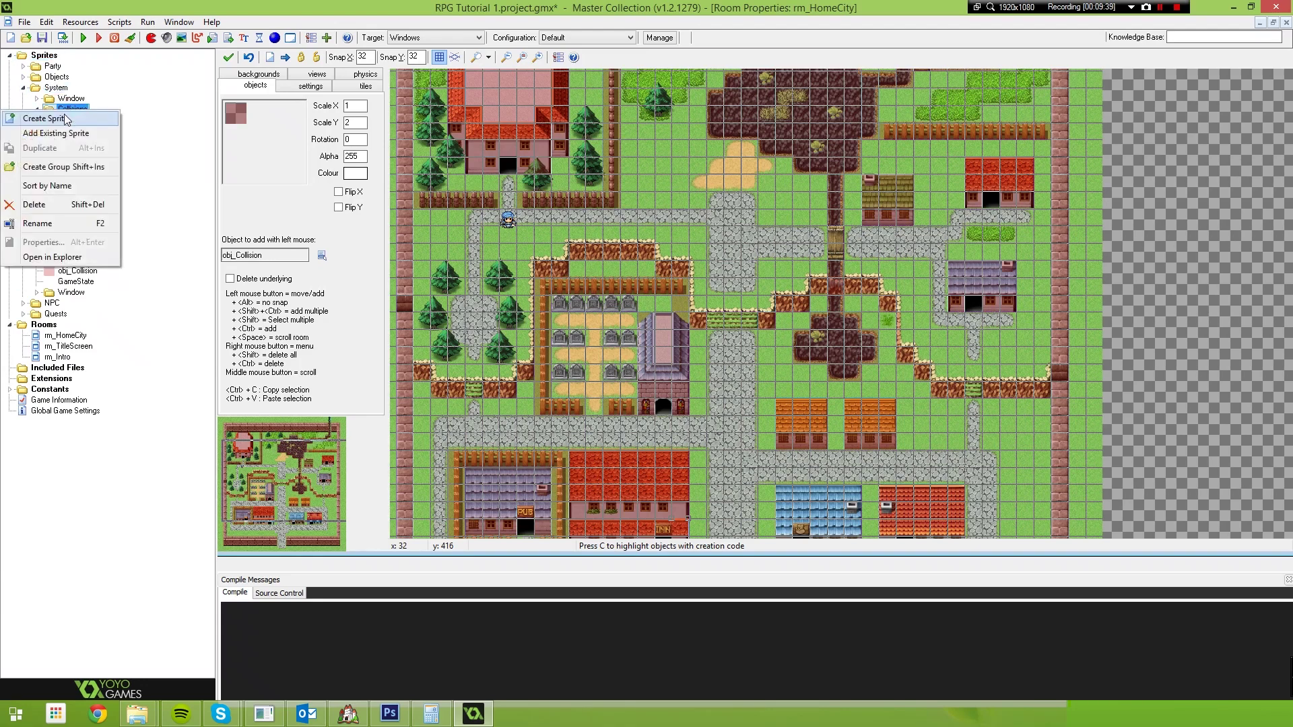
left_click(65, 119)
type("s")
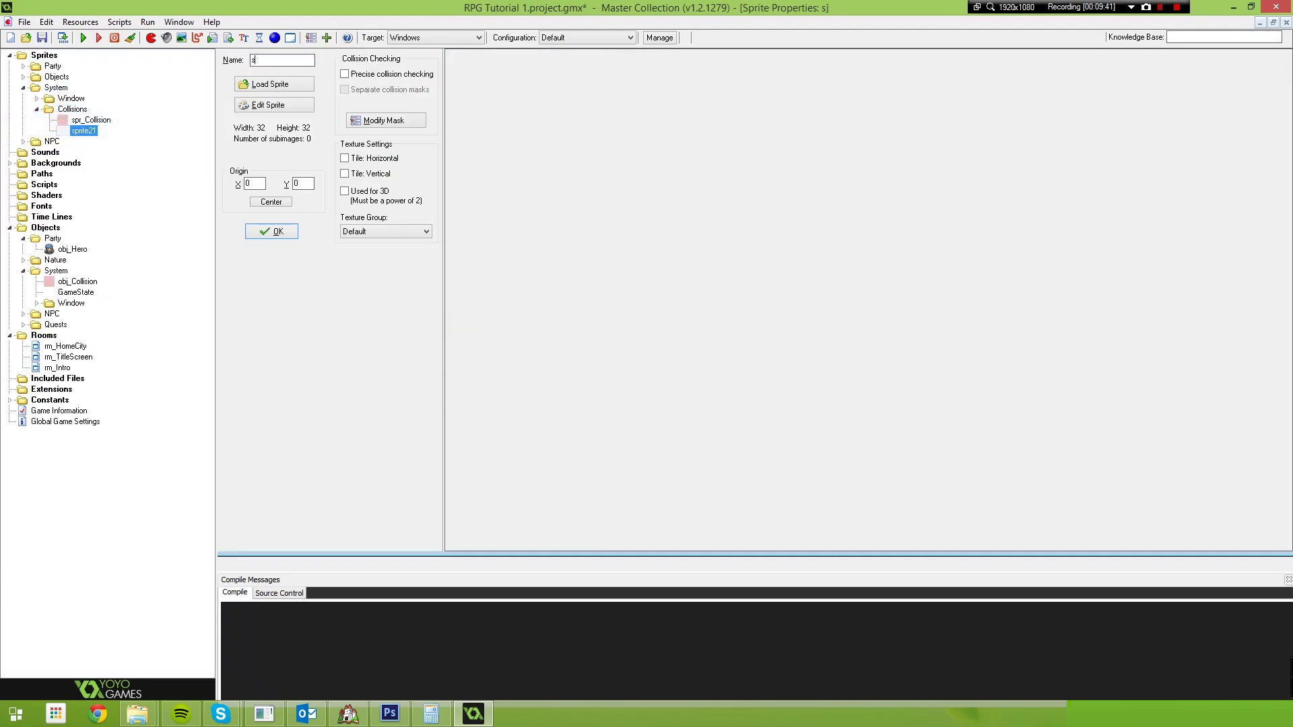
type("pr_Collision_off")
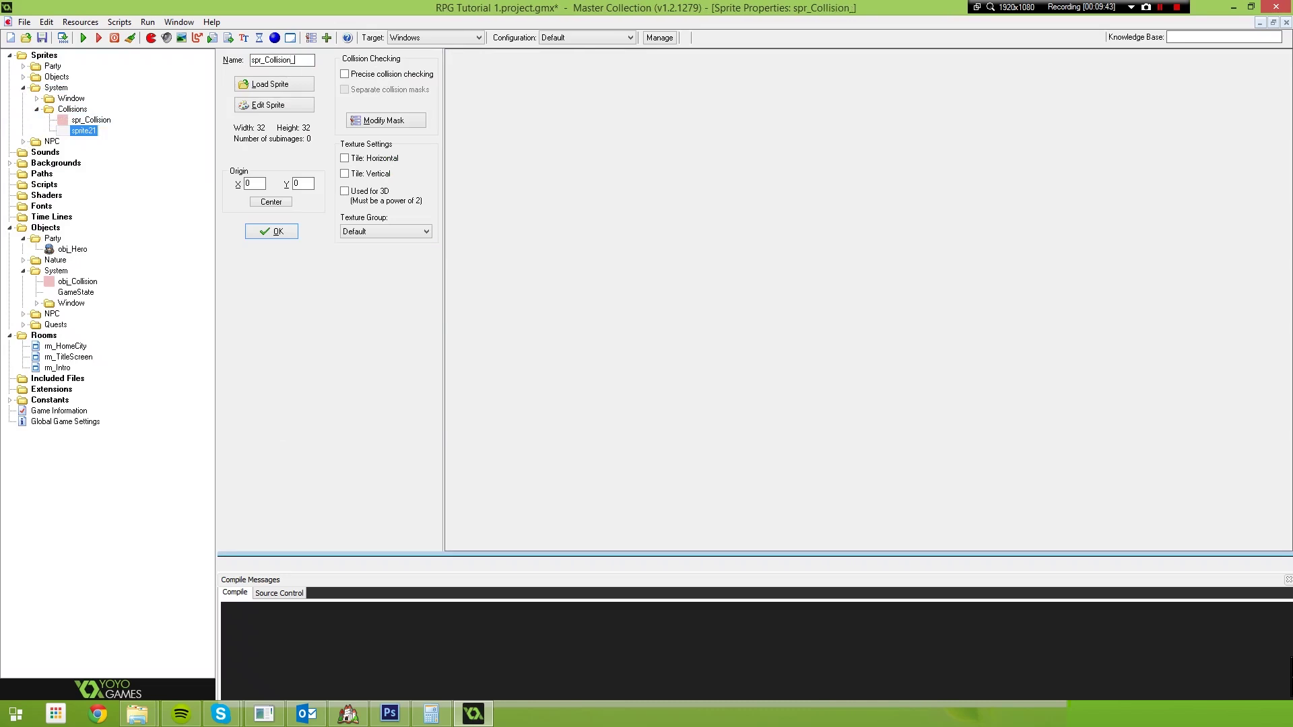
key("BackSpace")
key("BackSpace")
key("BackSpace")
type("Off")
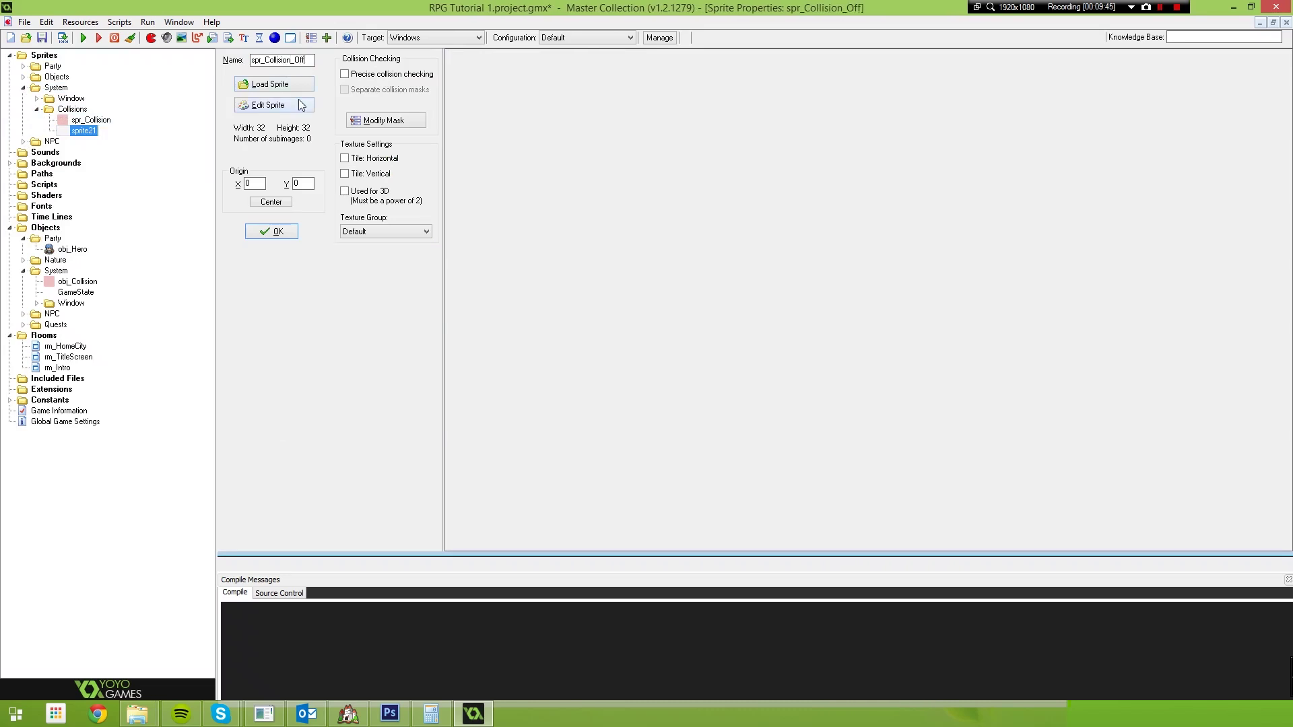
Step: Add one blank 32 x 32 image to spr_Collision_Off and save the sprite
left_click(258, 105)
left_click(456, 161)
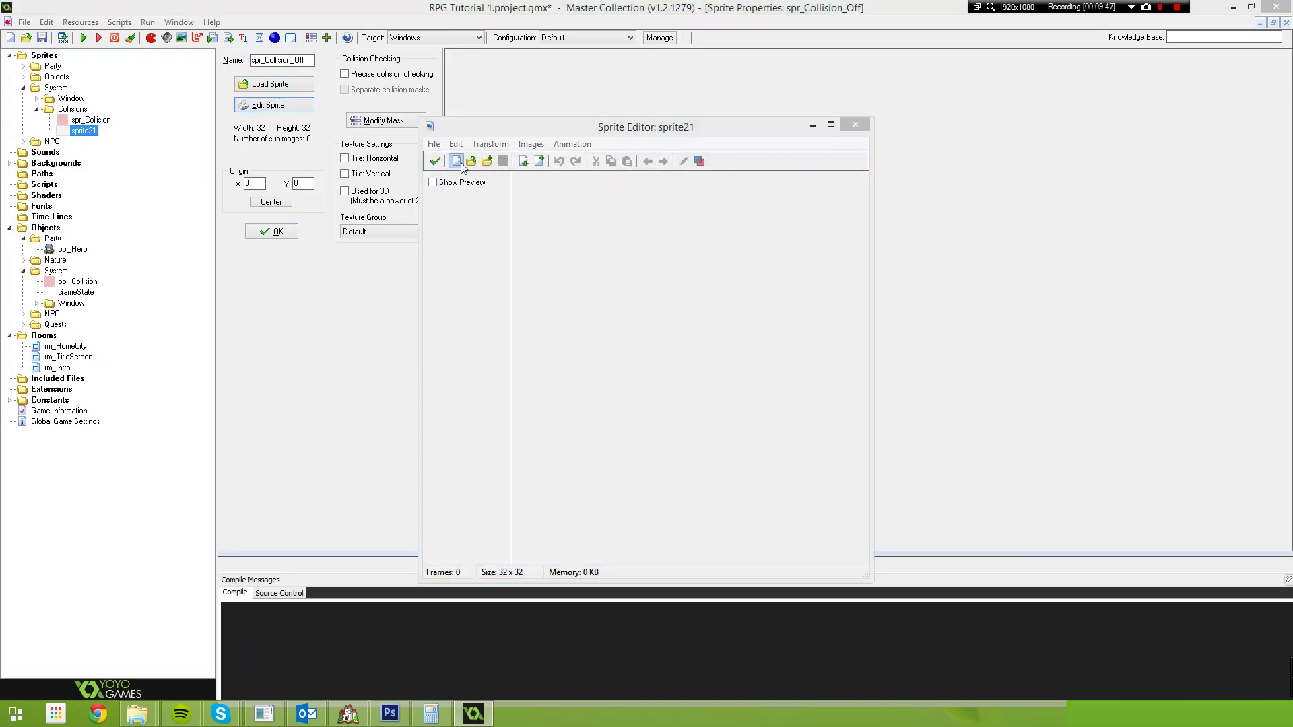
left_click(599, 381)
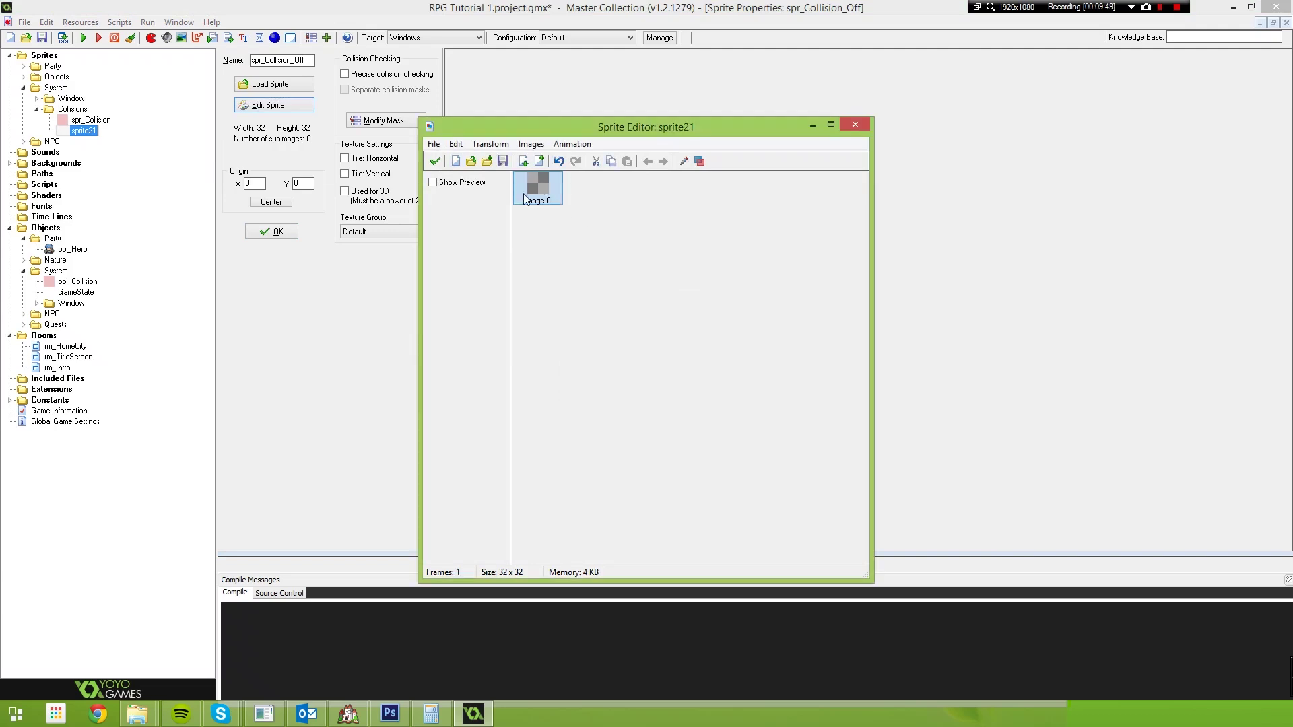
left_click(434, 161)
left_click(273, 231)
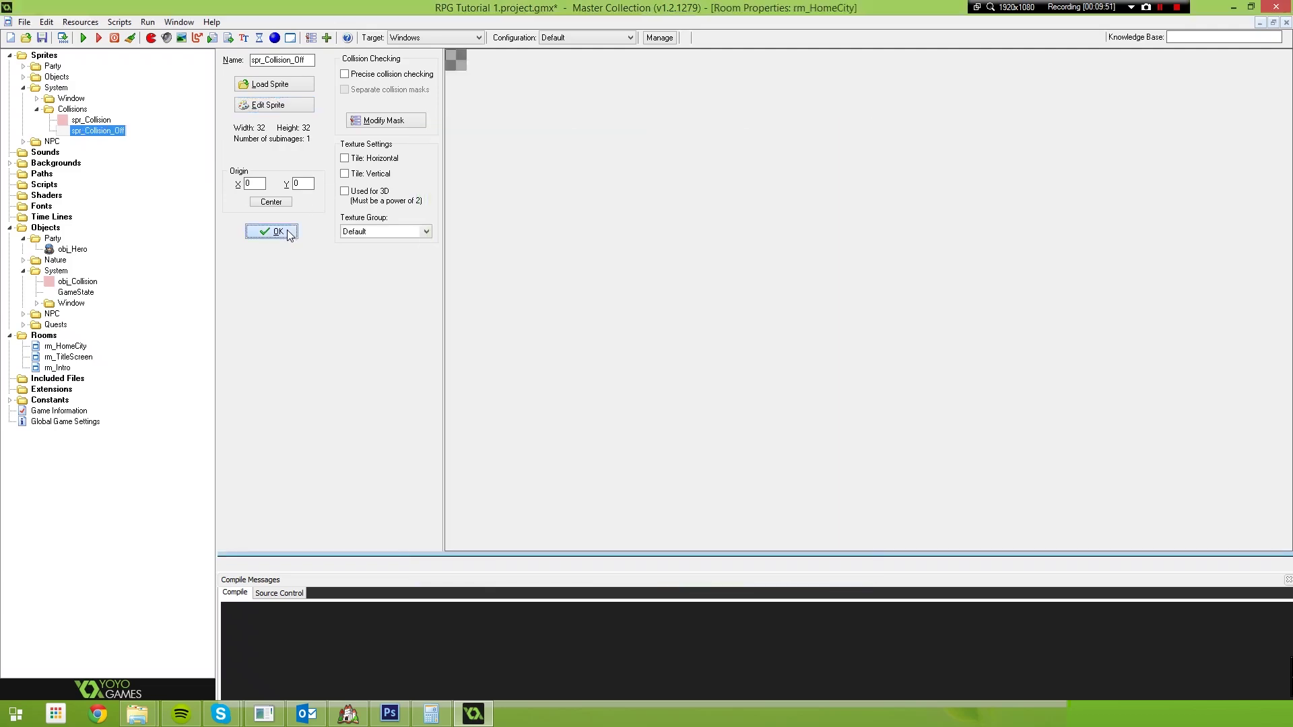
Step: Assign spr_Collision_Off as the sprite of obj_Collision and save the object
scroll(658, 257, "down", 2)
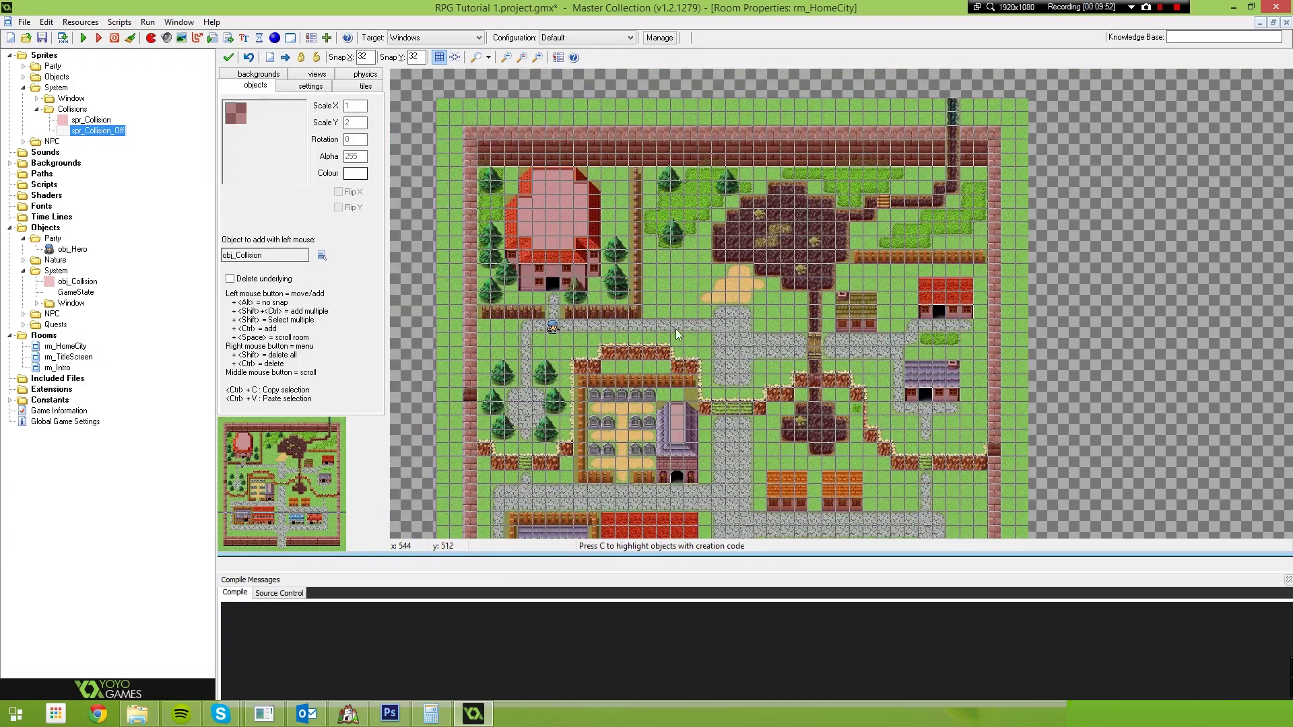
scroll(739, 365, "down", 2)
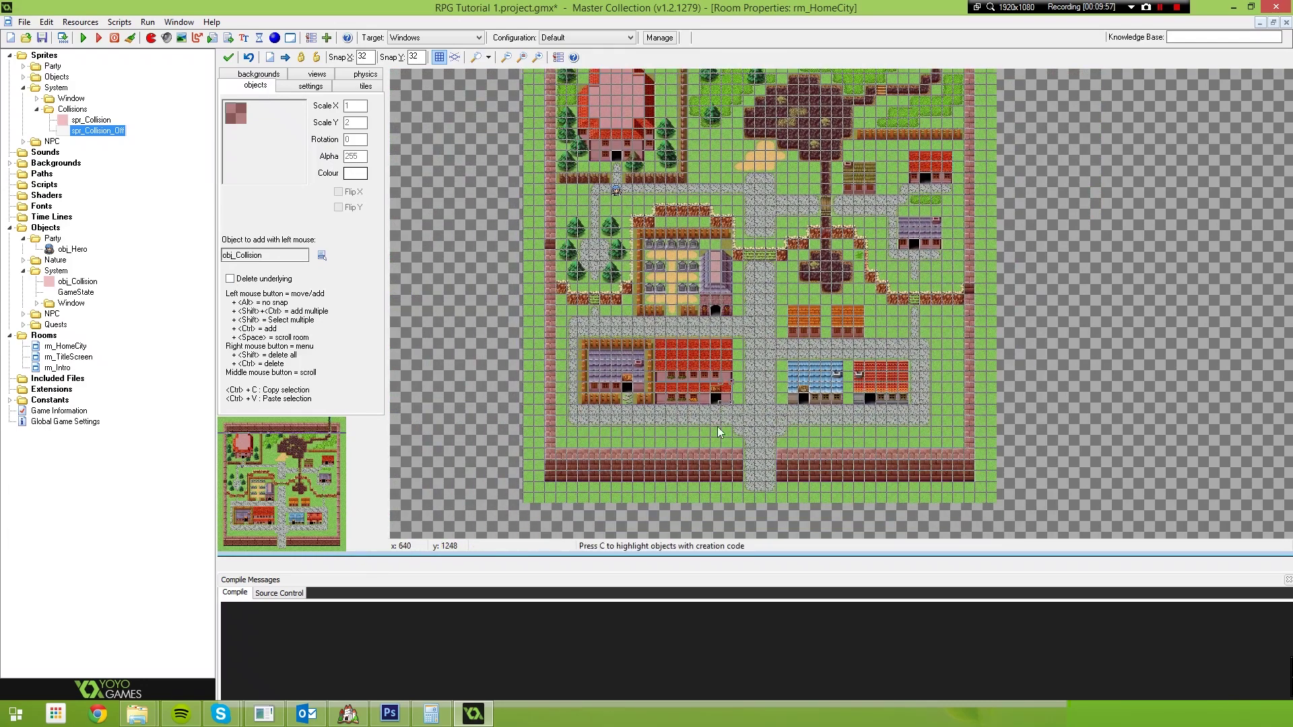
scroll(749, 381, "up", 2)
scroll(700, 272, "up", 3)
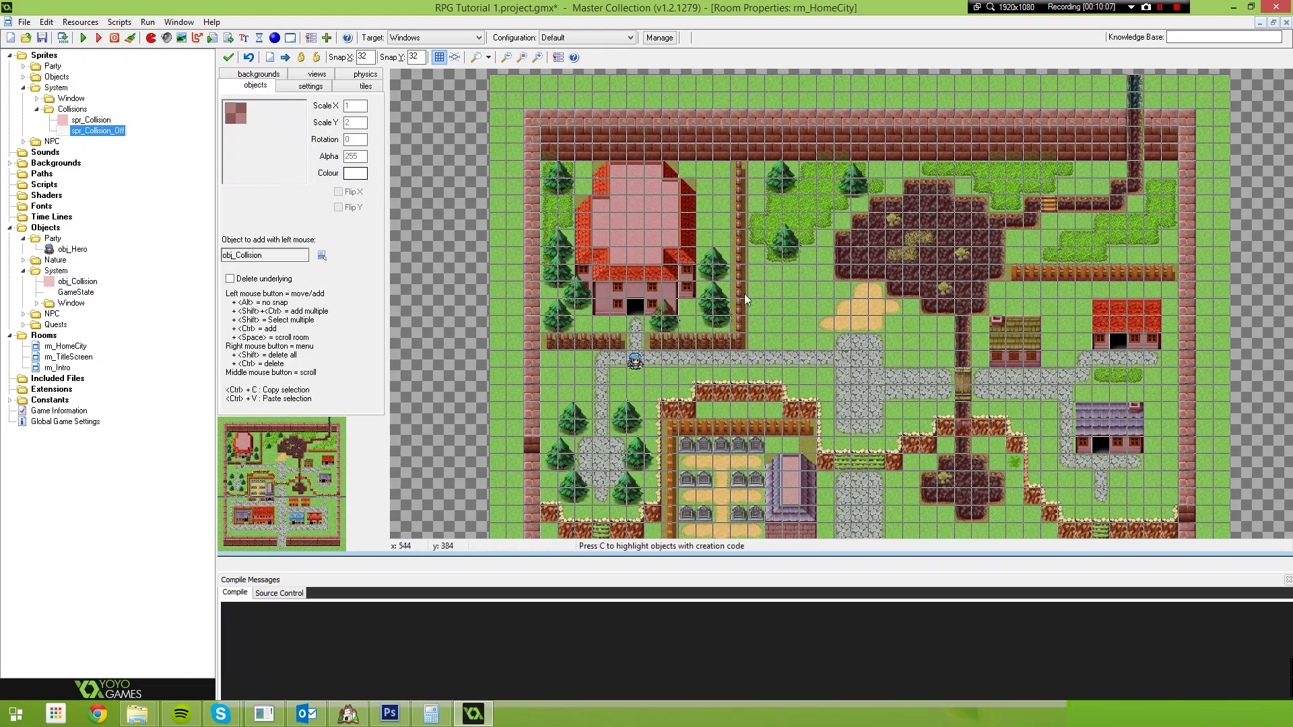
double_click(80, 283)
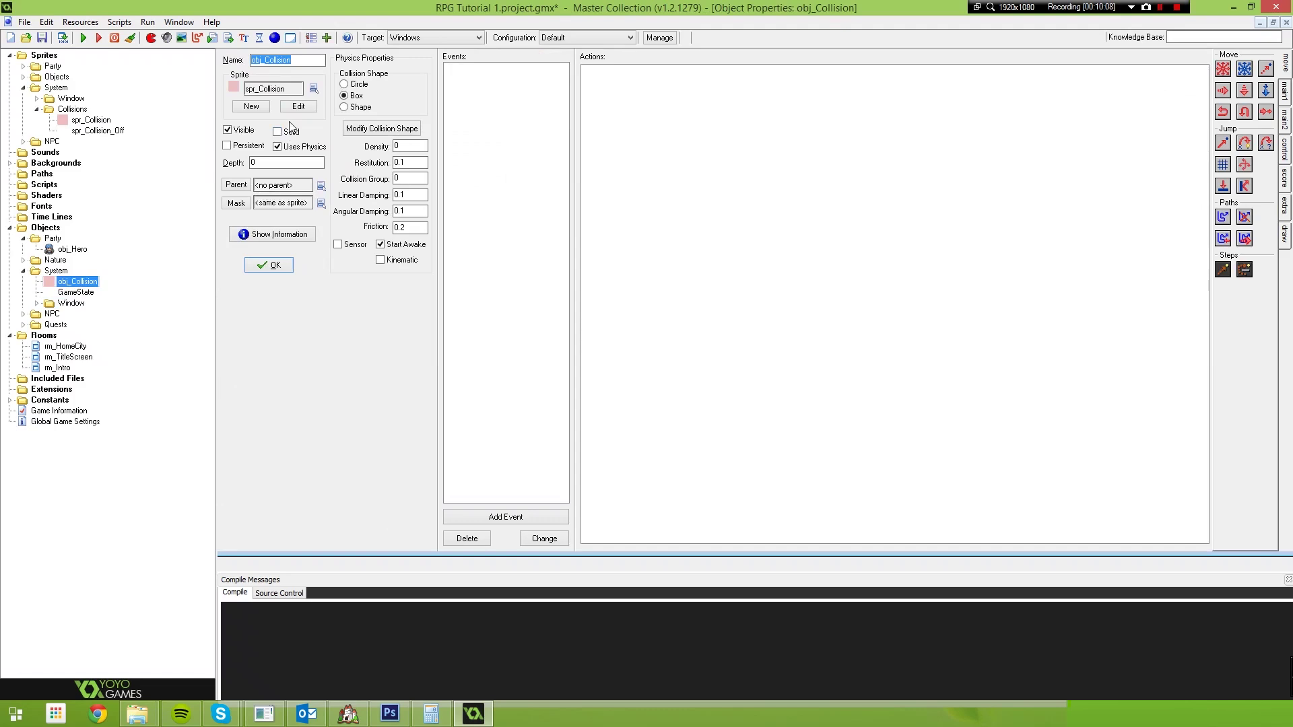
left_click(313, 88)
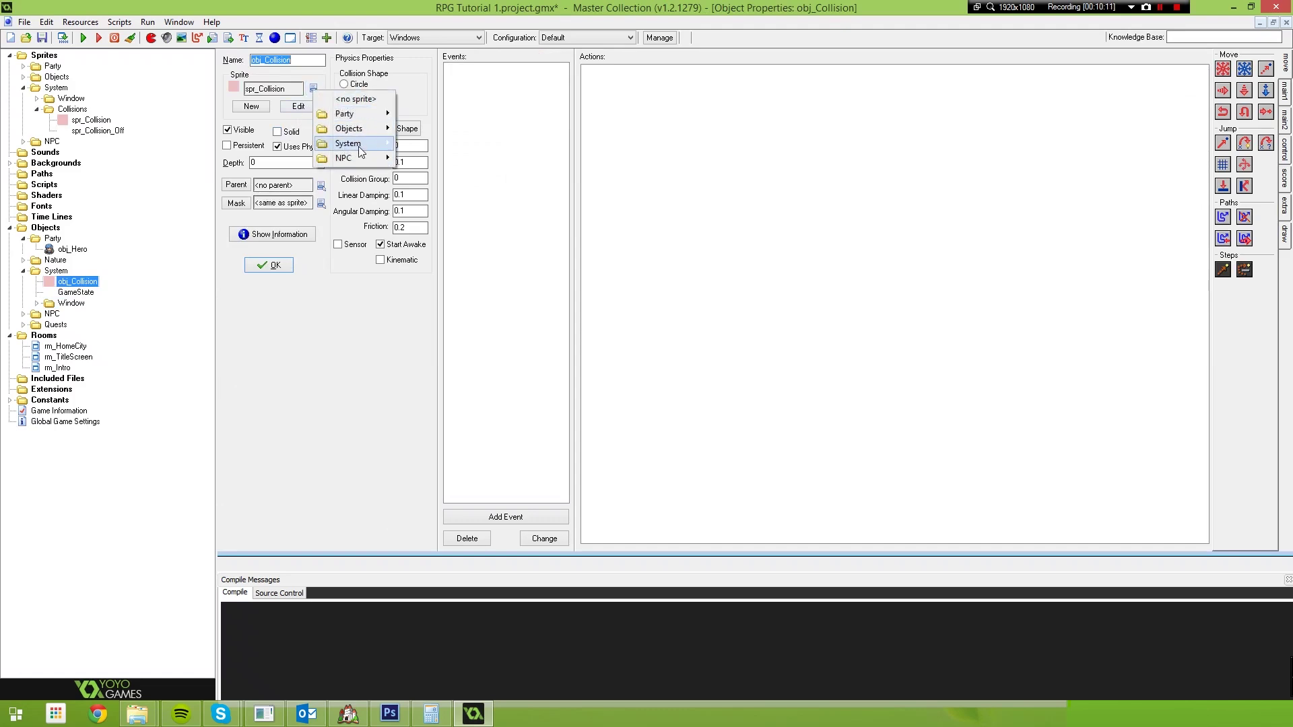
mouse_move(358, 147)
mouse_move(437, 163)
left_click(513, 172)
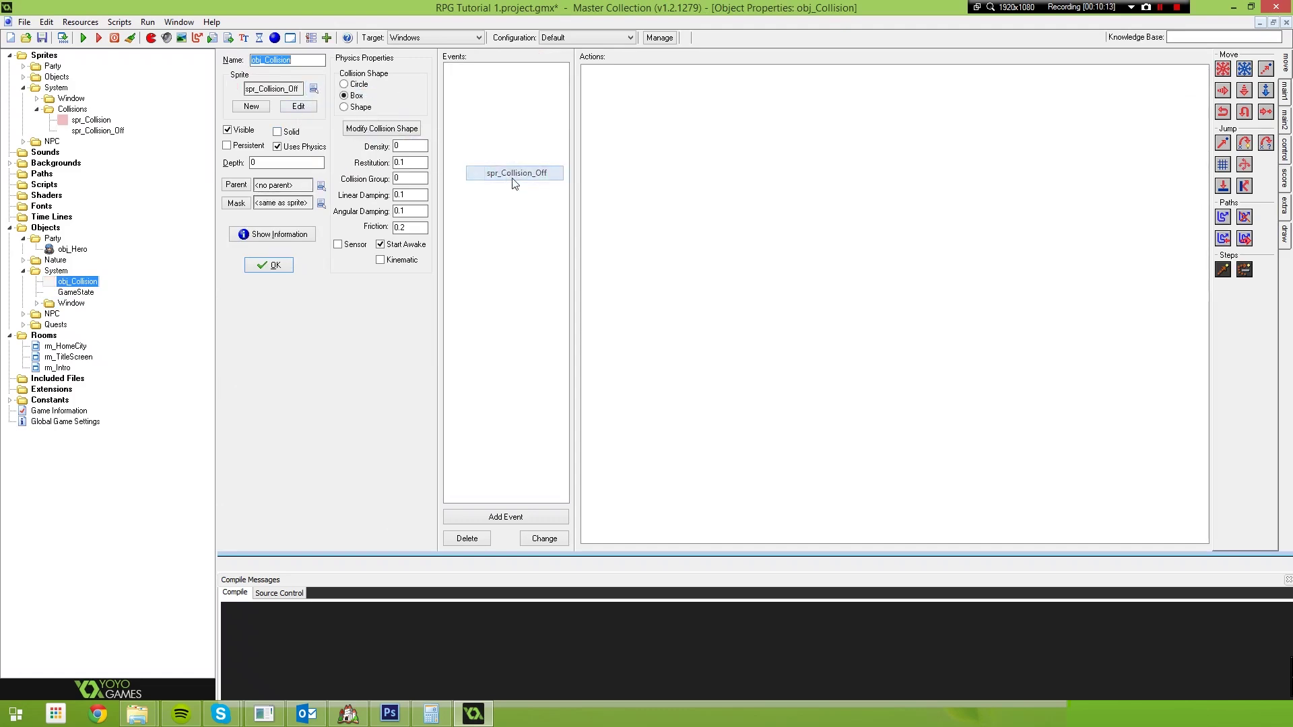
left_click(273, 265)
Step: Examine the whole of rm_HomeCity with the collision instances using the blank sprite
middle_click_drag(923, 369, 733, 275)
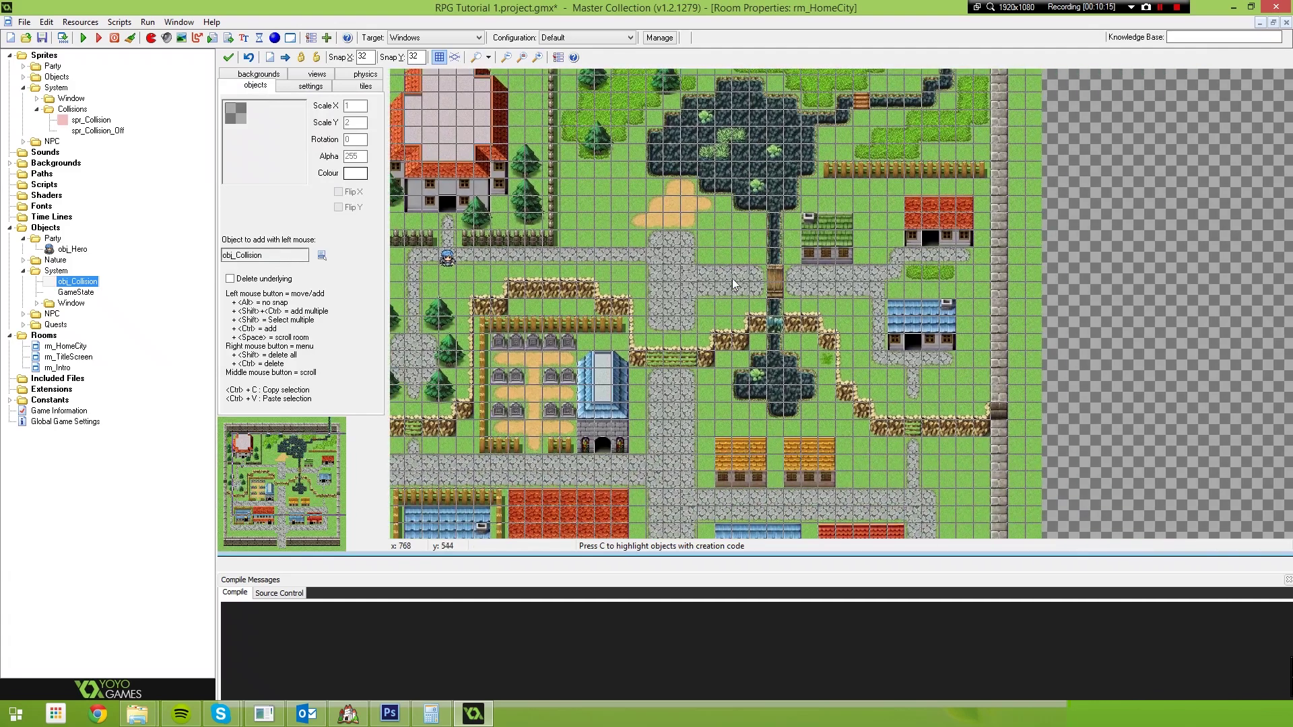
scroll(741, 316, "up", 3)
scroll(672, 276, "down", 4)
middle_click_drag(692, 344, 791, 264)
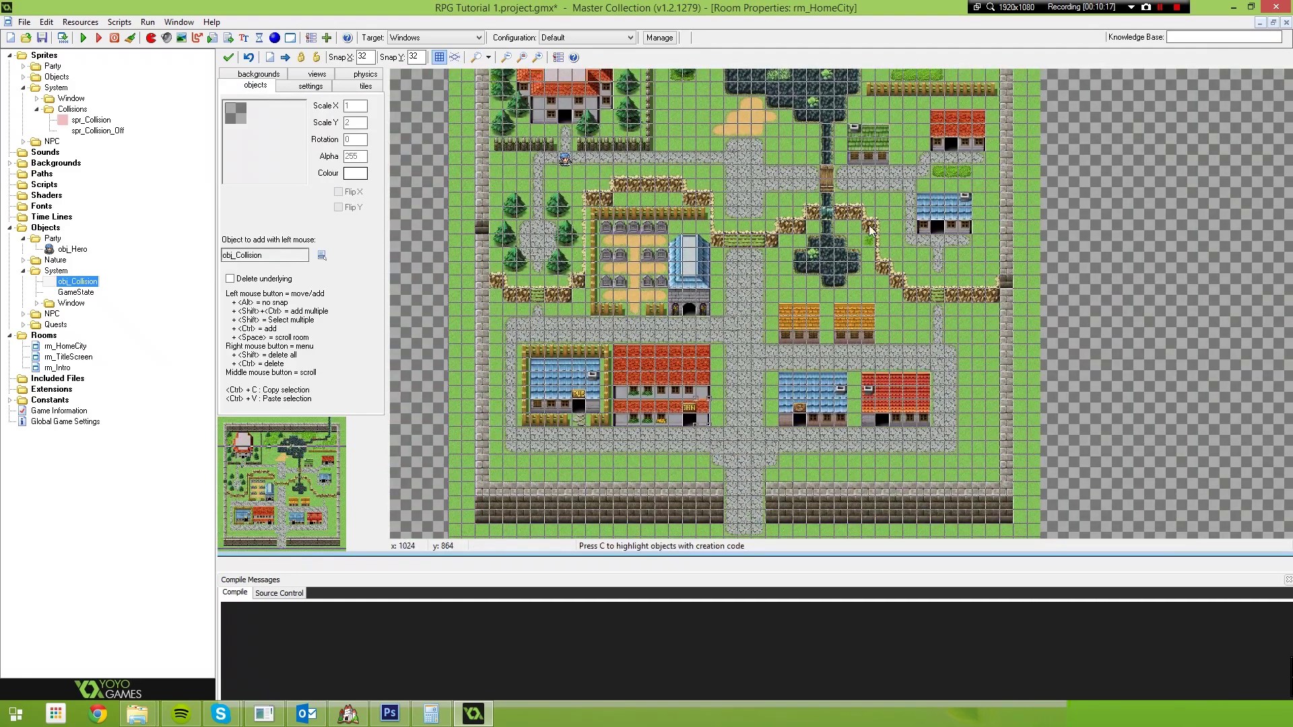
middle_click_drag(708, 169, 712, 318)
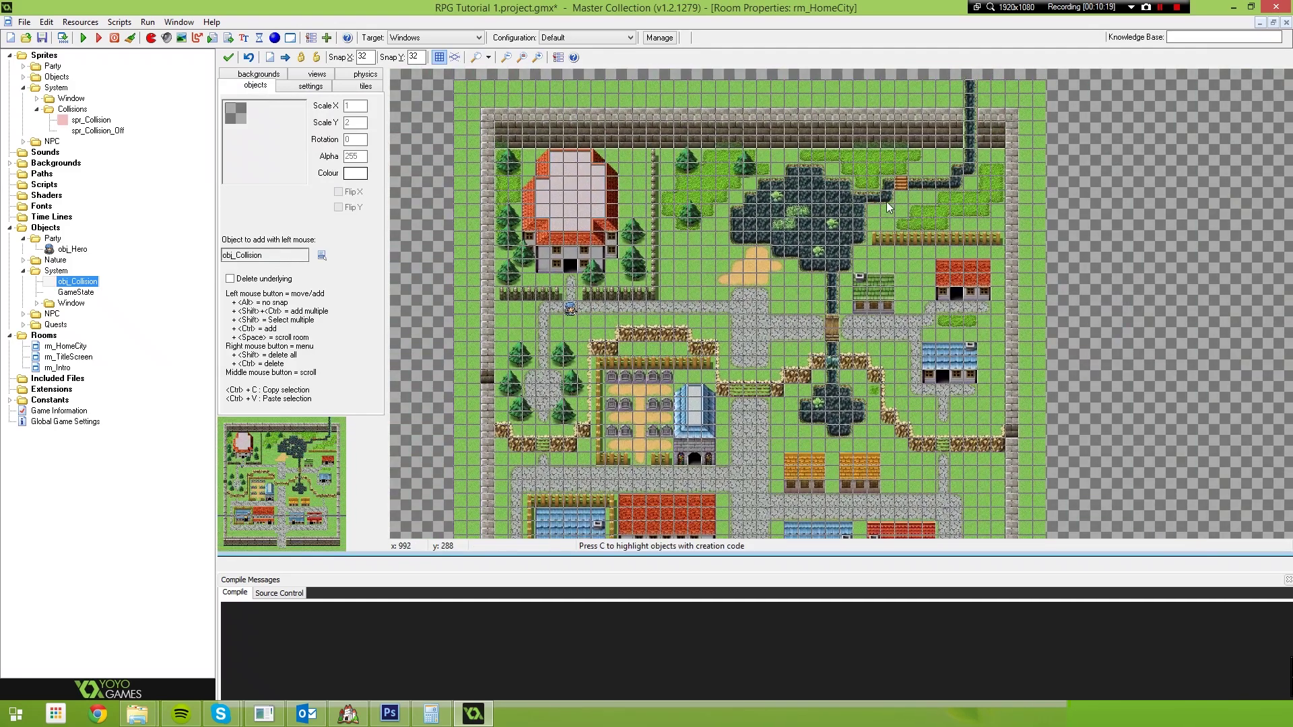
scroll(807, 369, "down", 3)
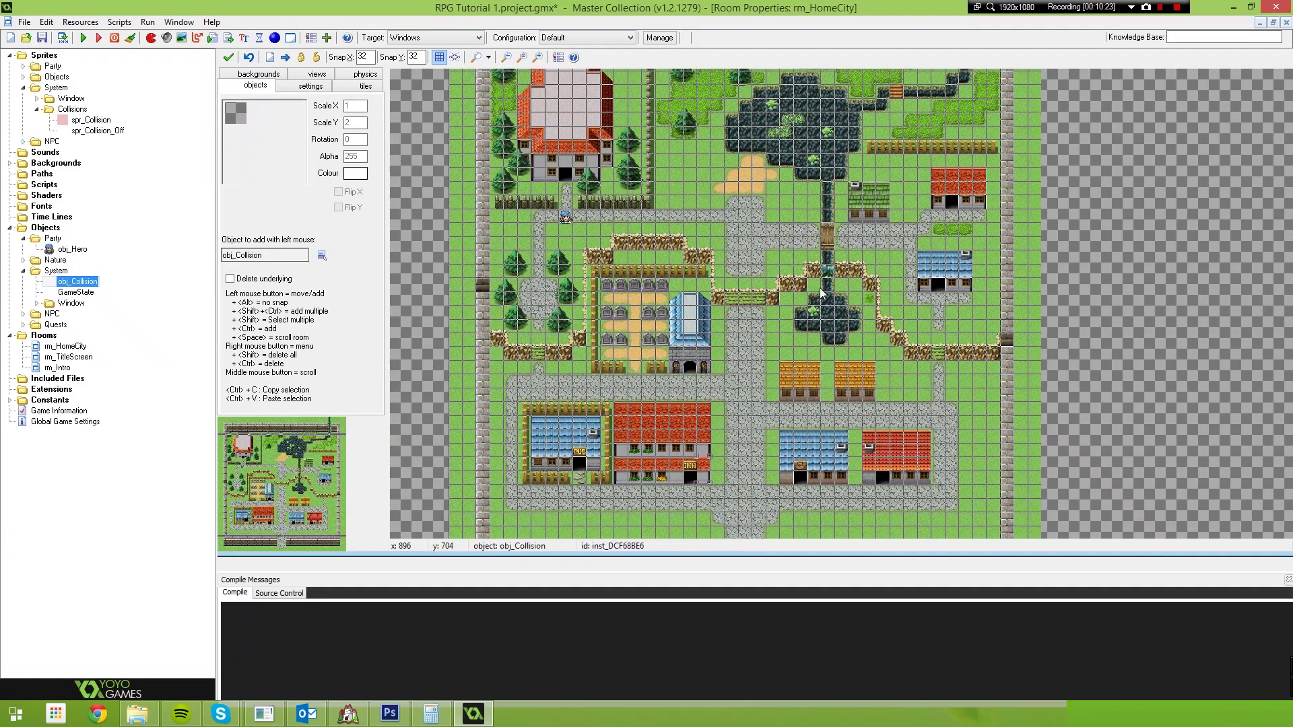
scroll(633, 312, "up", 2)
scroll(633, 312, "up", 3)
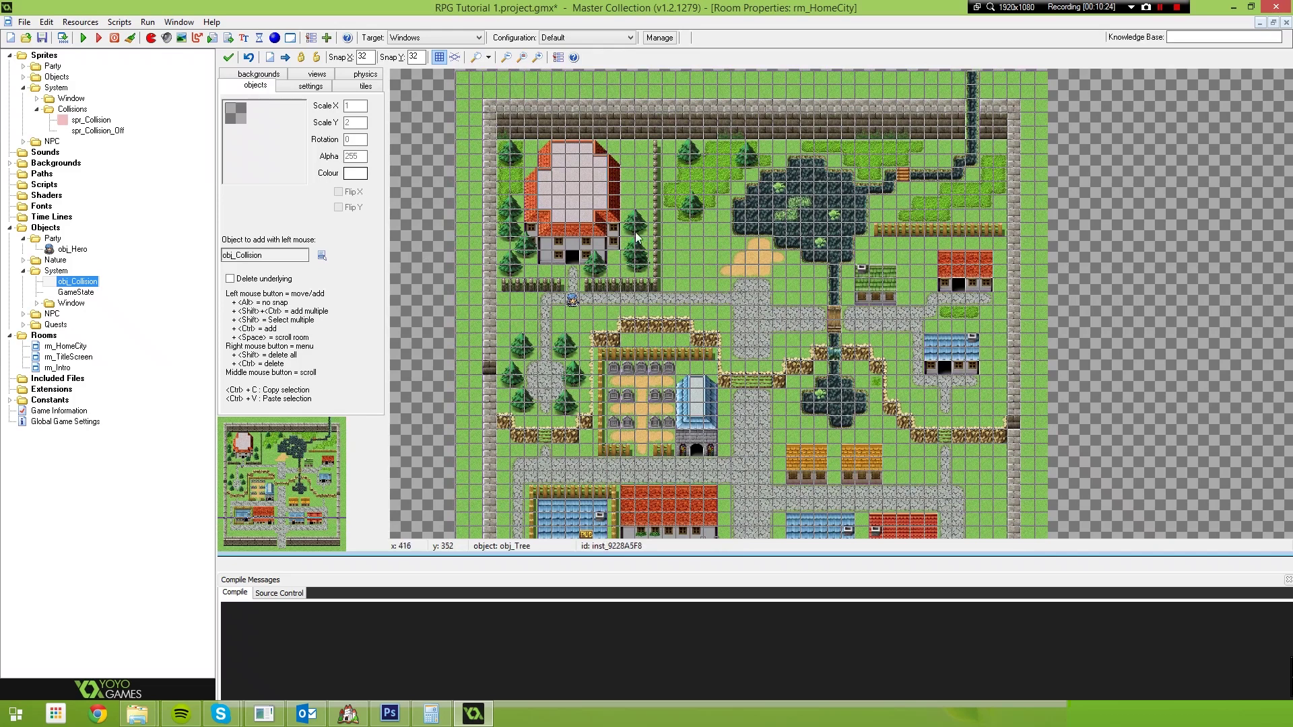
Step: Switch obj_Collision back to the spr_Collision sprite and save the object
double_click(77, 281)
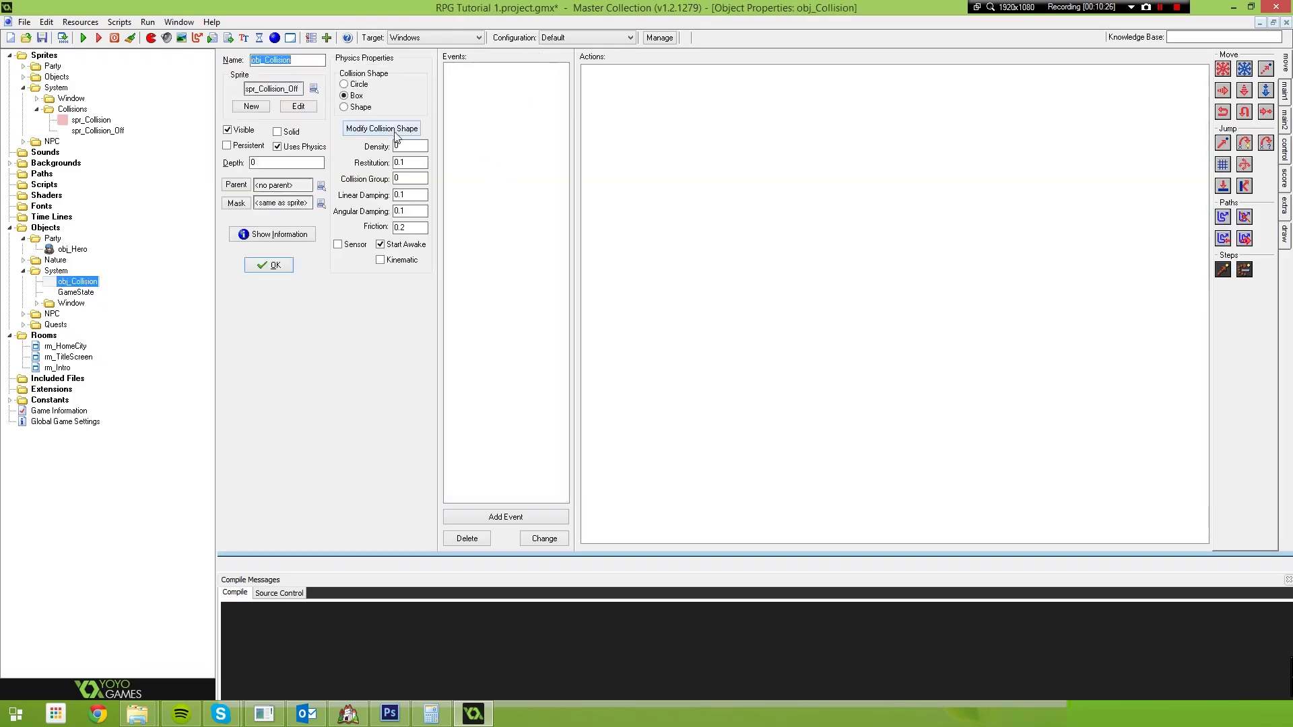
left_click(314, 89)
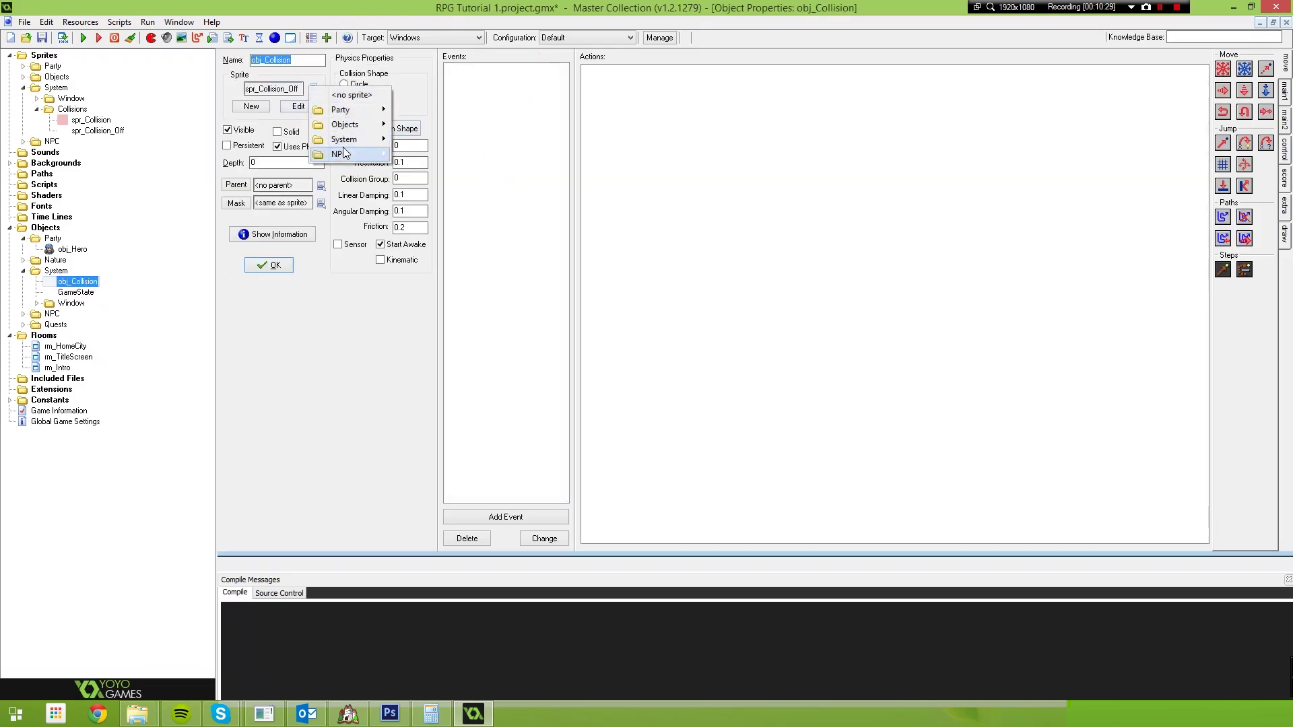
mouse_move(441, 159)
left_click(504, 154)
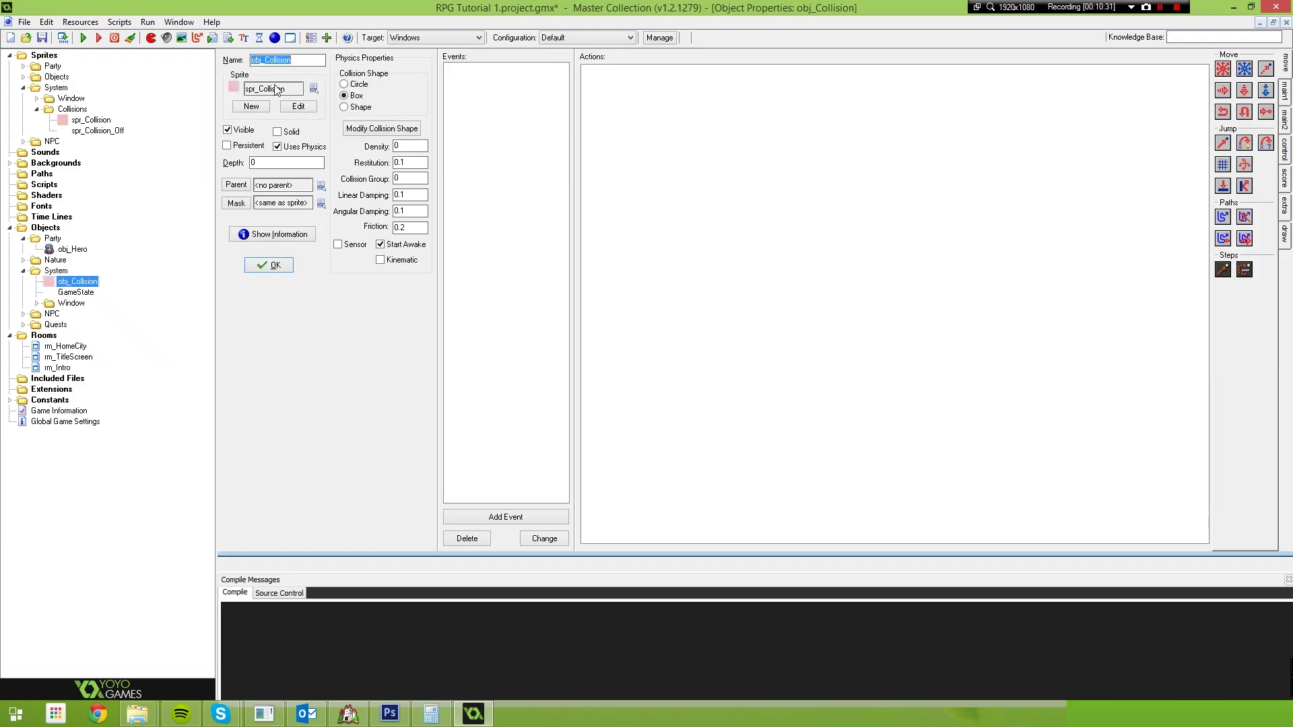
left_click(269, 265)
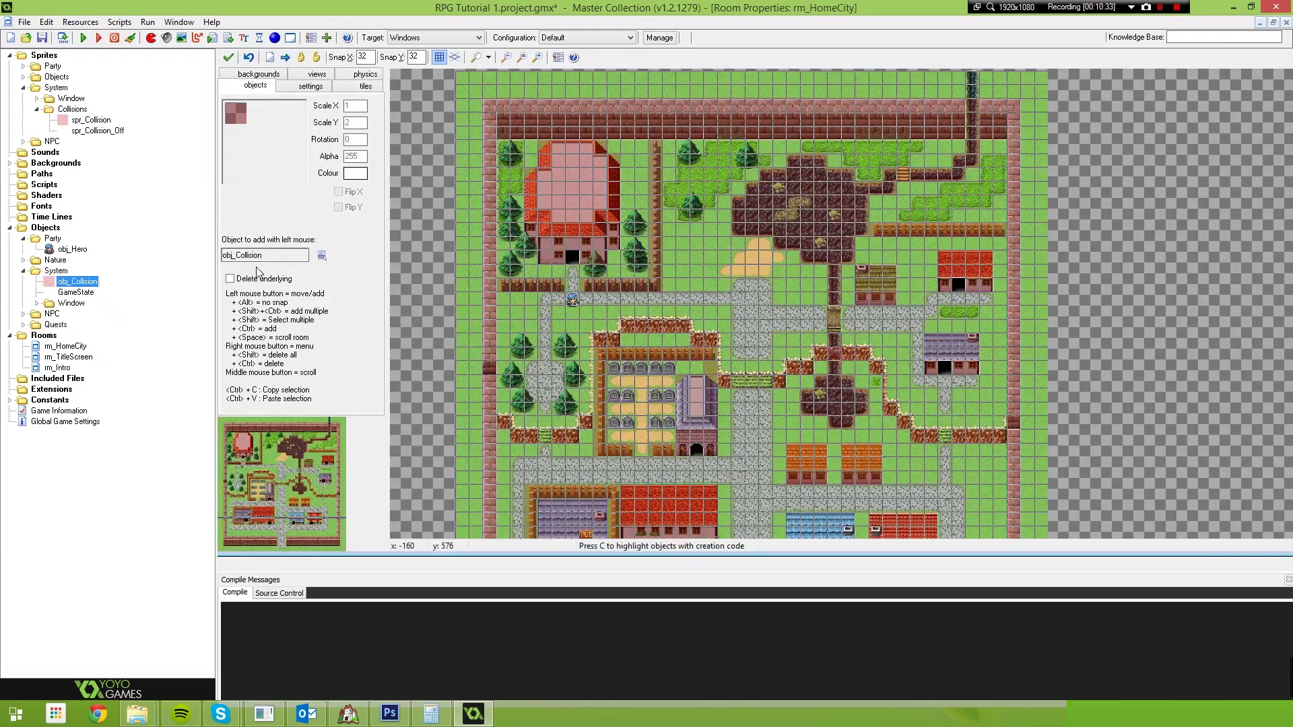
Step: Turn off the Visible option of obj_Collision and save the object
scroll(781, 231, "down", 1)
scroll(781, 232, "up", 2)
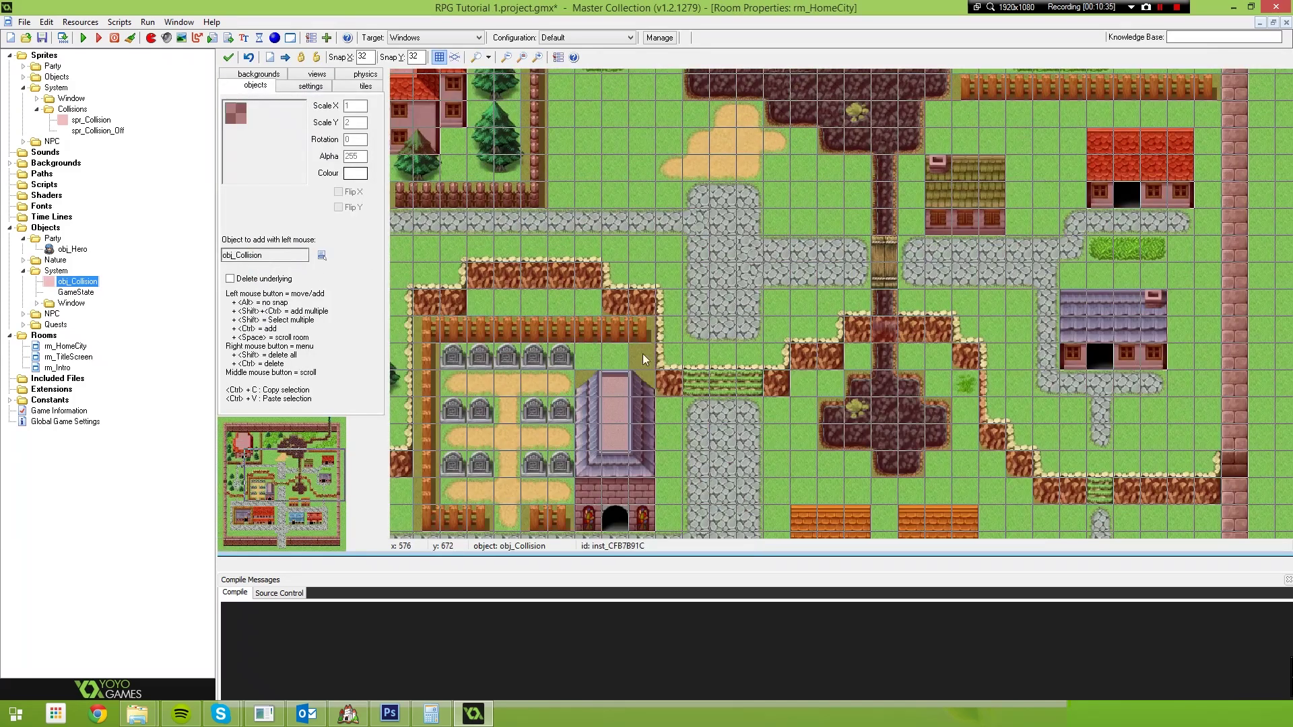
scroll(642, 353, "down", 1)
double_click(78, 281)
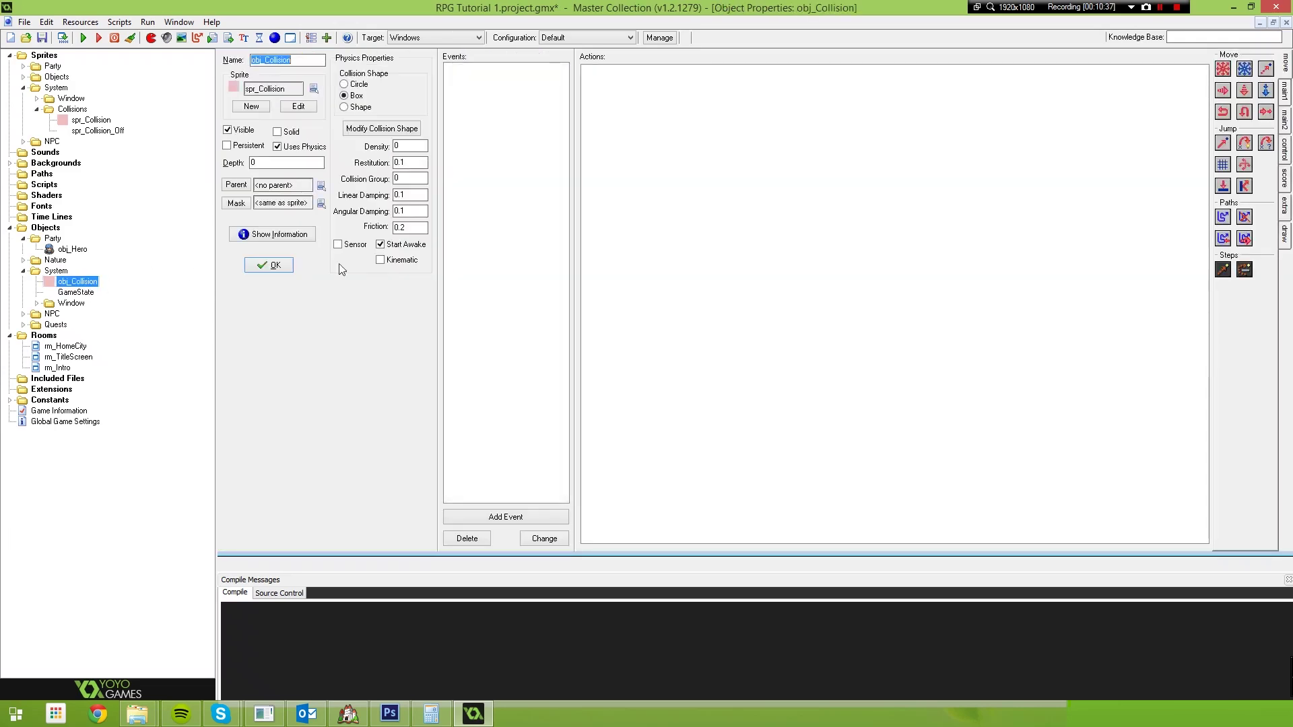
left_click(238, 133)
left_click(273, 264)
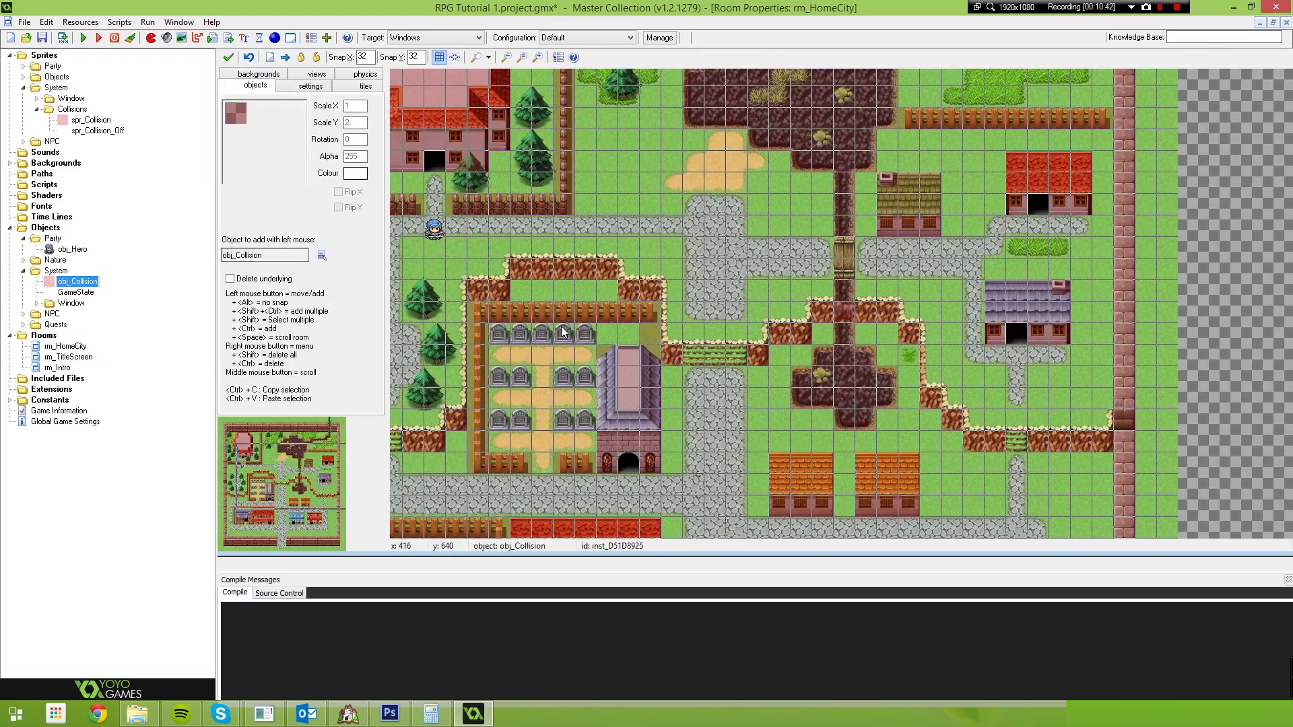
Step: Run the game and walk the hero along the stone fence and through its opening to the large house's door
middle_click_drag(597, 399, 769, 377)
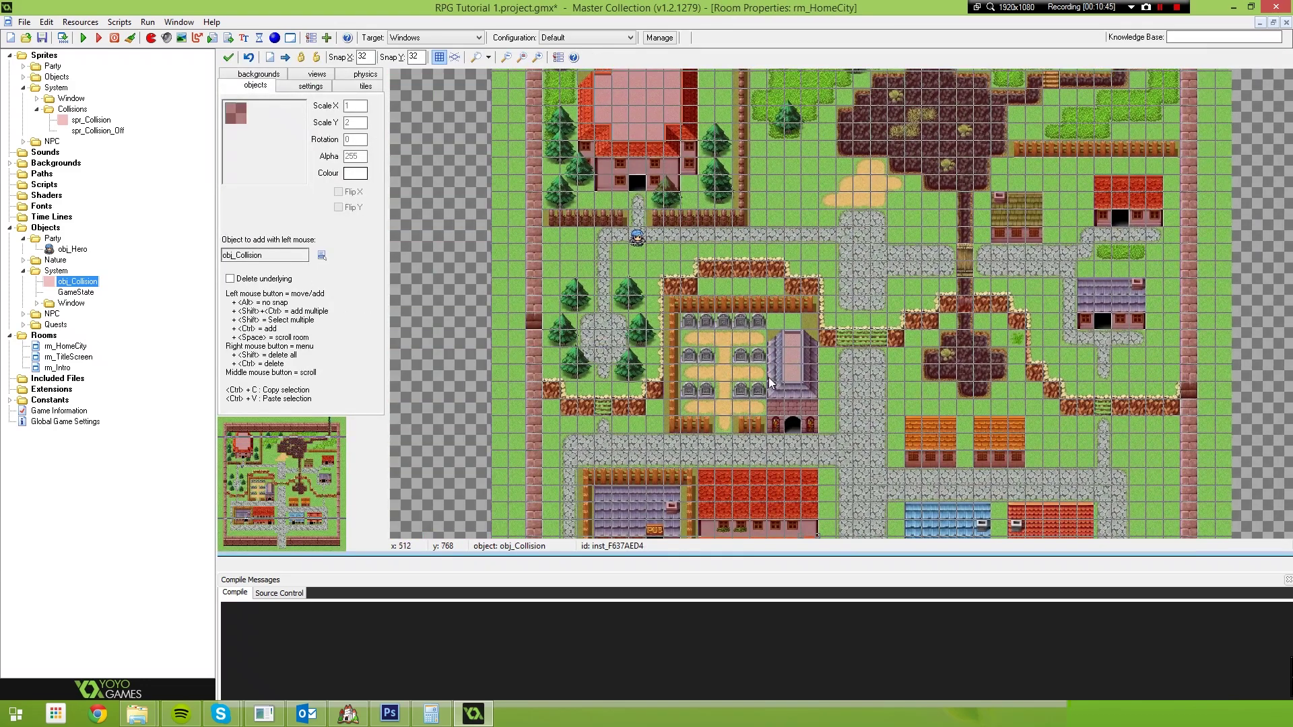
scroll(871, 269, "down", 3)
middle_click_drag(789, 206, 759, 212)
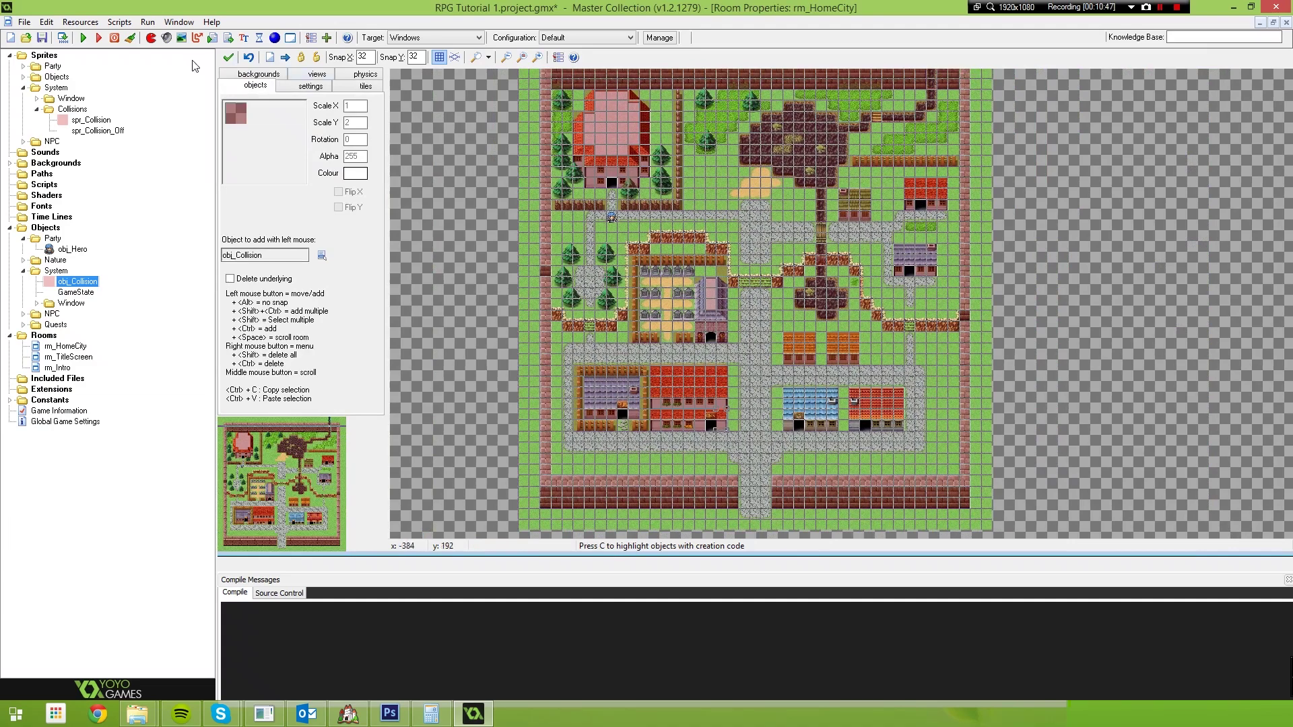
left_click(84, 41)
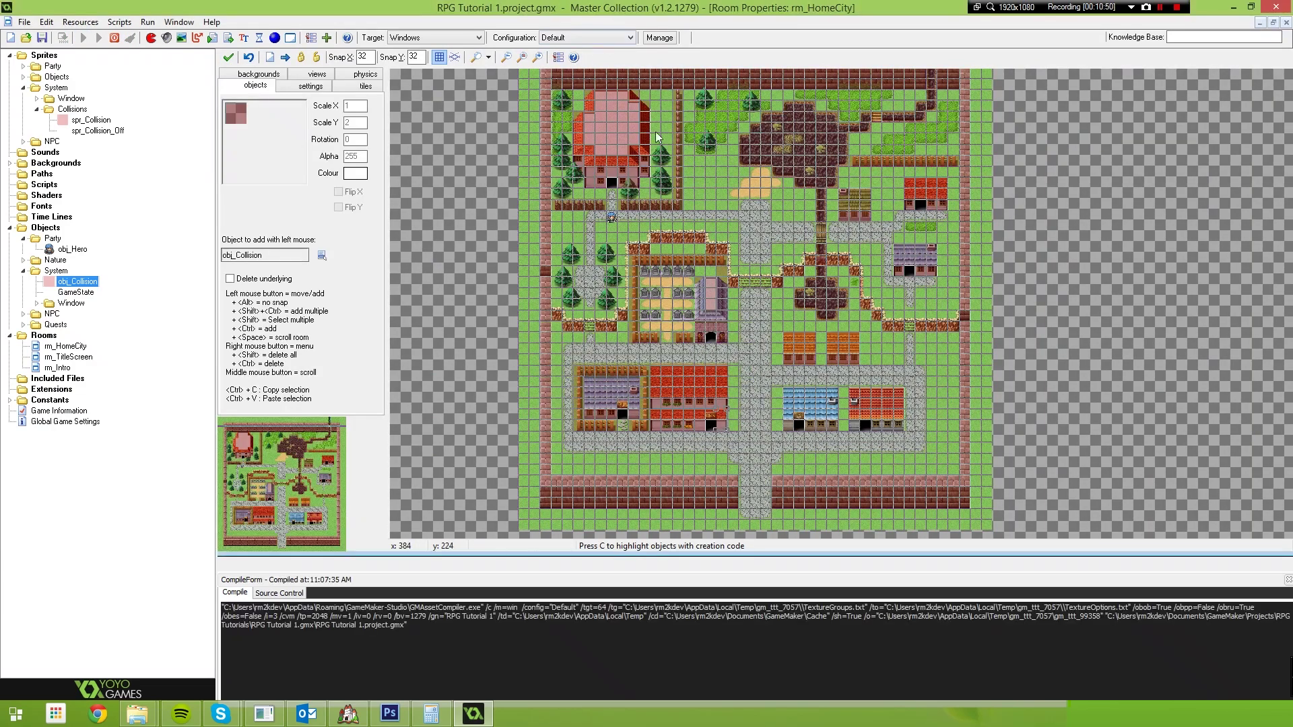
key("Up")
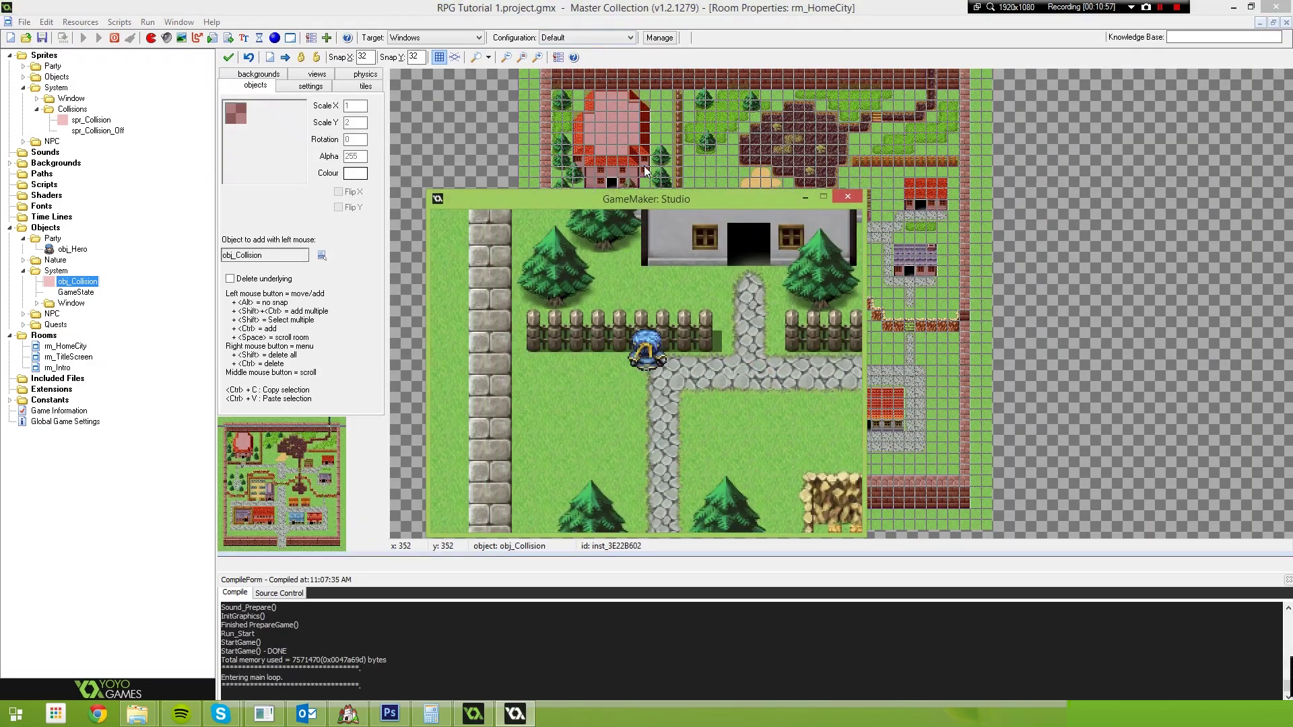
key("Up")
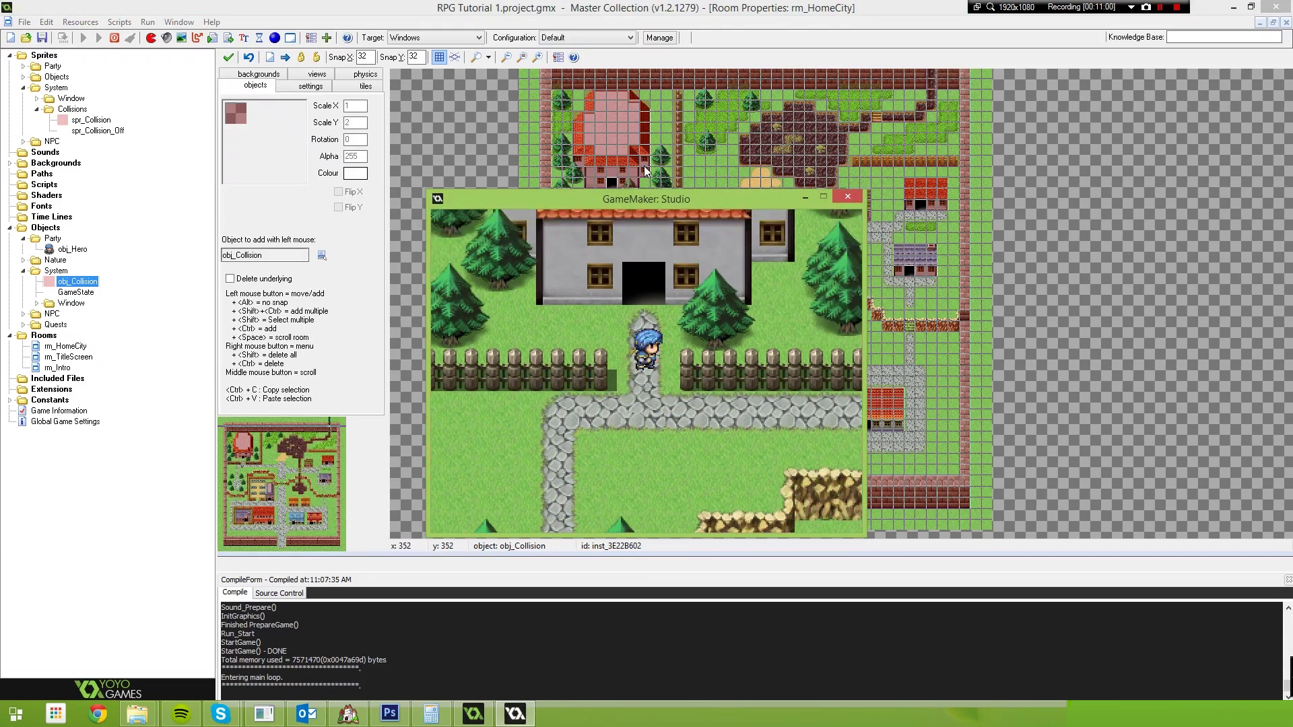
key("Up")
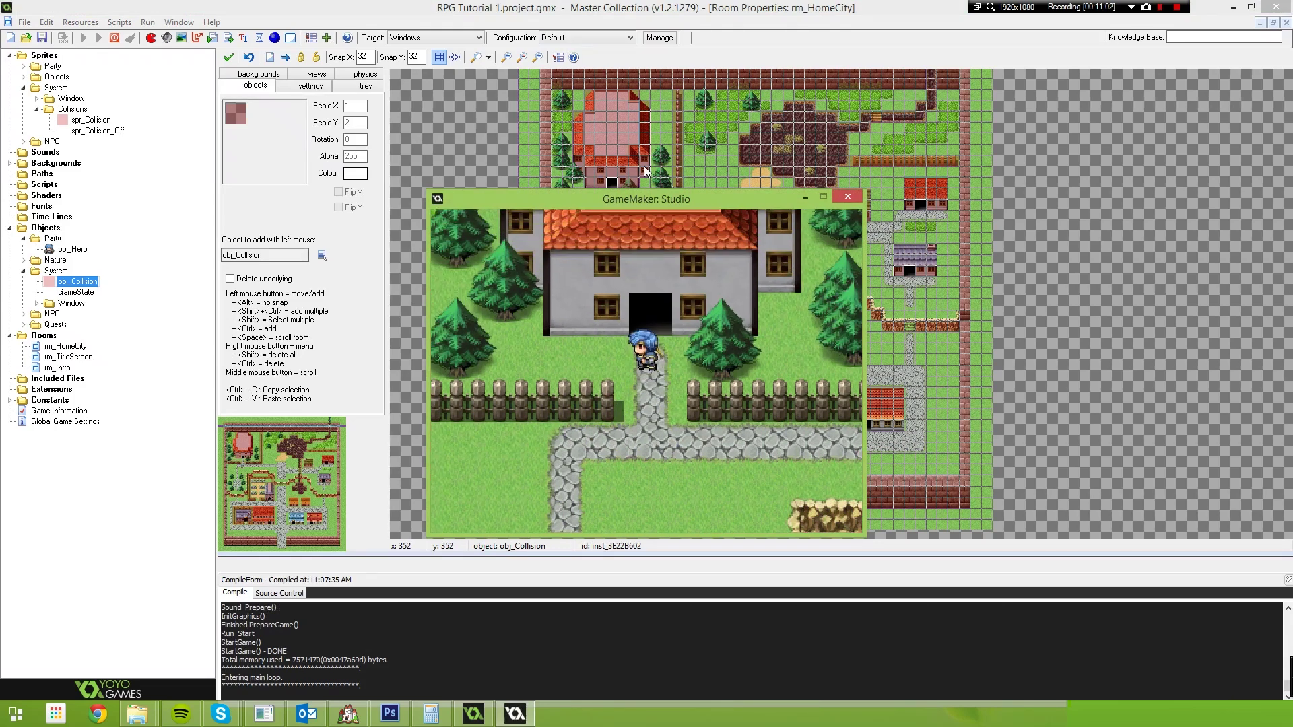
Step: Test the hero's collisions against the trees and the front wall of the large house
key("Left")
key("Left")
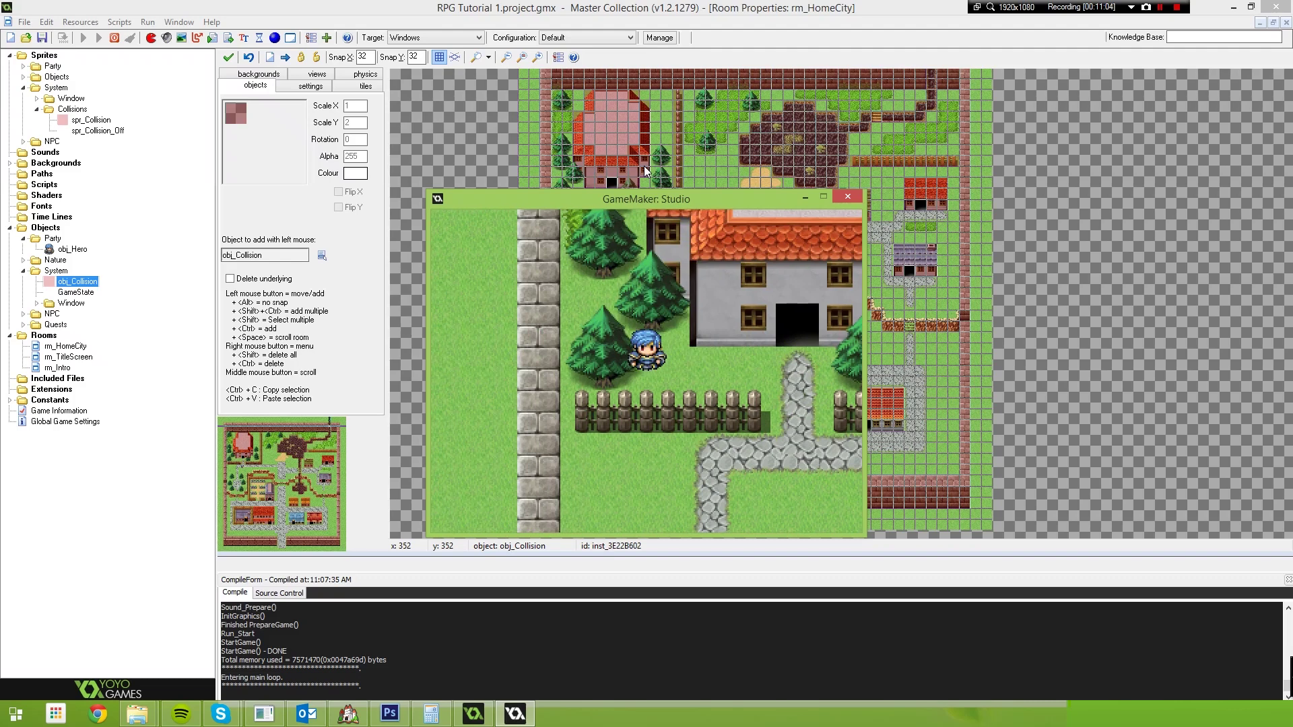
key("Up")
key("Down")
key("Right")
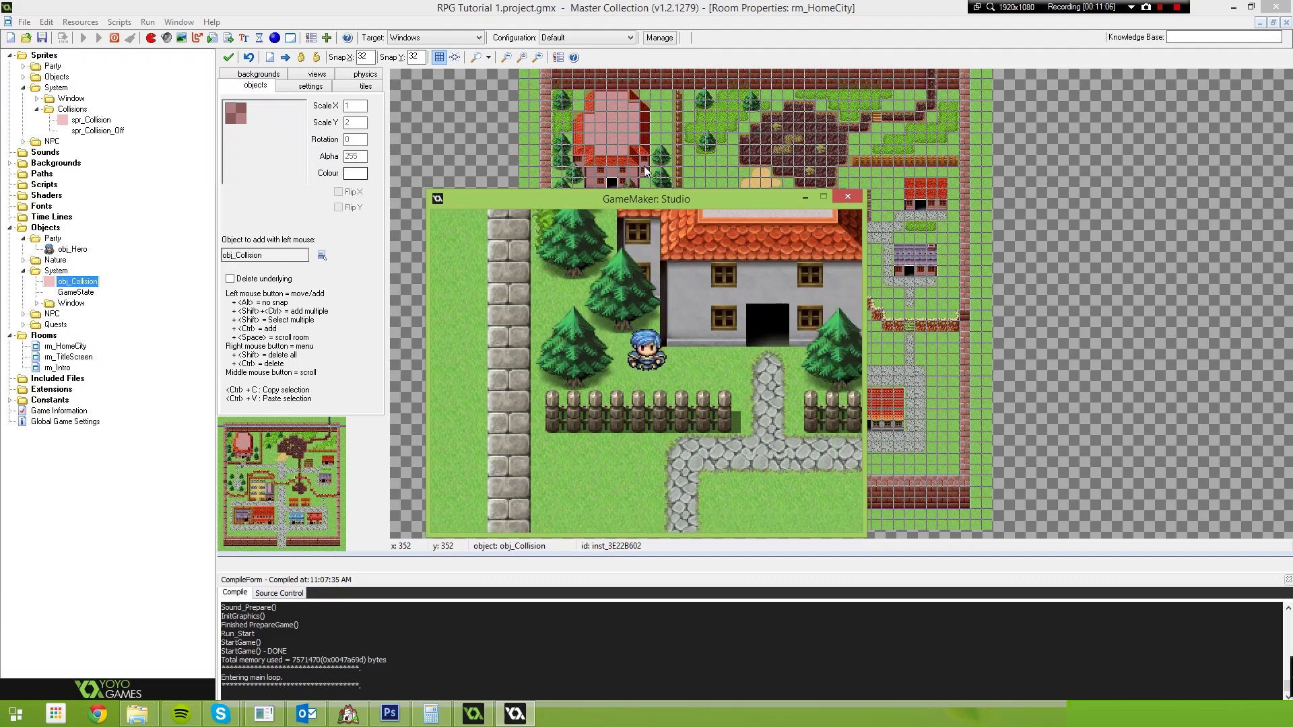
key("Up")
key("Right")
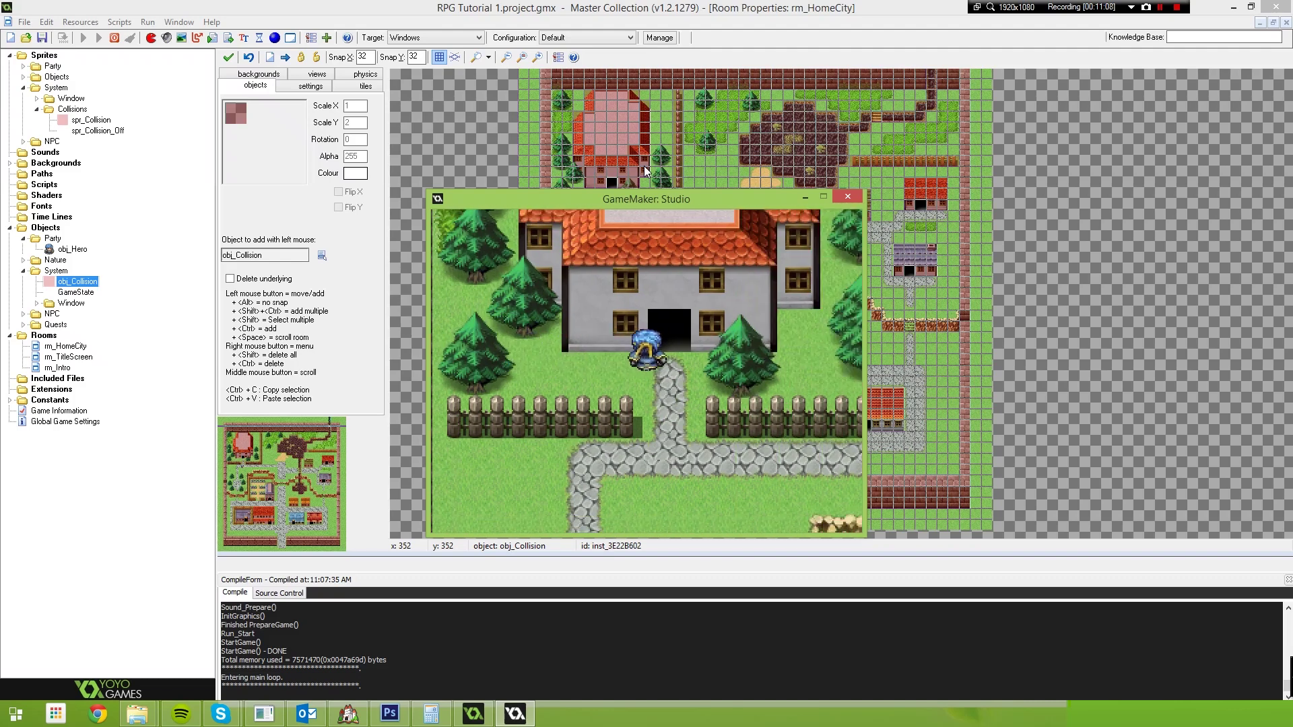
key("Up")
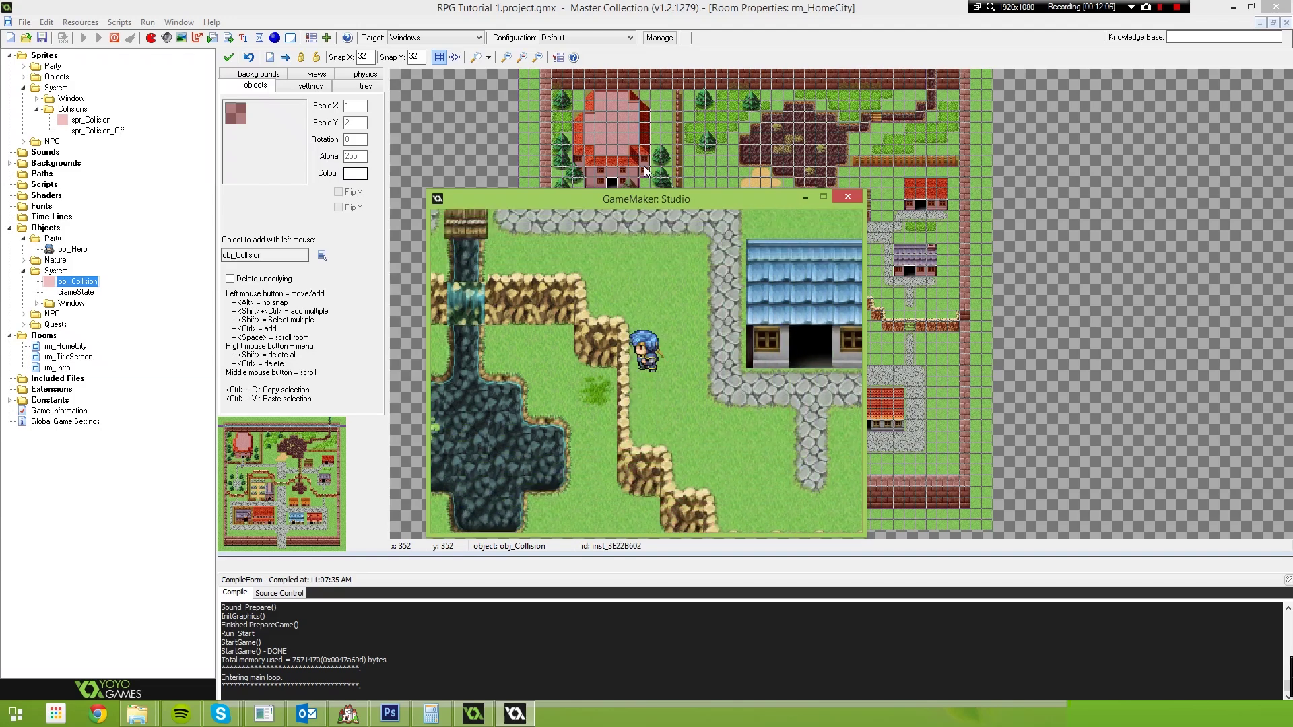
Step: Walk the hero past the eastern cliffs and down to the blue-roofed house, testing collisions along the way
key("Right")
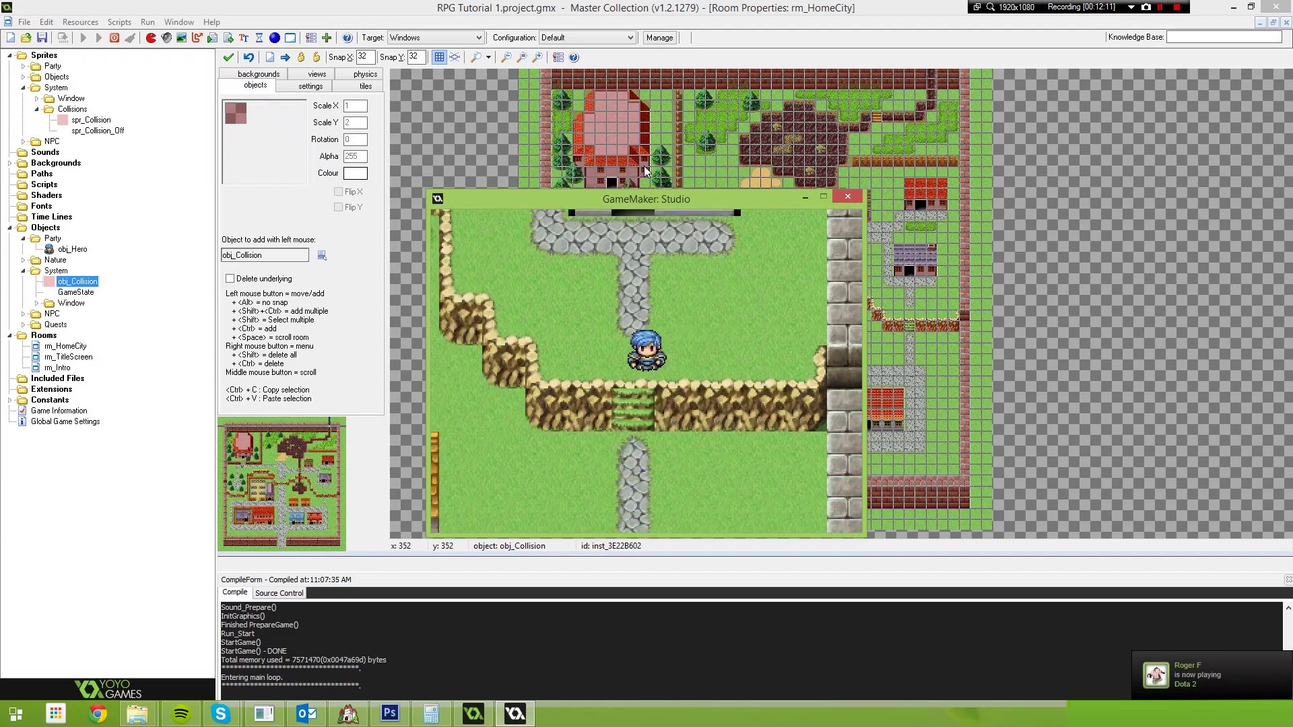
key("Down")
key("Left")
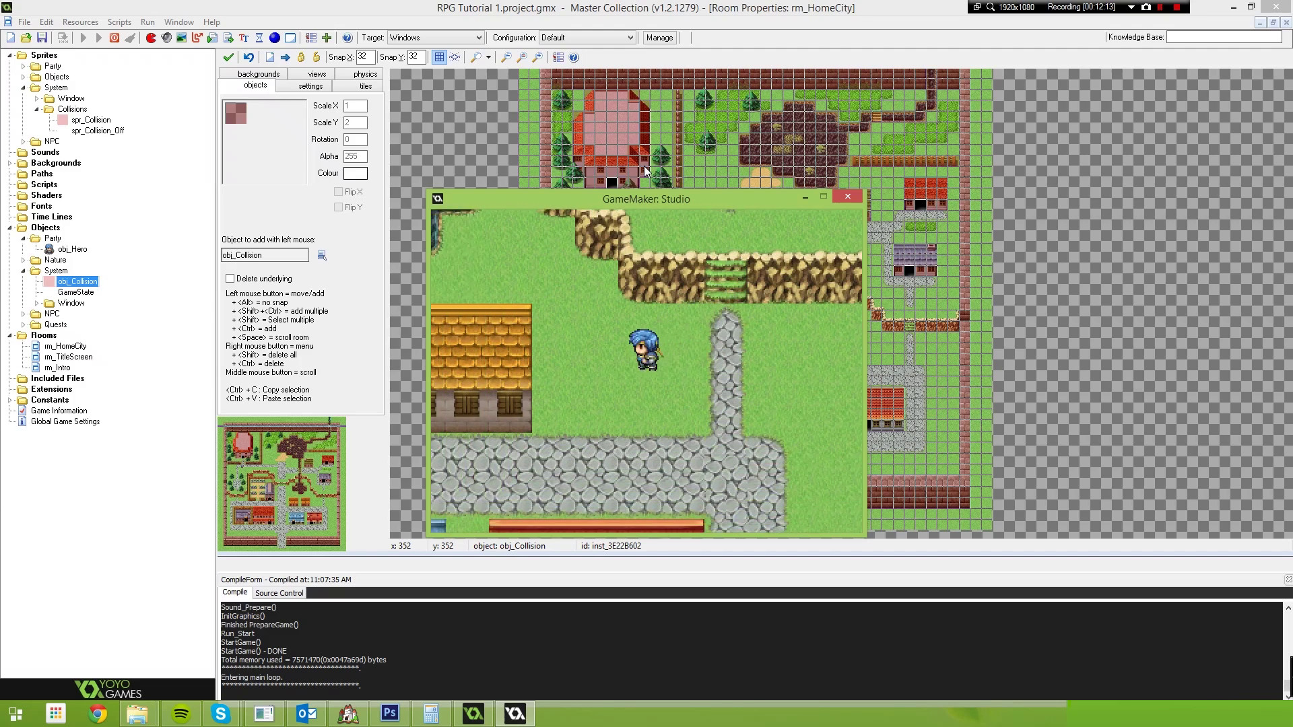
key("Down")
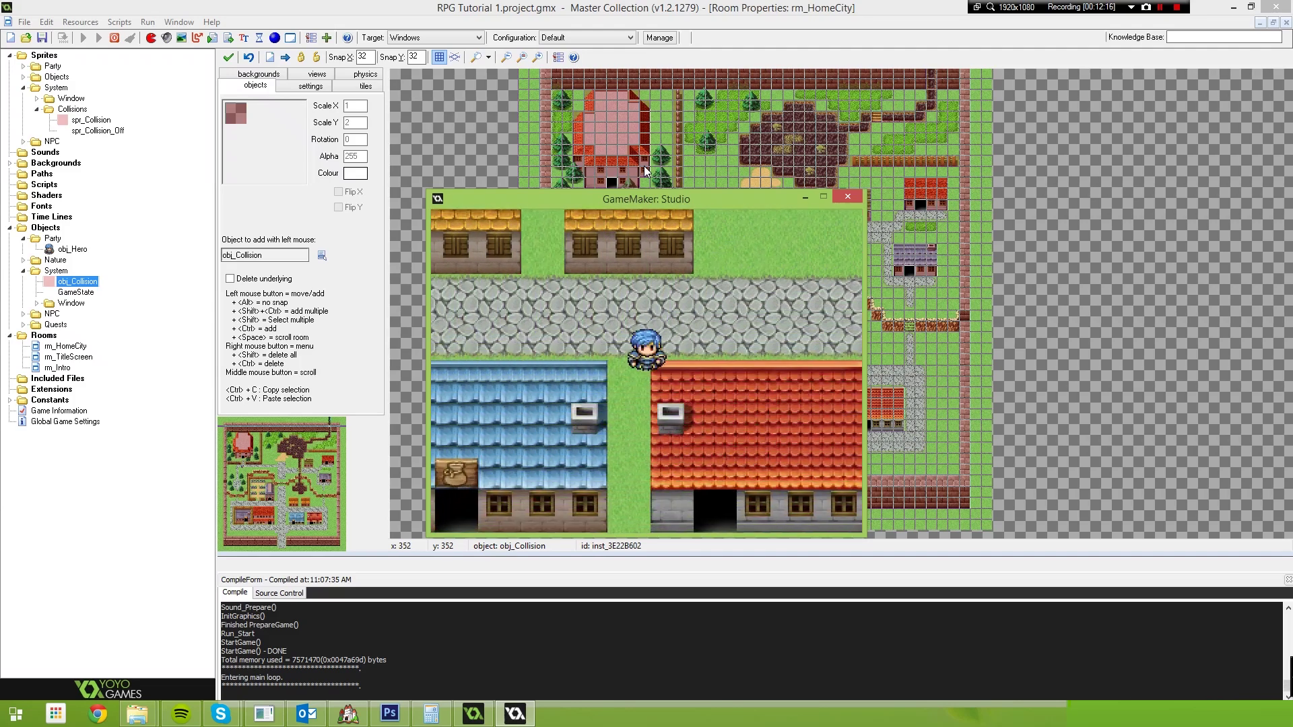
key("Down")
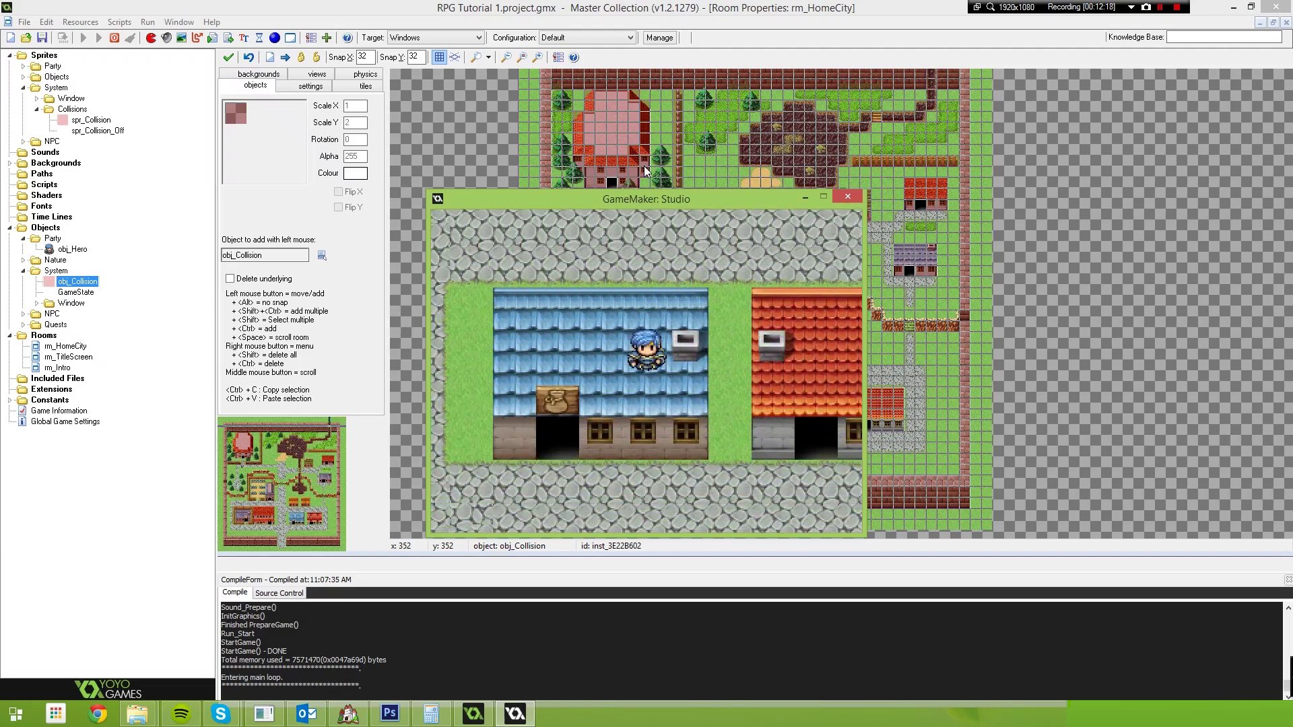
key("Down")
key("Left")
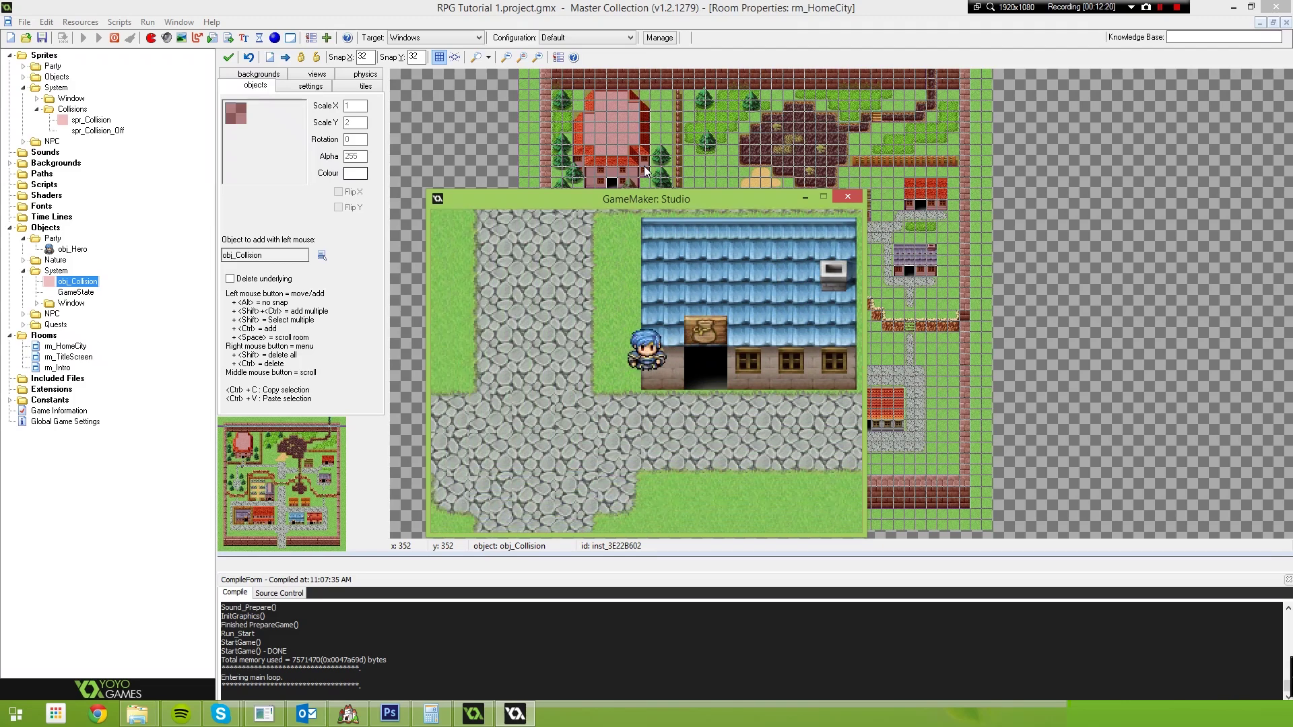
Step: Test the hero's collisions against the stone walls beside the southern city exit, and close the game
key("Down")
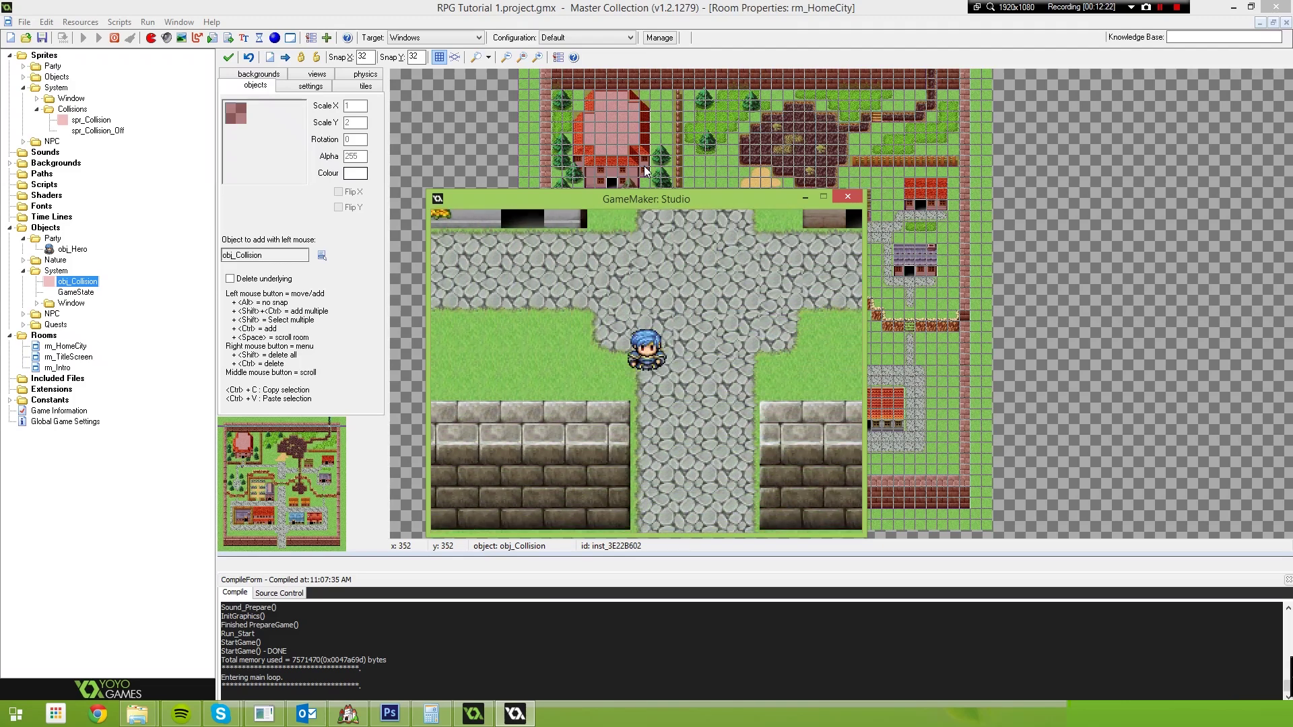
key("Down")
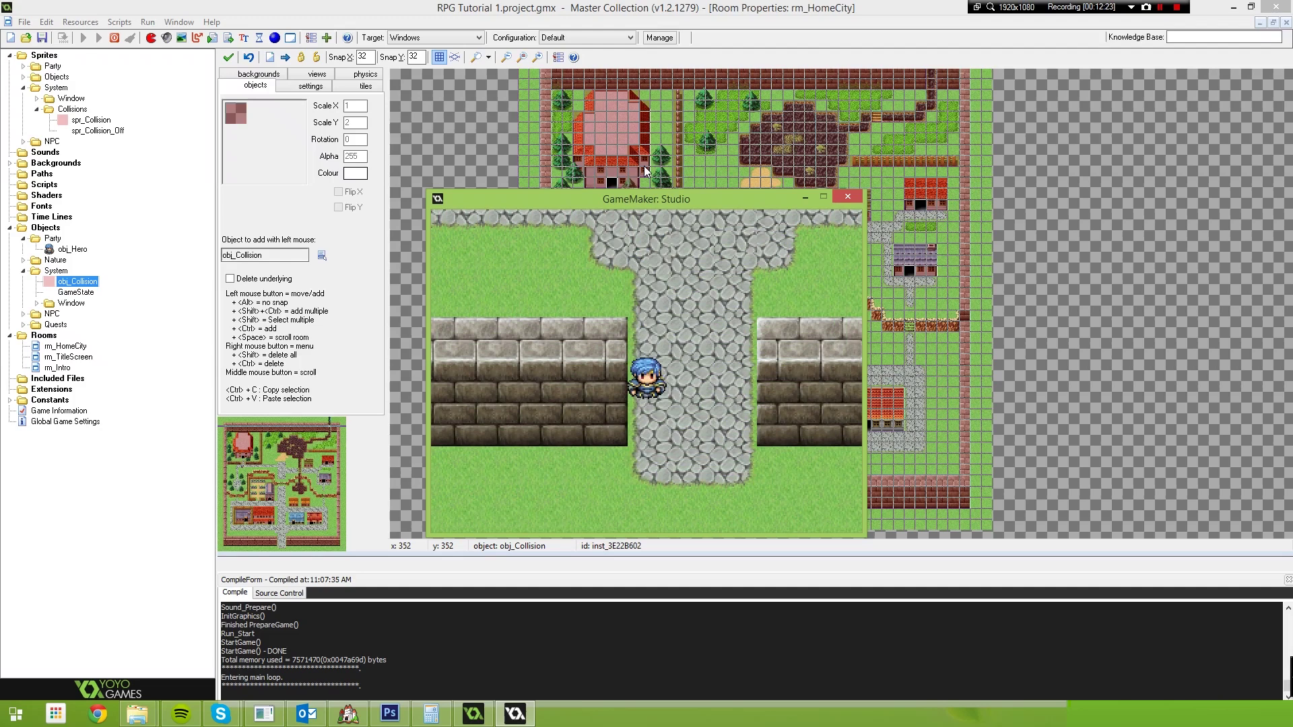
key("Down")
key("Left")
key("Up")
key("Right")
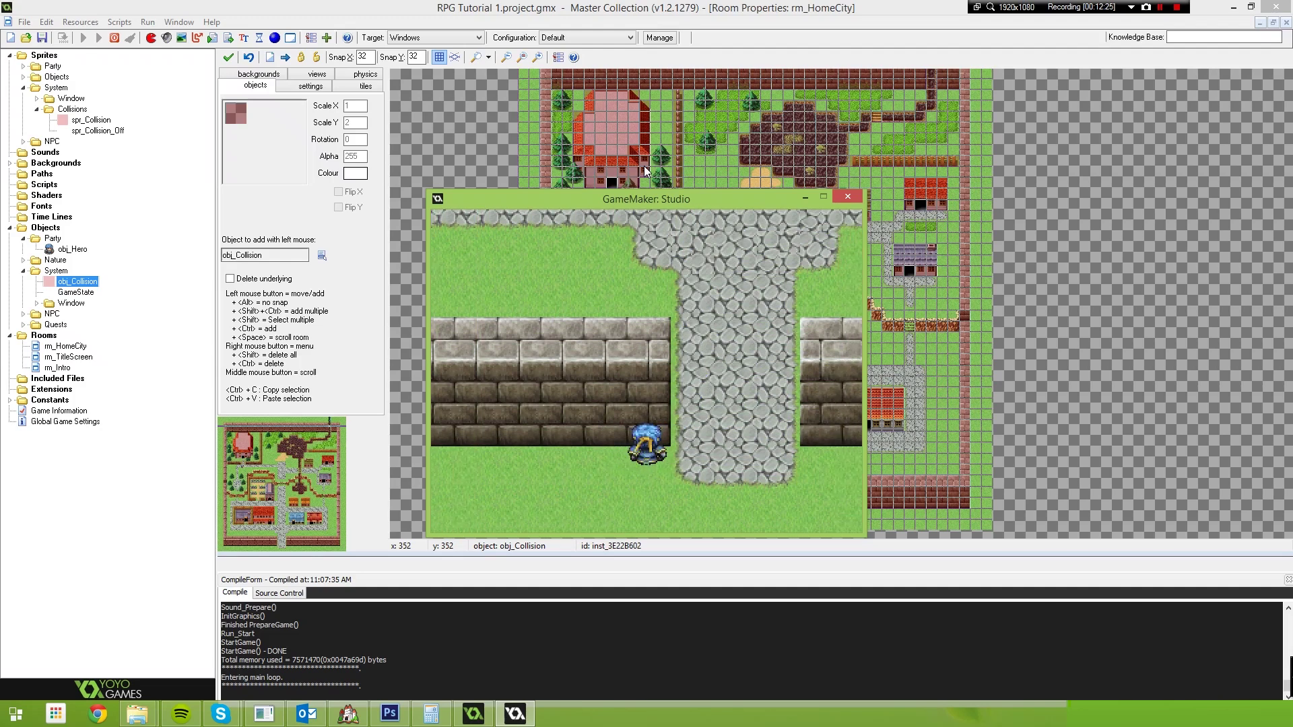
key("Left")
key("Right")
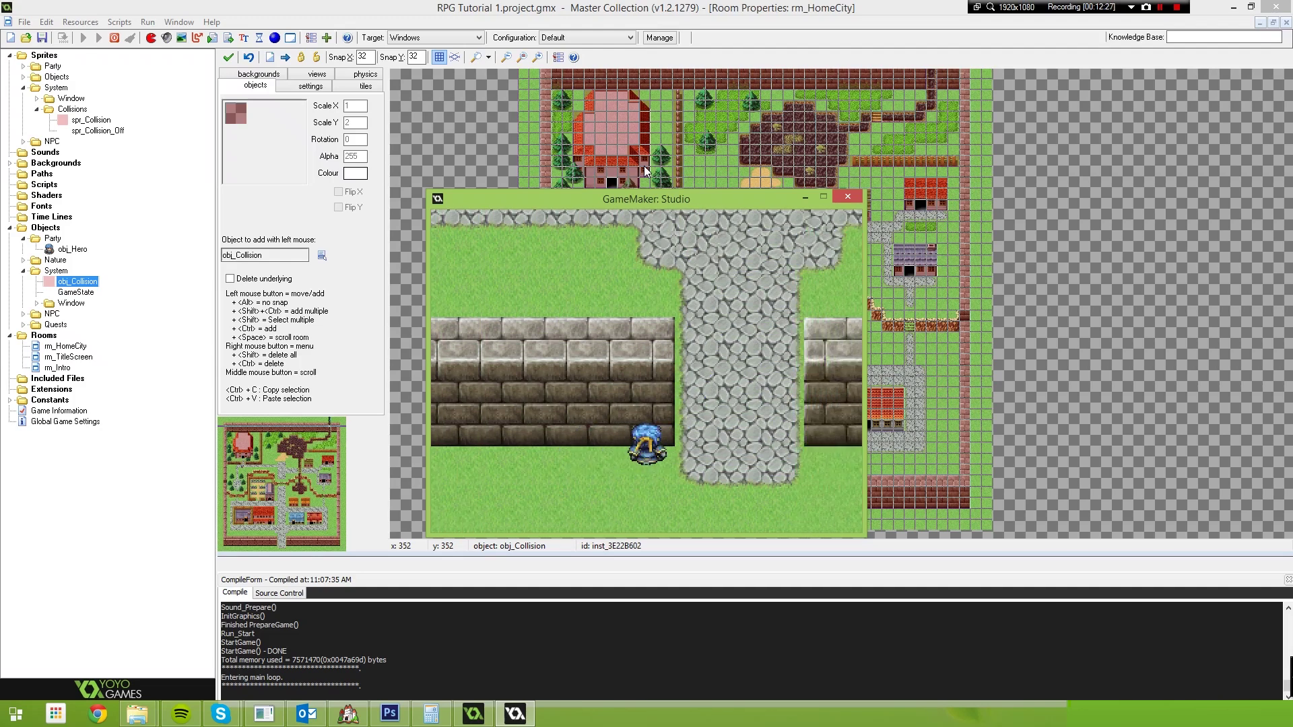
key("Up")
key("Up")
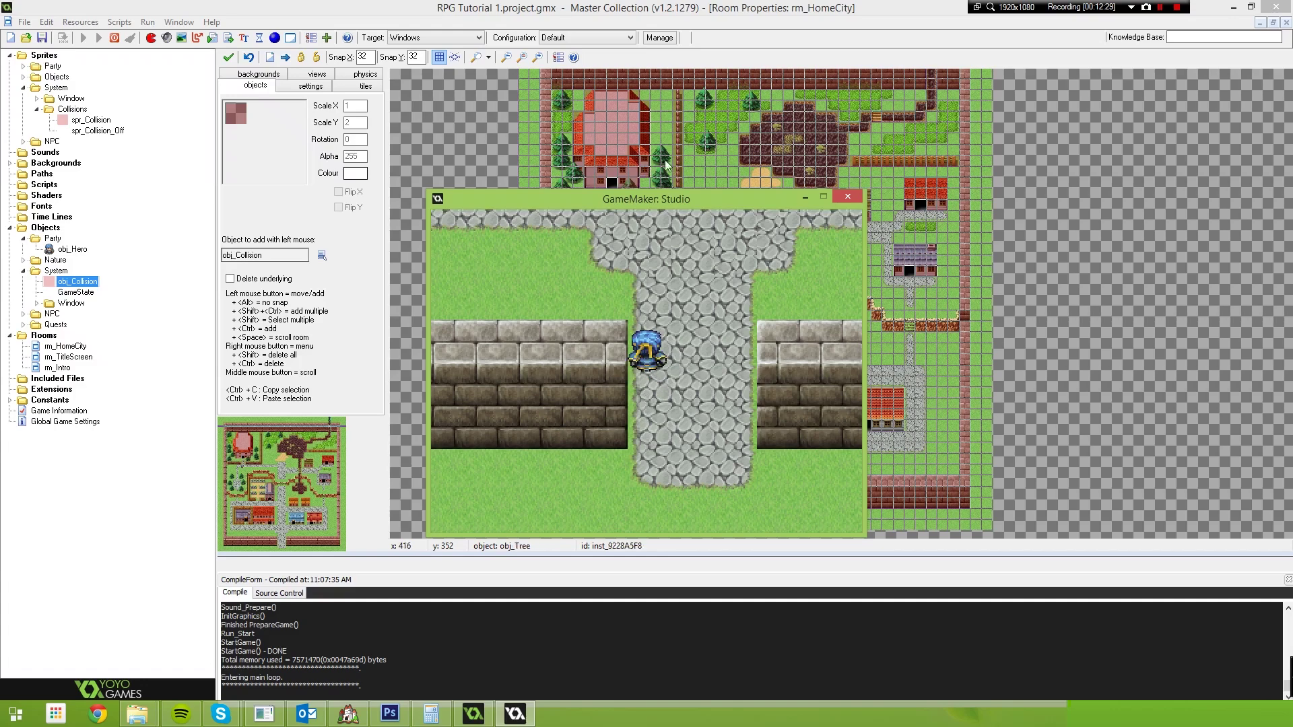
left_click(852, 194)
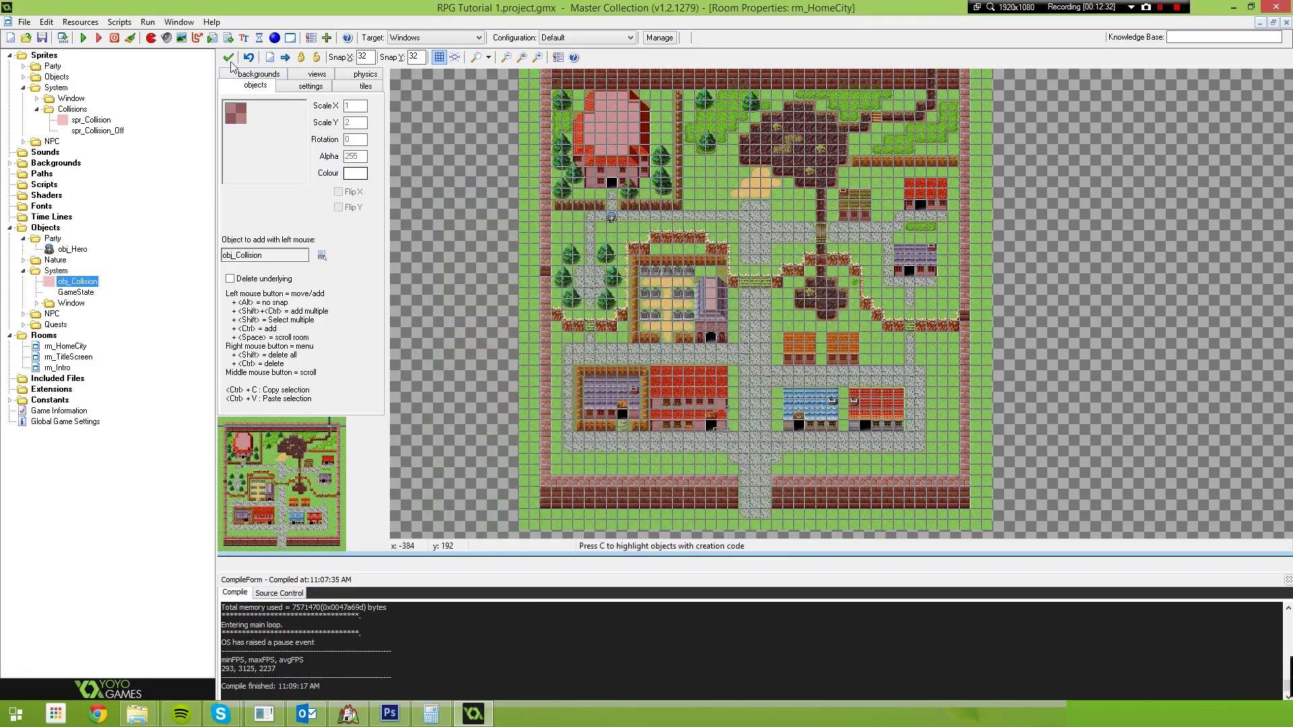
Step: Run the game in debug mode and walk the hero around the front yard of the large house
left_click(109, 39)
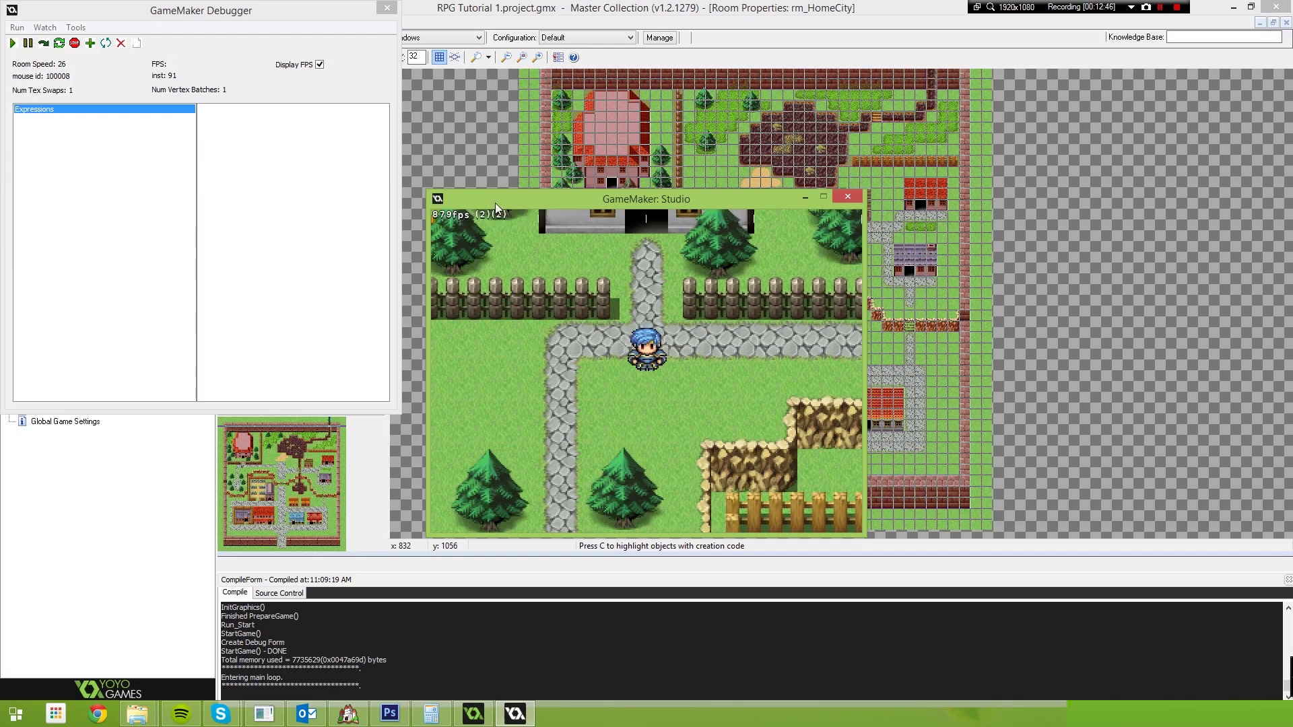
key("Up")
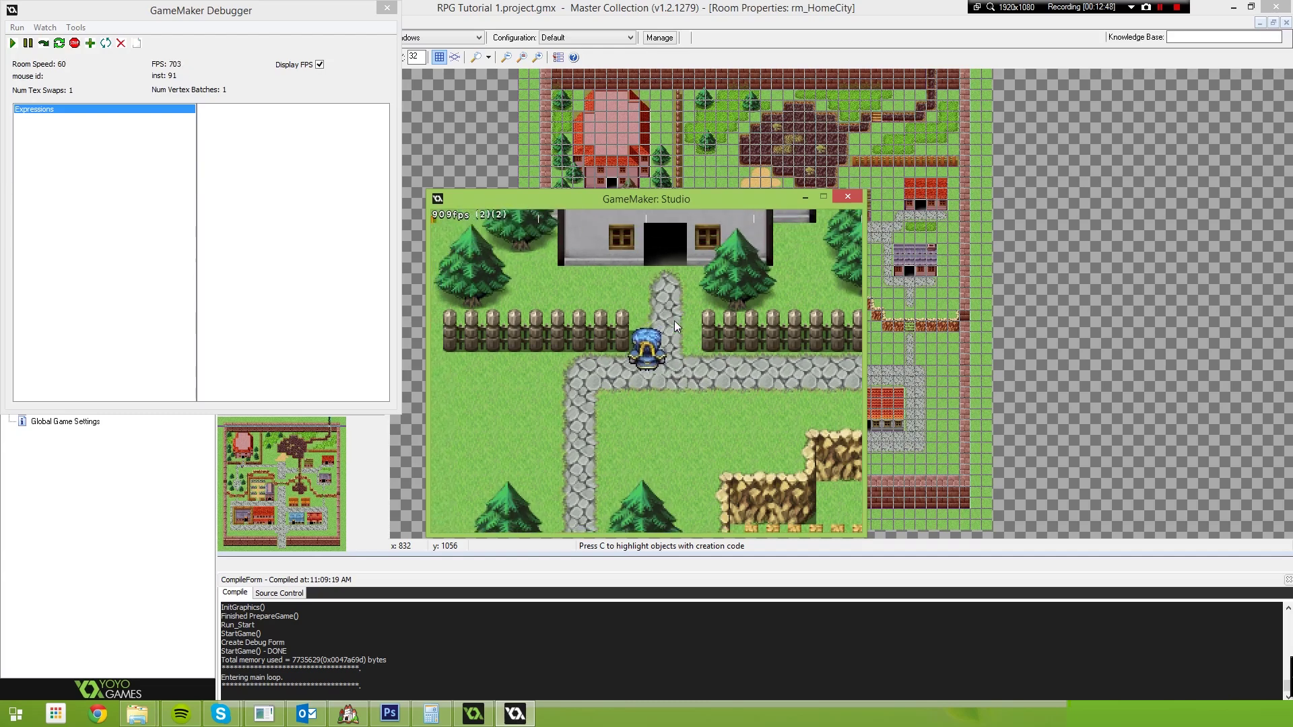
key("Left")
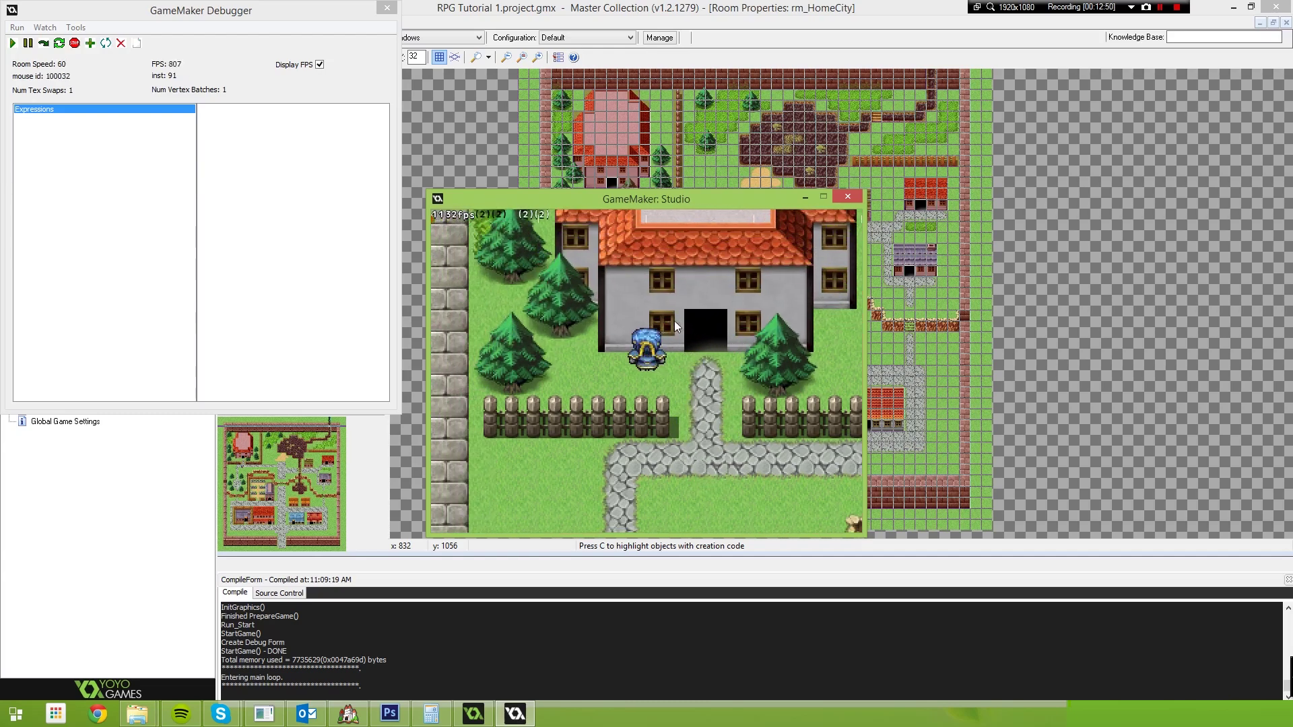
key("Left")
key("Right")
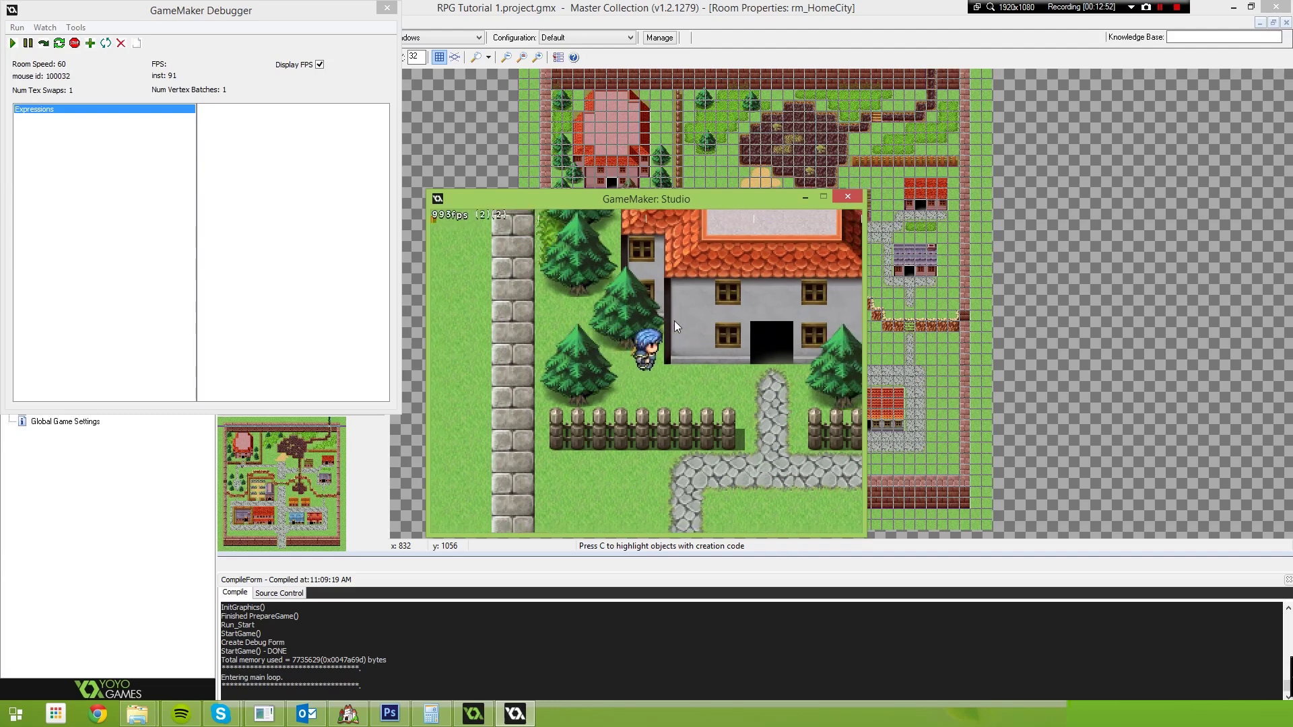
key("Down")
key("Down")
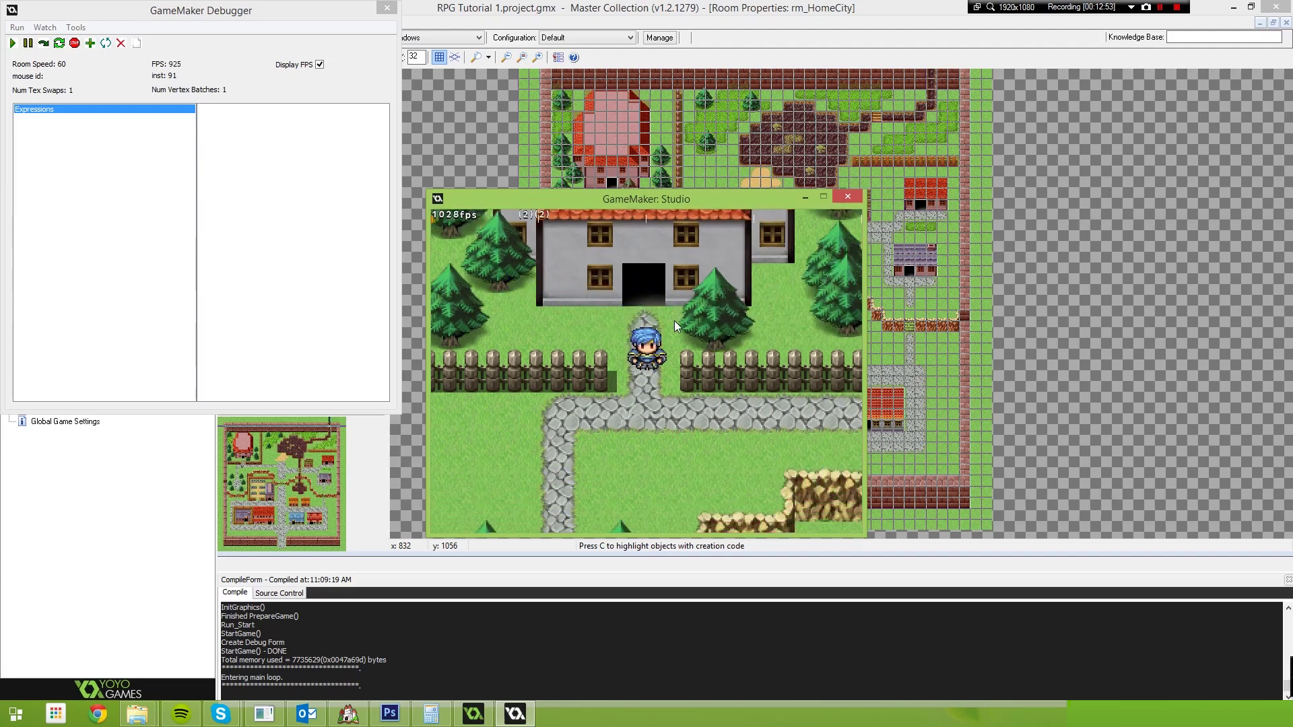
Step: Walk the hero east between the stone path and the graveyard cliffs, and close the debugger window
key("Down")
key("Right")
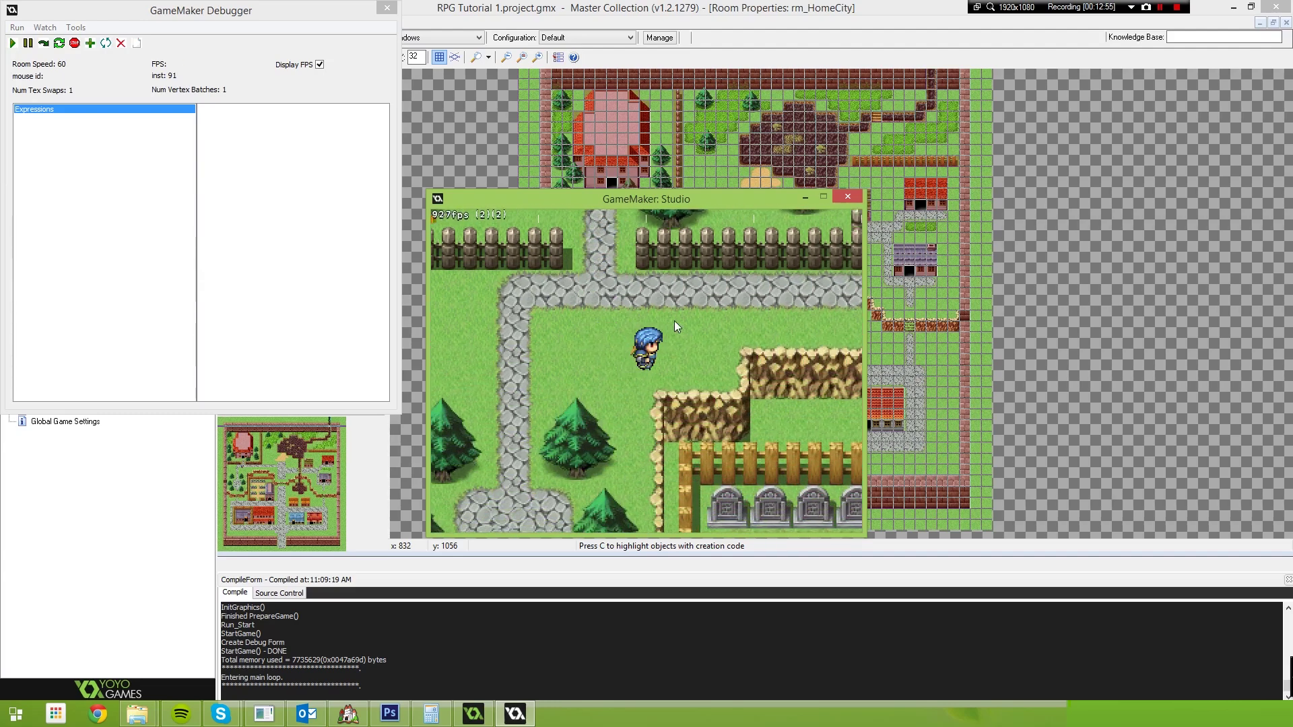
key("Right")
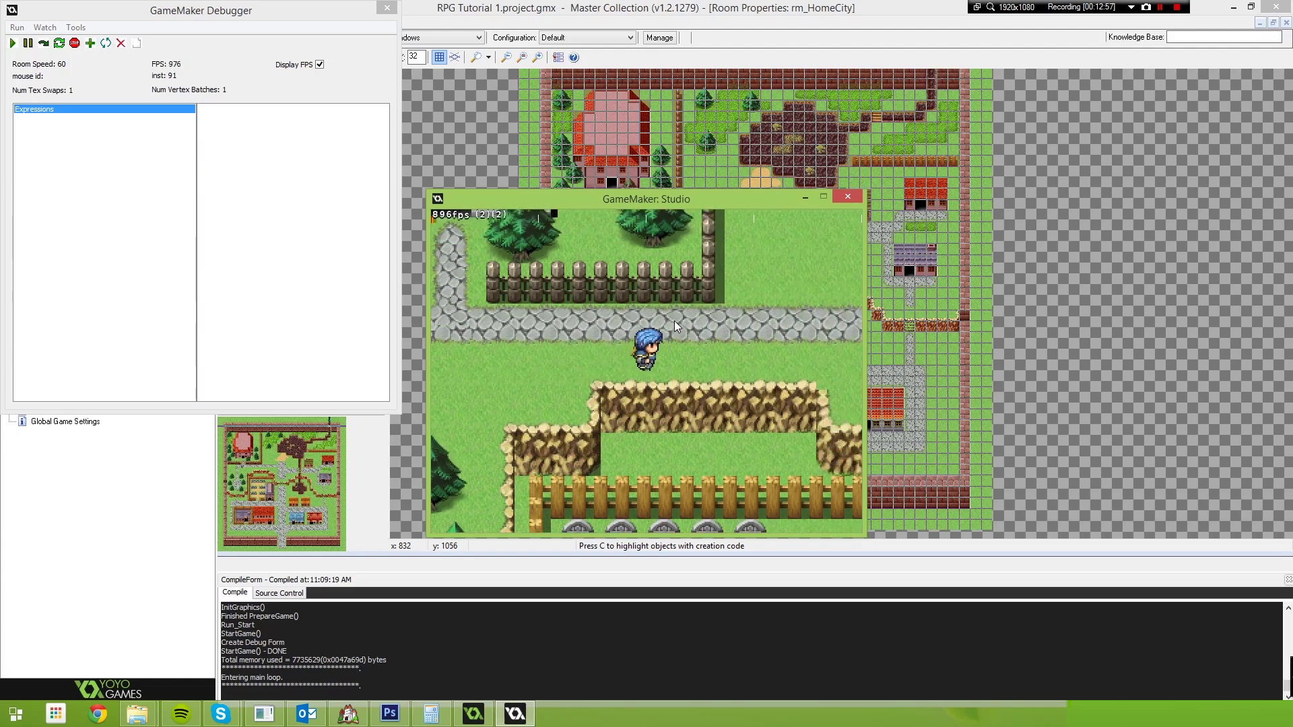
key("Right")
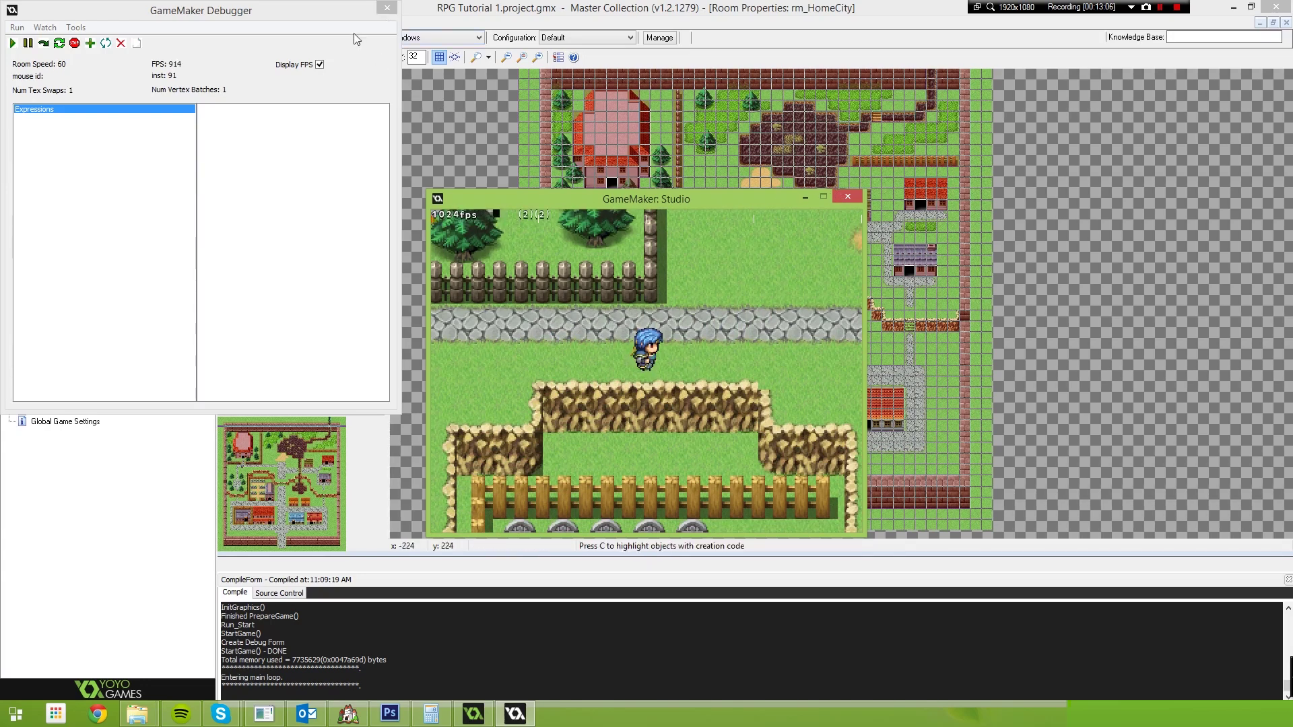
left_click(379, 9)
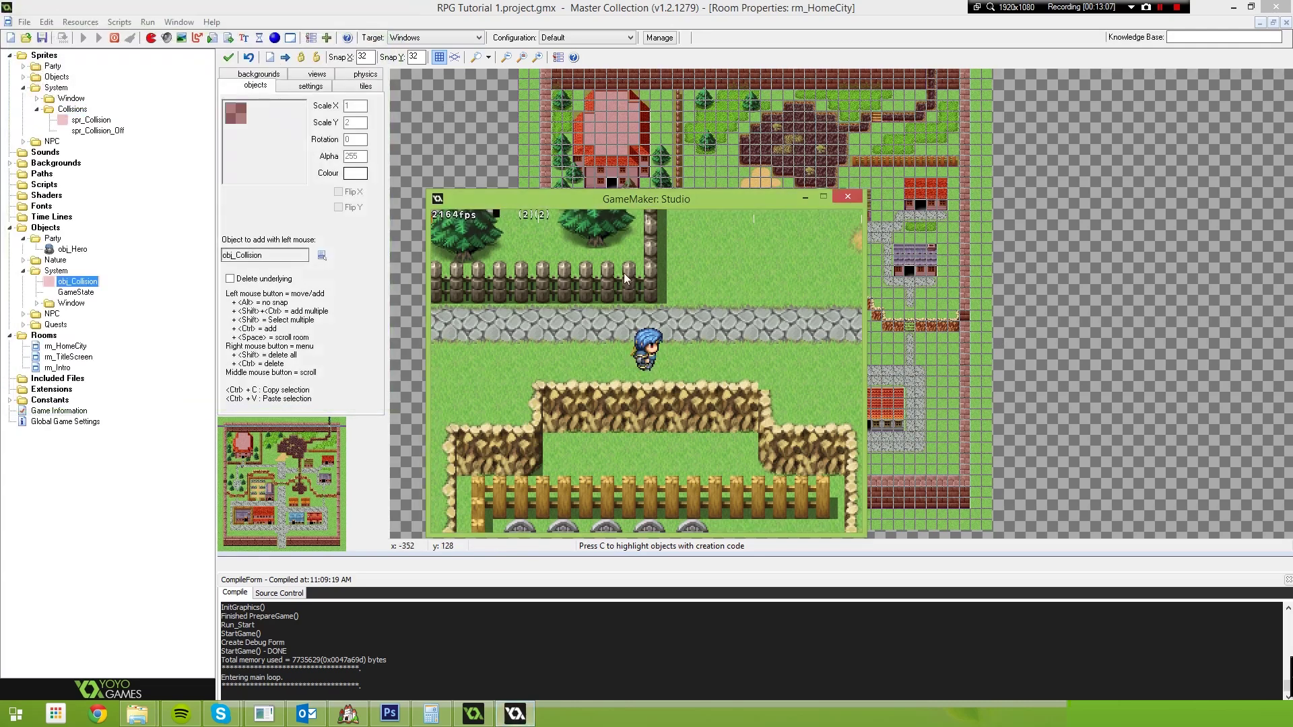
Step: Check the in-game FPS display while walking the hero along the stone fence and around its eastern corner
key("Left")
key("Up")
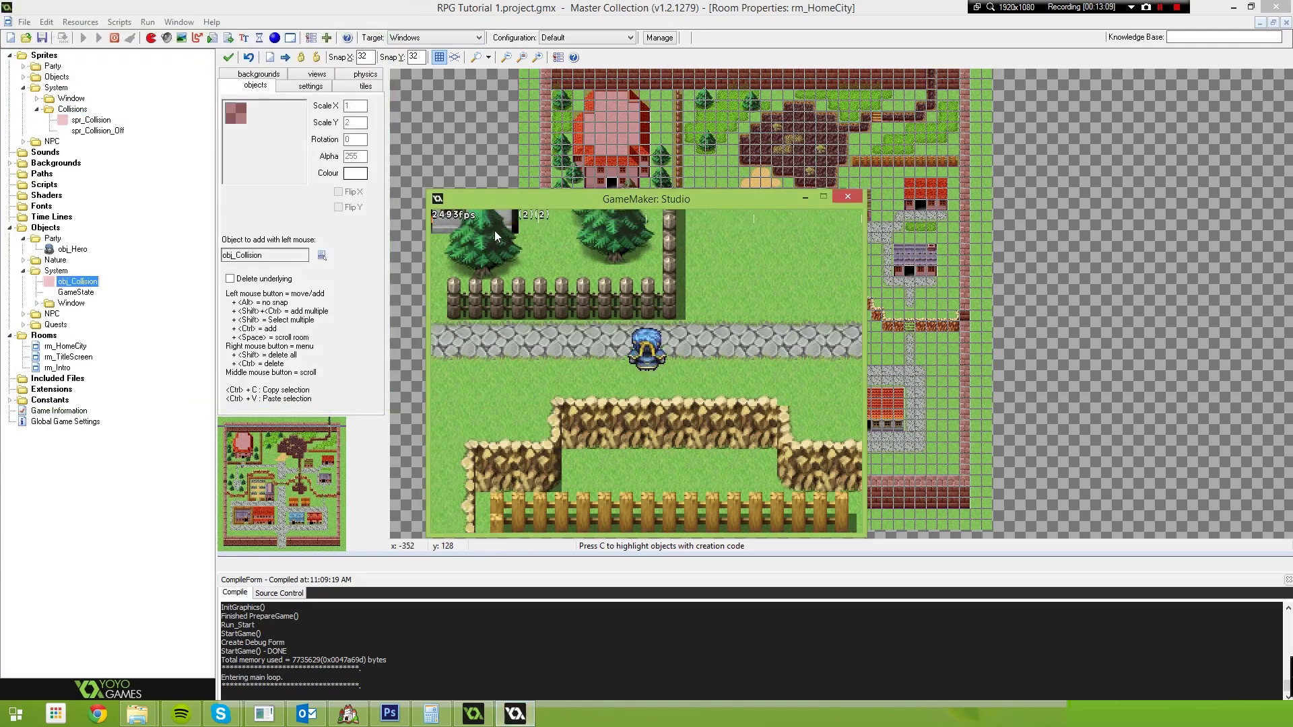
key("Left")
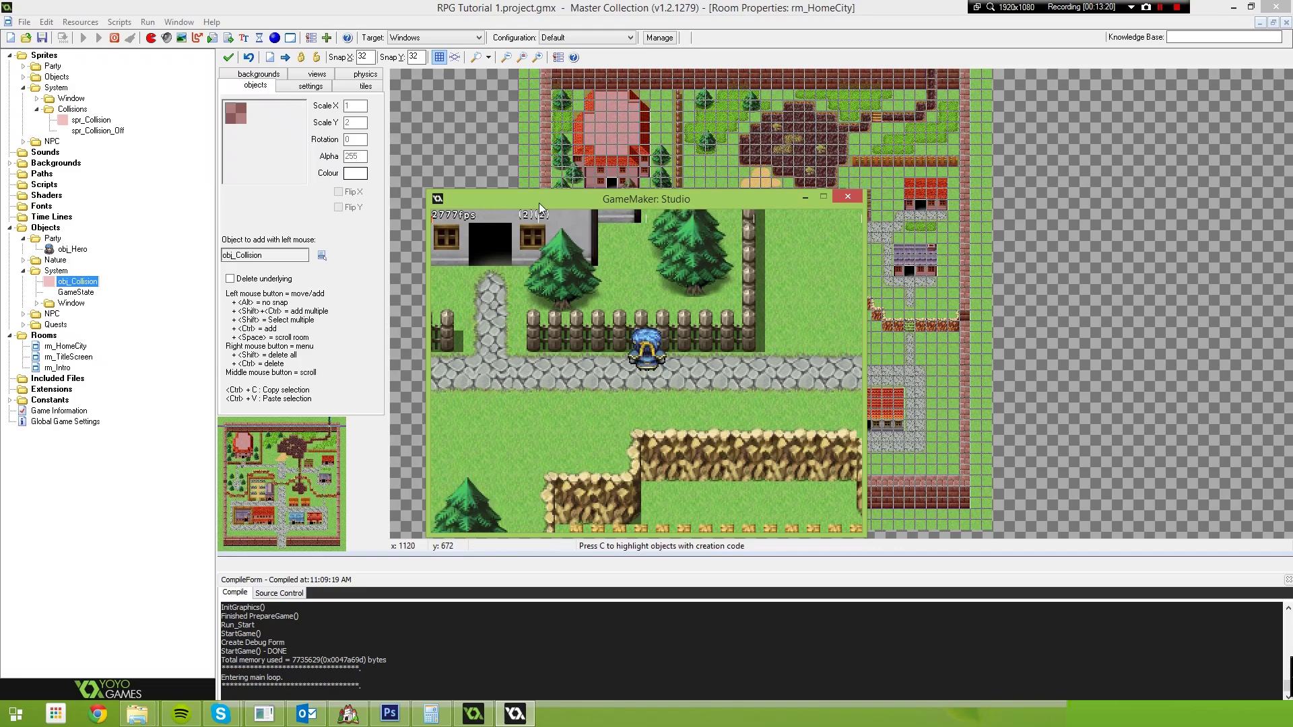
left_click_drag(539, 204, 553, 208)
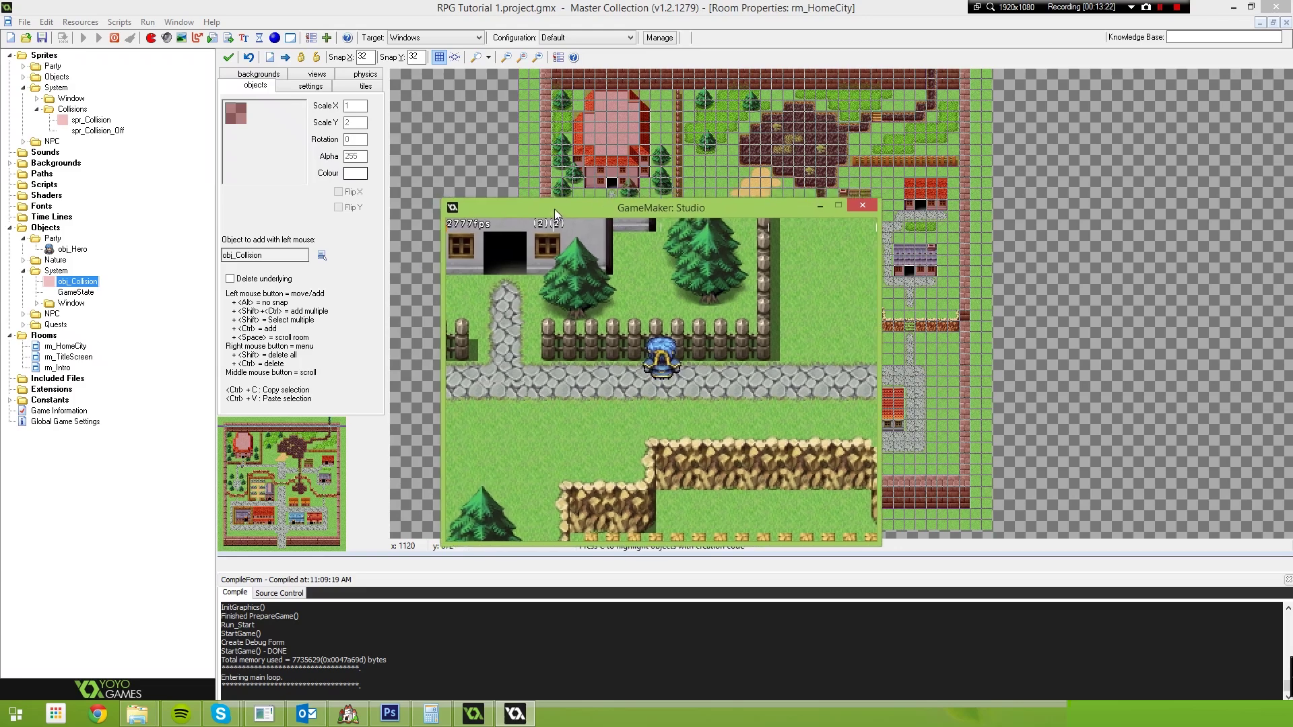
key("Right")
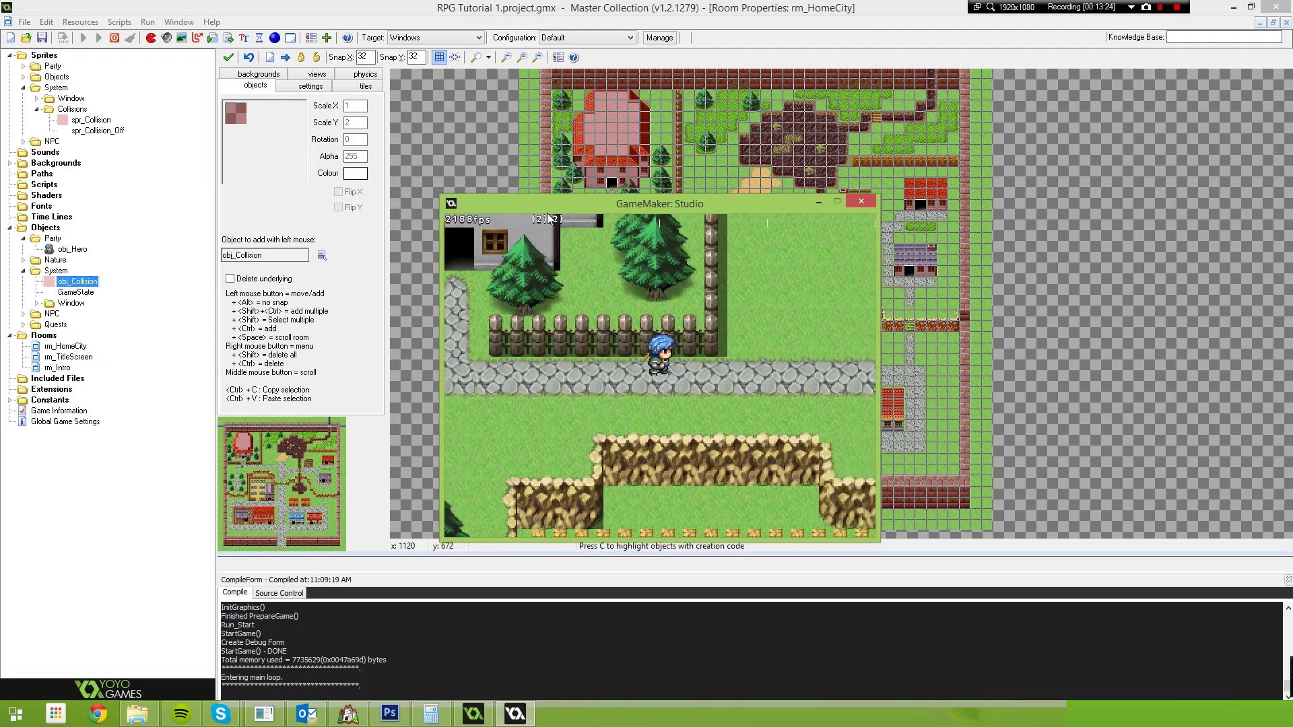
key("Up")
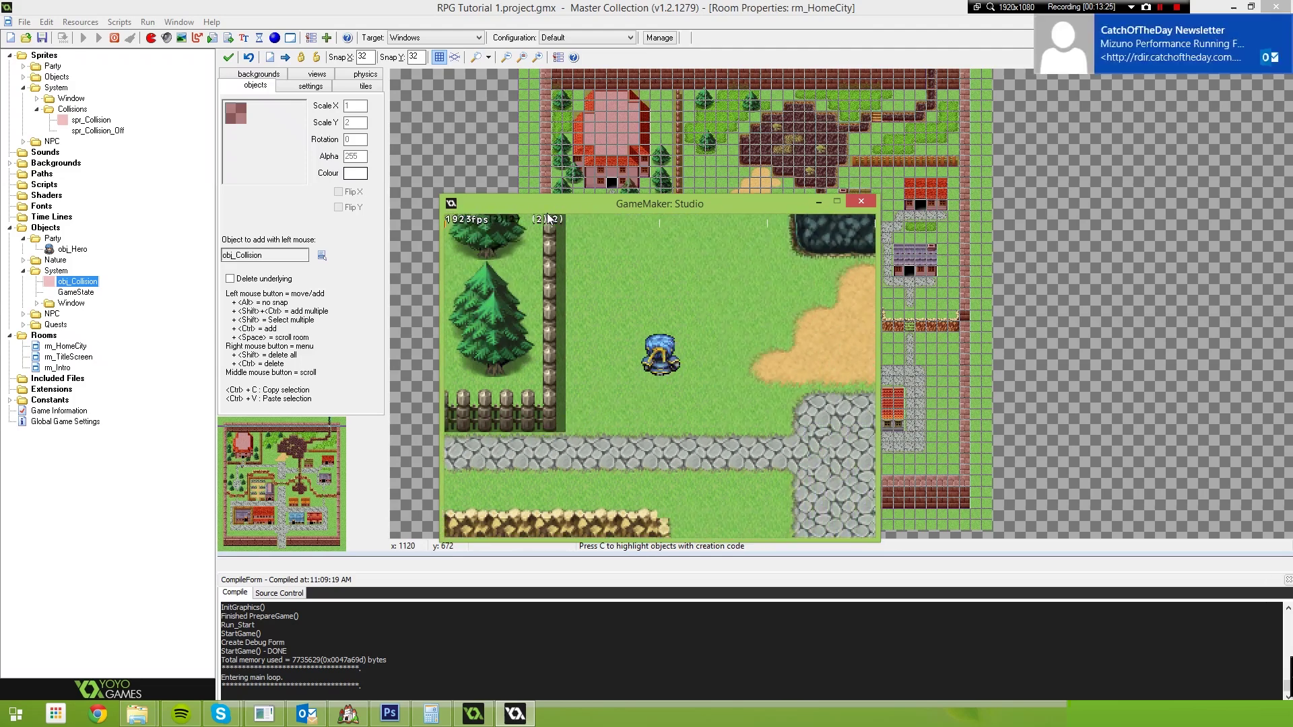
Step: Walk the hero north beside the pond to the city wall and back south to the sandy patch, checking the FPS display
key("Up")
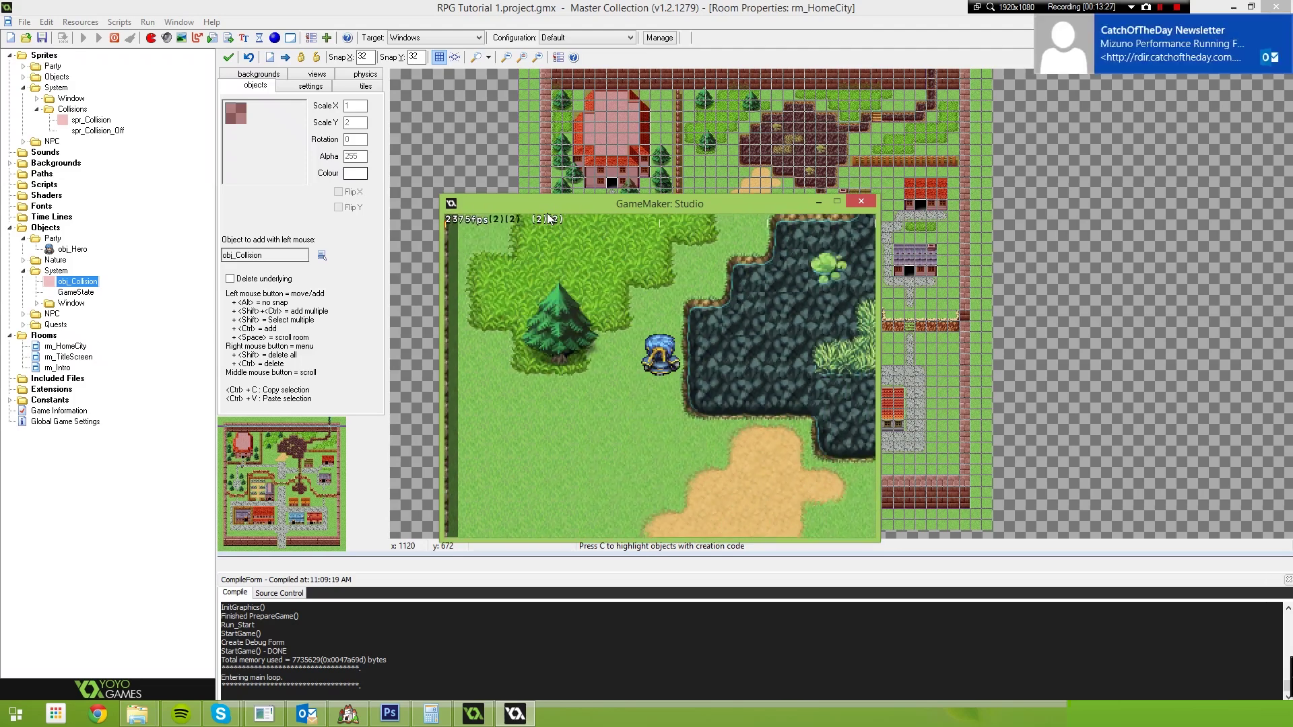
key("Up")
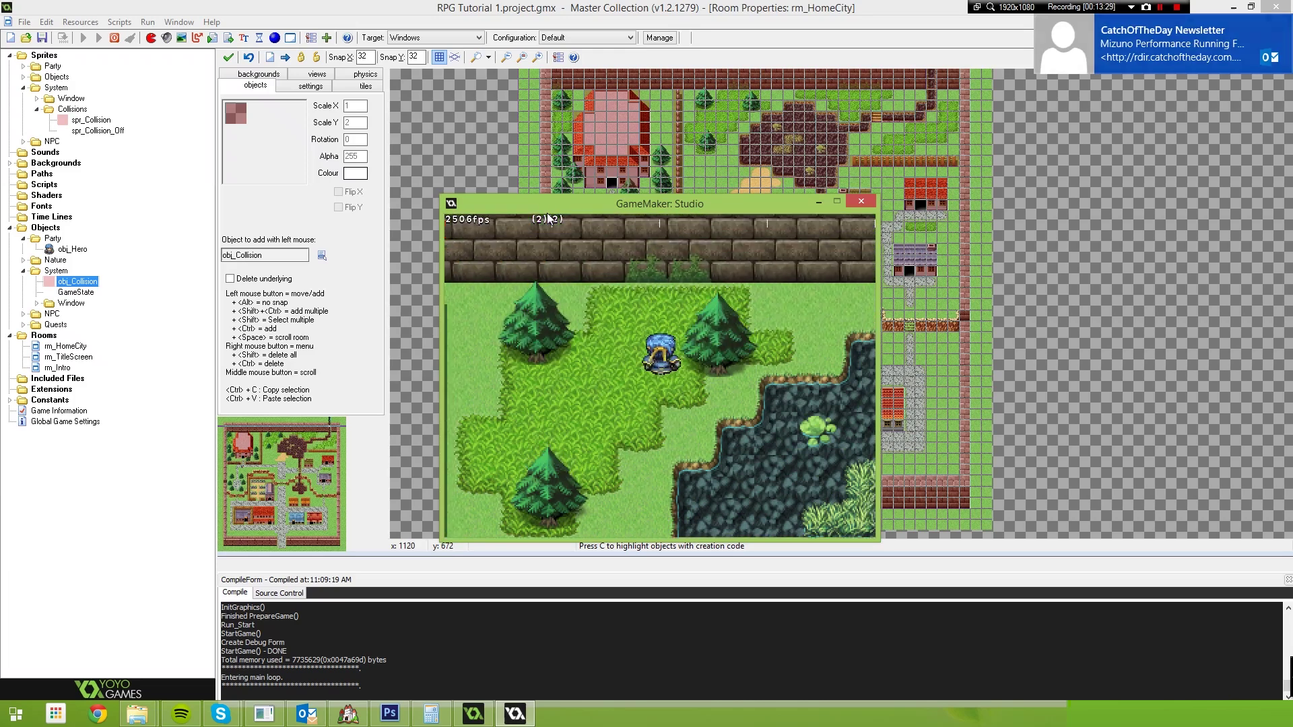
key("Down")
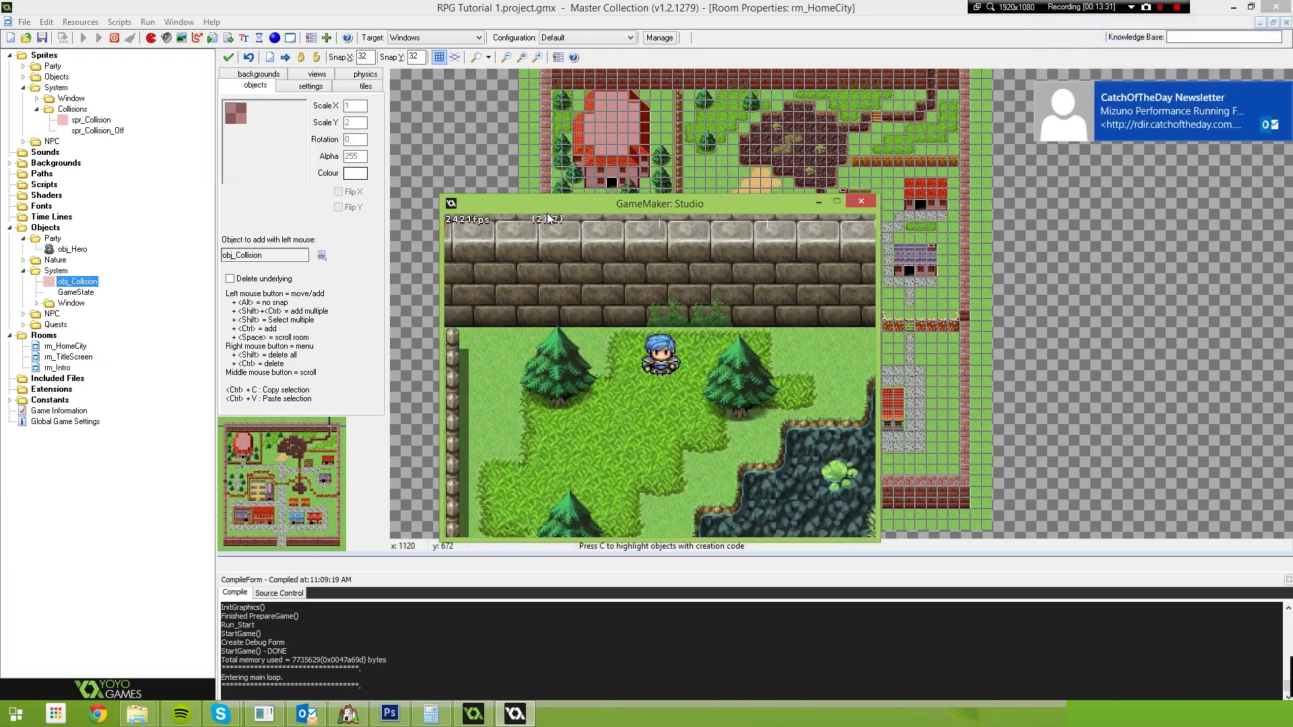
key("Down")
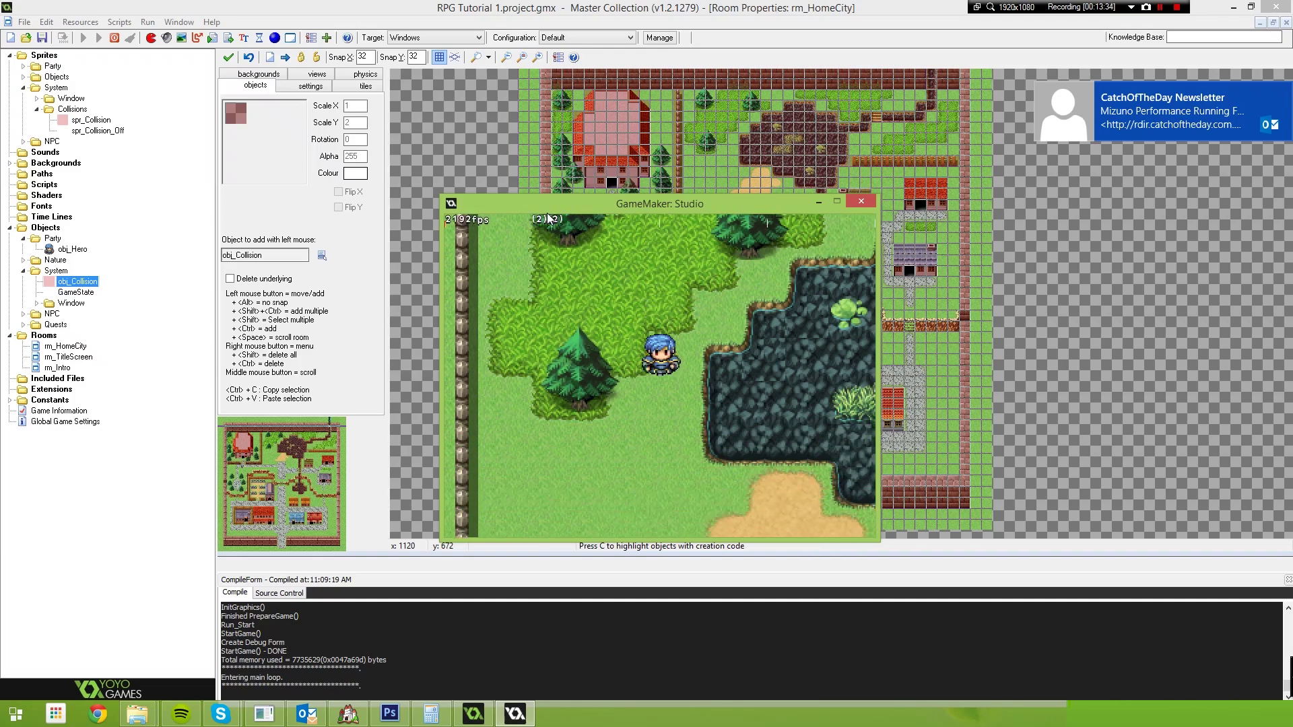
key("Down")
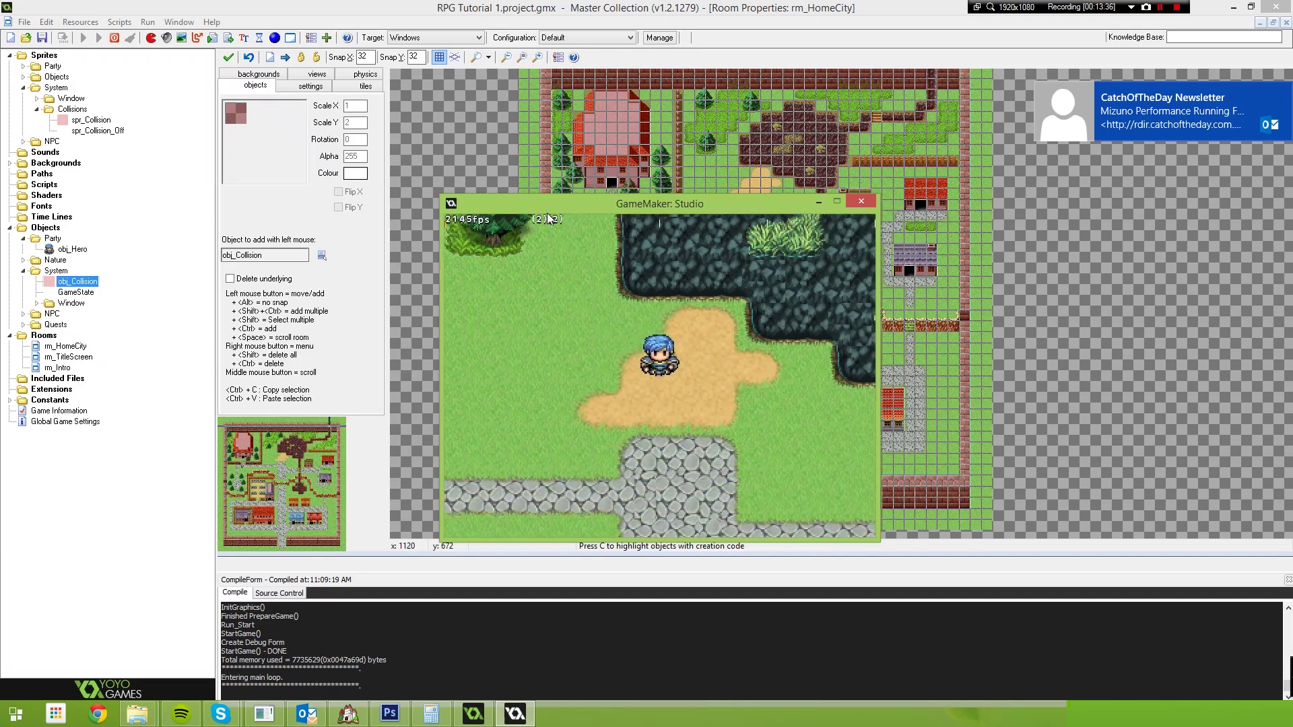
key("Down")
Step: Walk the hero east across the wooden bridge and past the green-roofed house to the side of the red-roofed house
key("Right")
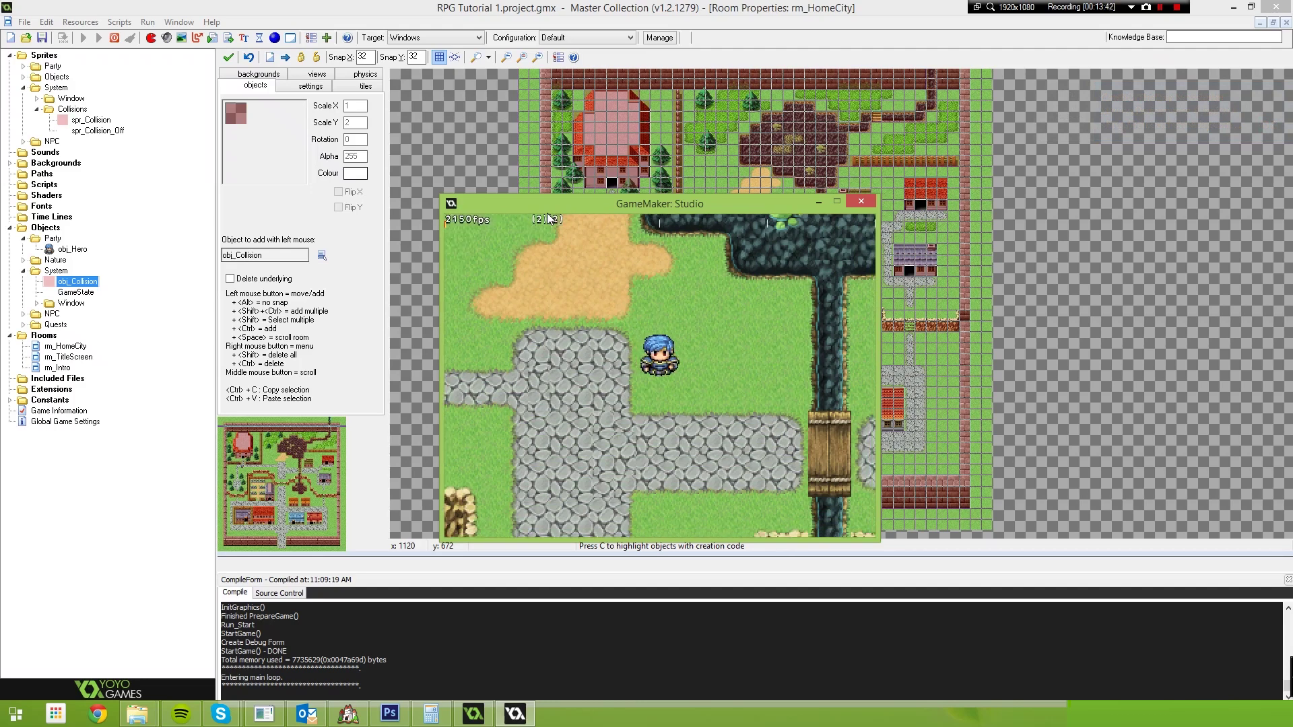
key("Right")
key("Down")
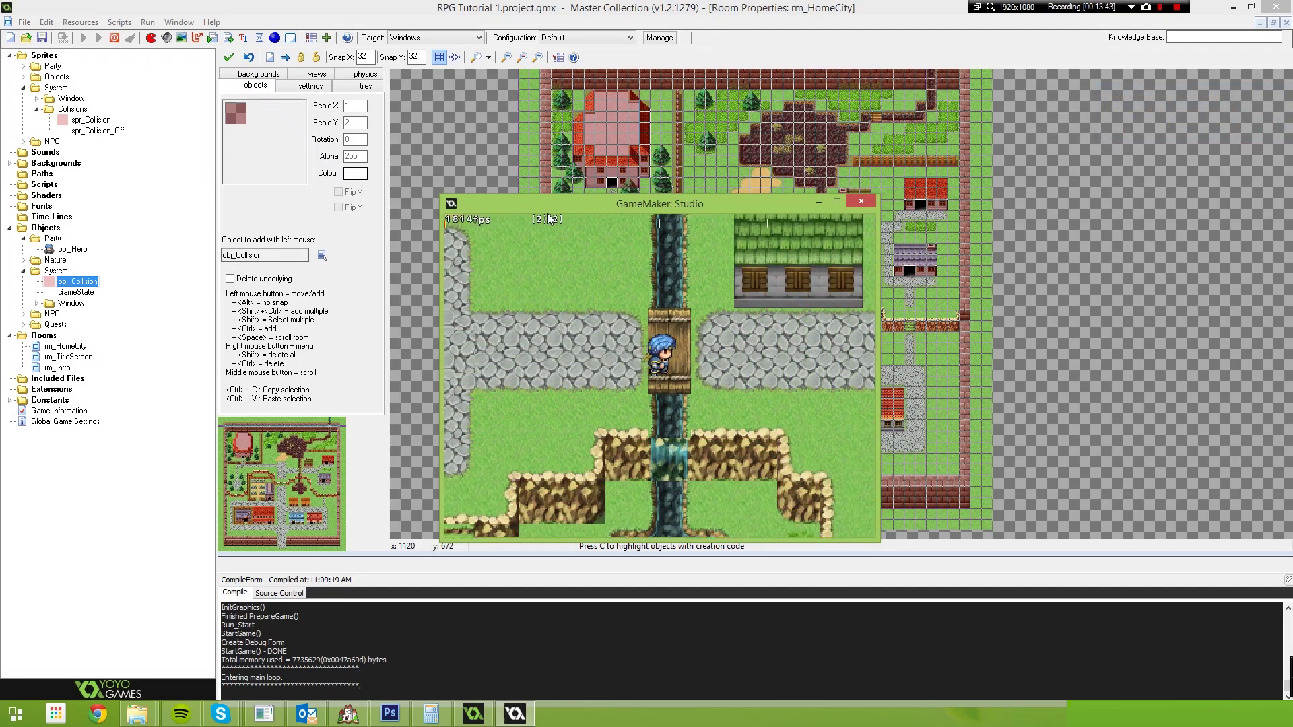
key("Right")
key("Up")
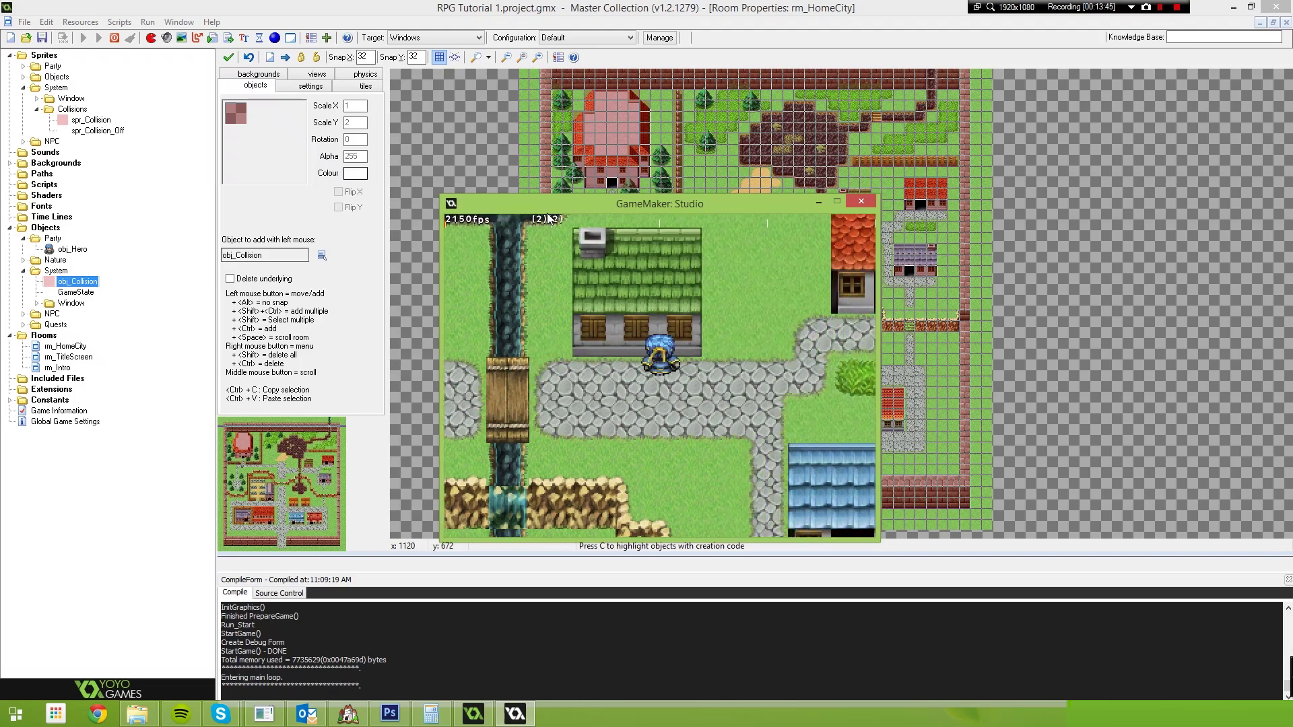
key("Right")
key("Up")
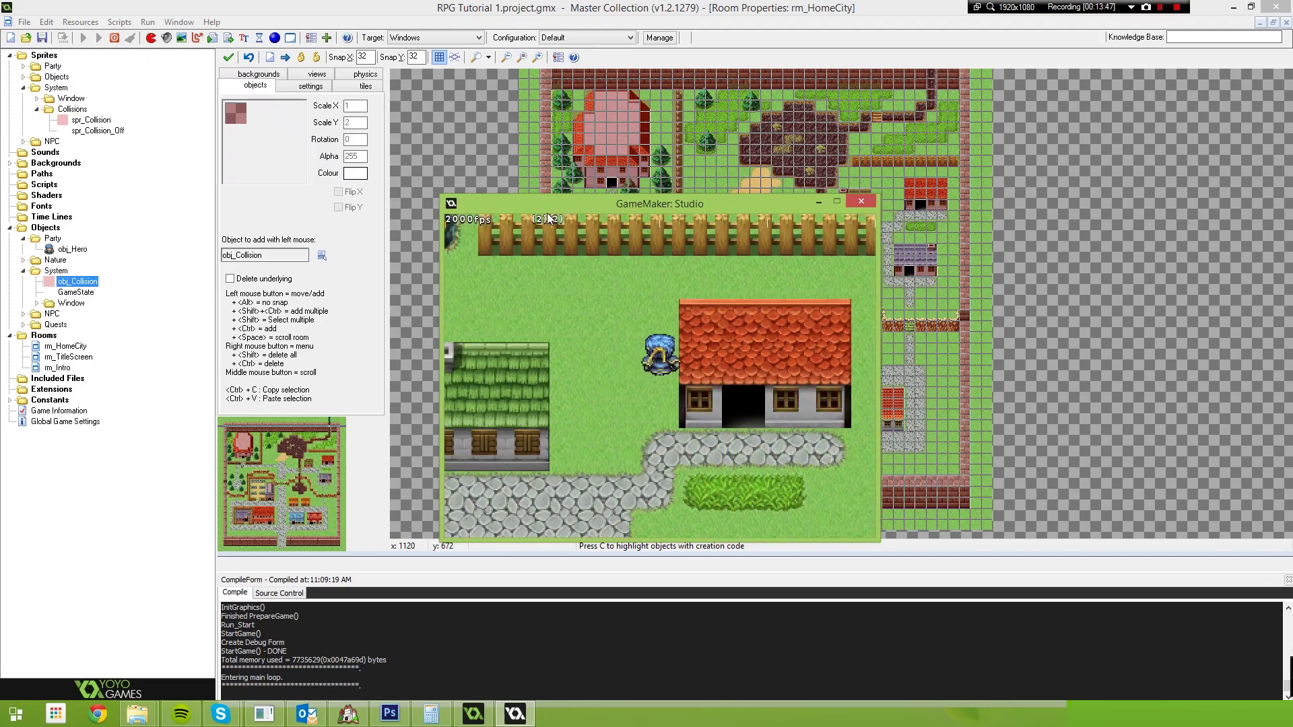
Step: Walk the hero south past the blue-roofed house and down the cliff stairs
key("Down")
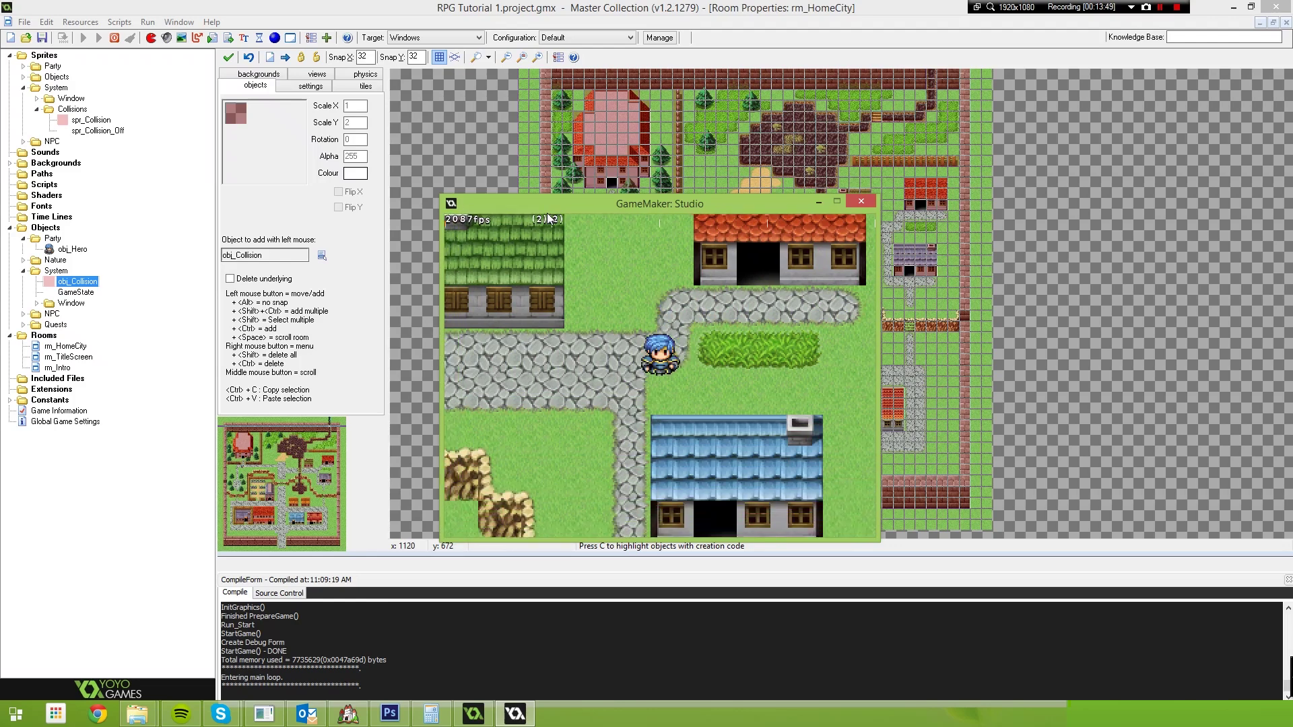
key("Down")
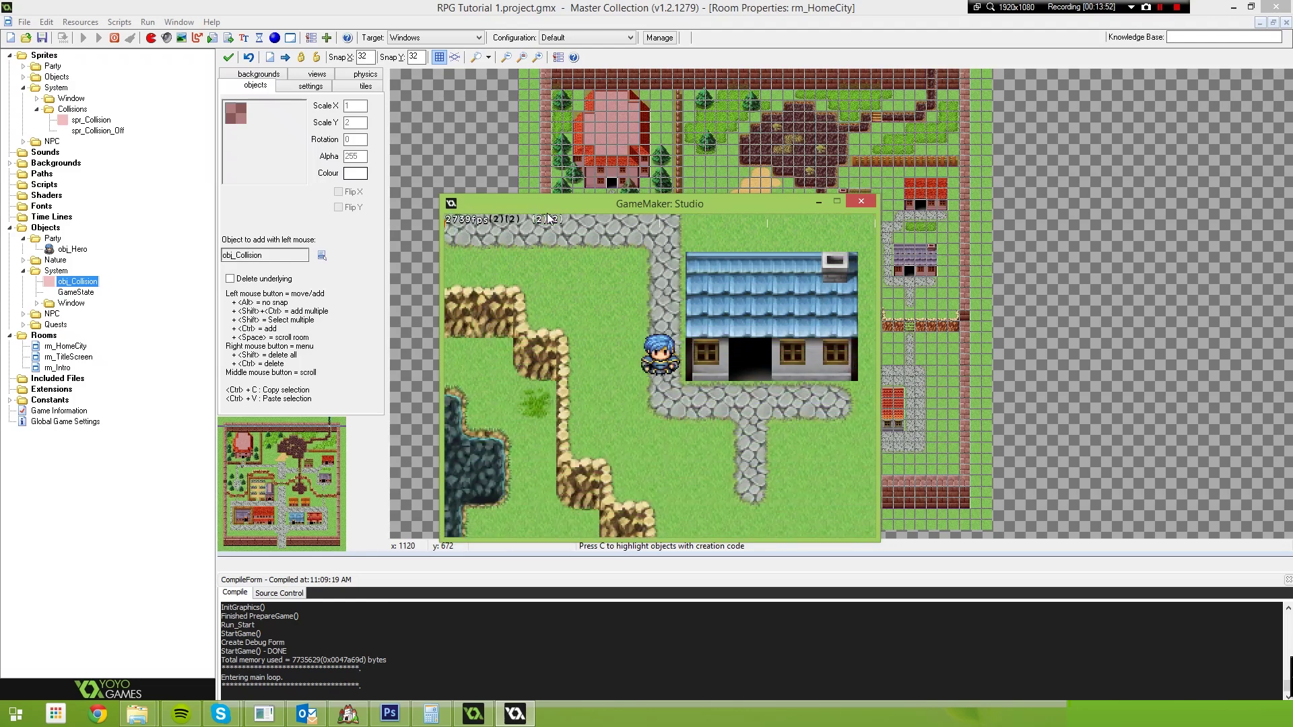
key("Down")
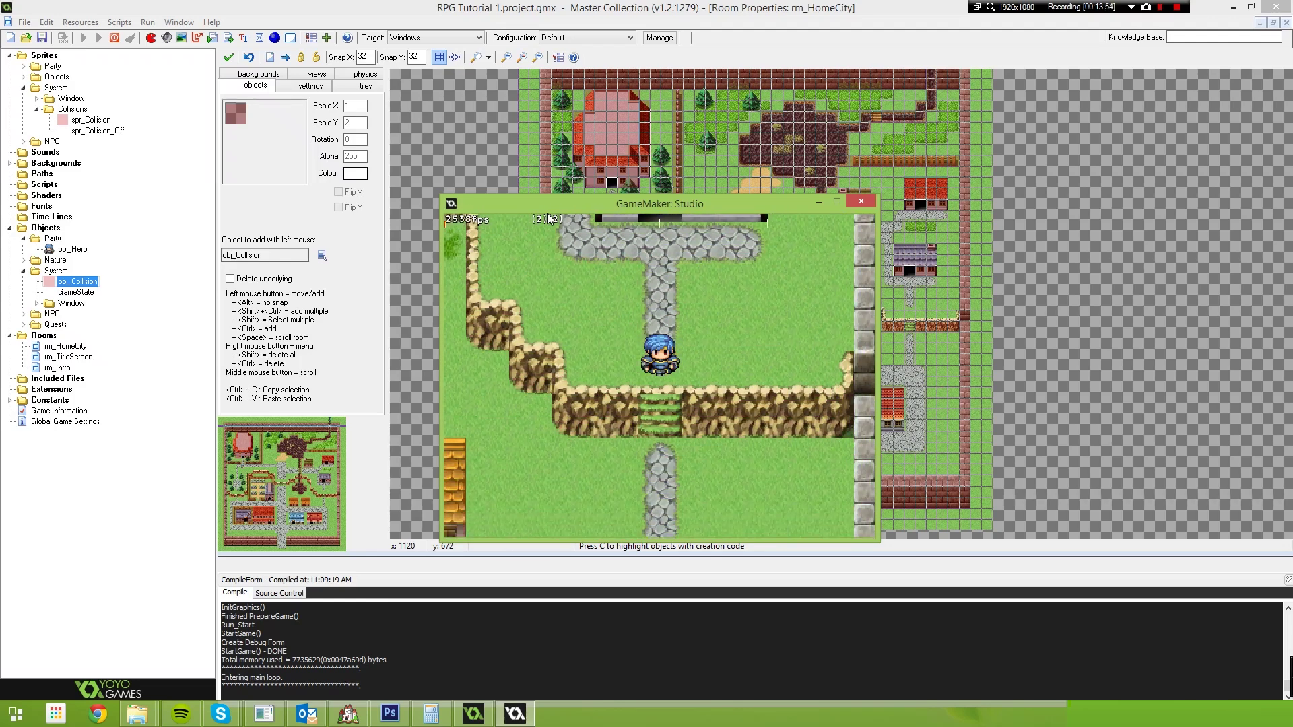
key("Down")
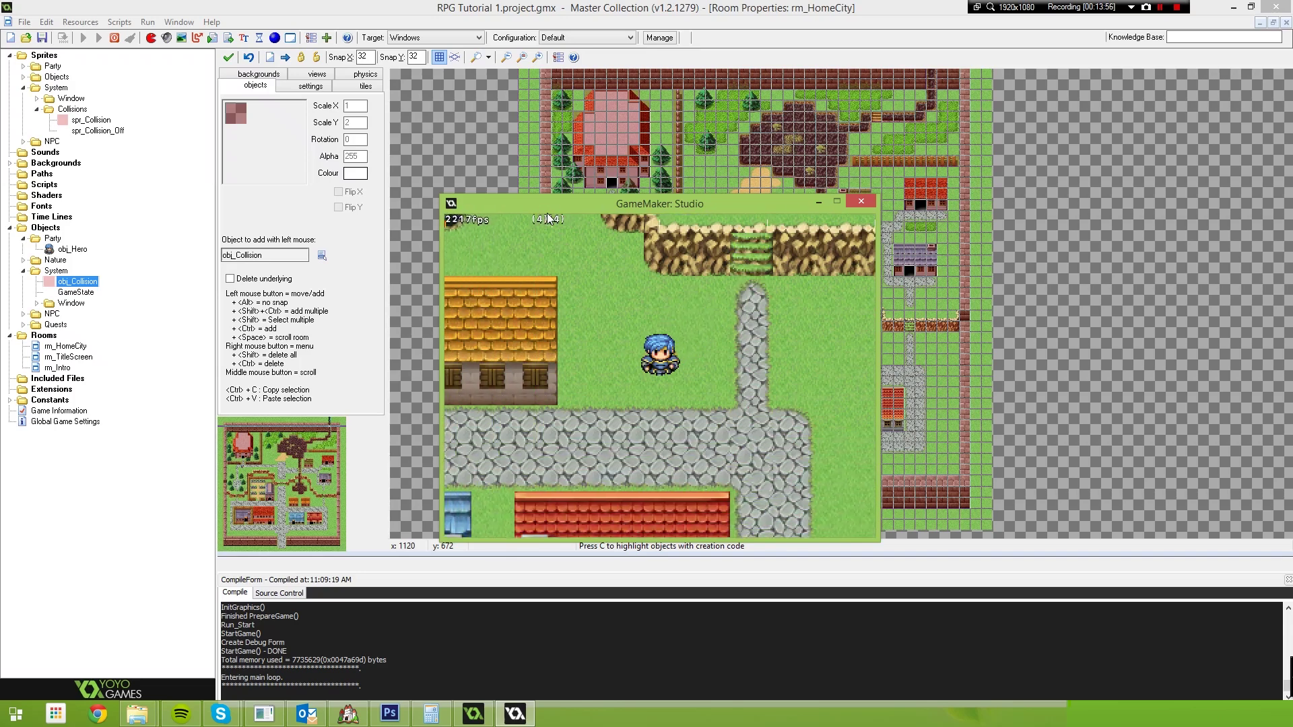
Step: Walk the hero west along the street and over the blue-roofed shop to the path in front of its door
key("Down")
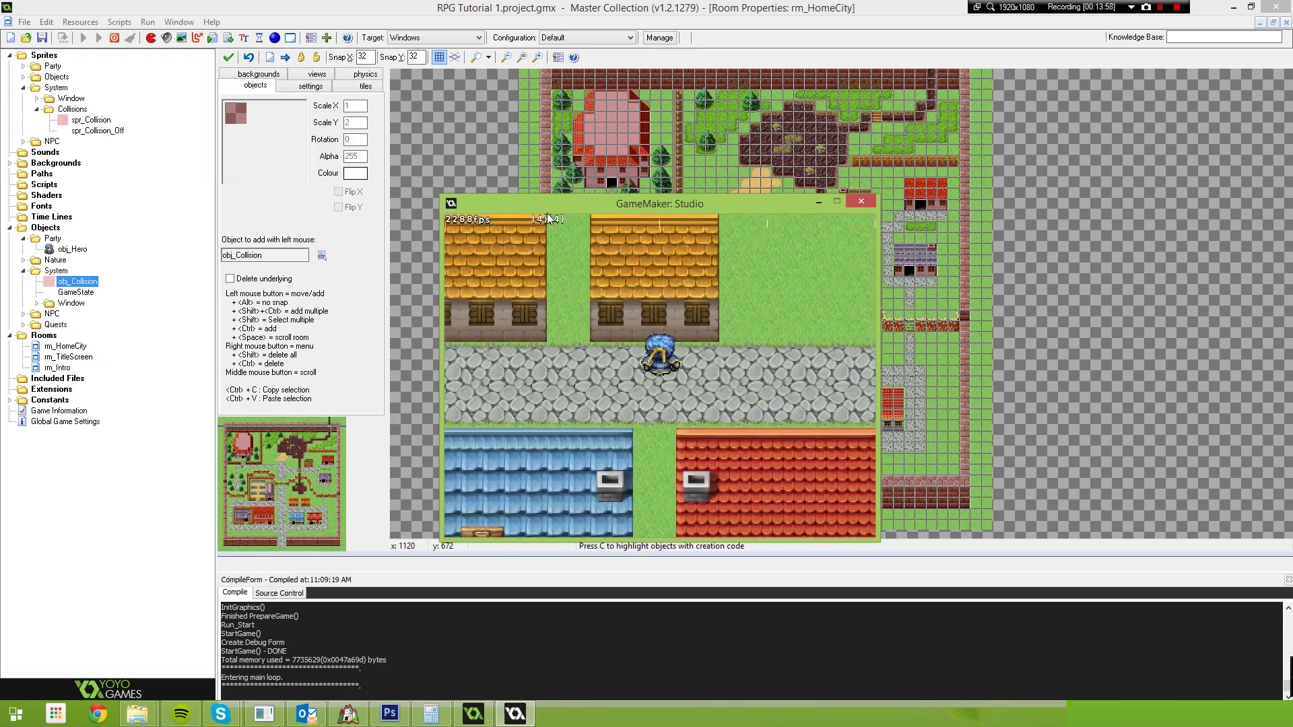
key("Down")
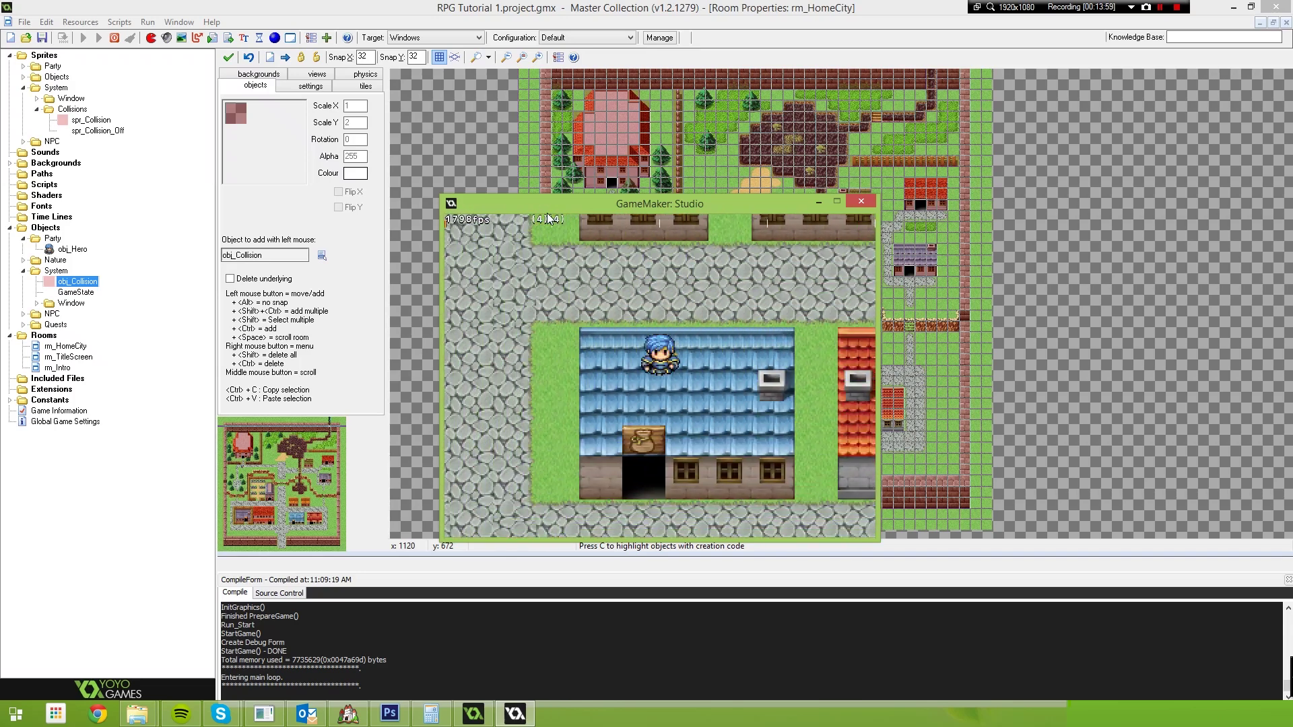
key("Down")
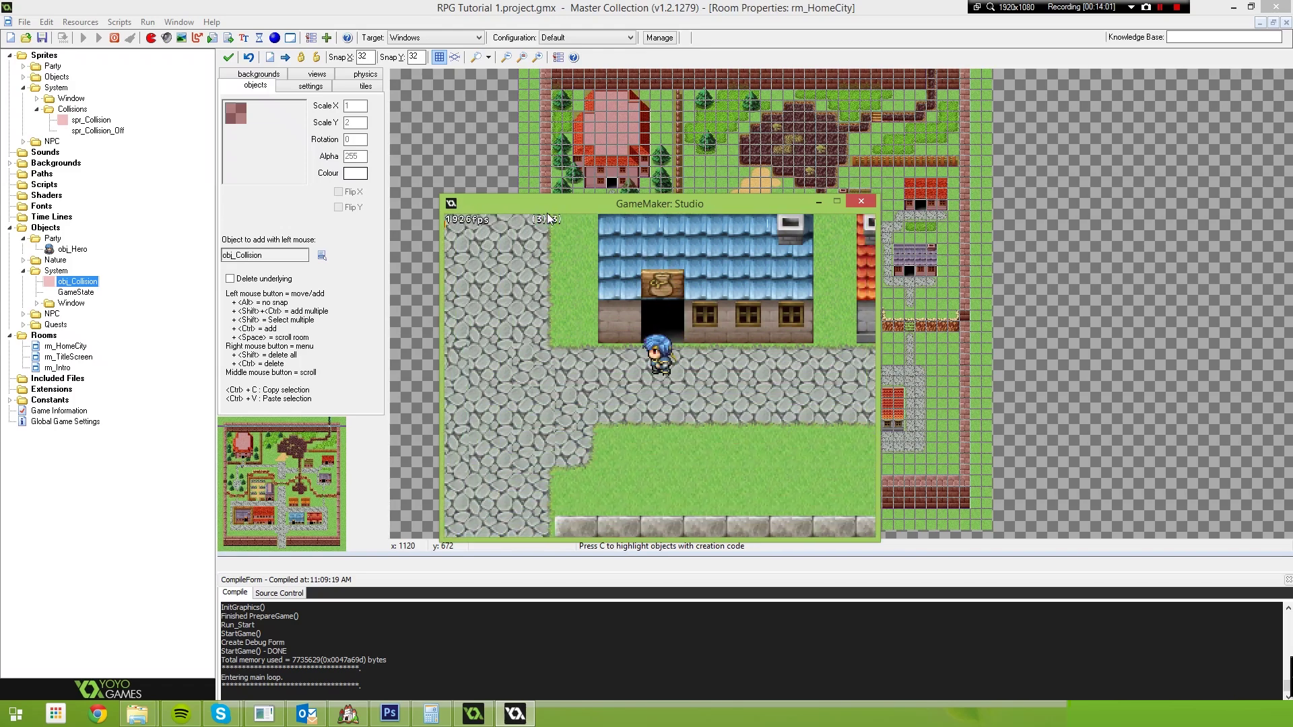
key("Left")
Step: Walk the hero north up the main stone road, past the church and up the wide stairs, to the sandy patch
key("Up")
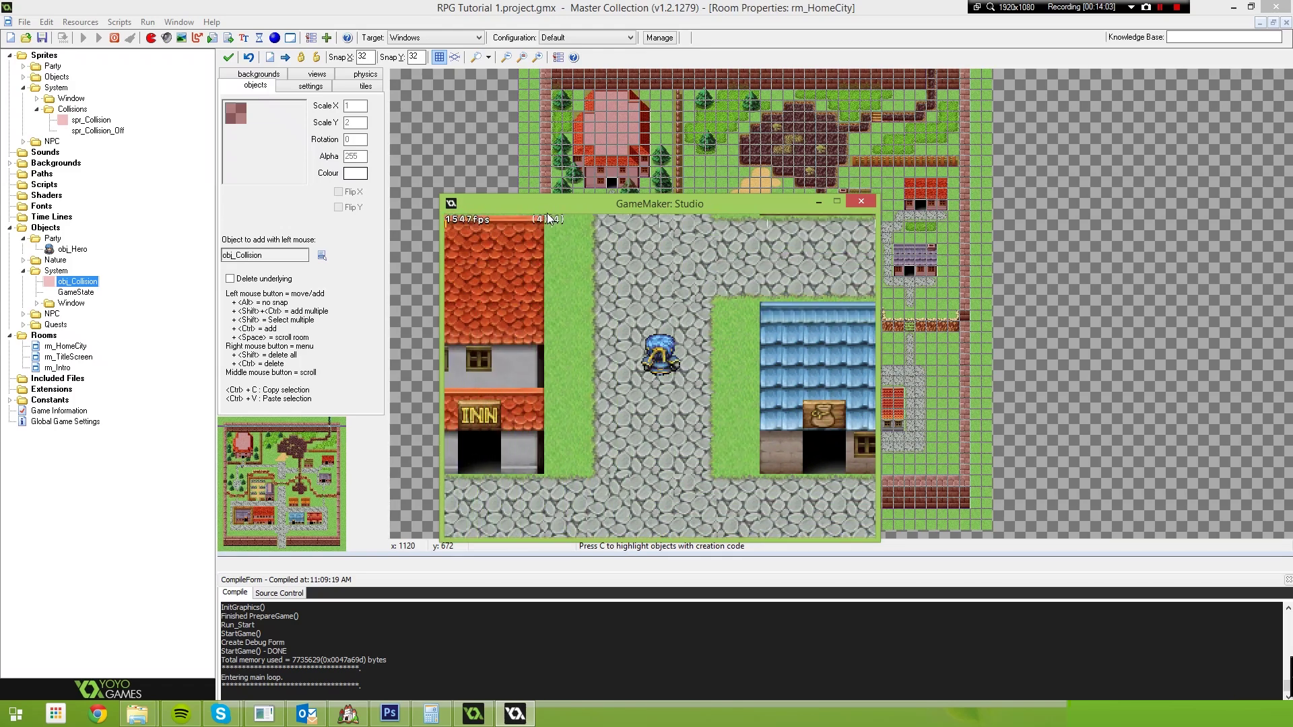
key("Up")
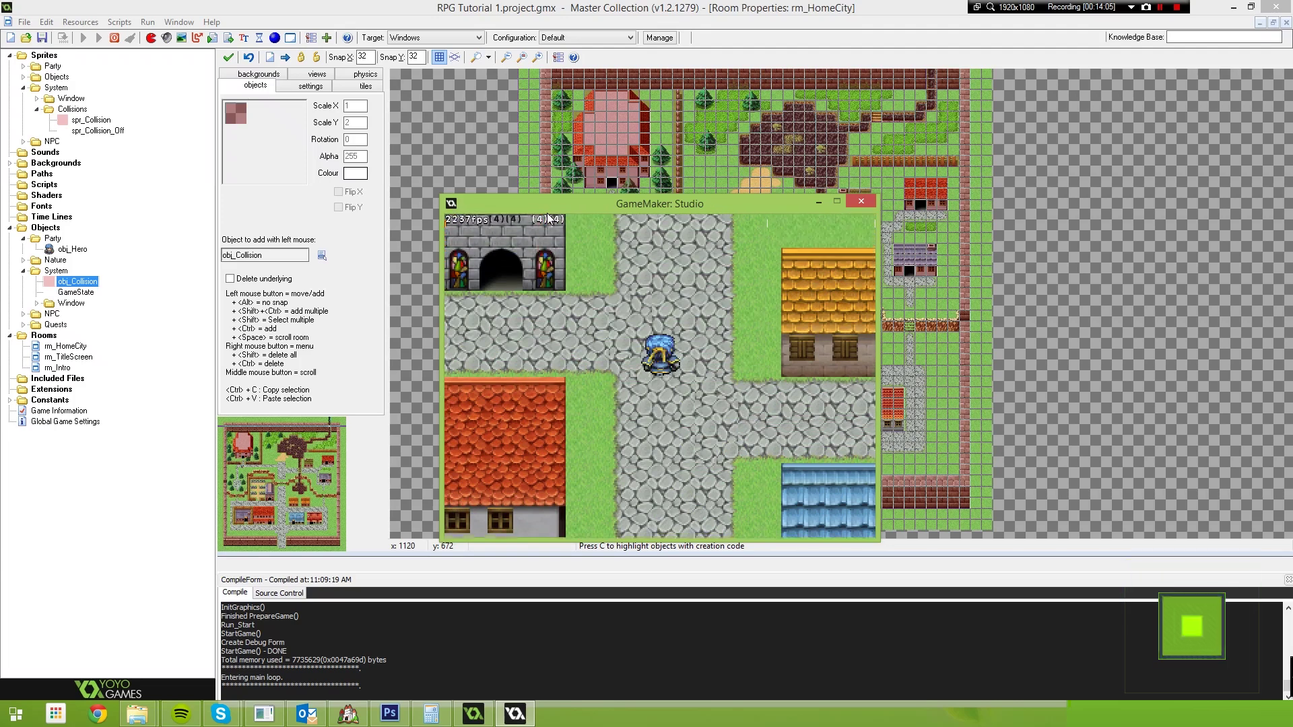
key("Up")
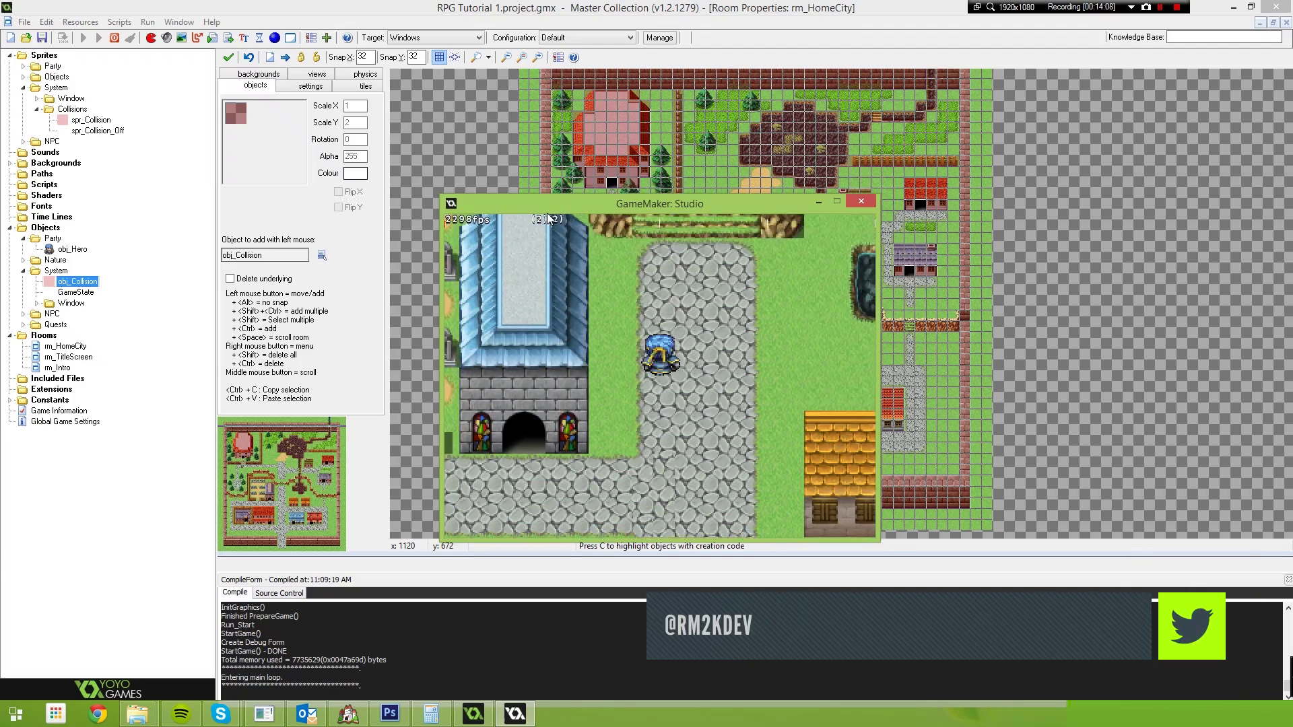
key("Up")
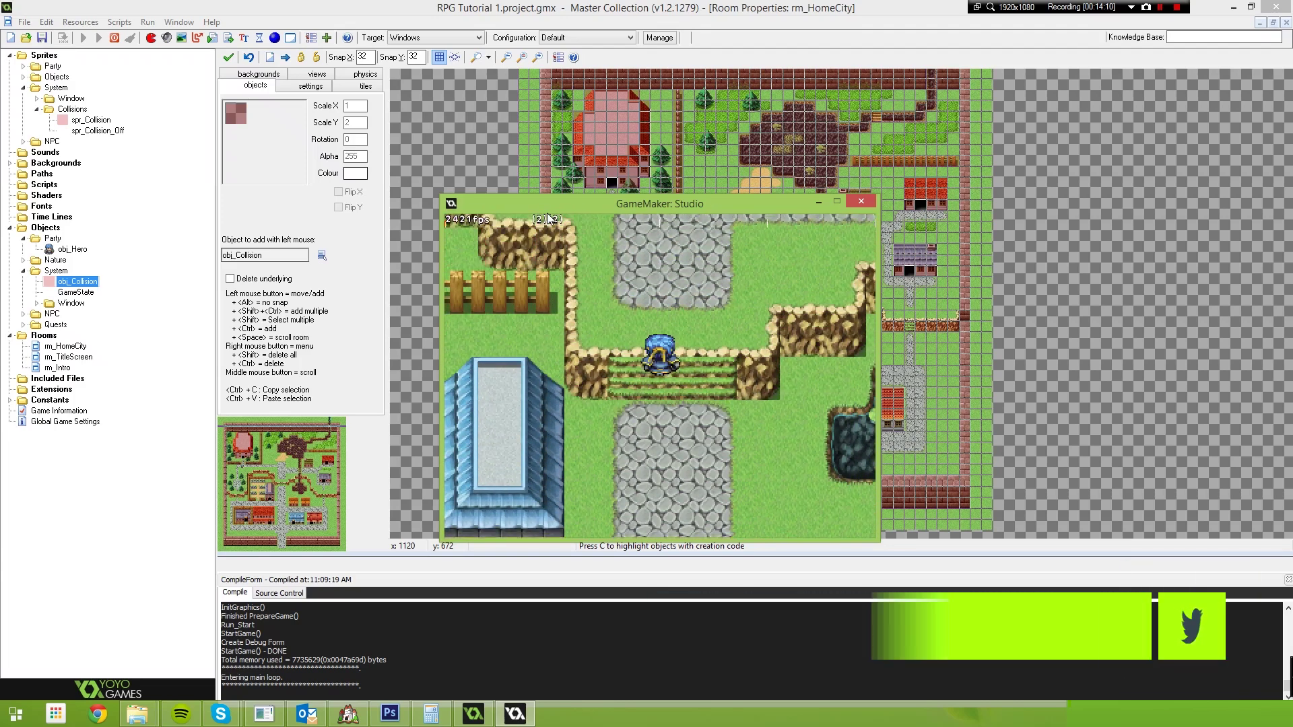
key("Up")
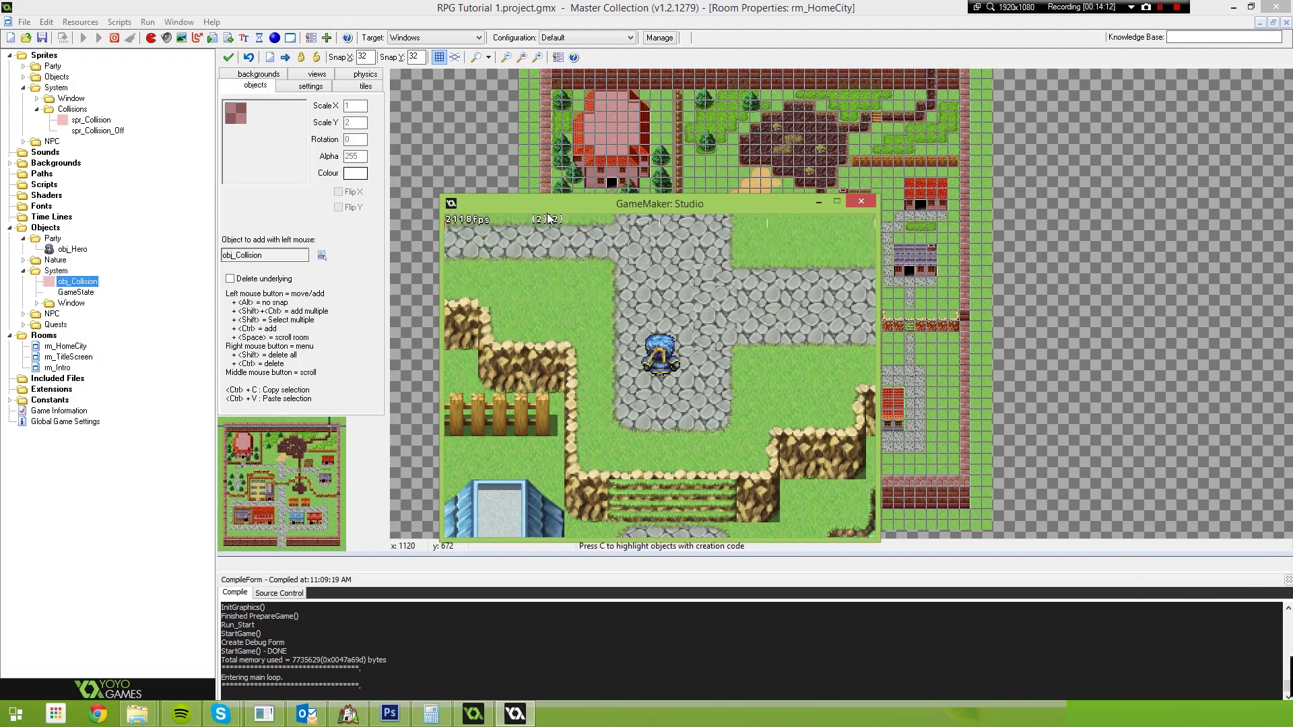
key("Up")
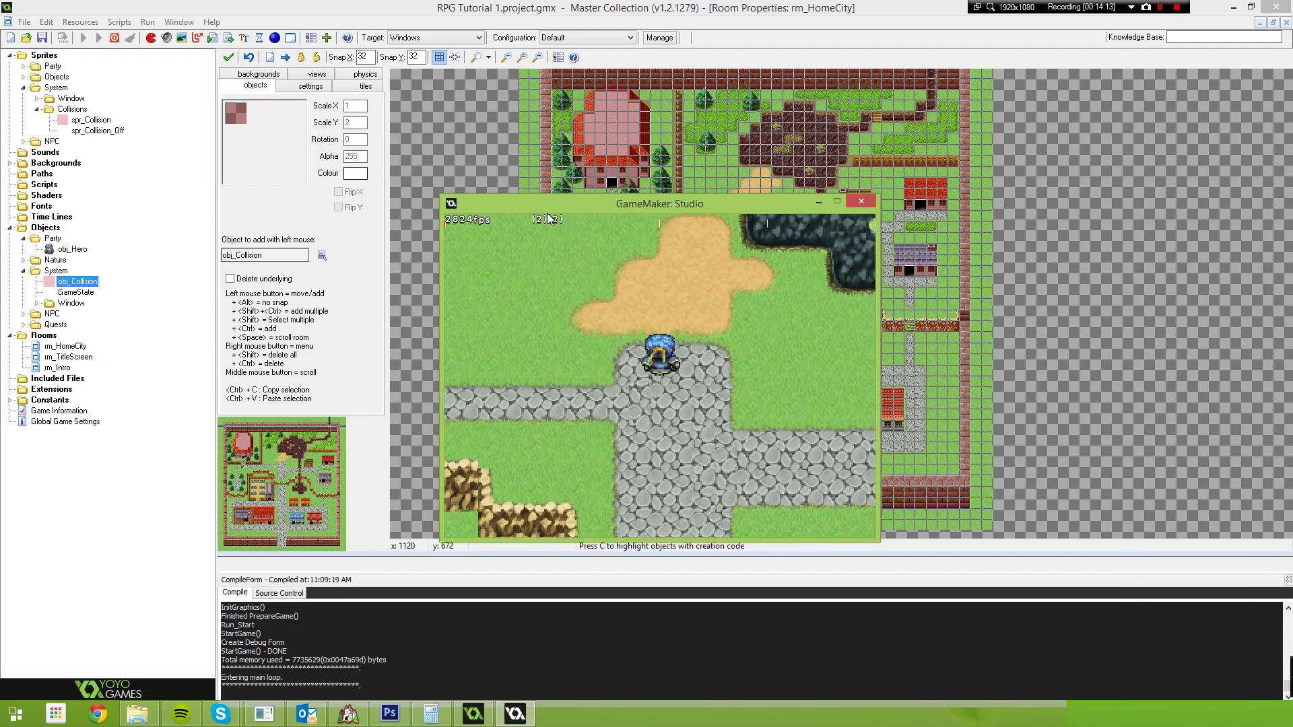
Step: Walk the hero north between the trees and the pond, and east along the northern city wall
key("Up")
key("Left")
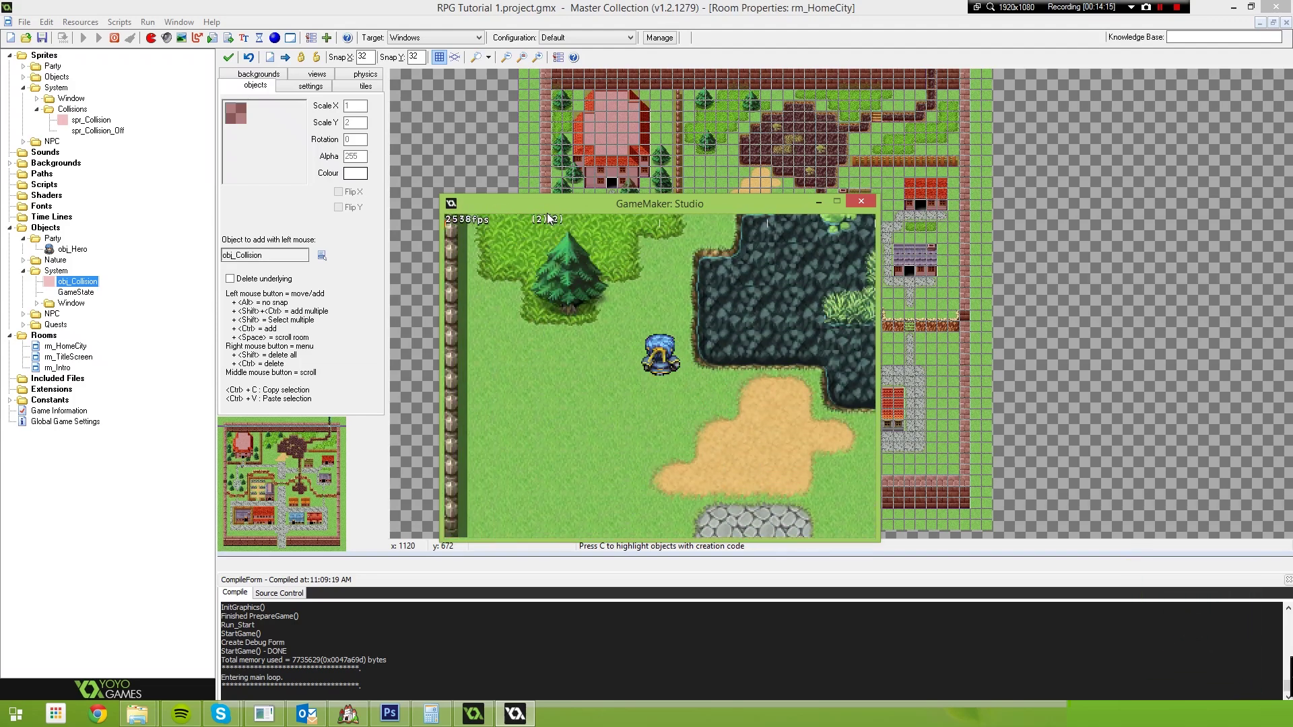
key("Up")
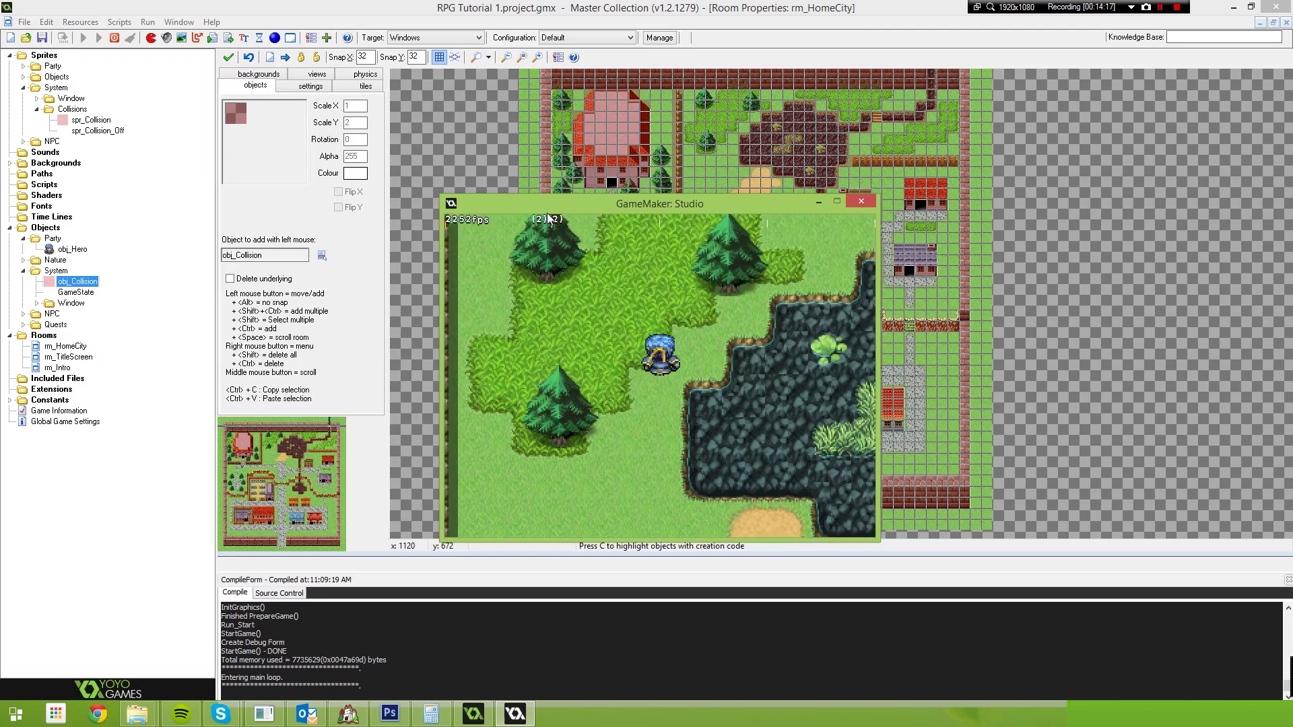
key("Up")
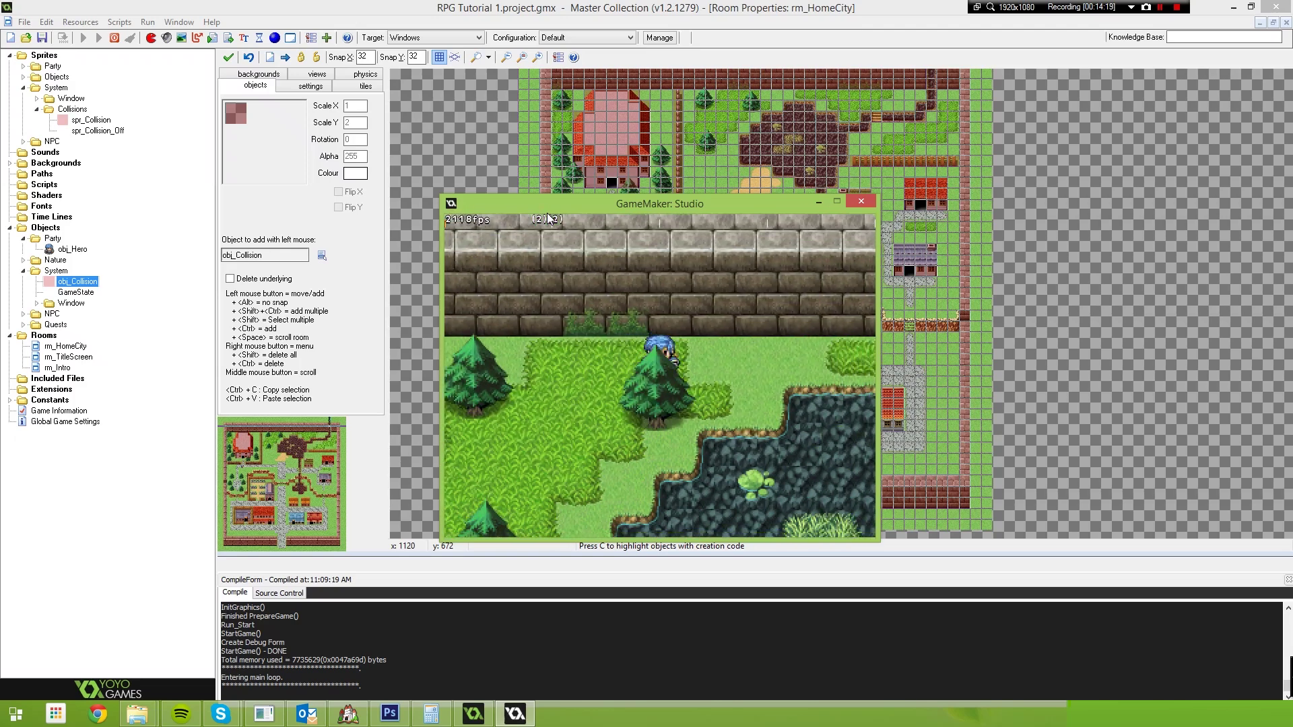
key("Up")
key("Right")
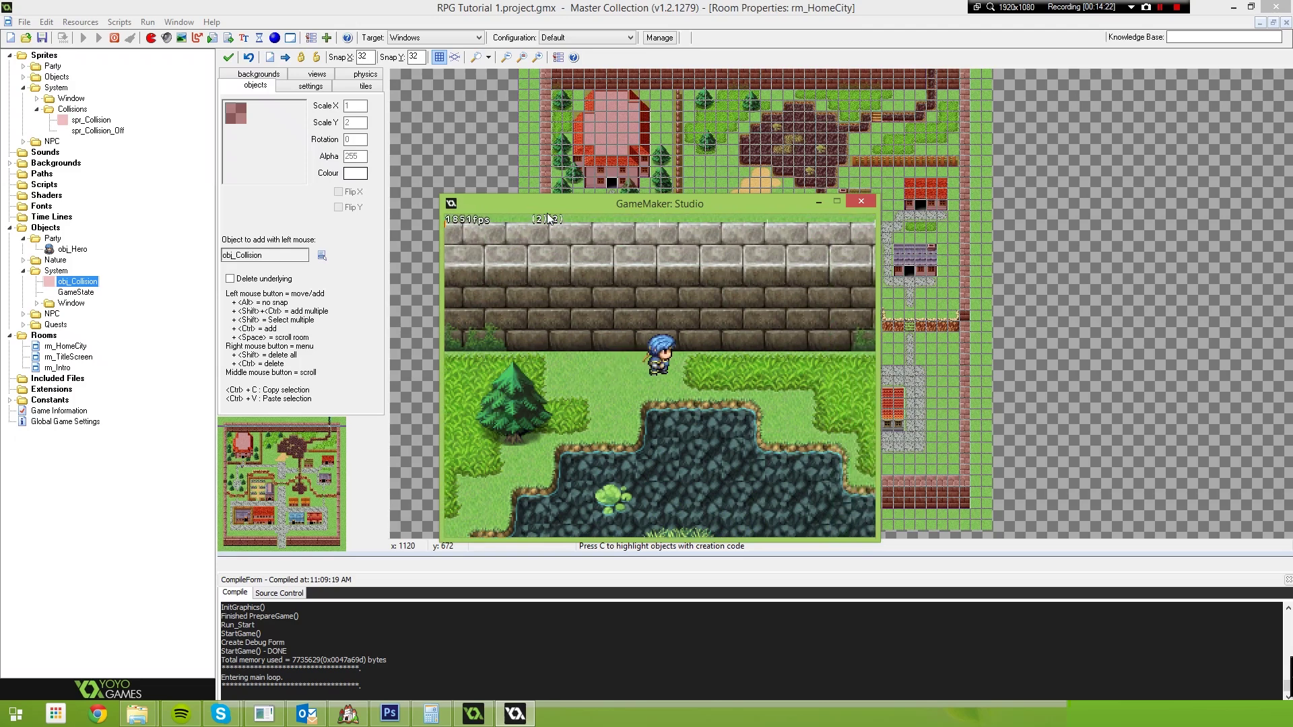
key("Right")
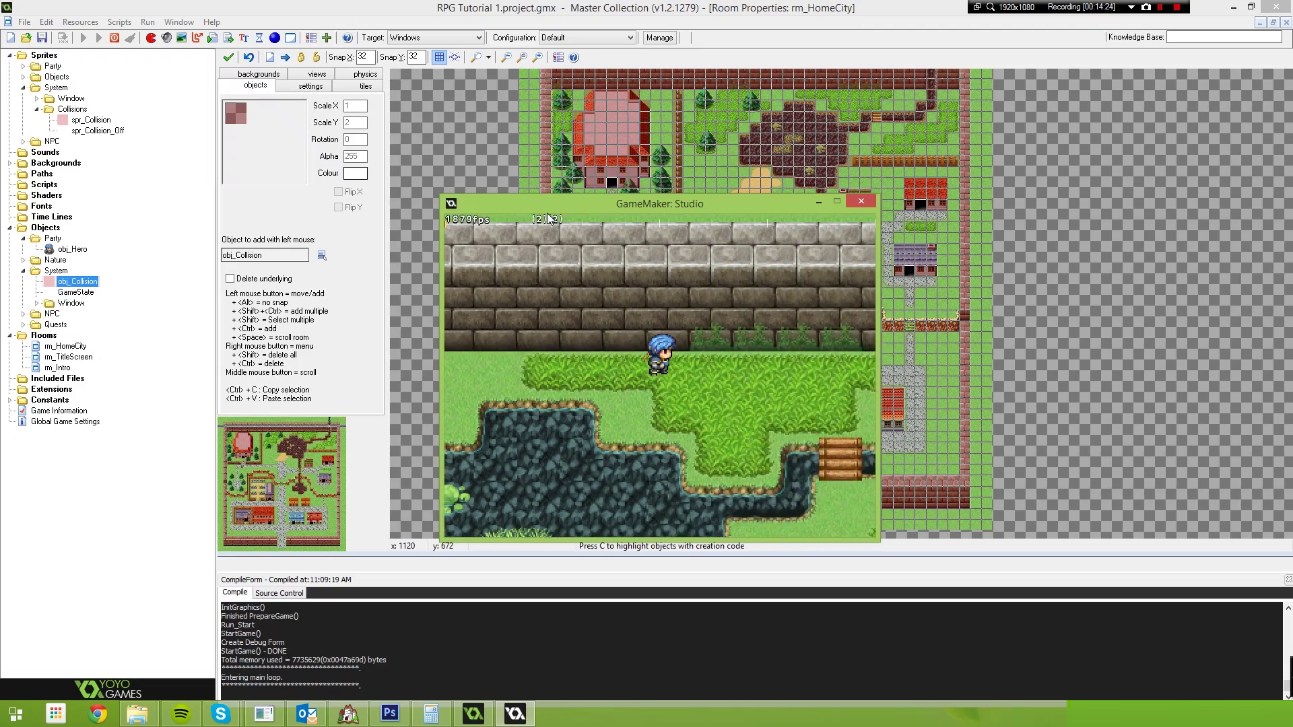
Step: Walk the hero over the log bridge, east above the wooden fence and north to the city's northeastern corner
key("Down")
key("Right")
key("Down")
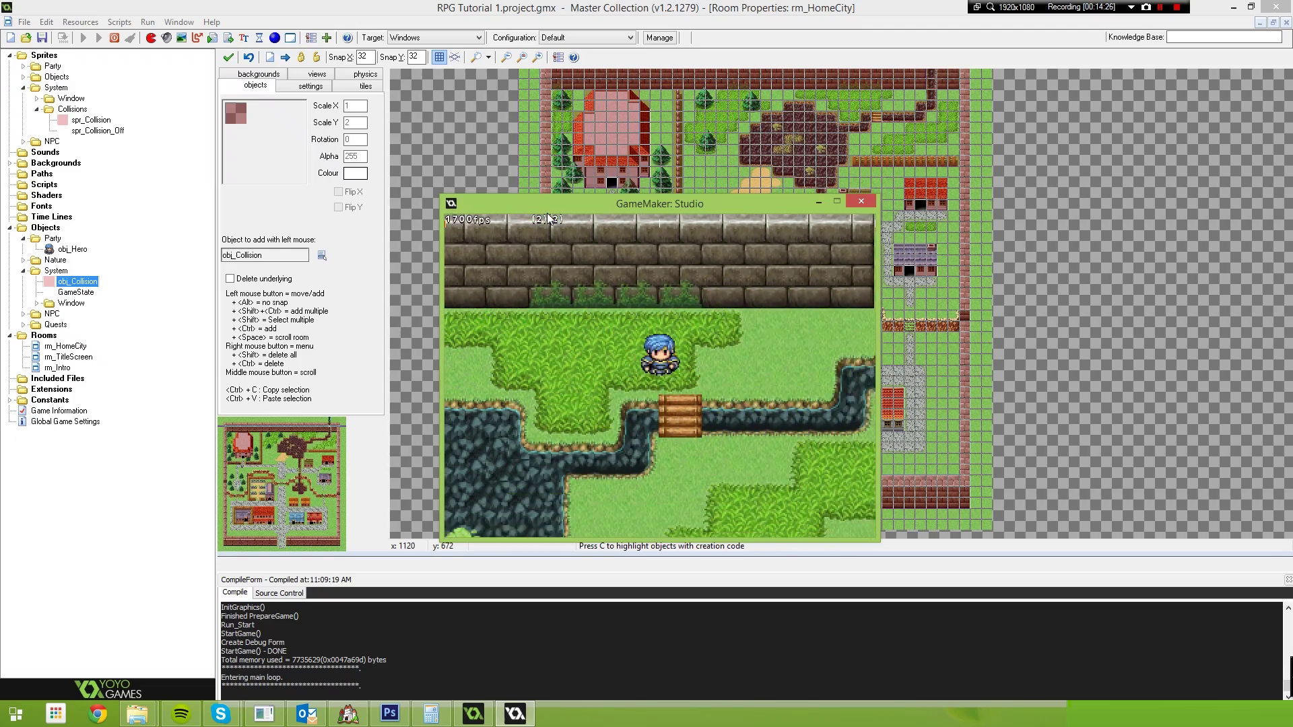
key("Down")
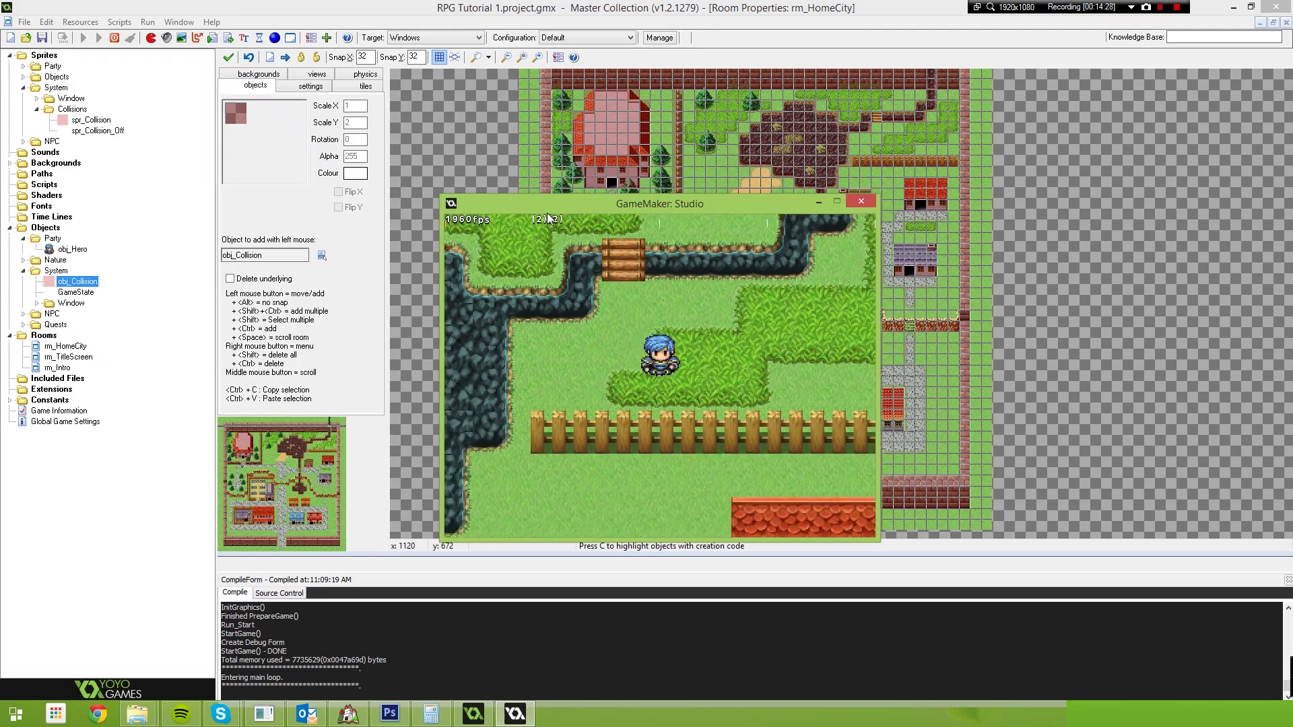
key("Right")
key("Up")
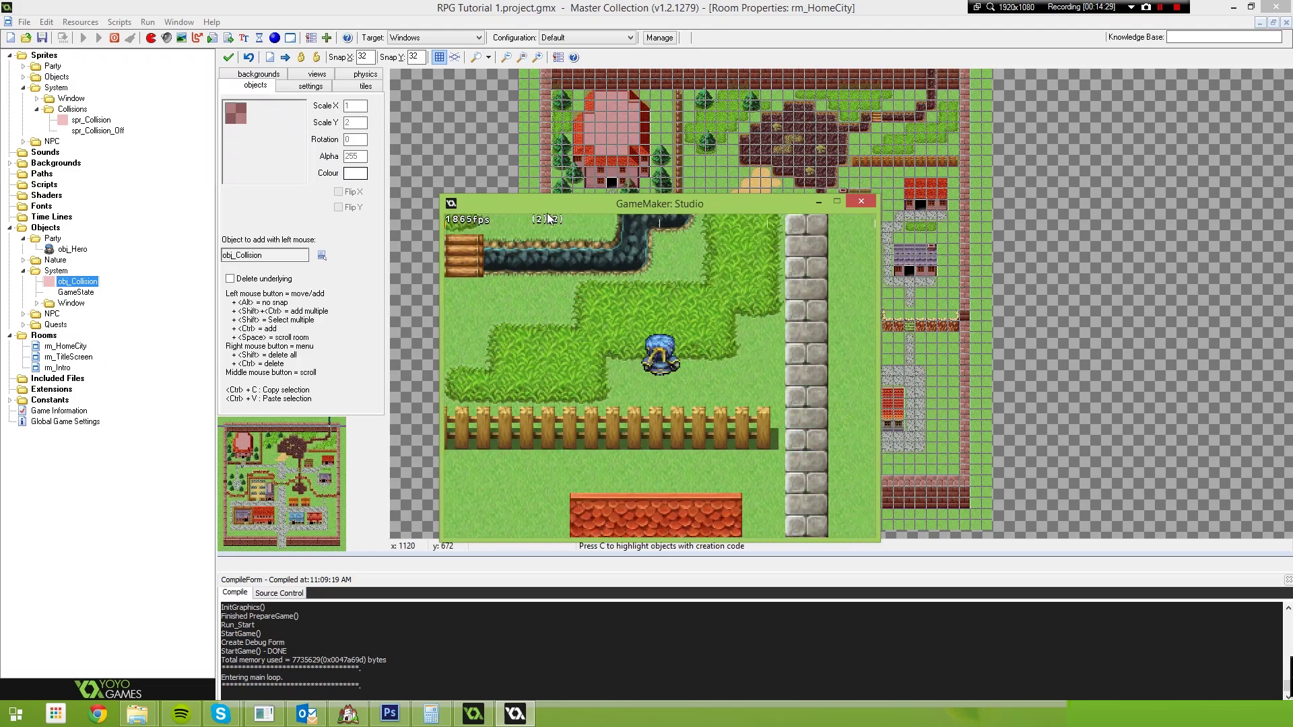
key("Up")
key("Right")
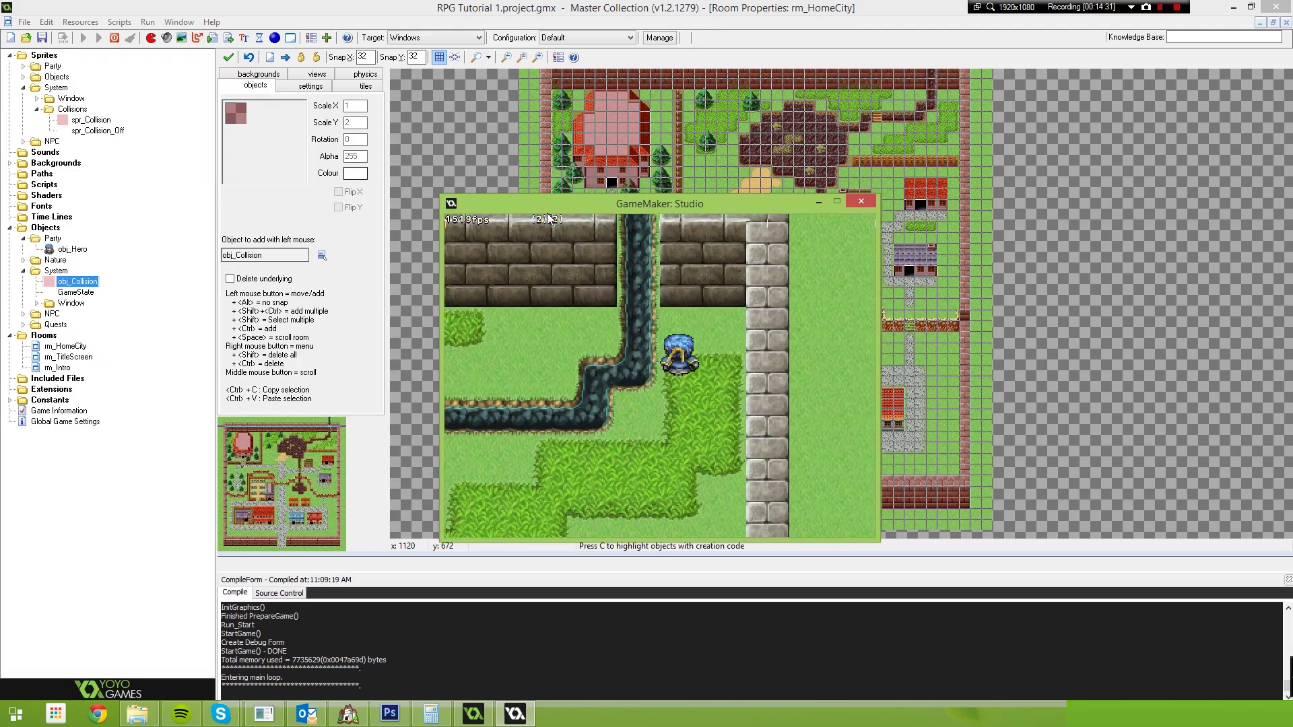